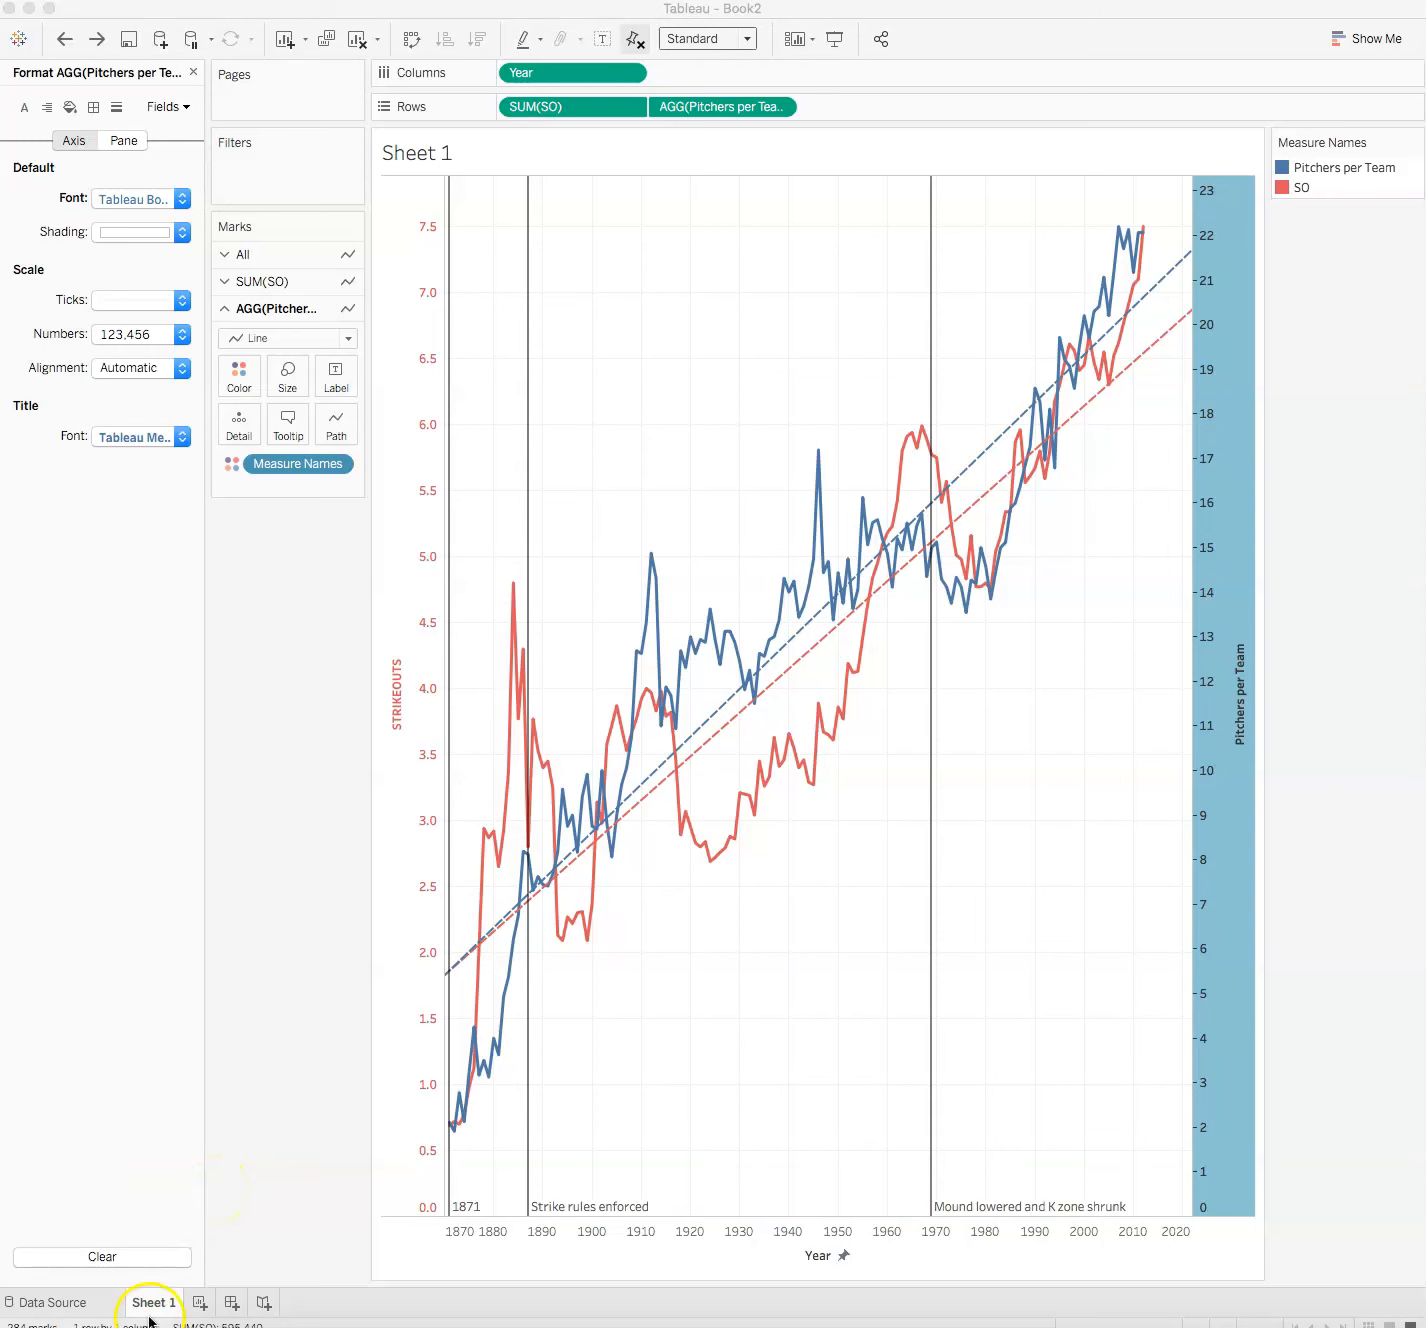
In a new worksheet, duplicate the Year dimension and convert the copy to discrete
left_click(200, 1303)
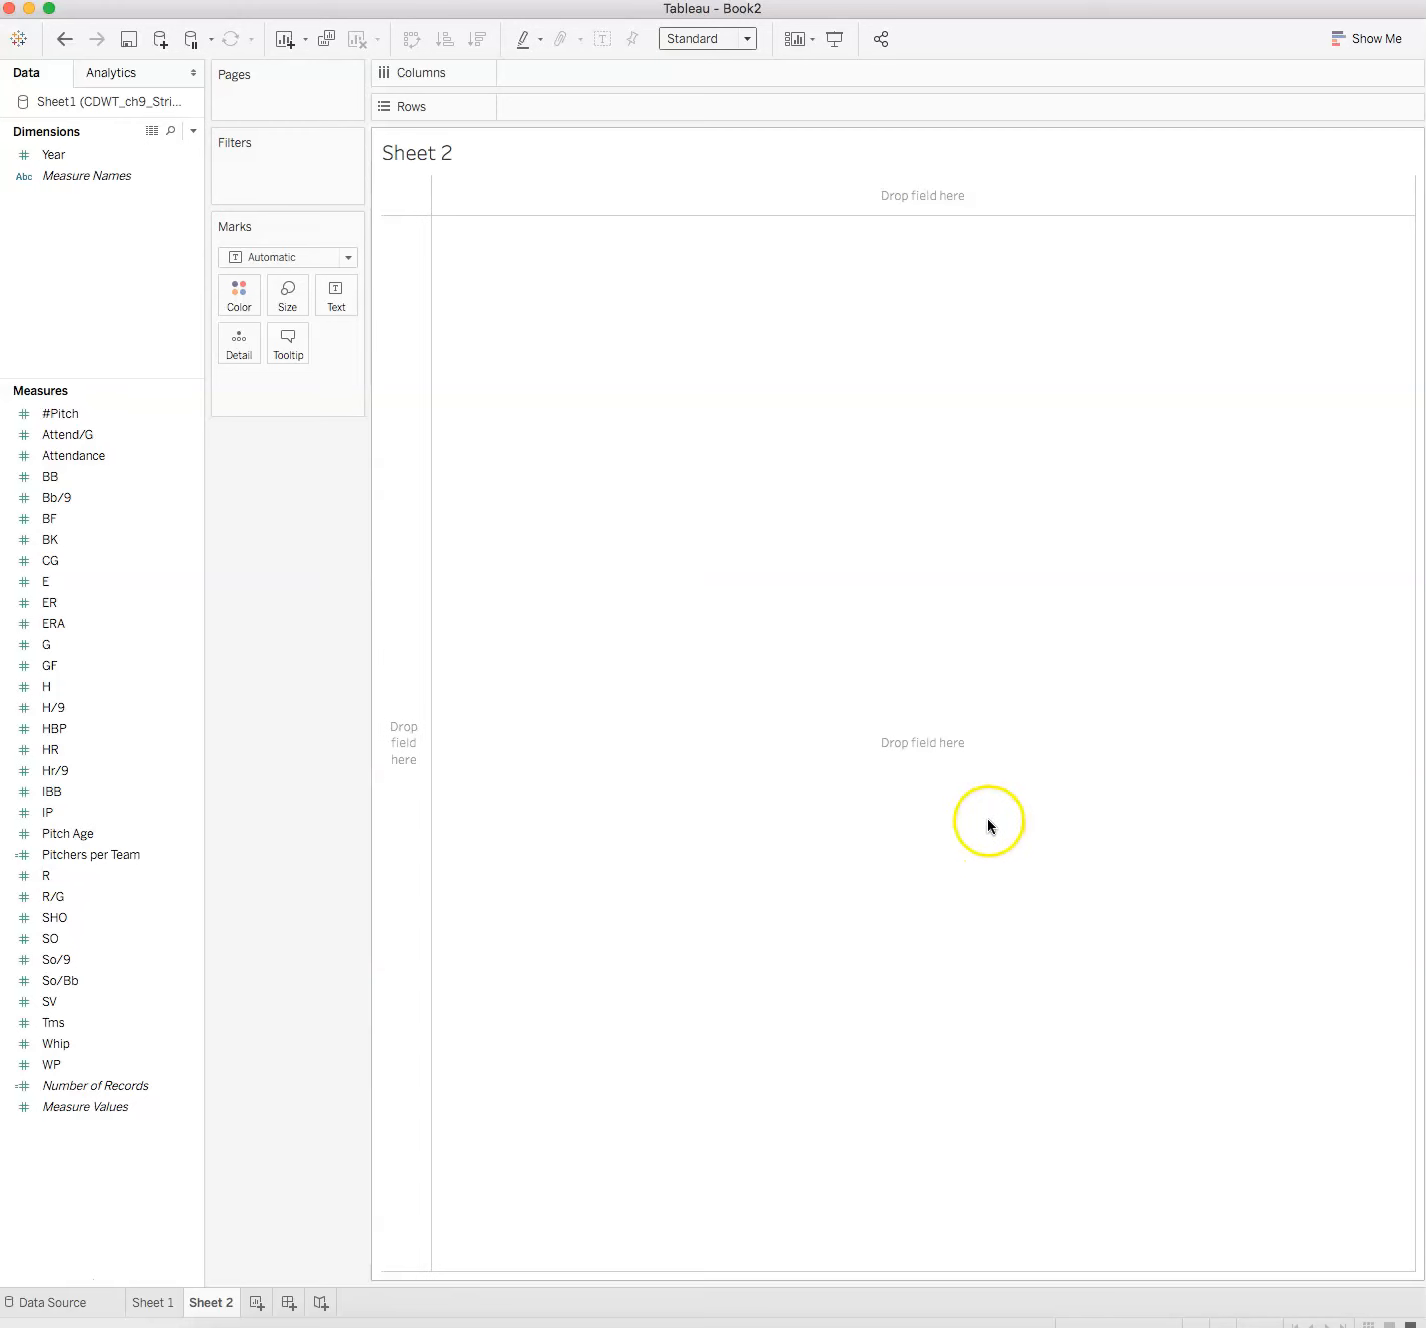
left_click(76, 157)
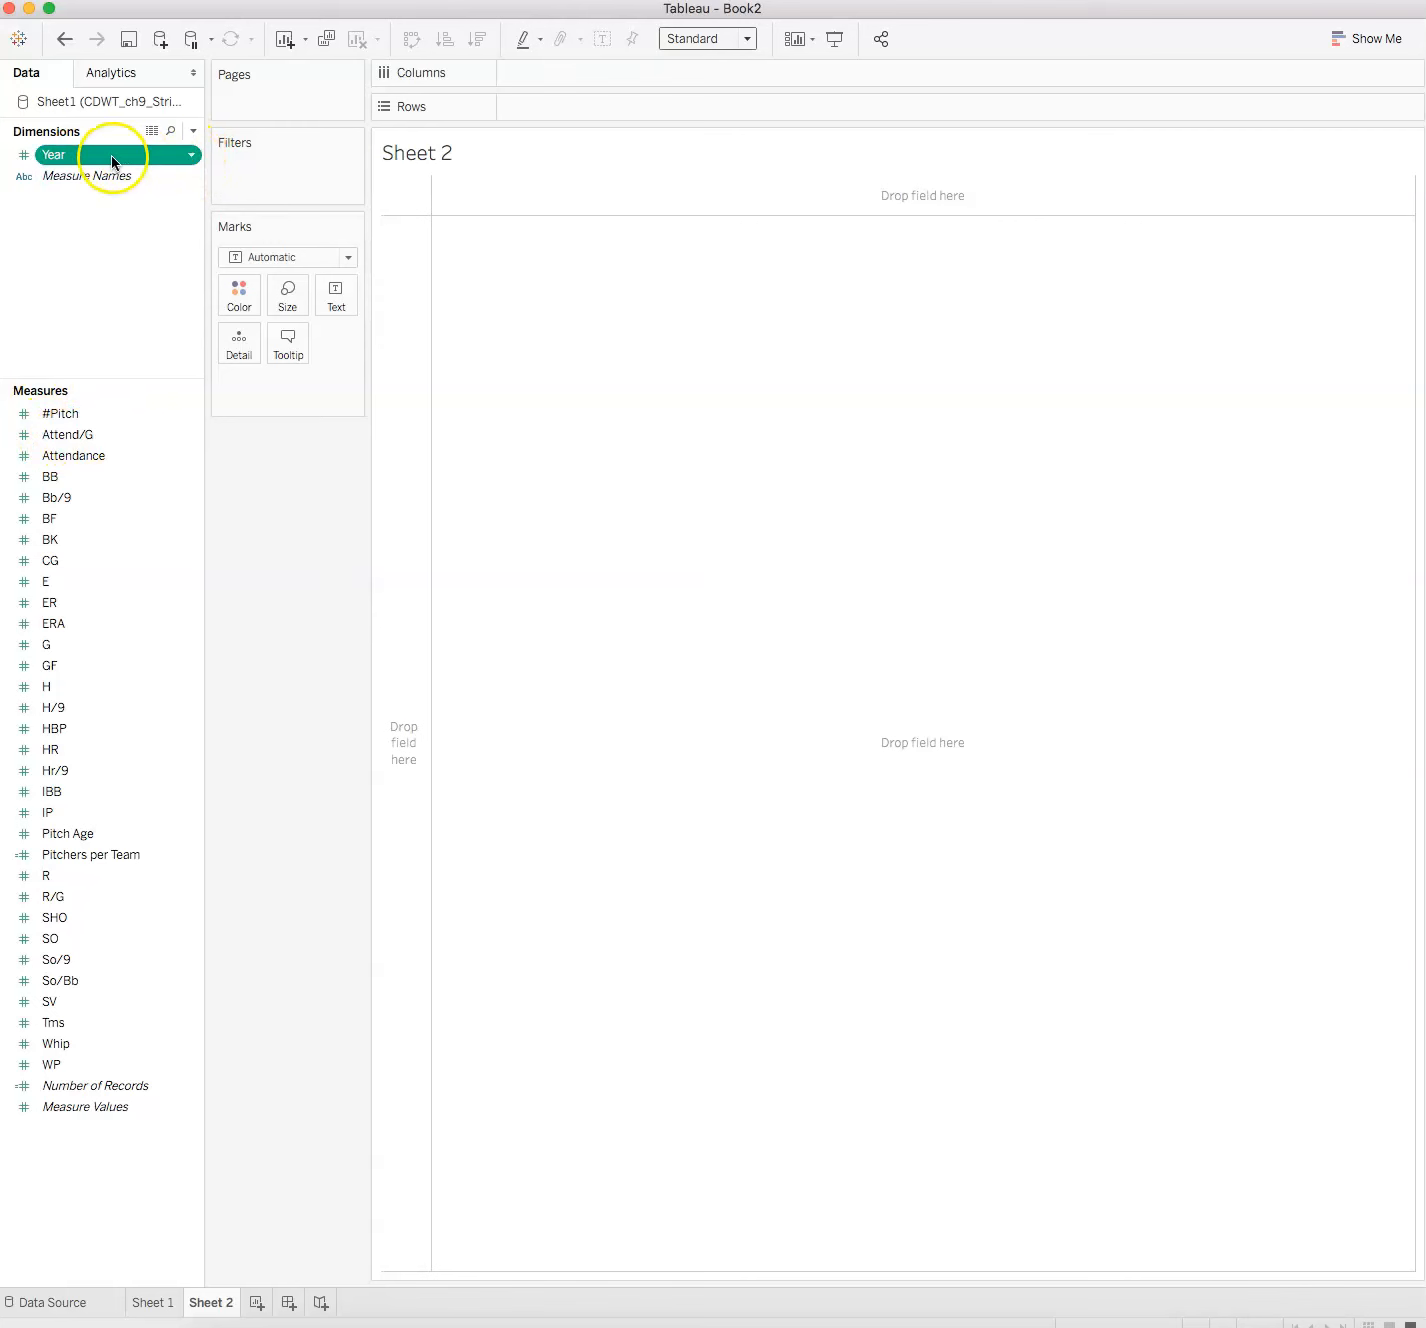
right_click(112, 154)
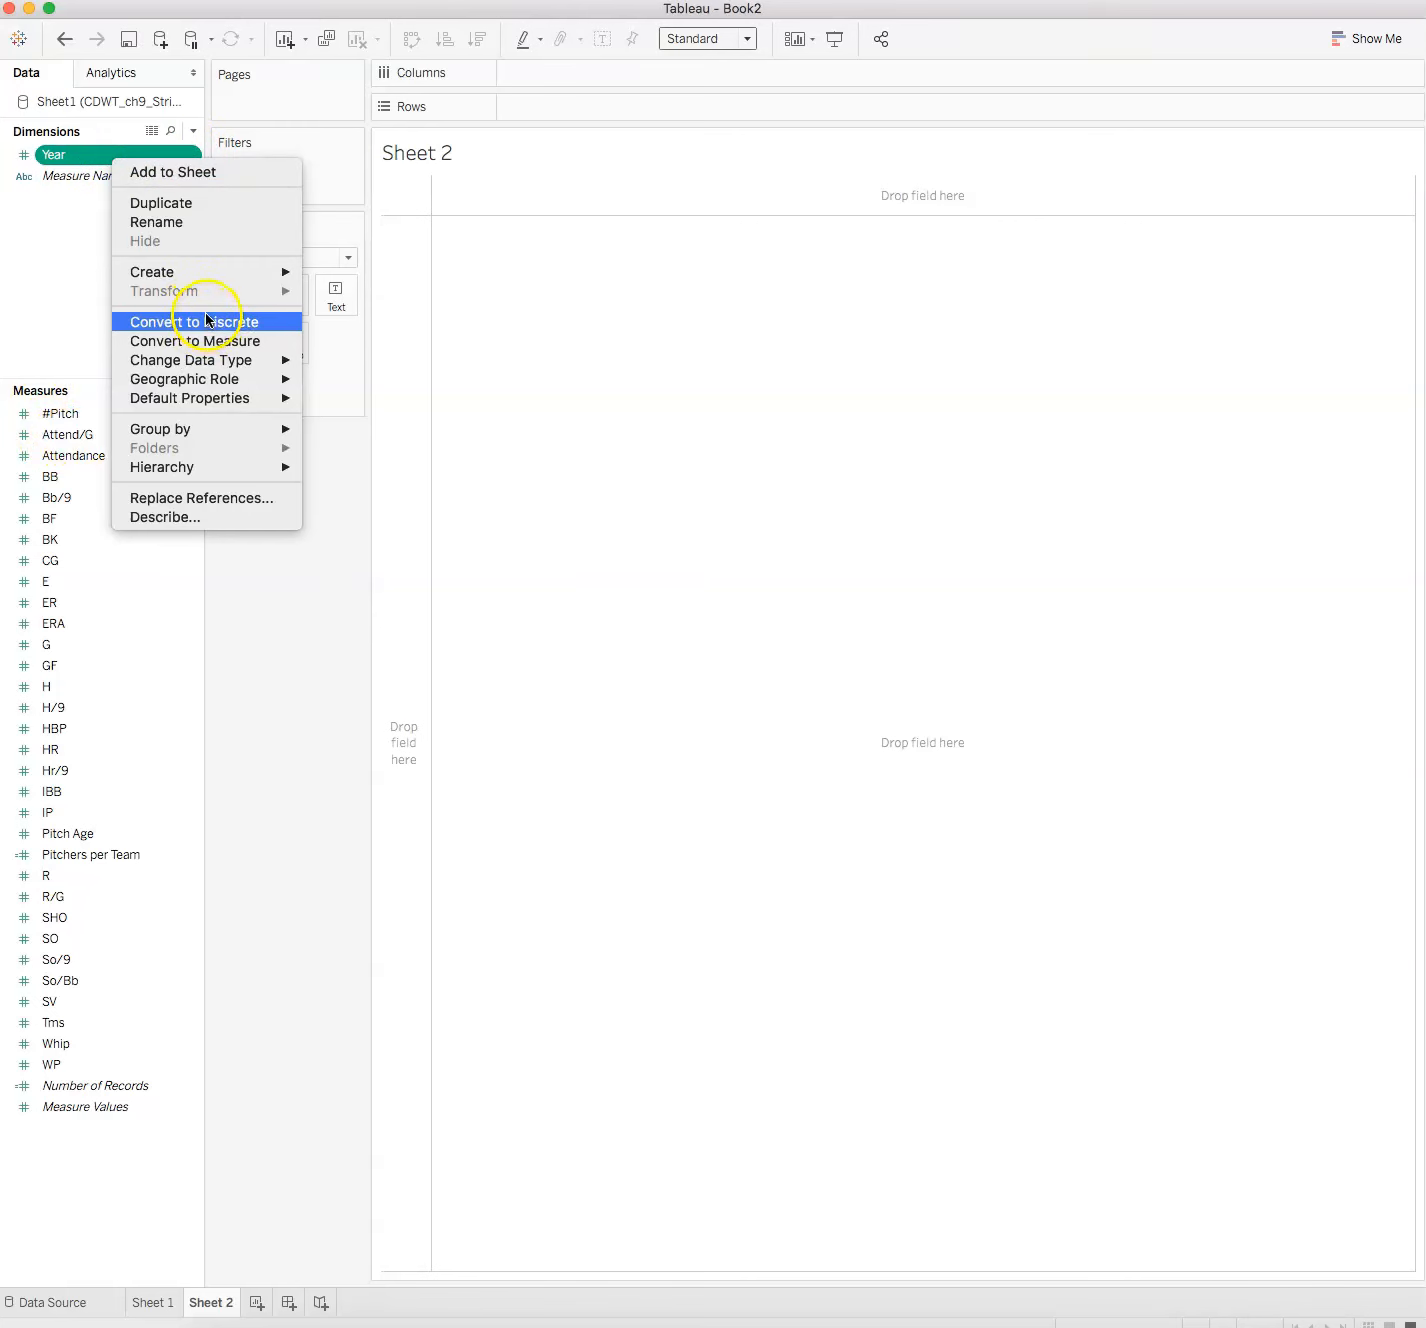
left_click(160, 203)
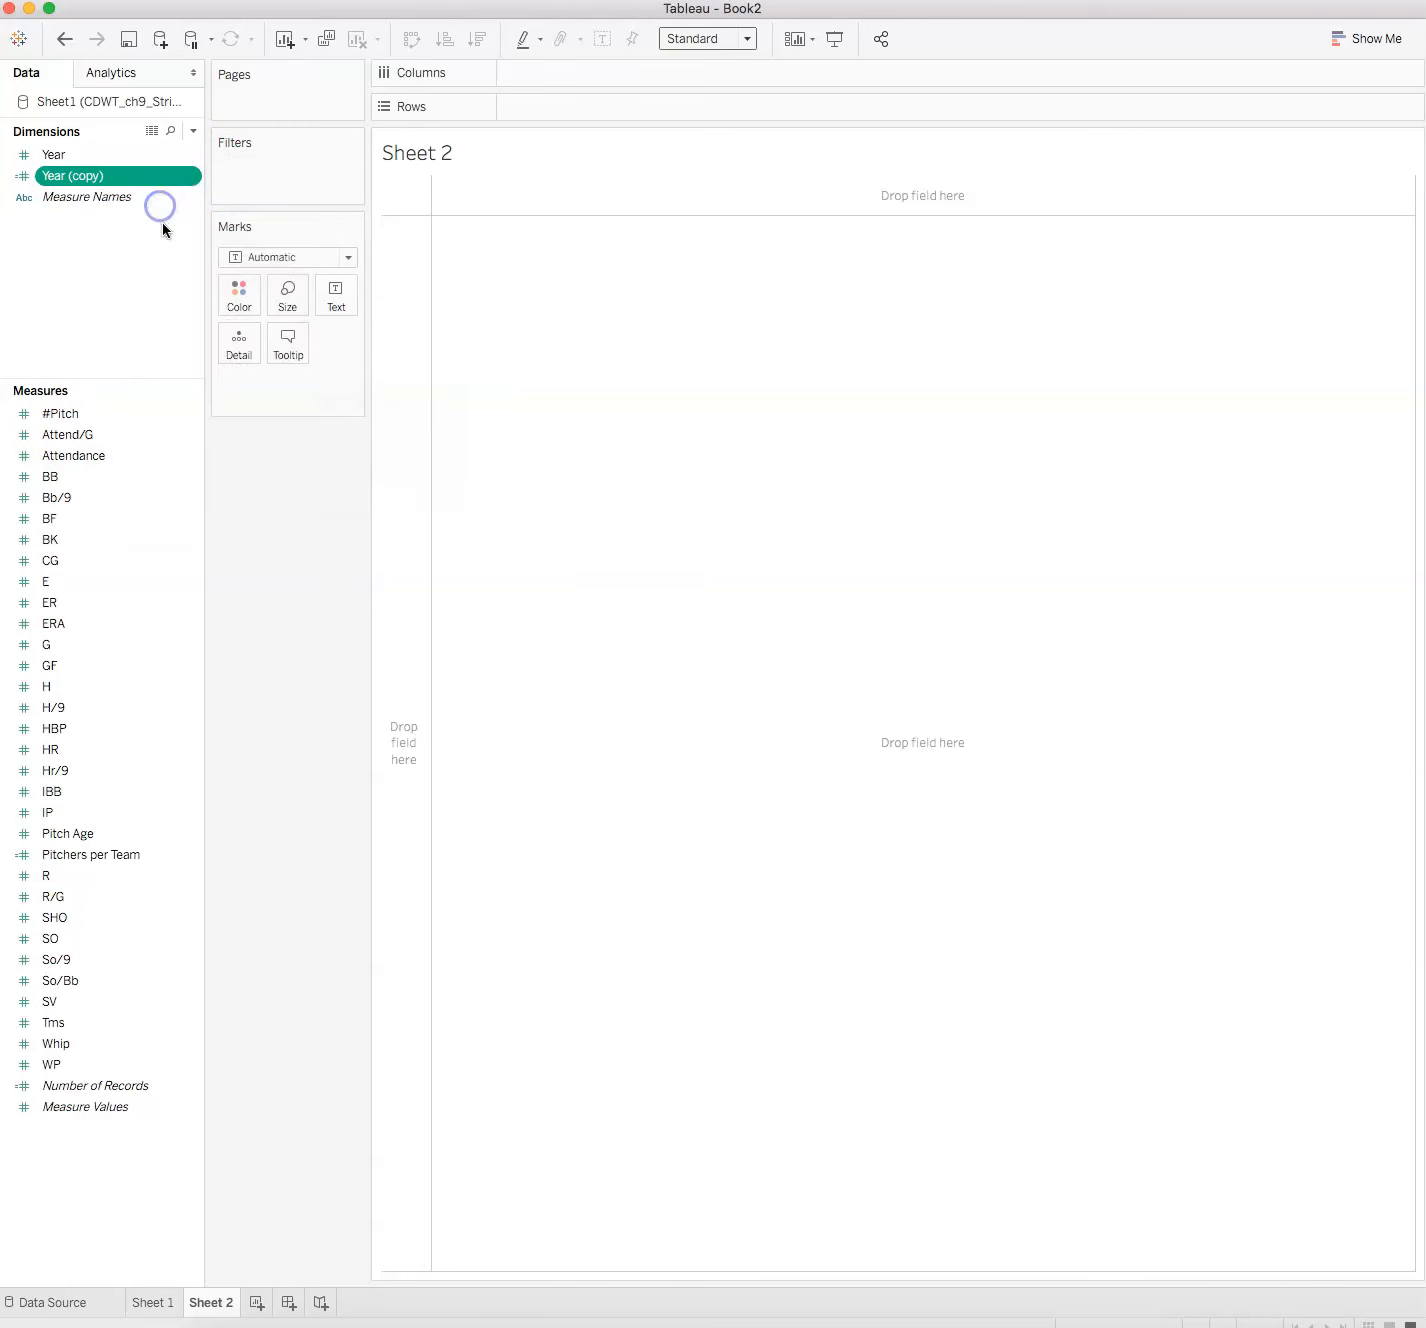
left_click(191, 178)
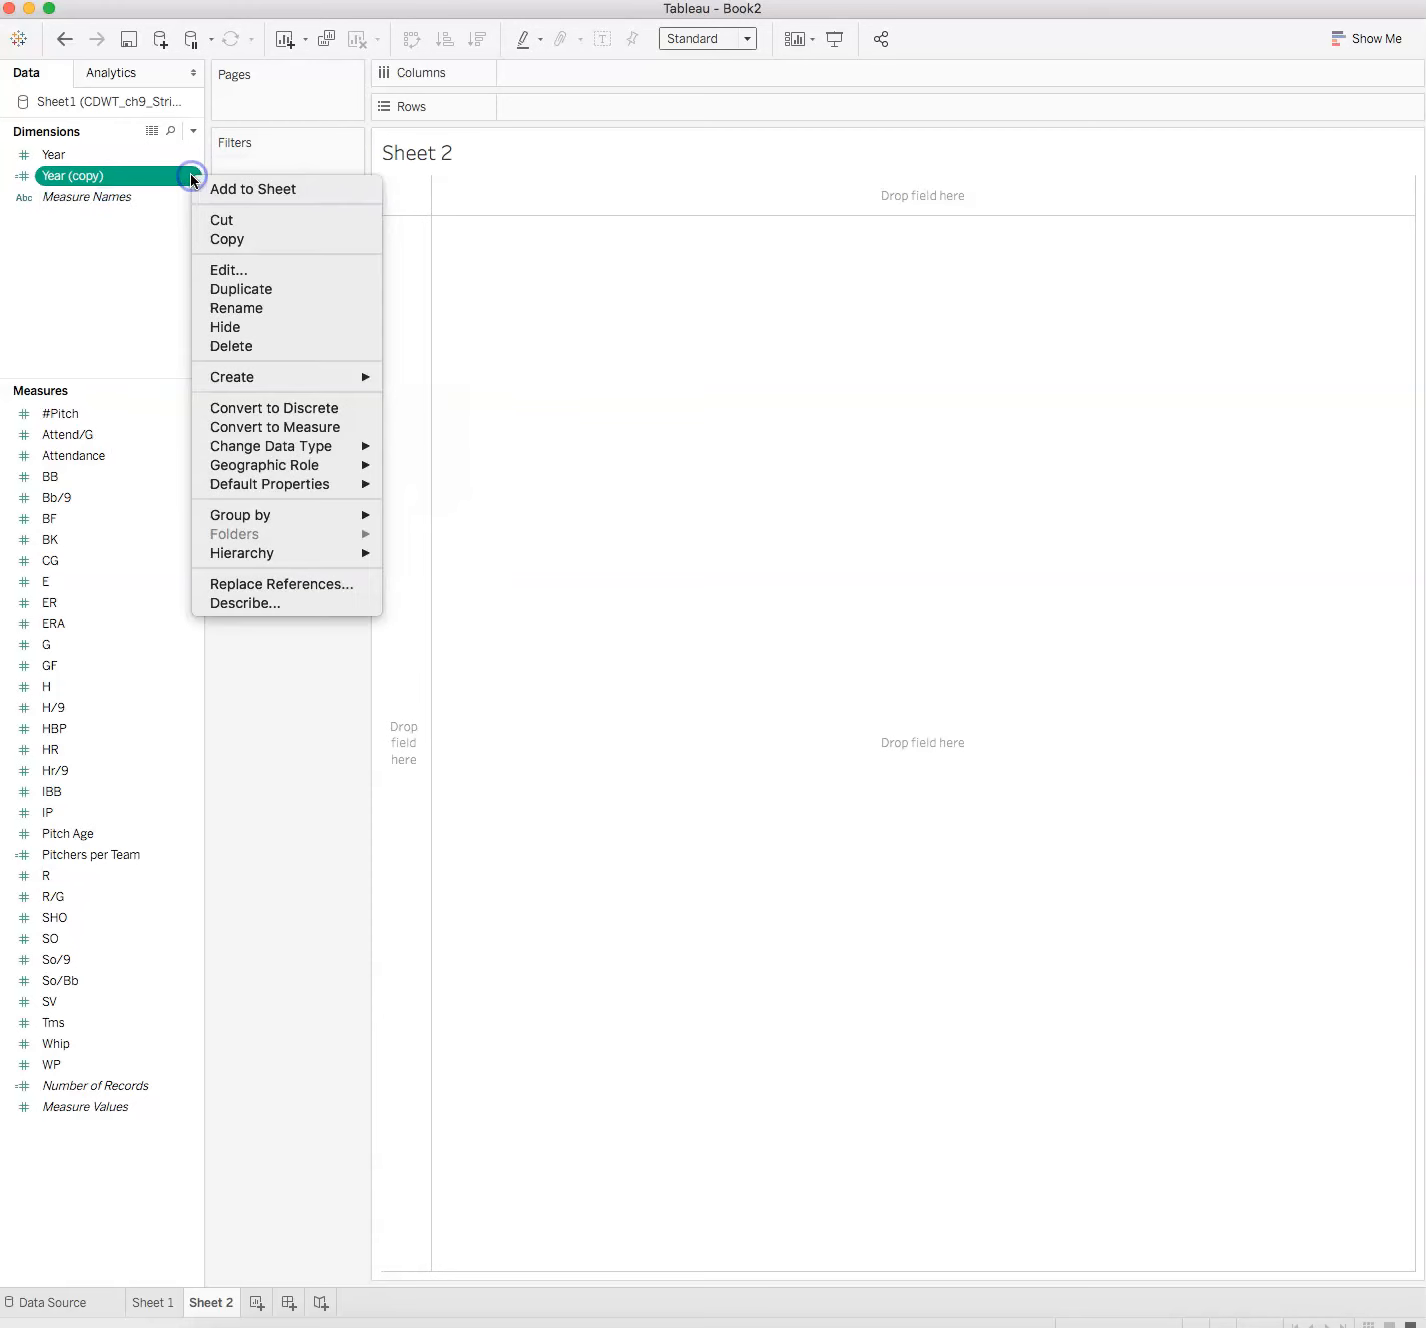
left_click(296, 407)
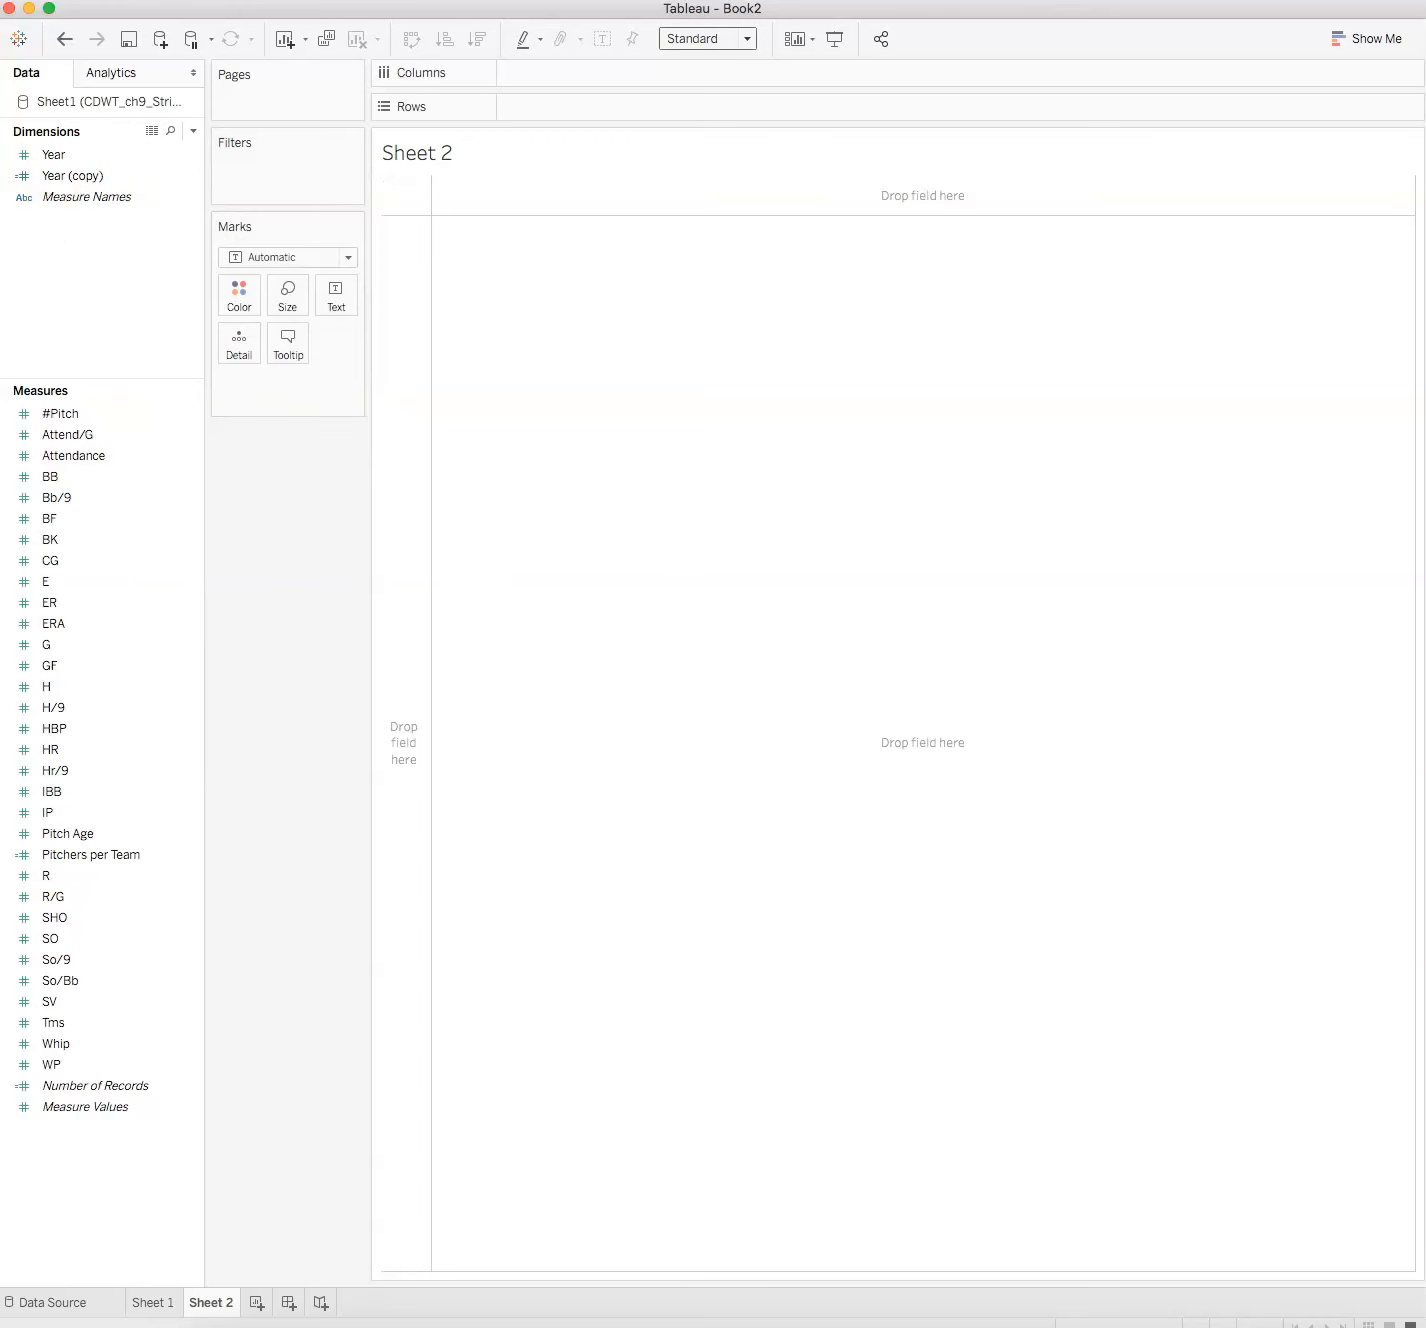
Build a scatter plot from the discrete Year (copy) dimension and the Pitchers per Team and SO measures
left_click(64, 176)
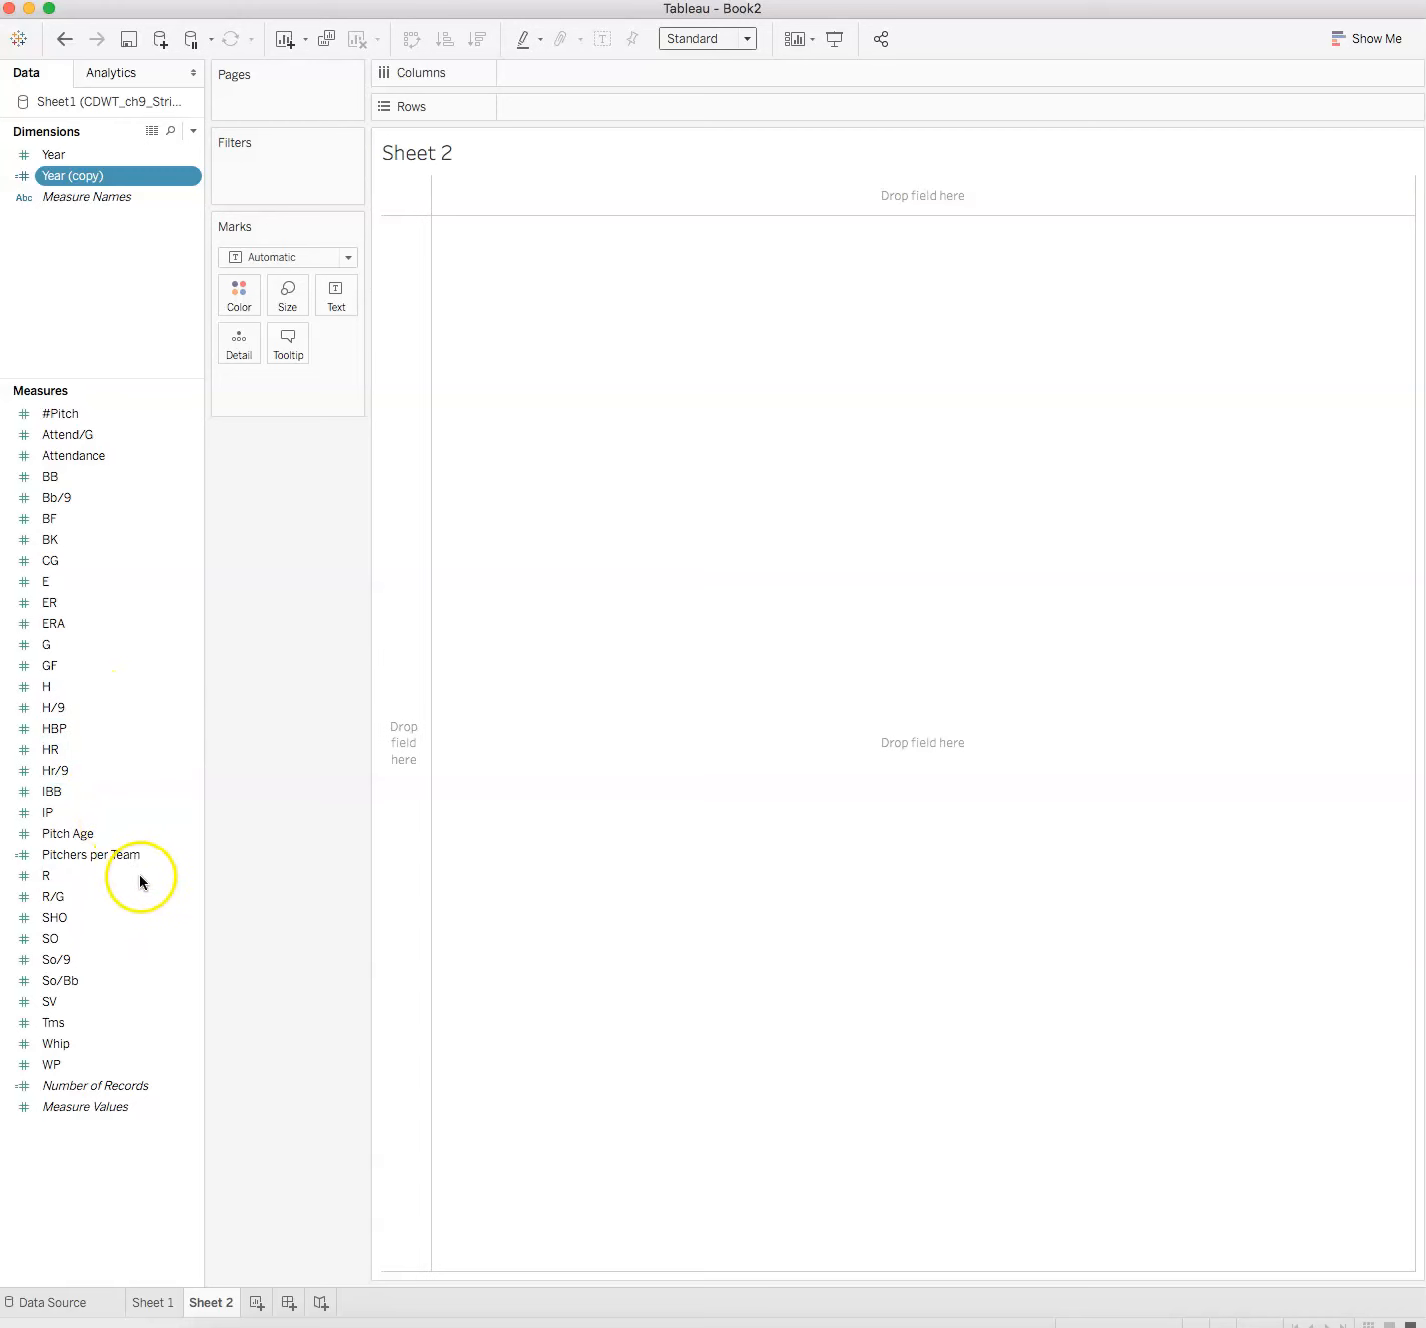
left_click(74, 857)
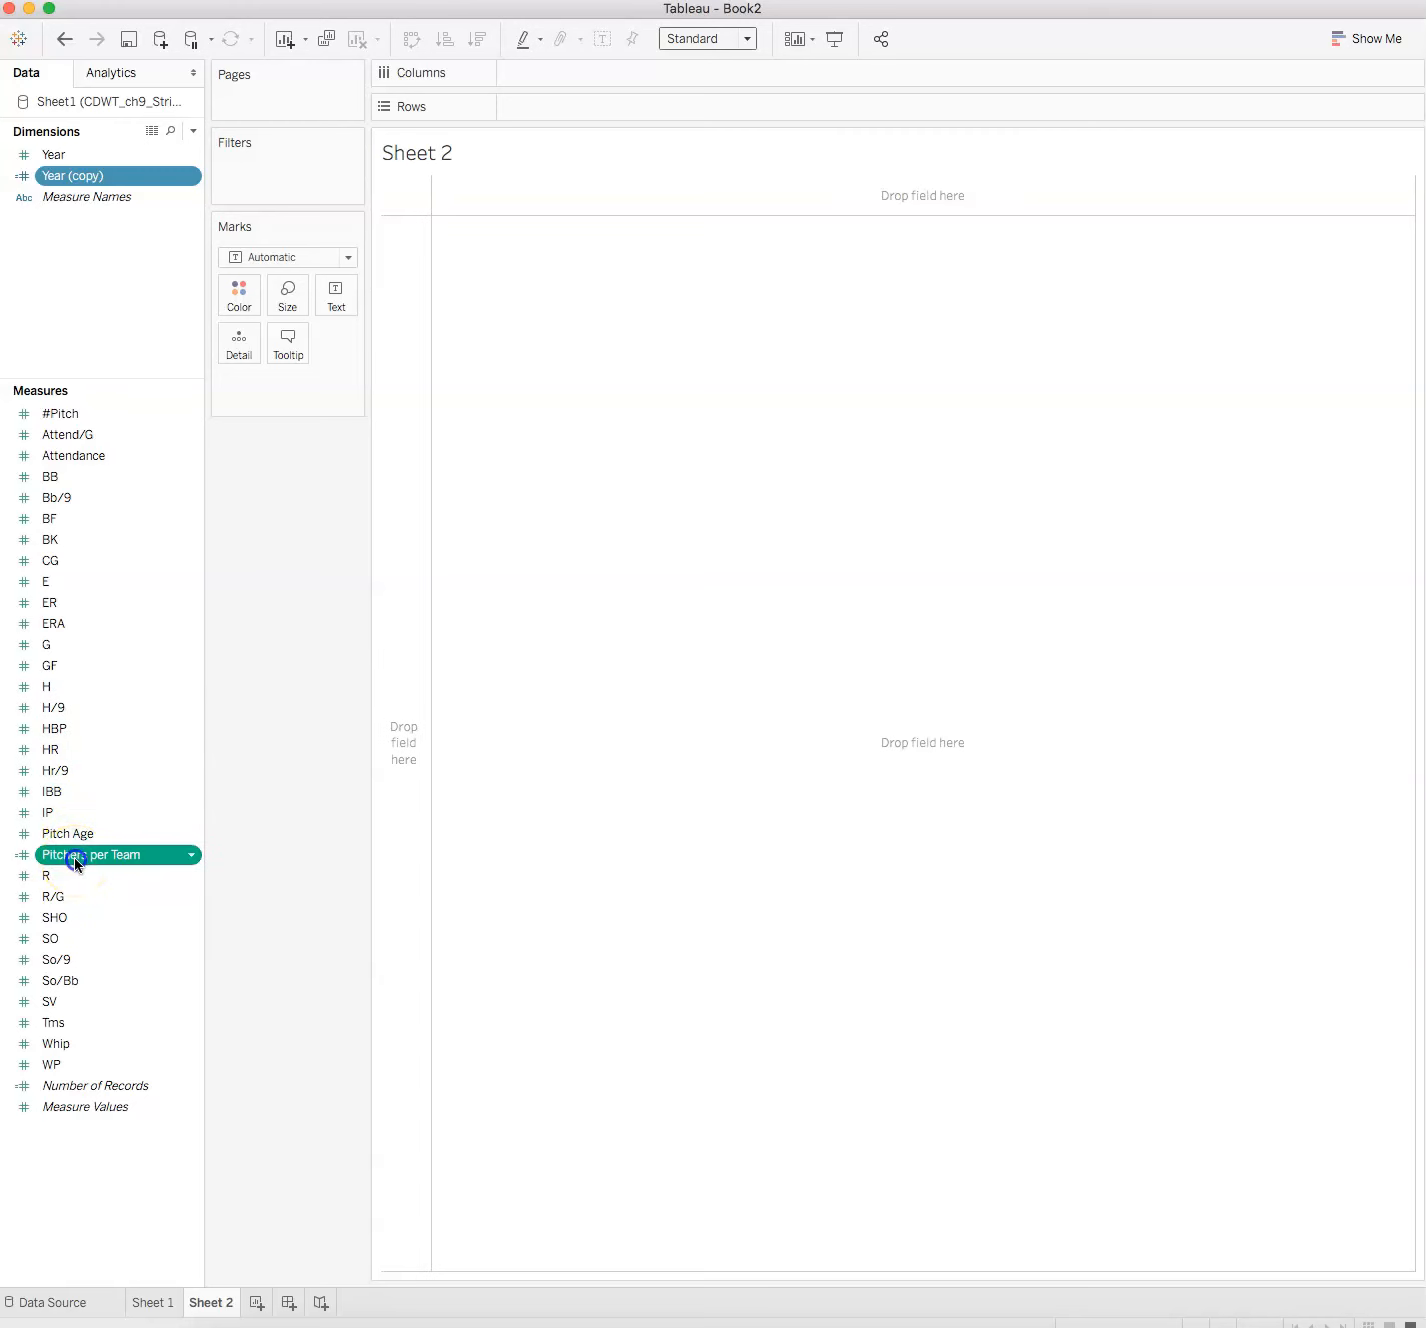
left_click(103, 946, "super")
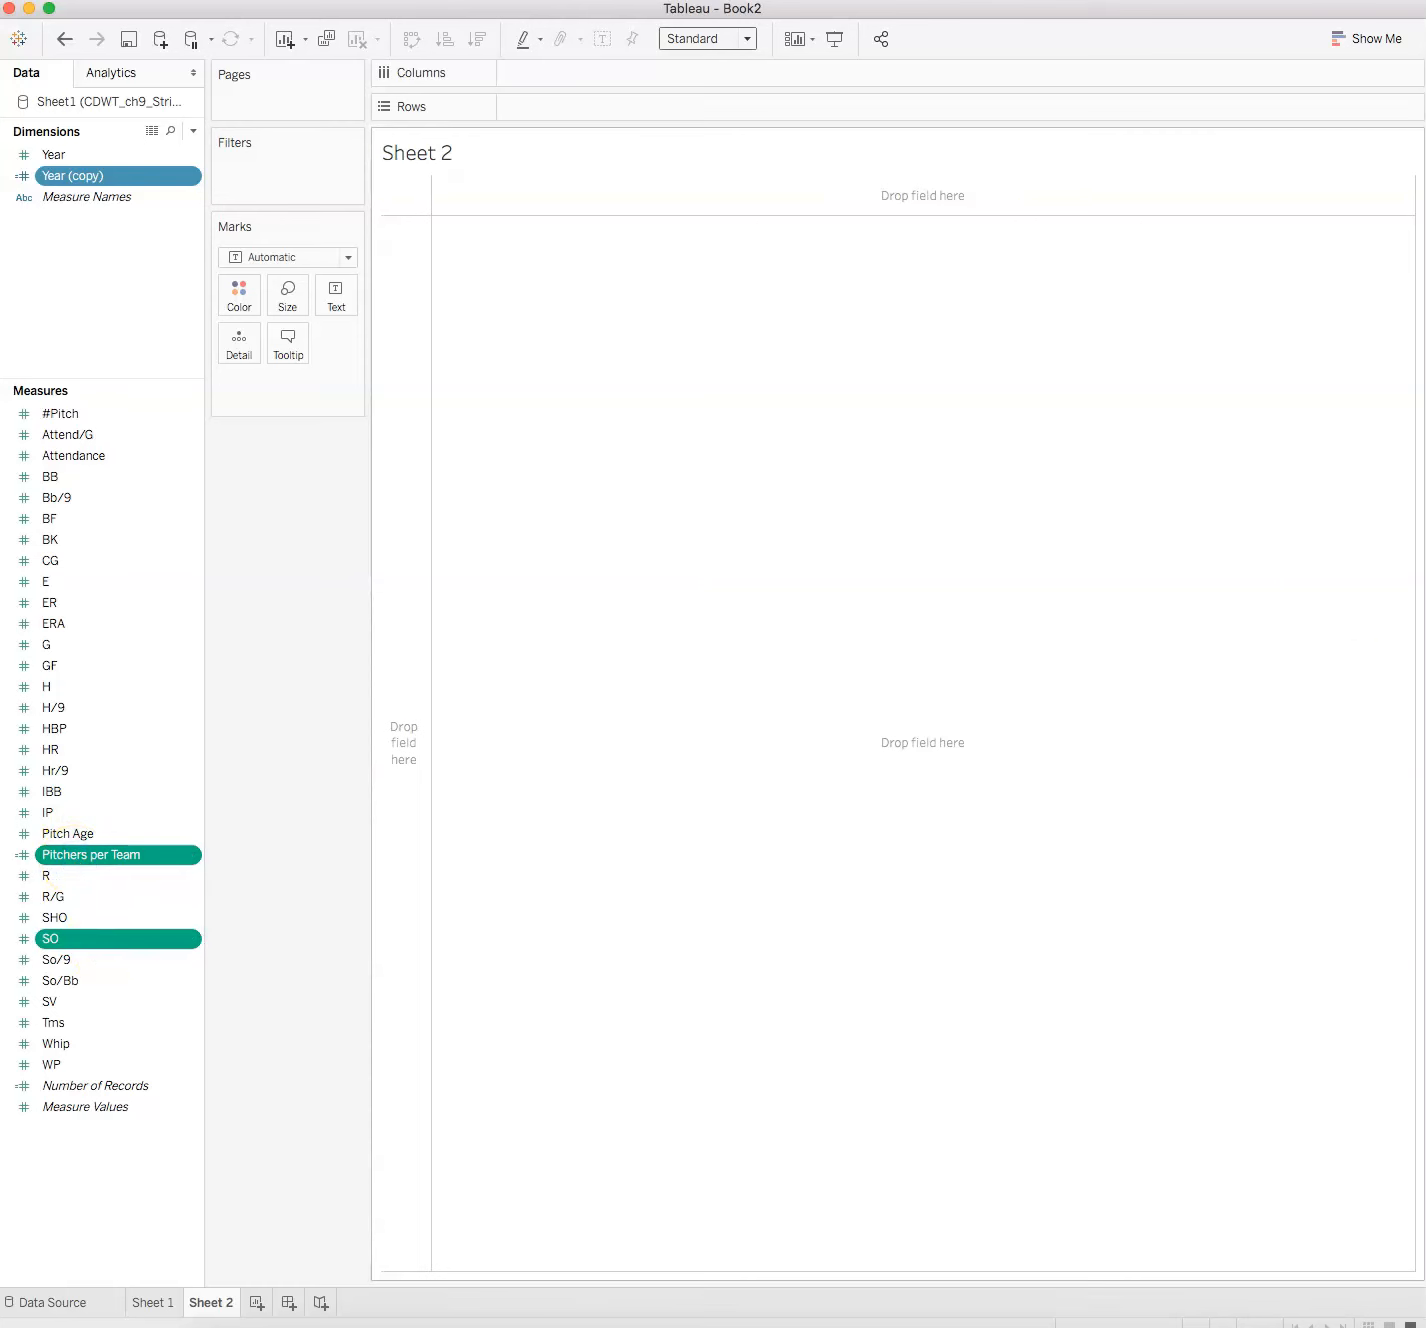
left_click(1362, 39)
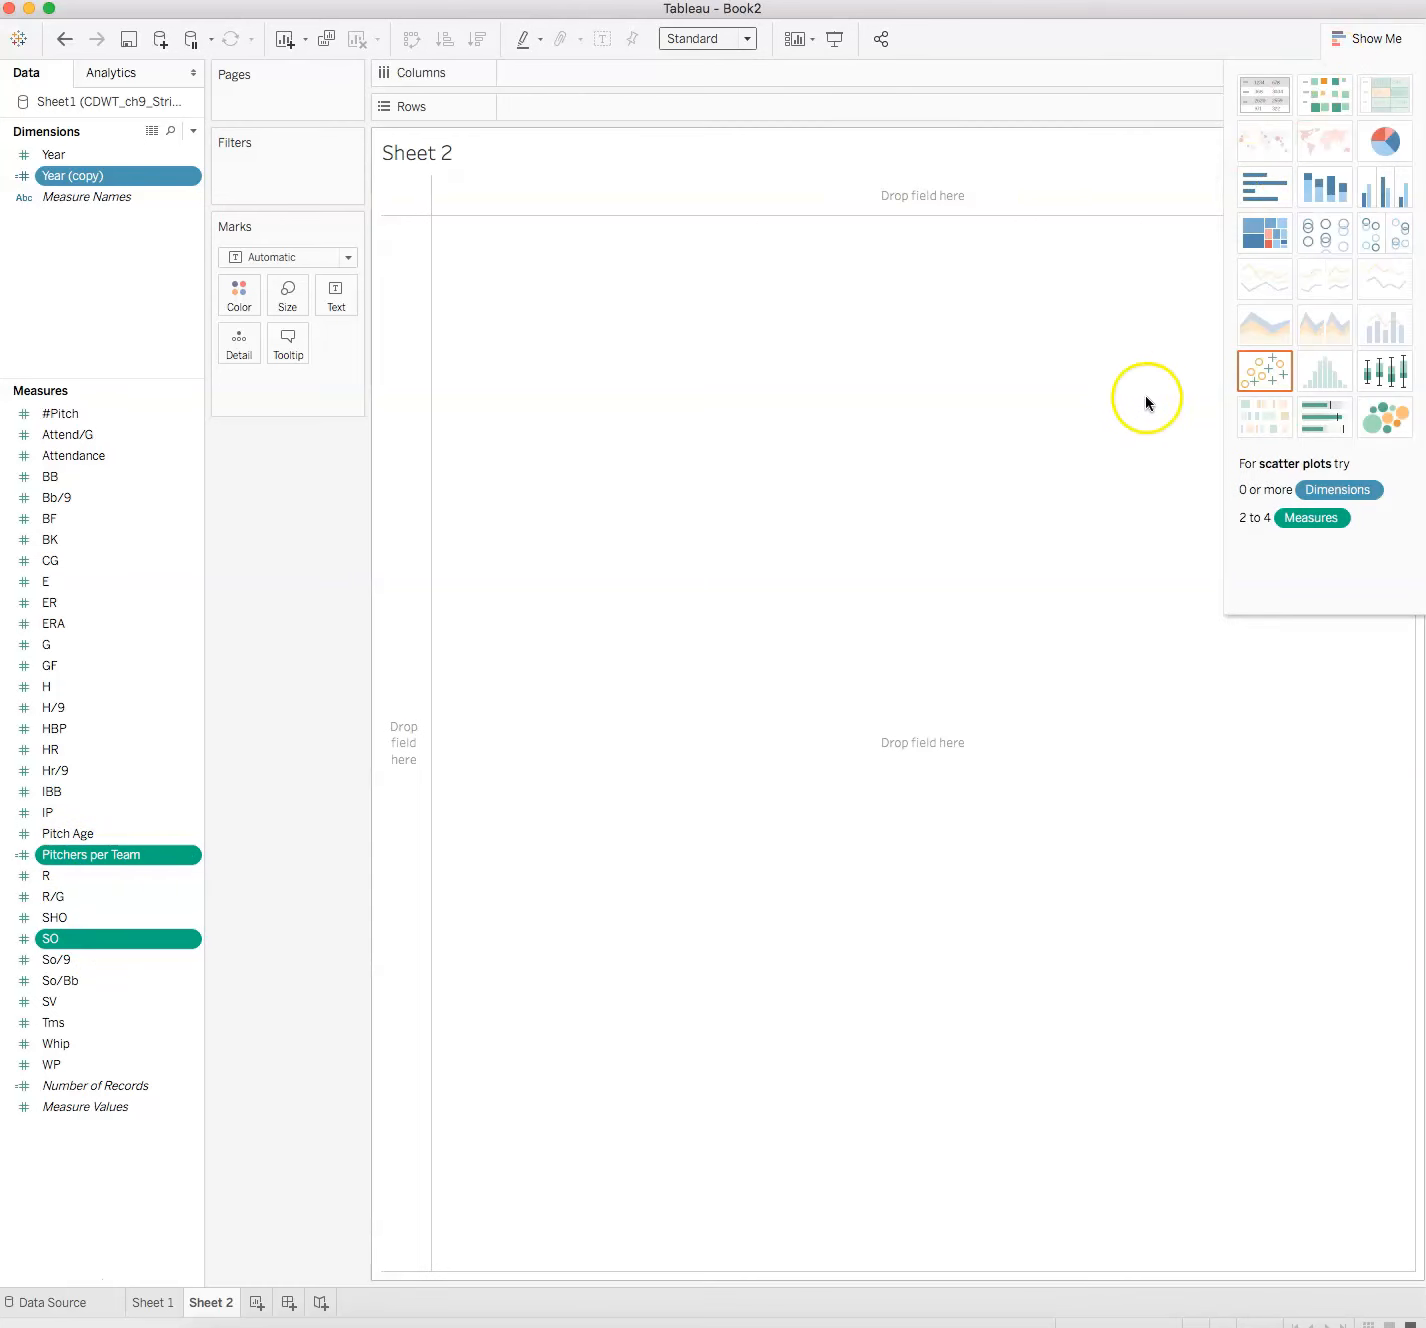
left_click(1263, 371)
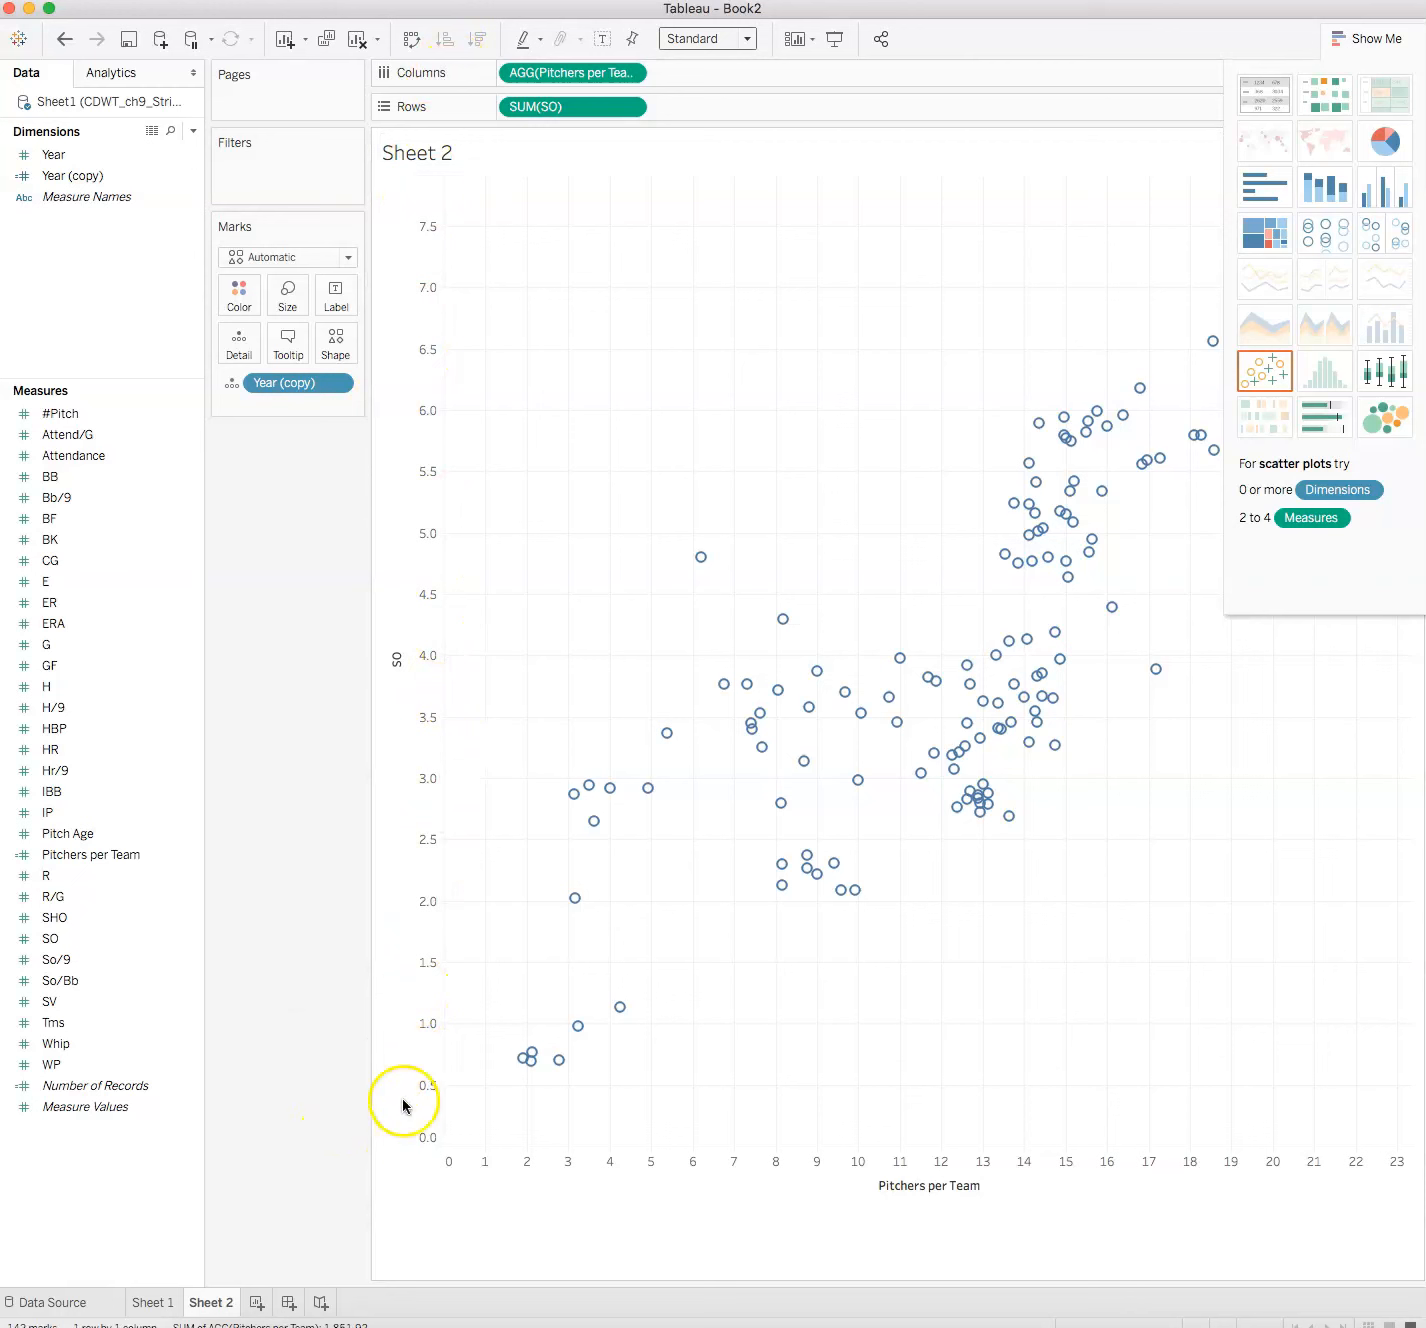
left_click(1363, 44)
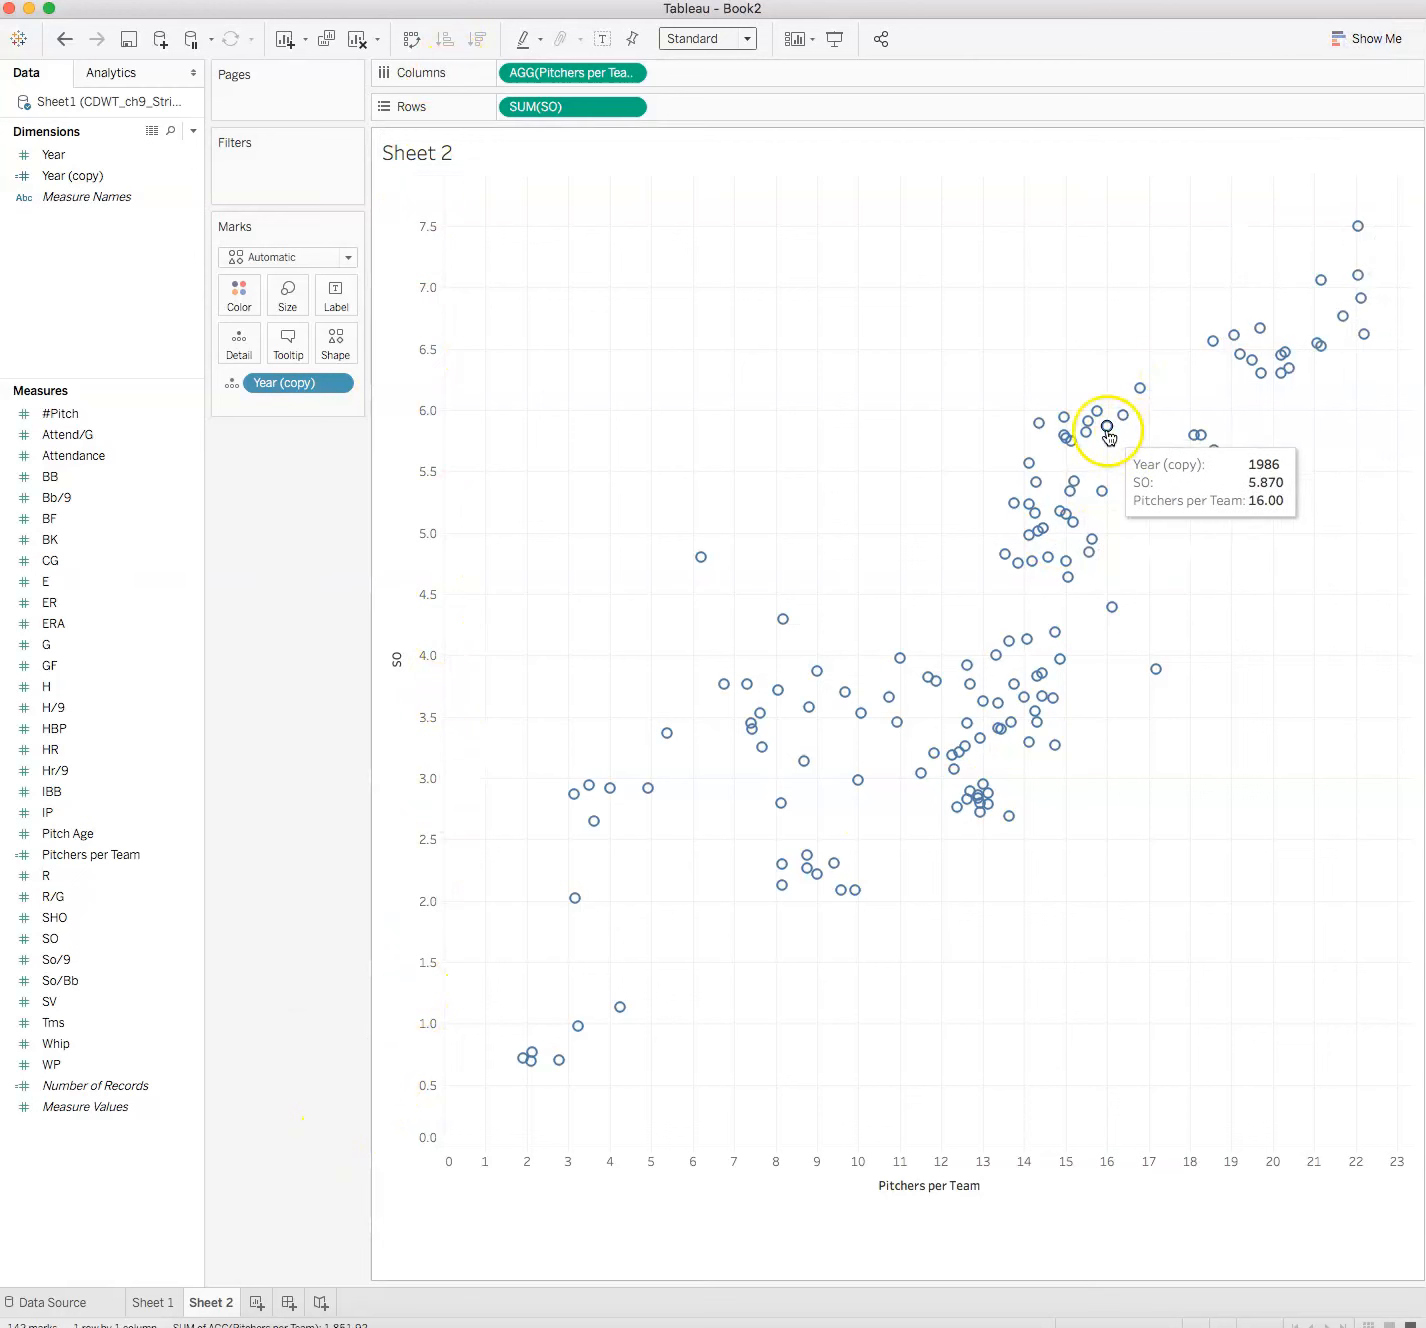
Change the scatter plot's mark type to Circle and add a linear trend line
mouse_move(1045, 496)
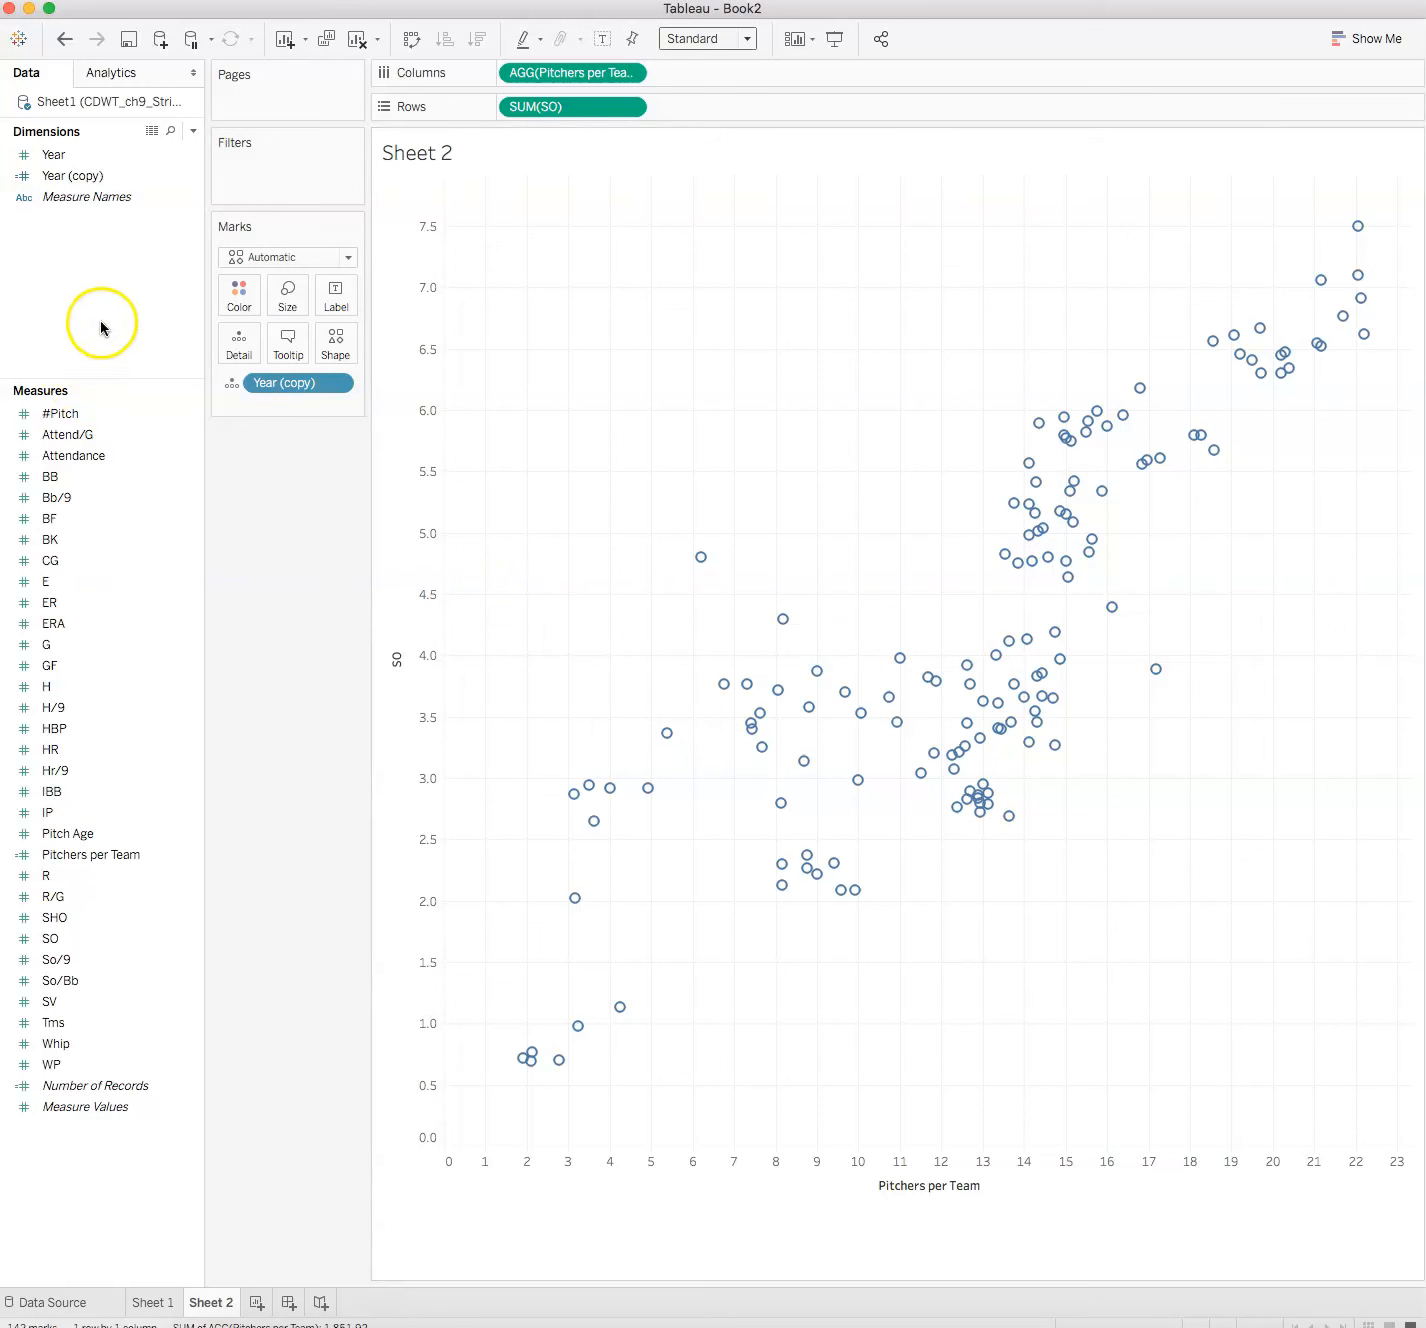
left_click(348, 258)
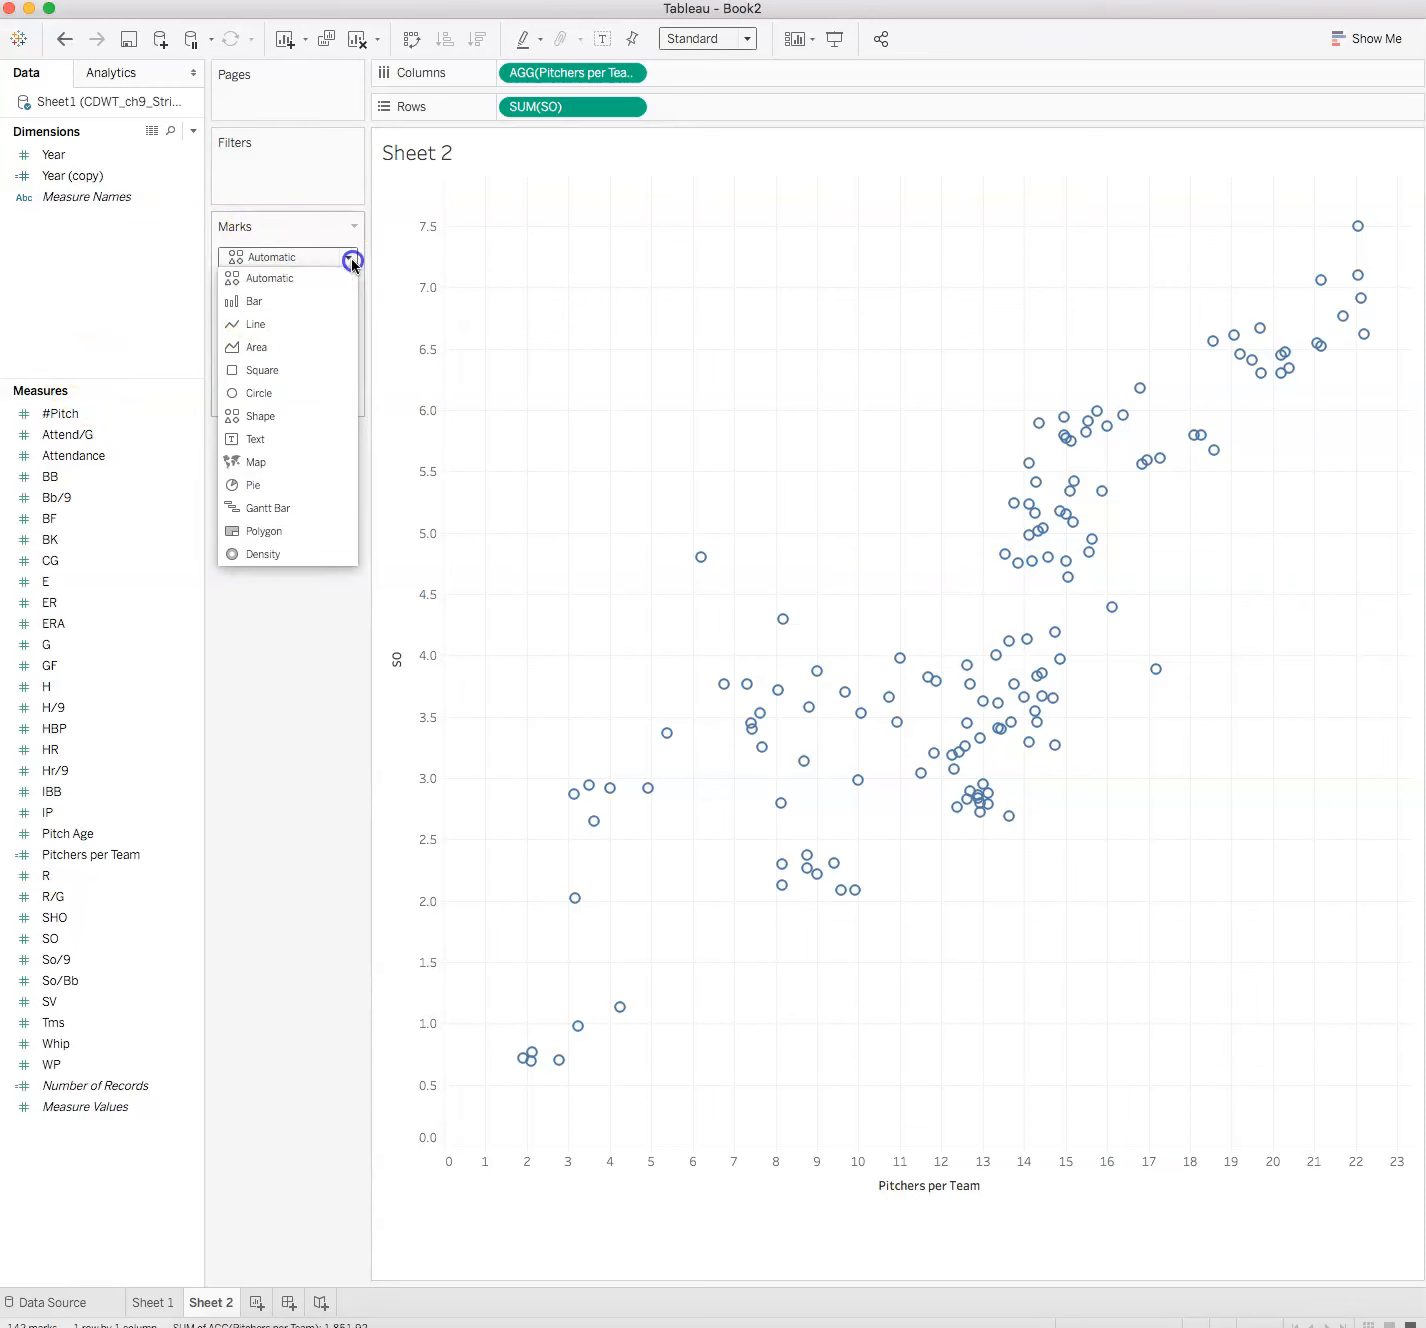
left_click(273, 390)
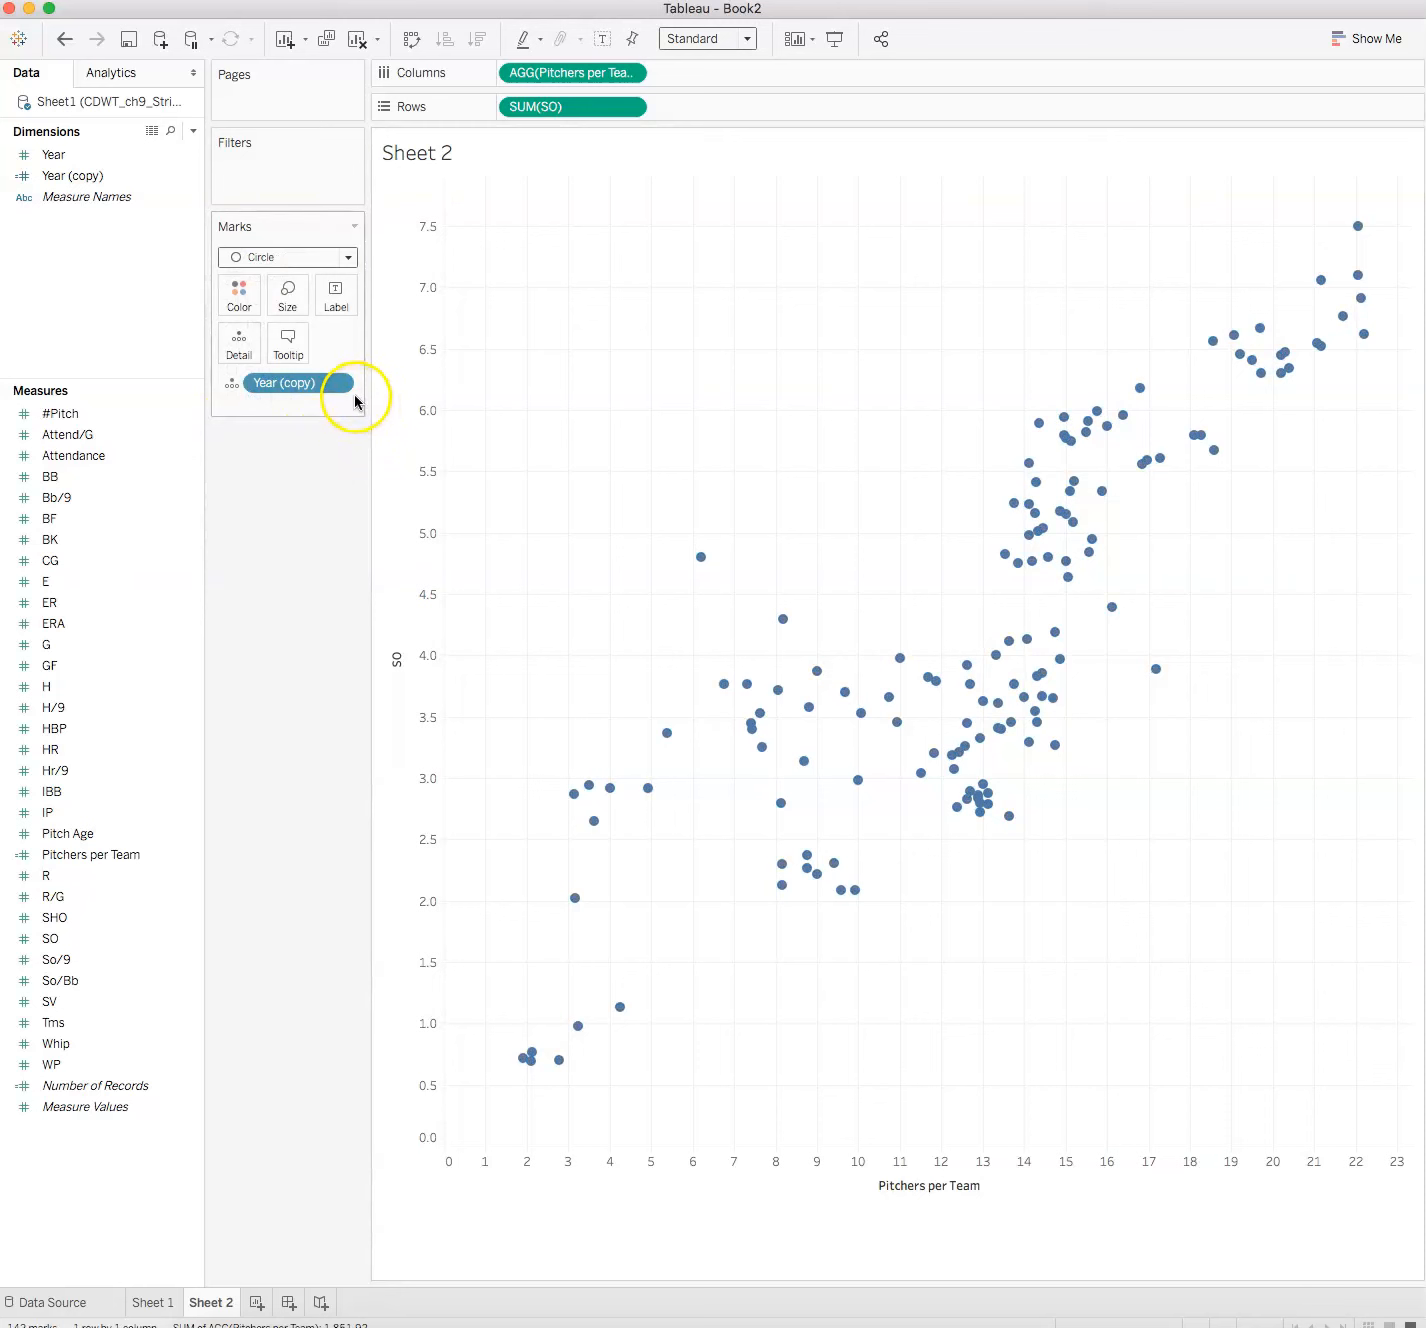
left_click(98, 73)
left_click_drag(71, 328, 563, 214)
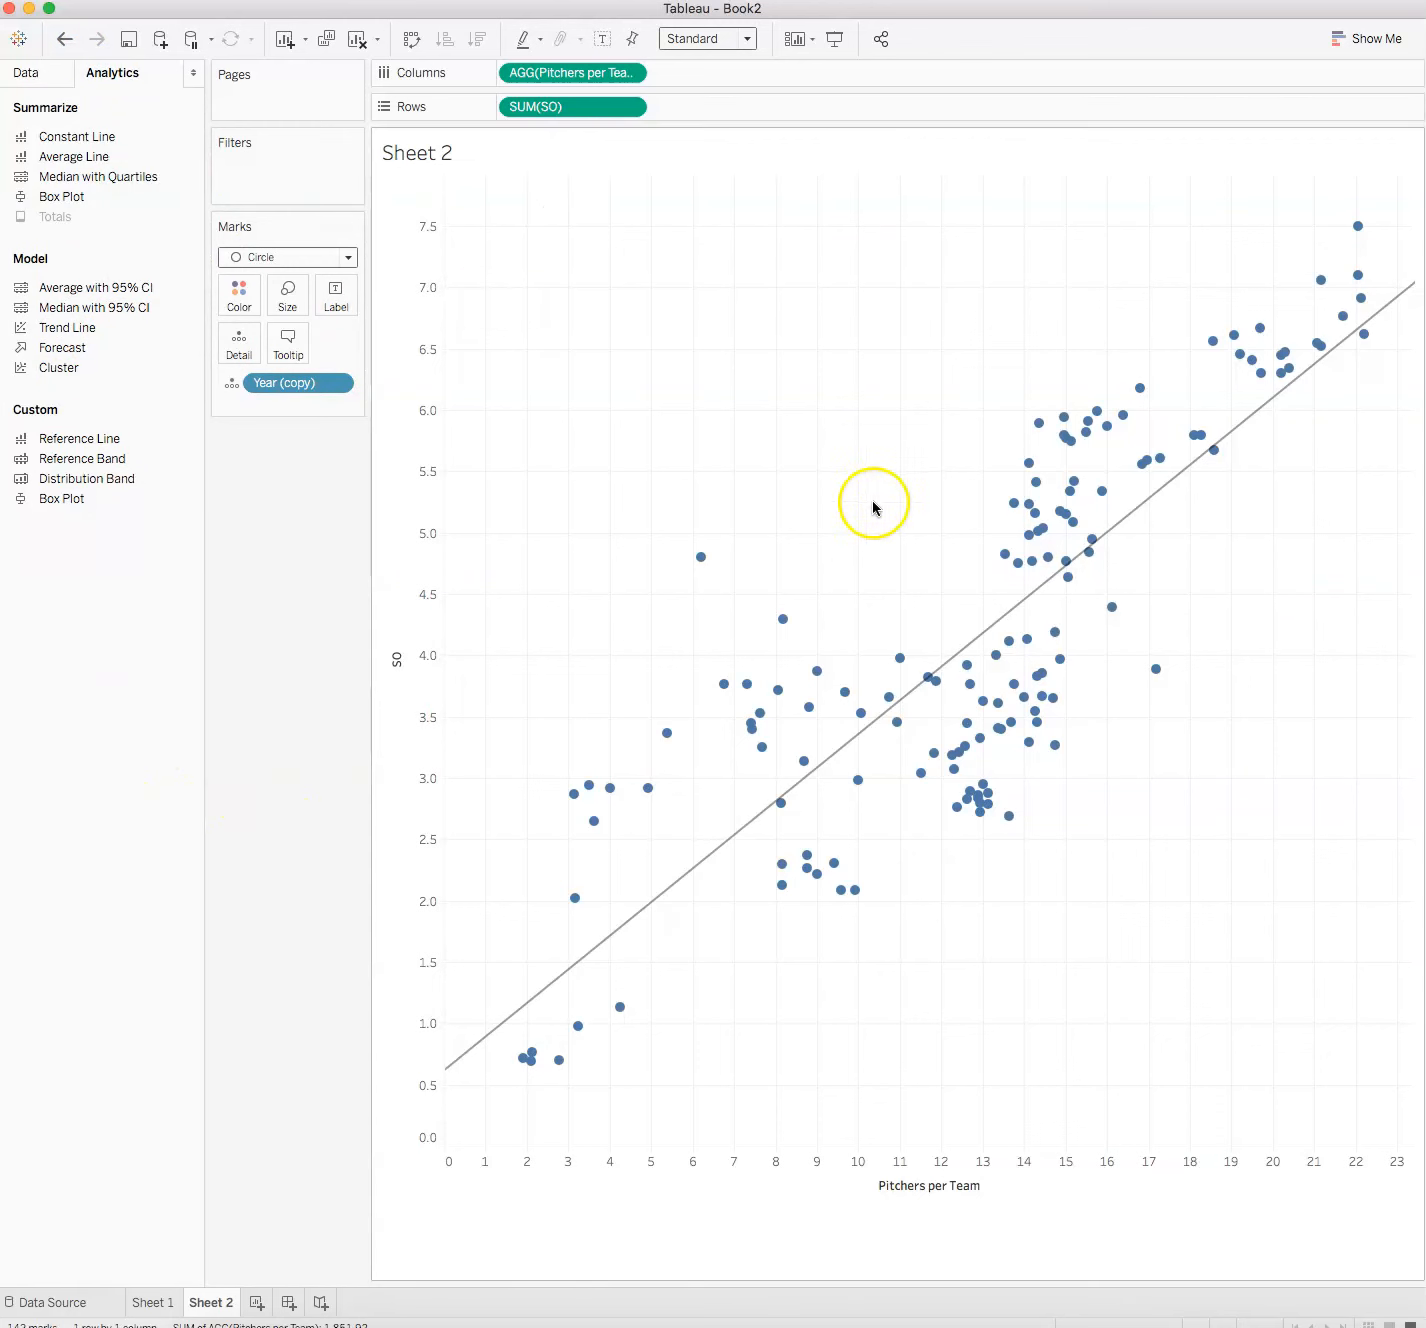
Review the trend line's statistical description and its summary with equation, R-squared and p-value
right_click(1006, 616)
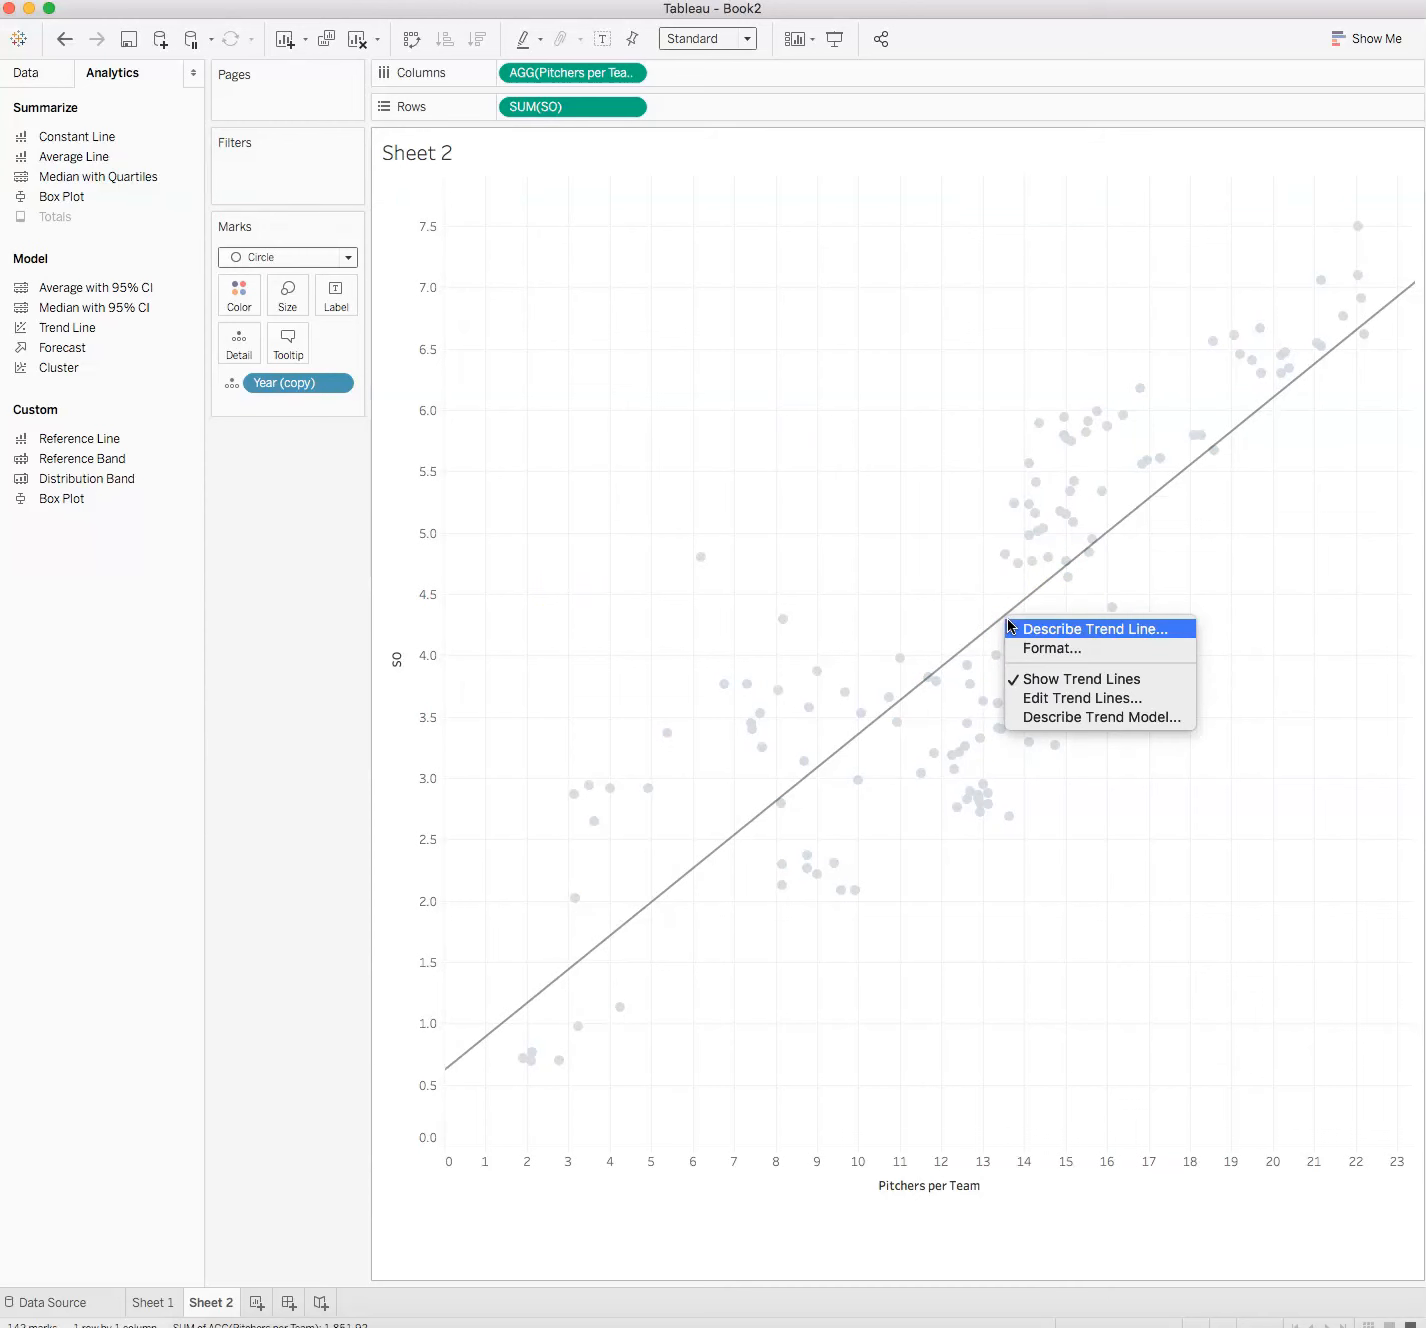
left_click(1009, 627)
left_click_drag(945, 793, 1222, 1022)
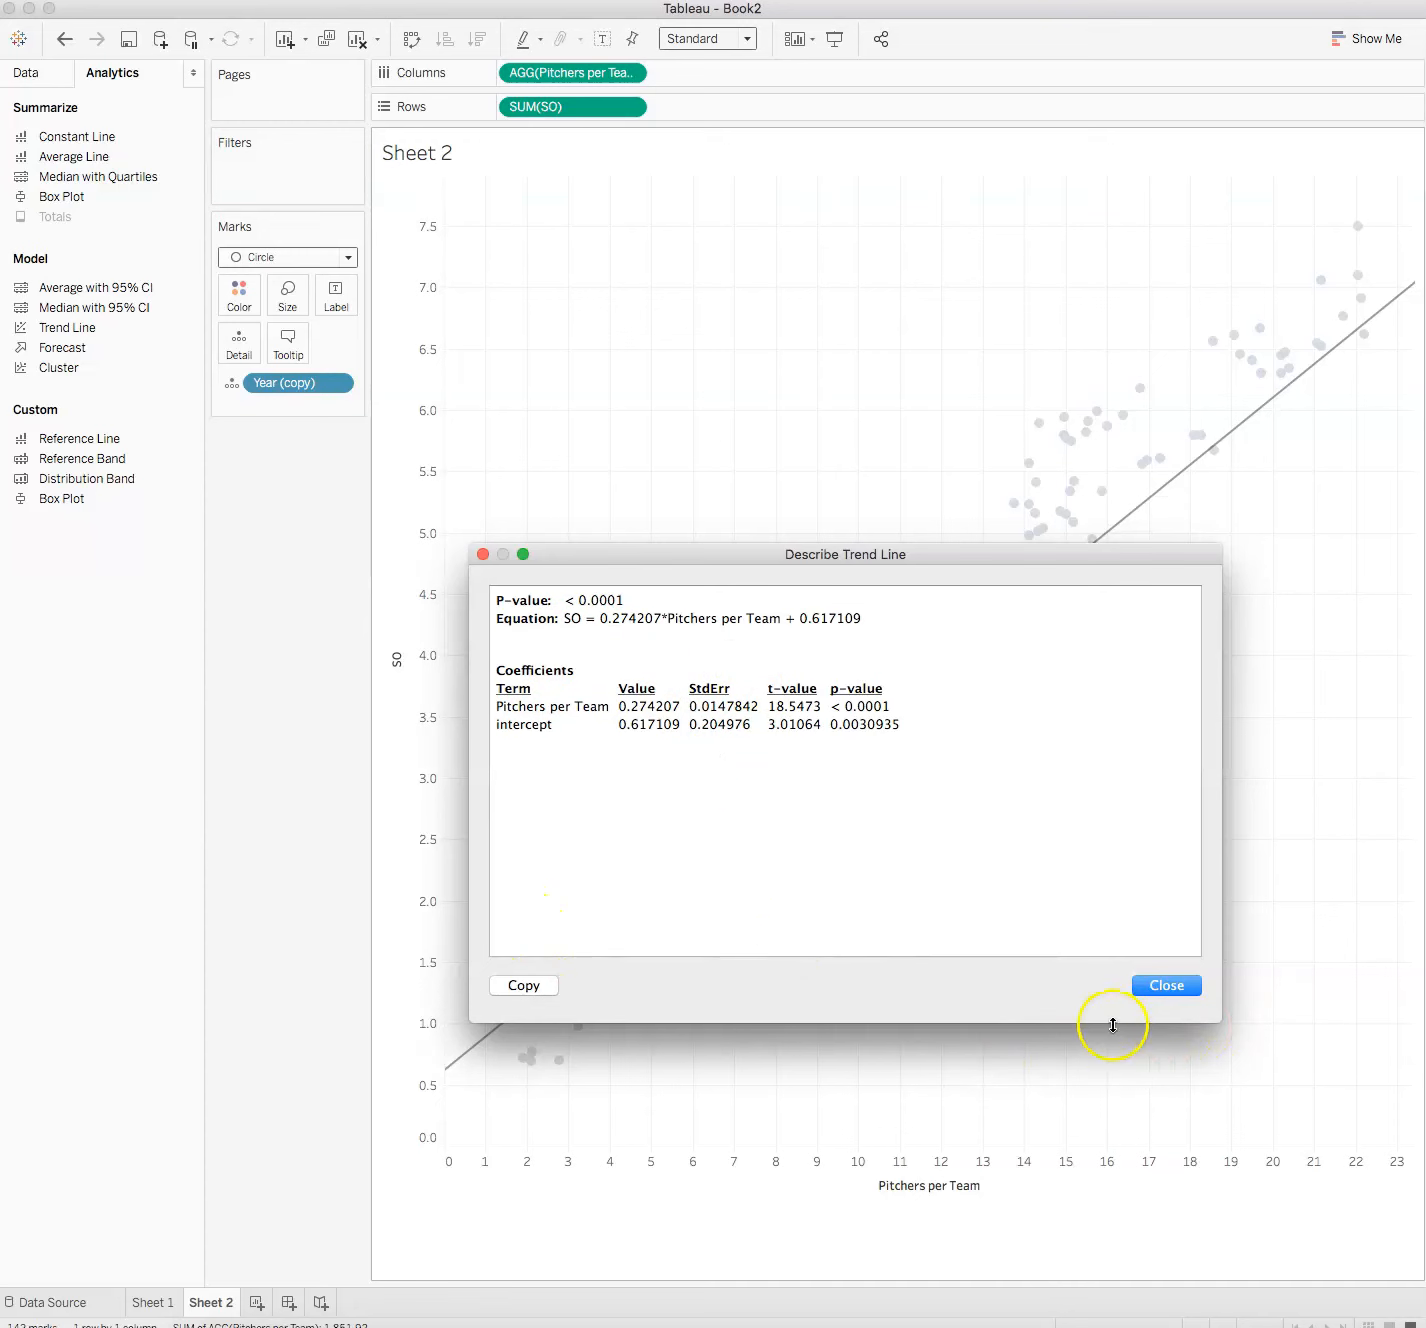
left_click(1137, 986)
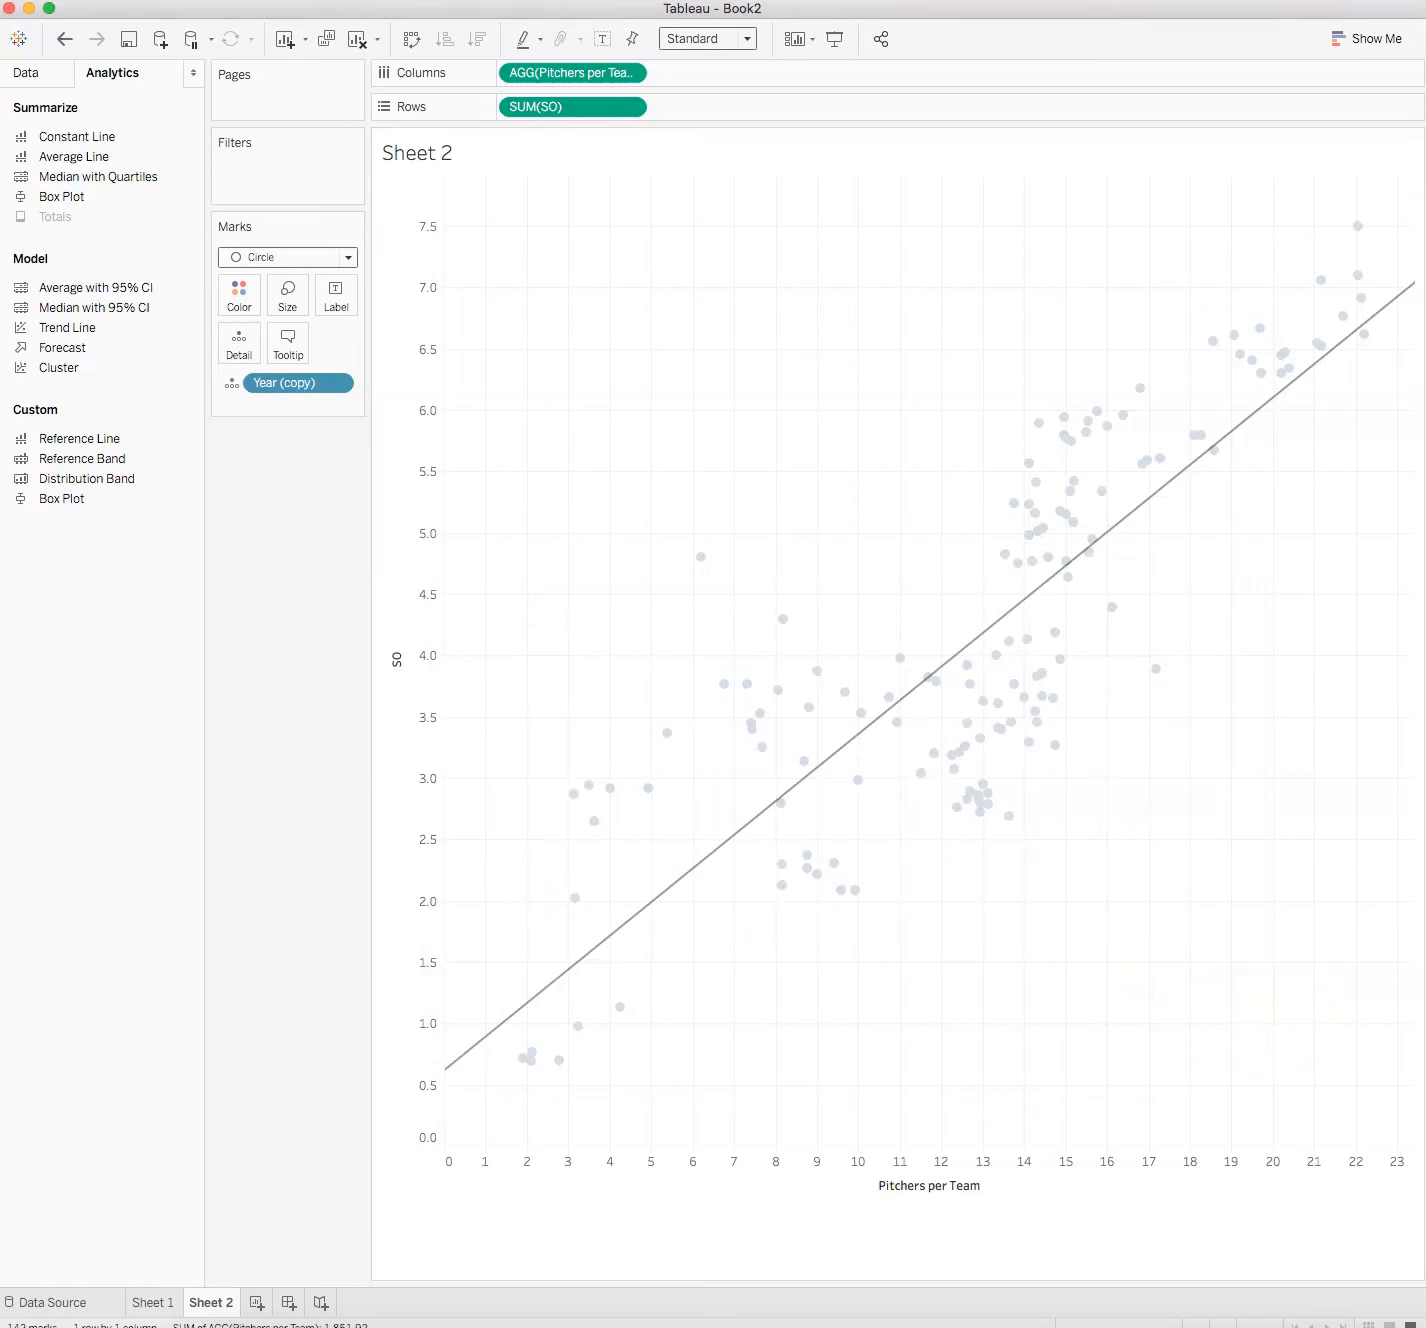
left_click(1173, 493)
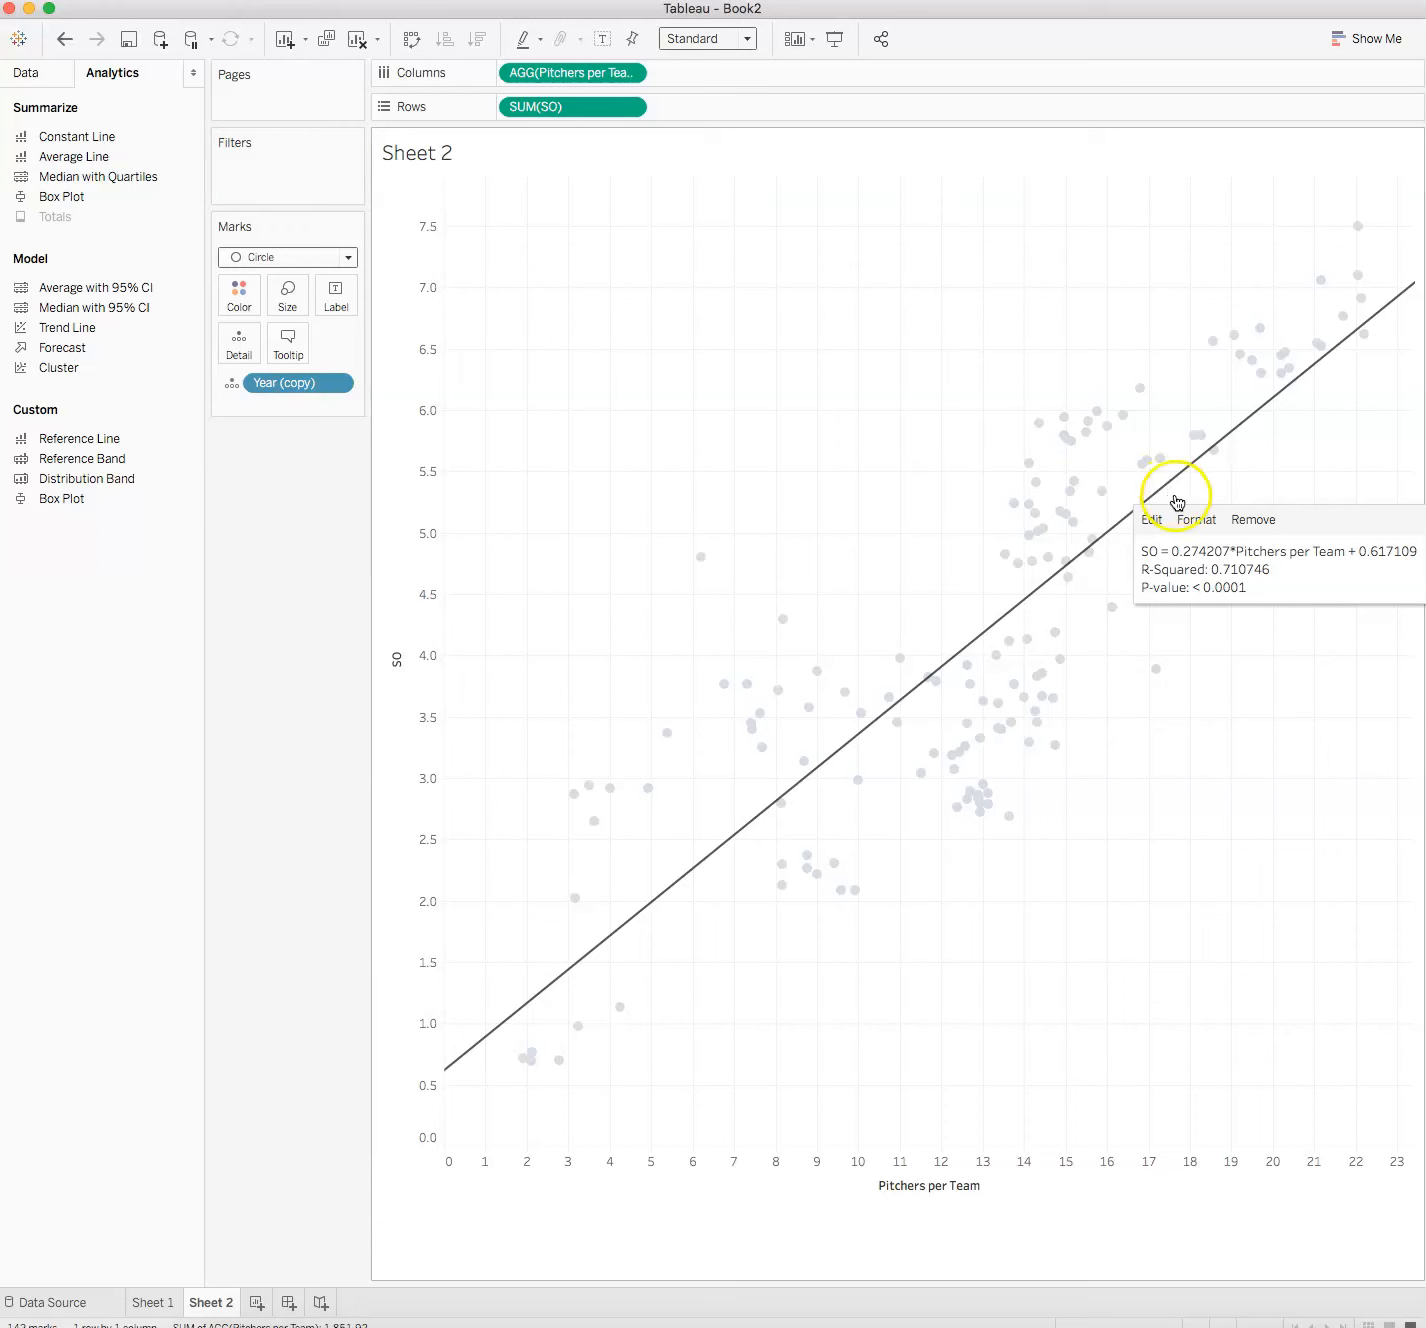
left_click(1302, 793)
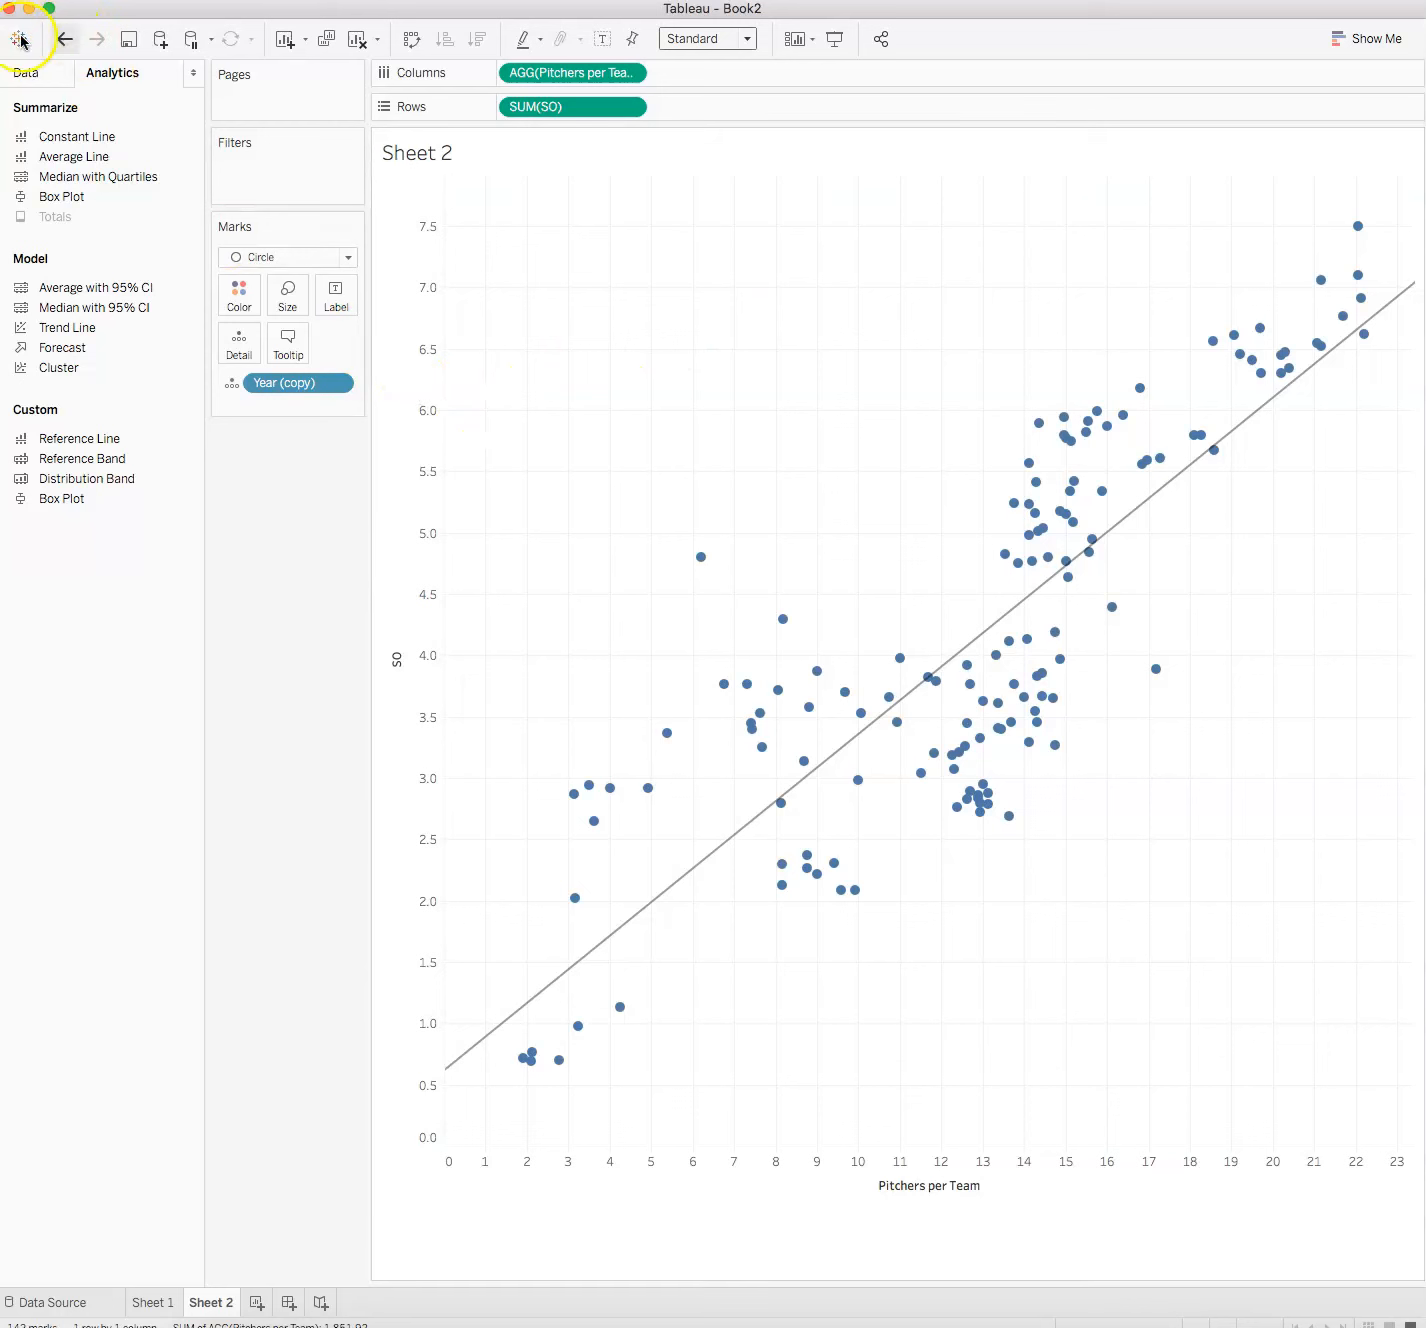
Color the scatter plot's circles by the continuous Year dimension
left_click(27, 78)
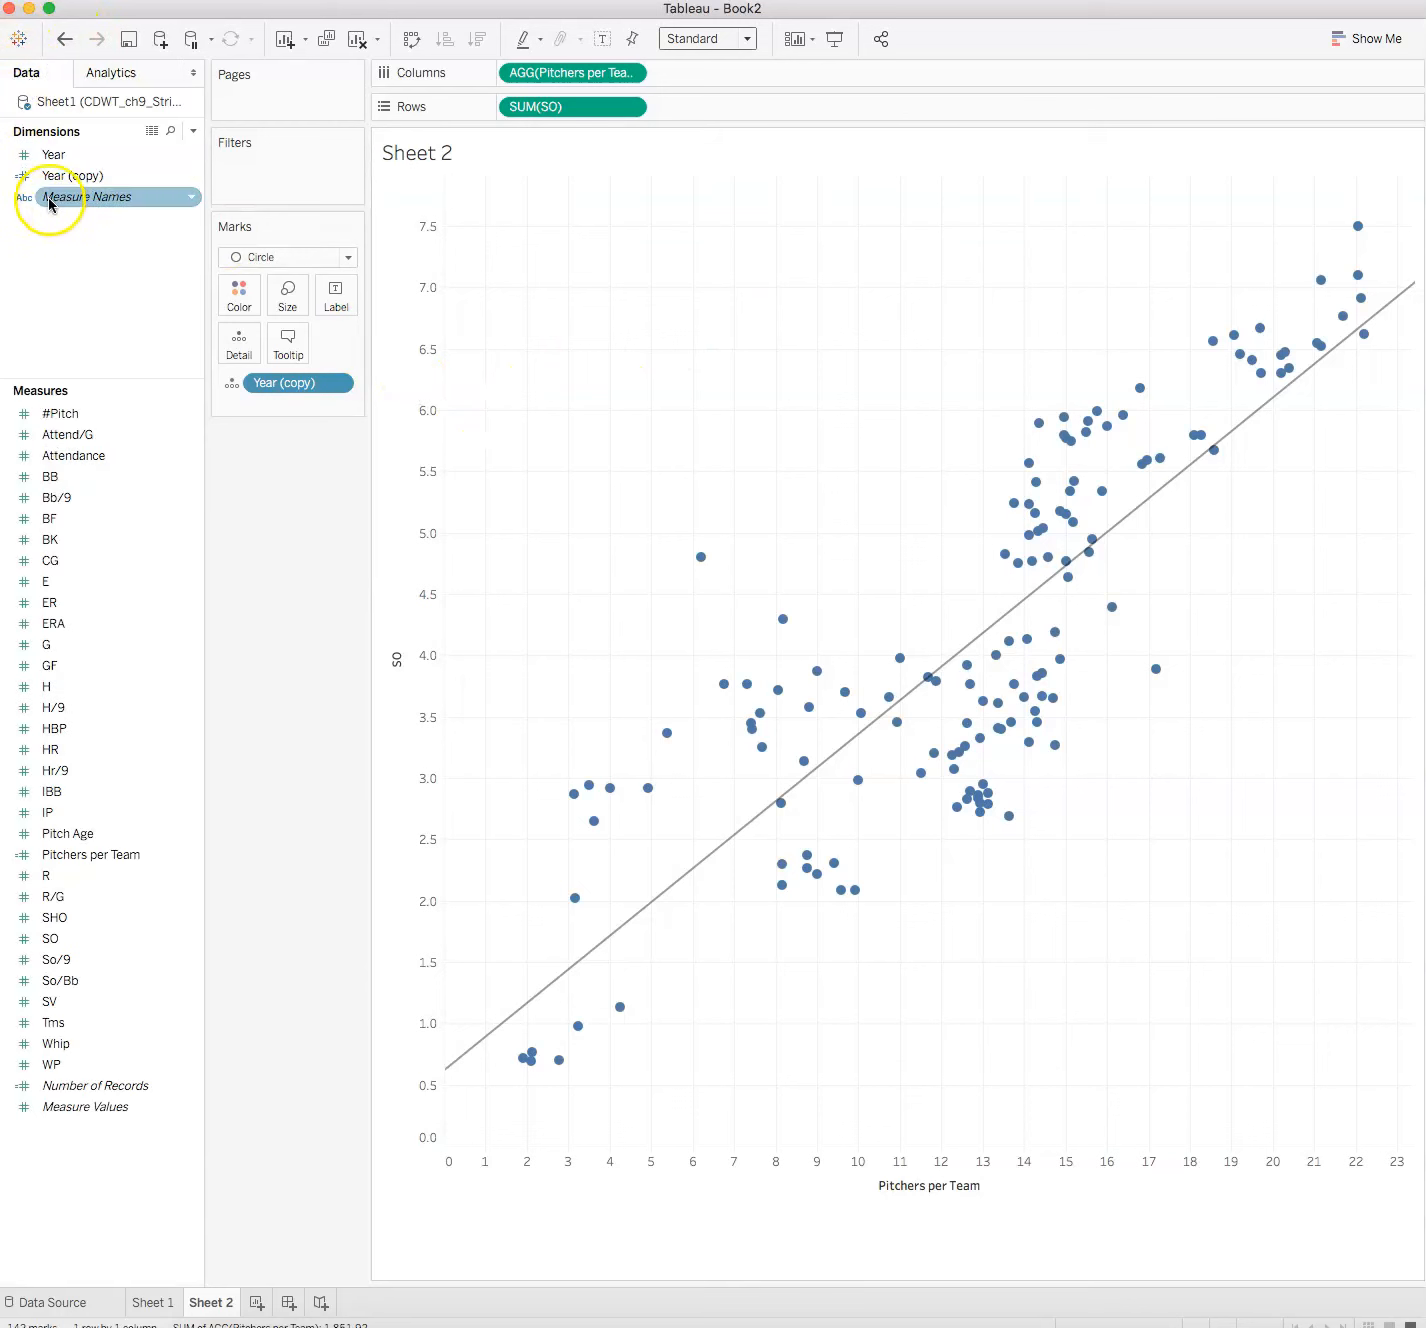
left_click(47, 157)
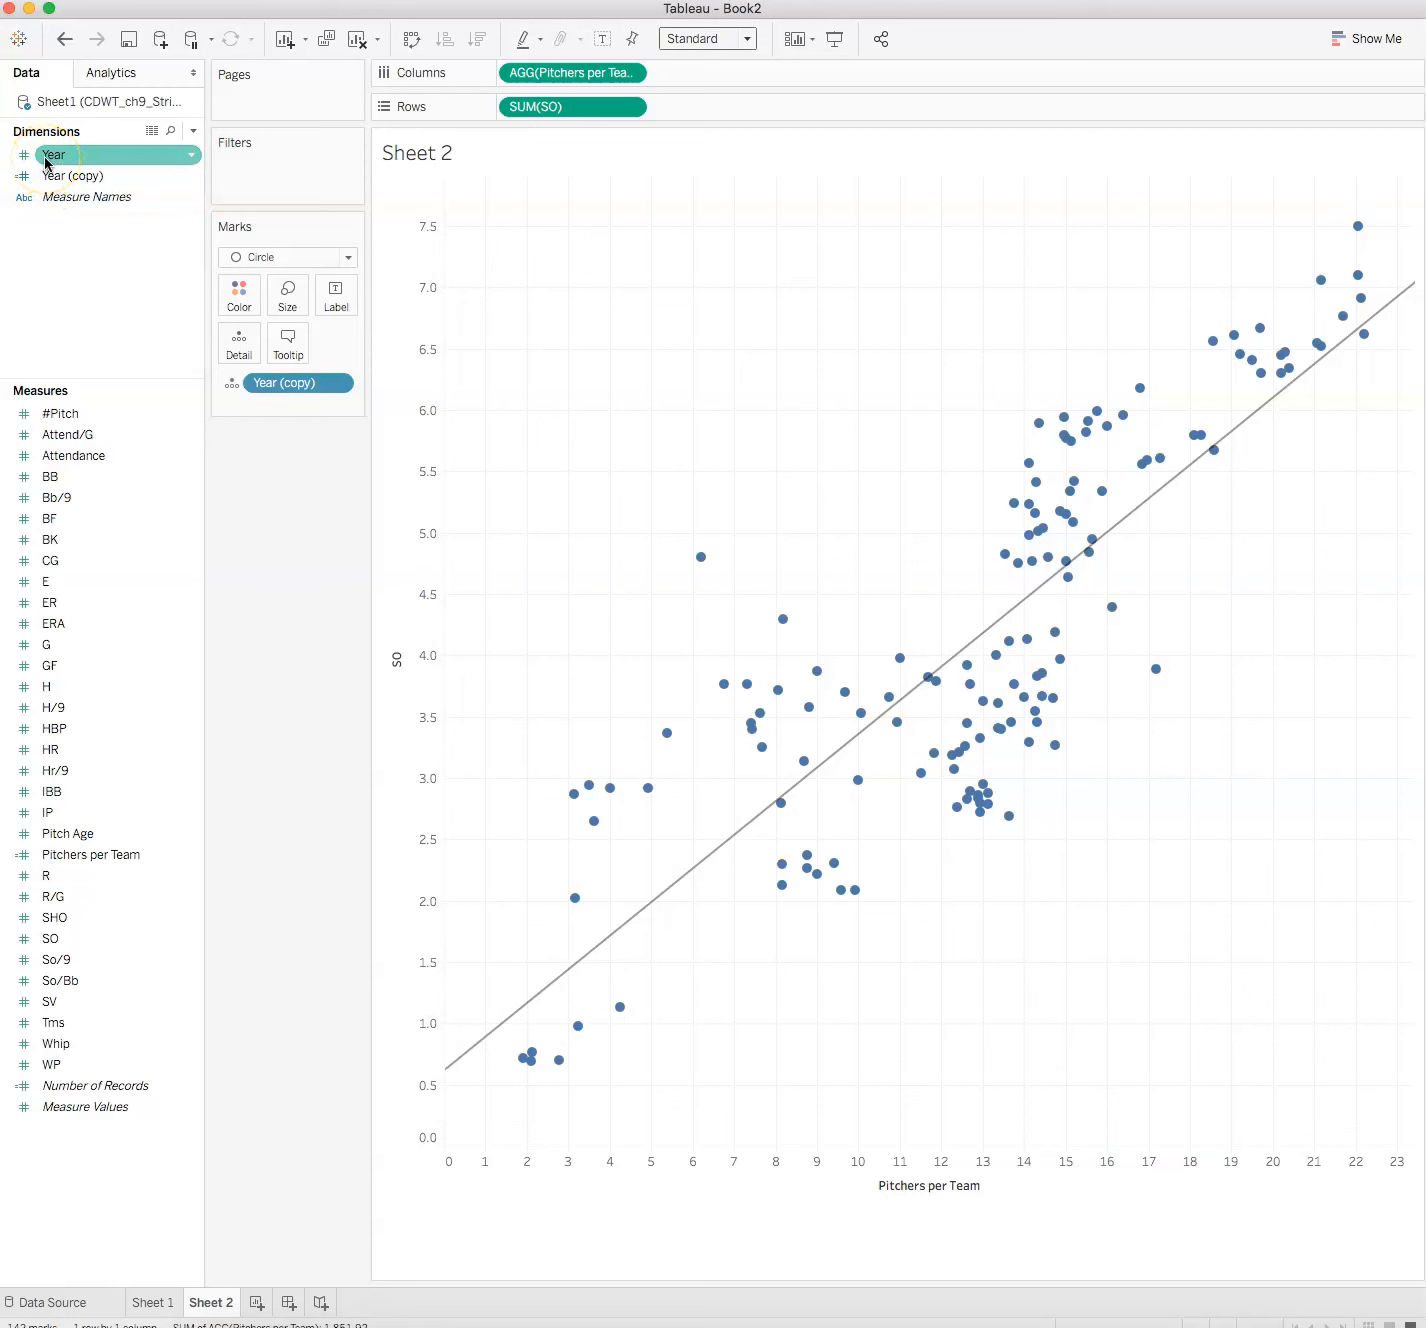
left_click_drag(47, 157, 236, 302)
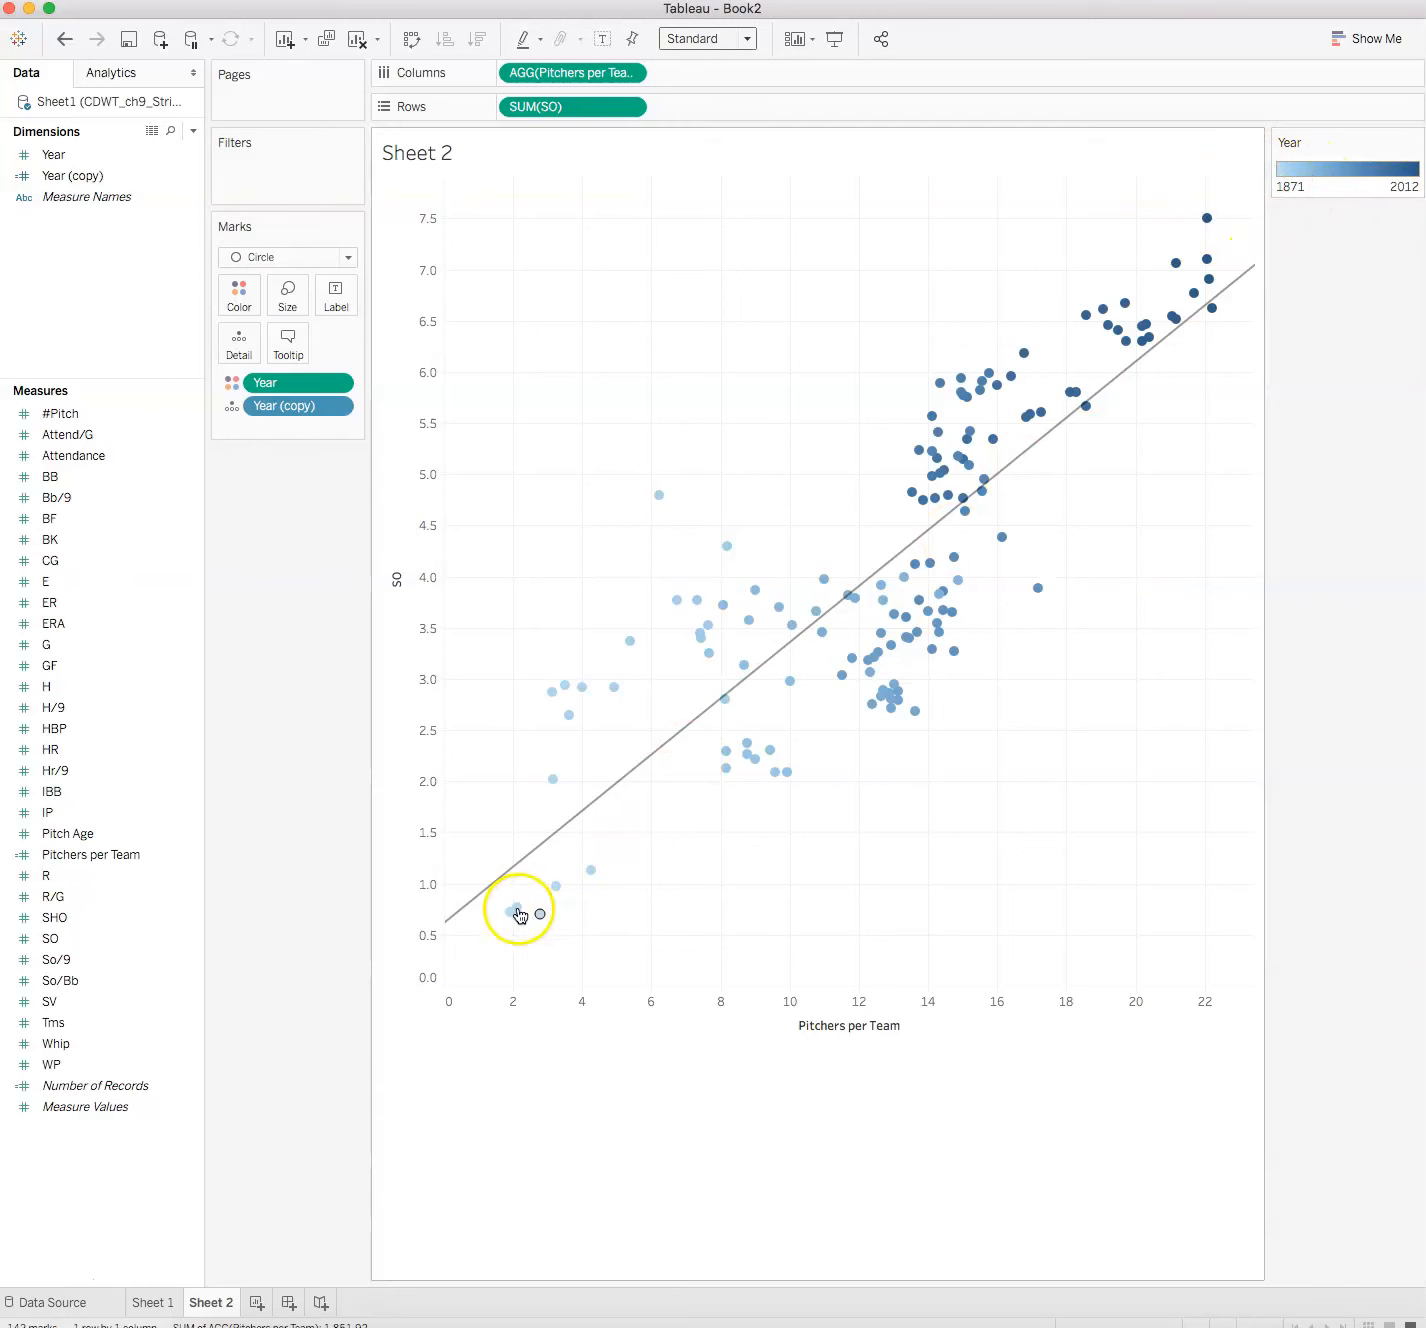
Inspect individual points along the year-colored scatter plot, from the lightest to the darkest circles
mouse_move(511, 914)
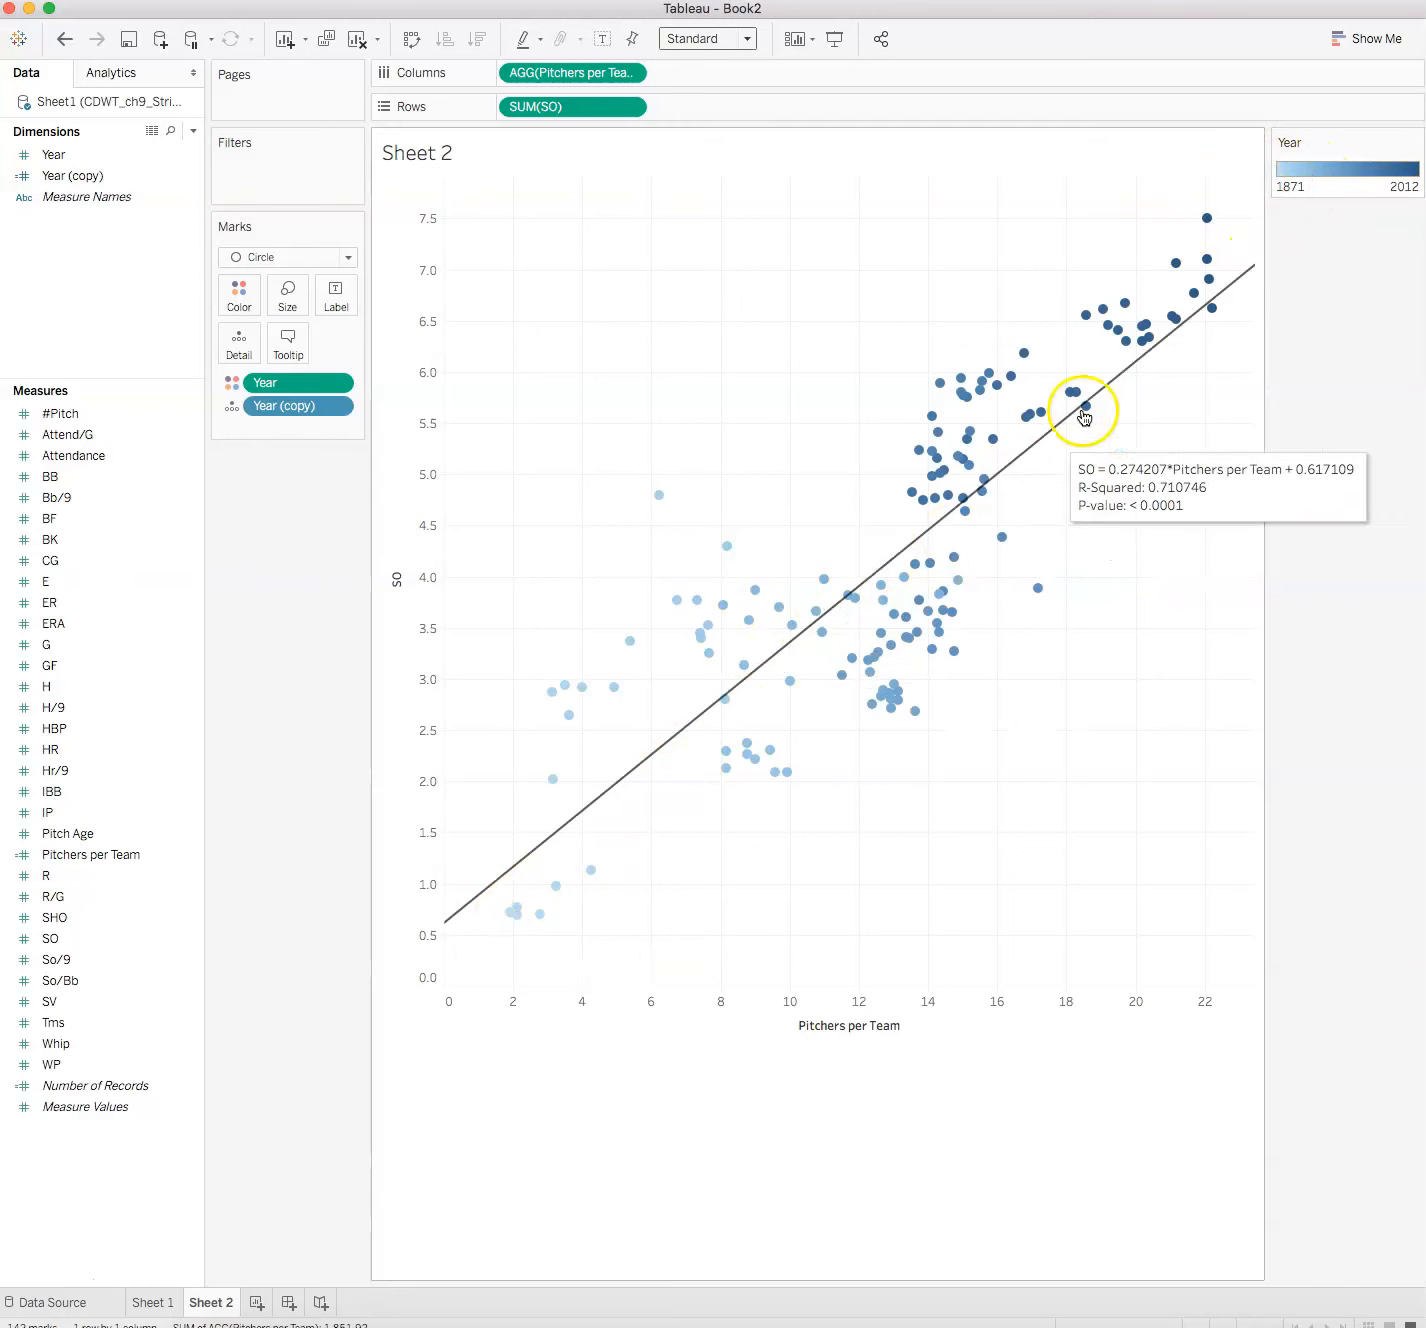
mouse_move(1205, 219)
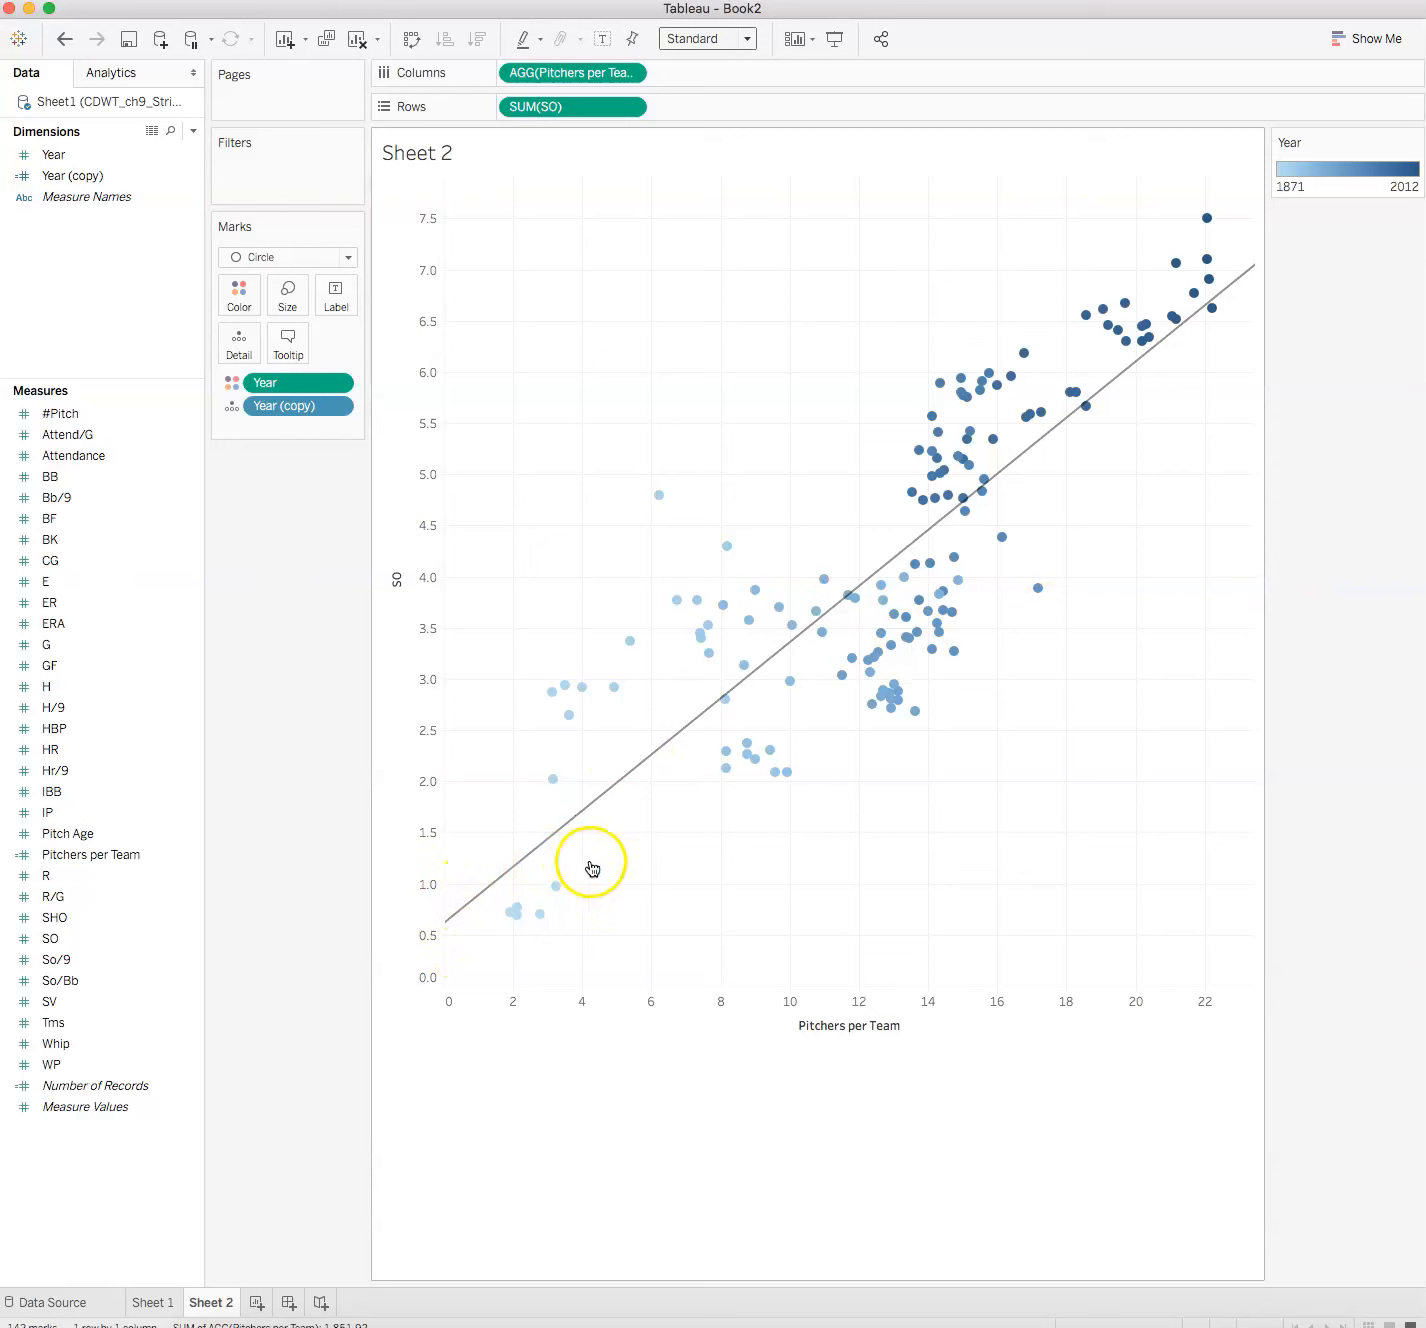
mouse_move(1039, 441)
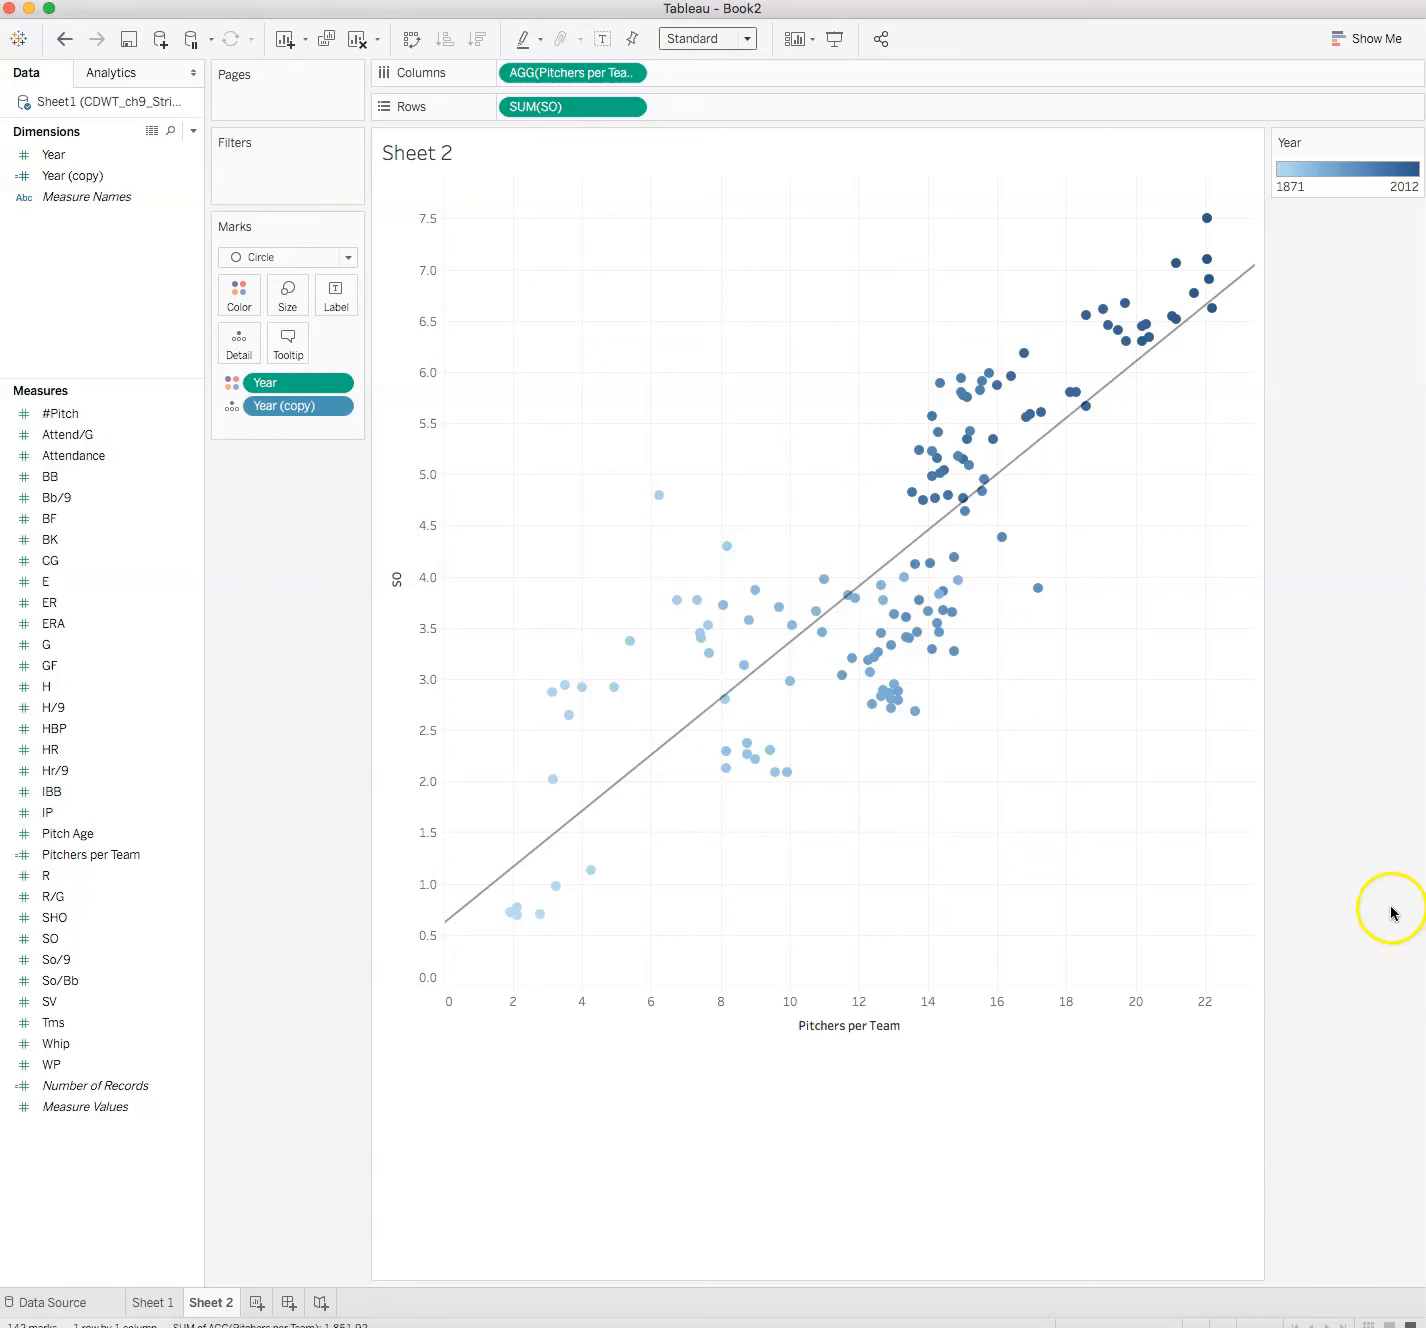
mouse_move(904, 650)
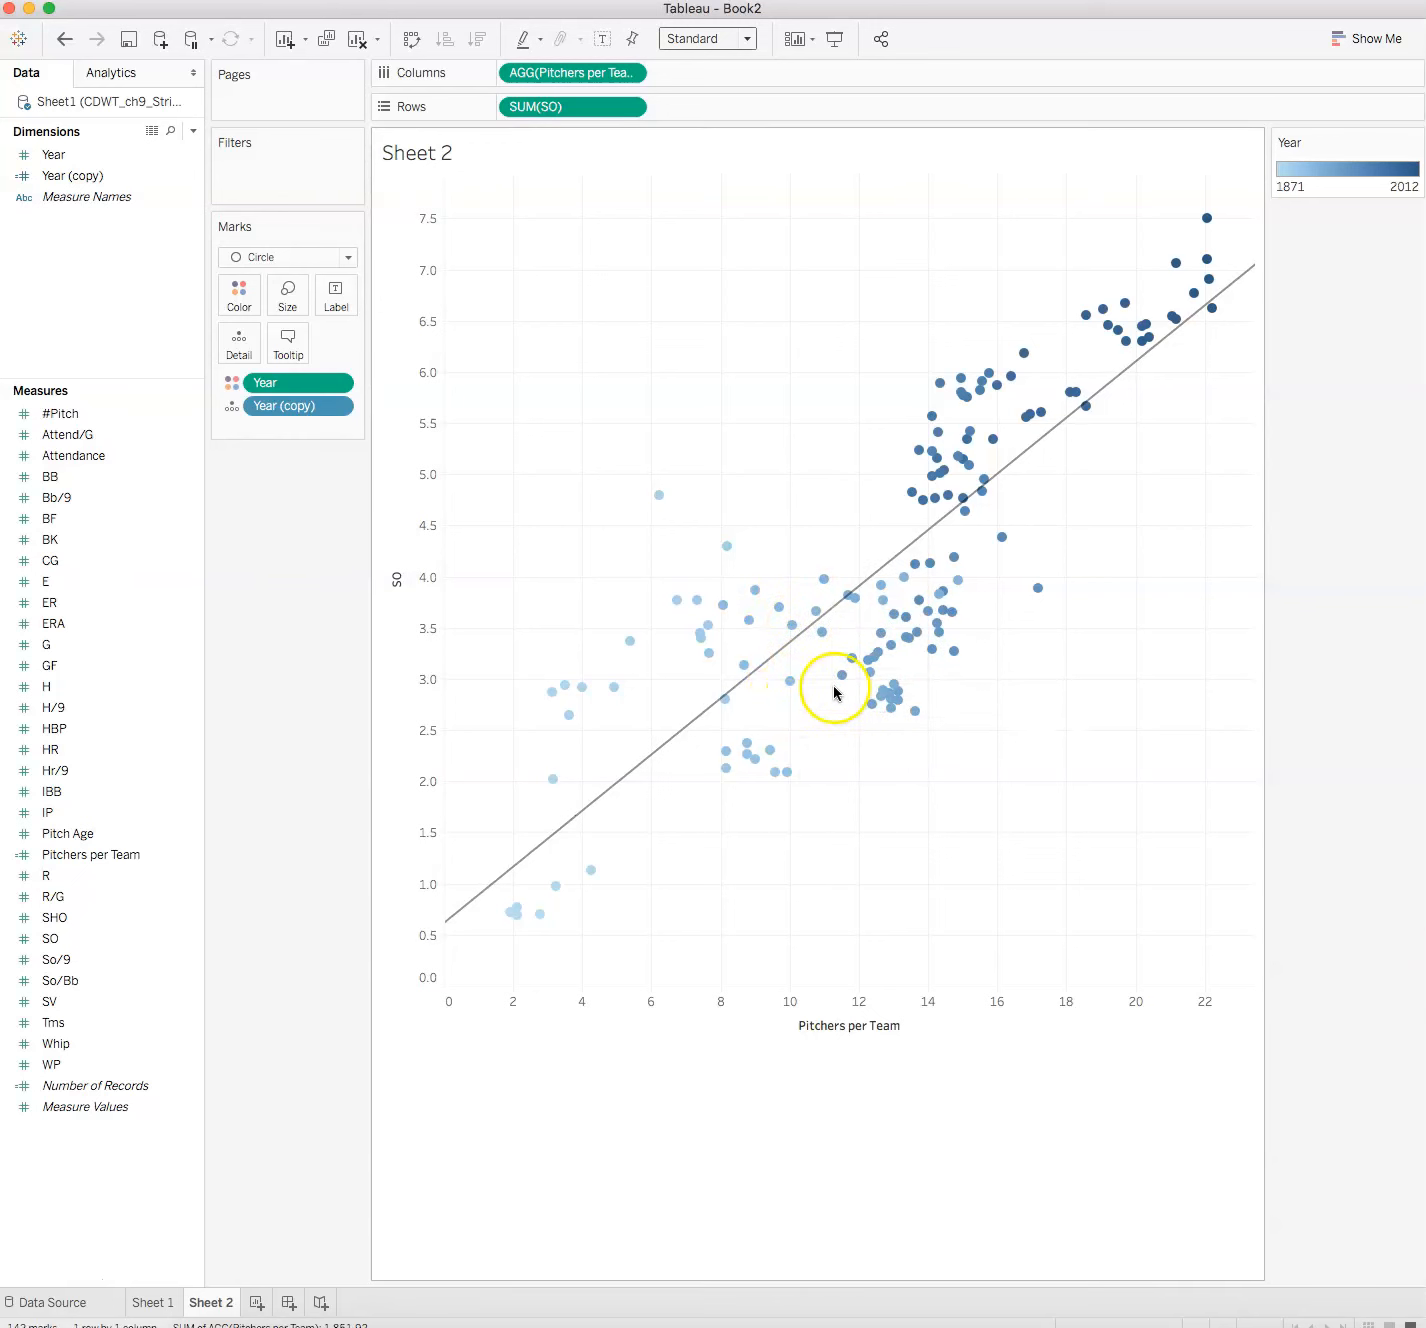
mouse_move(800, 653)
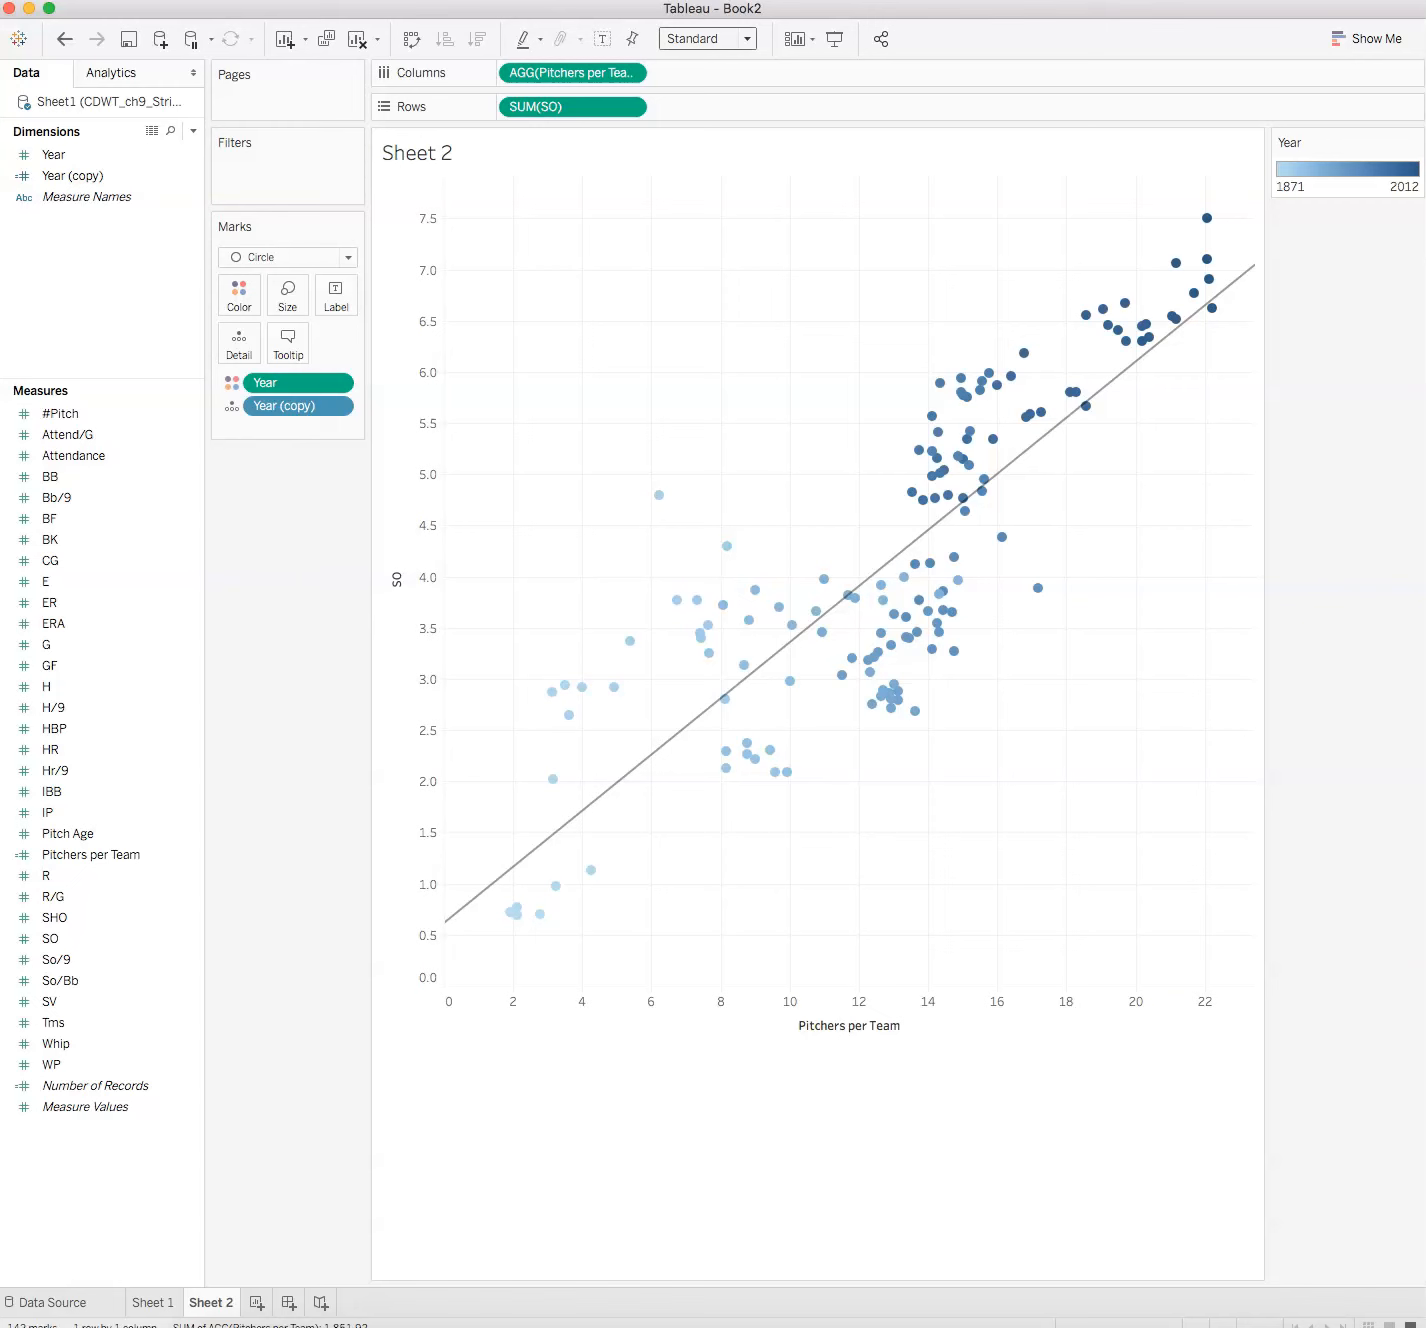
left_click(53, 178)
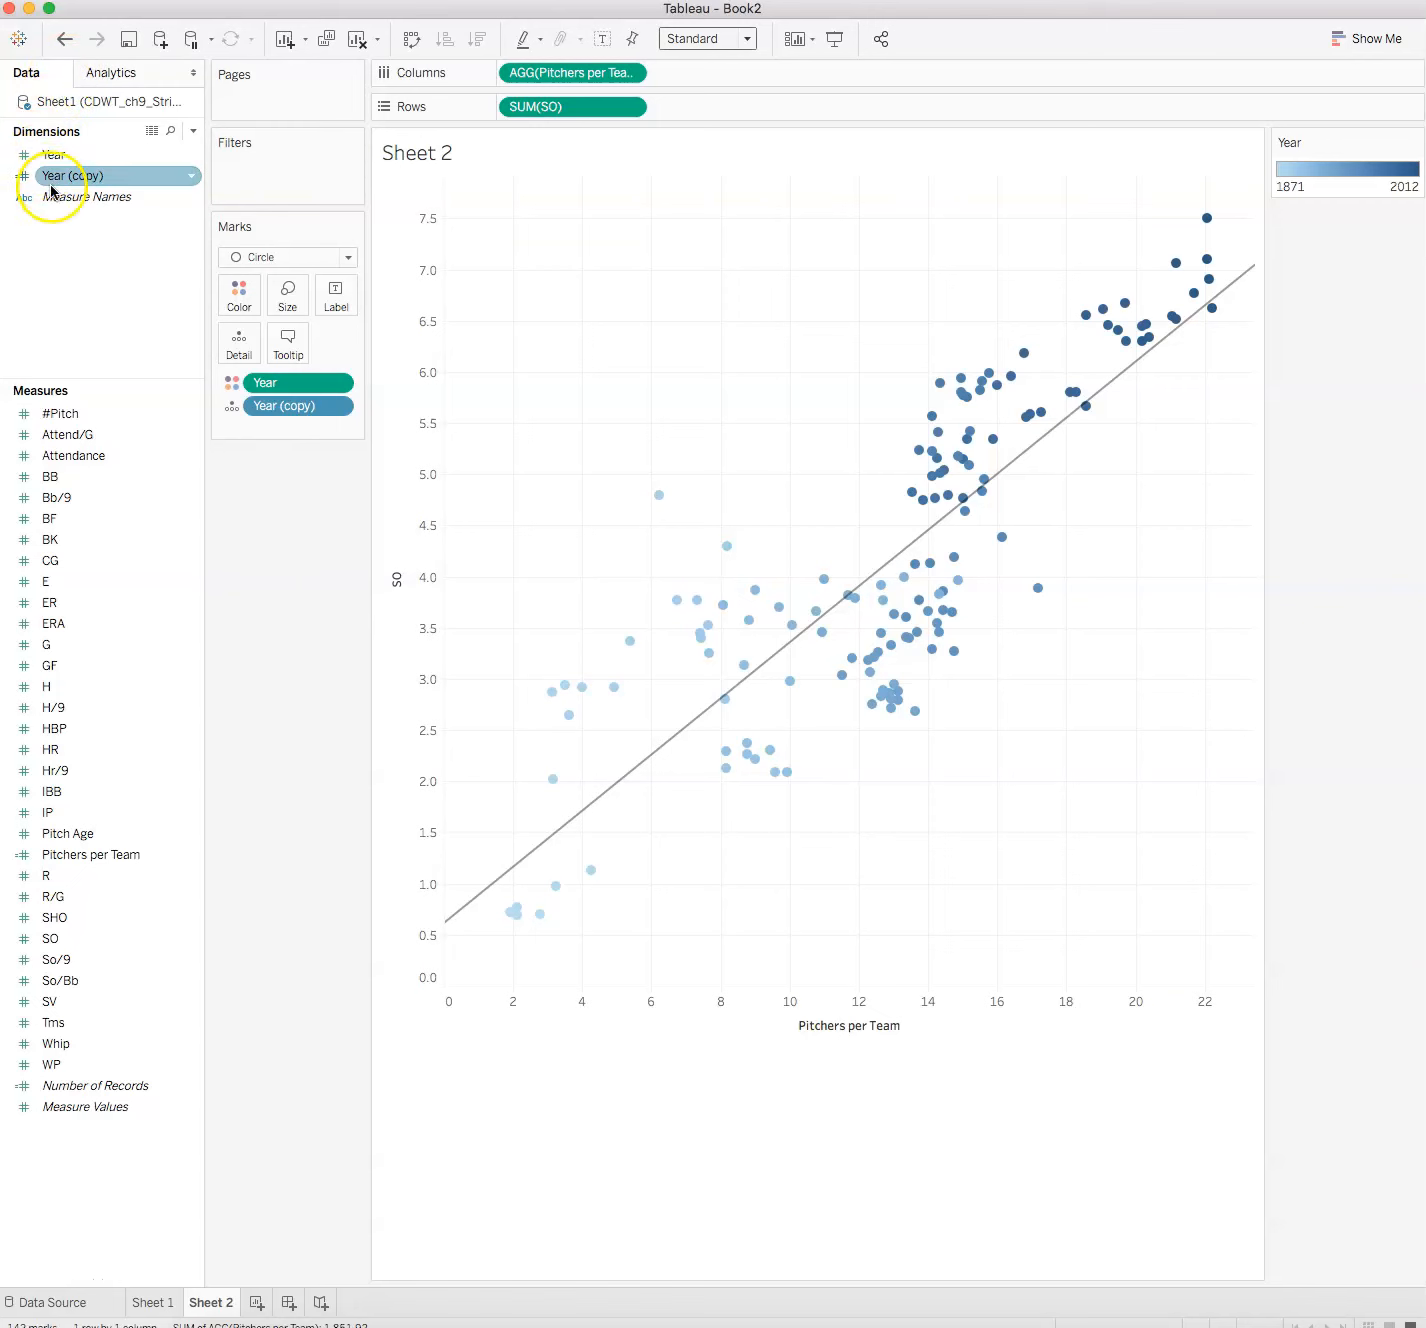
left_click(56, 158)
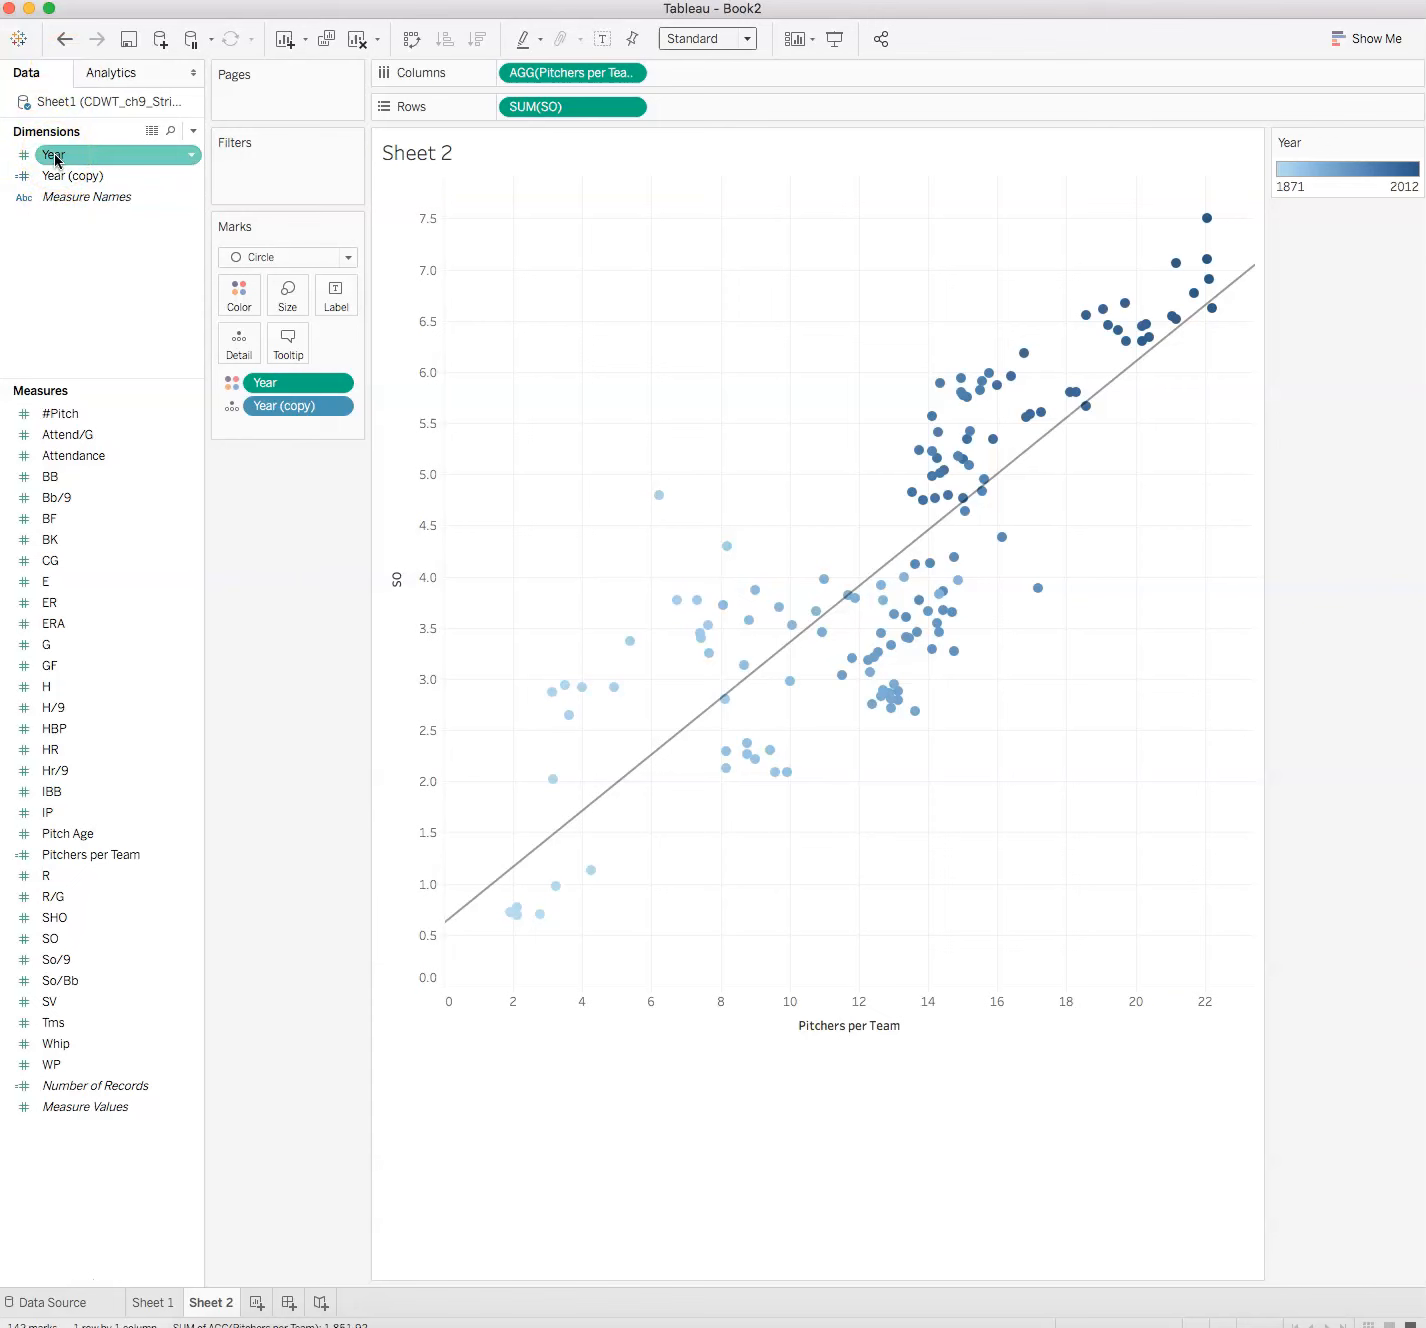
left_click(55, 176)
left_click(55, 157)
left_click(56, 177)
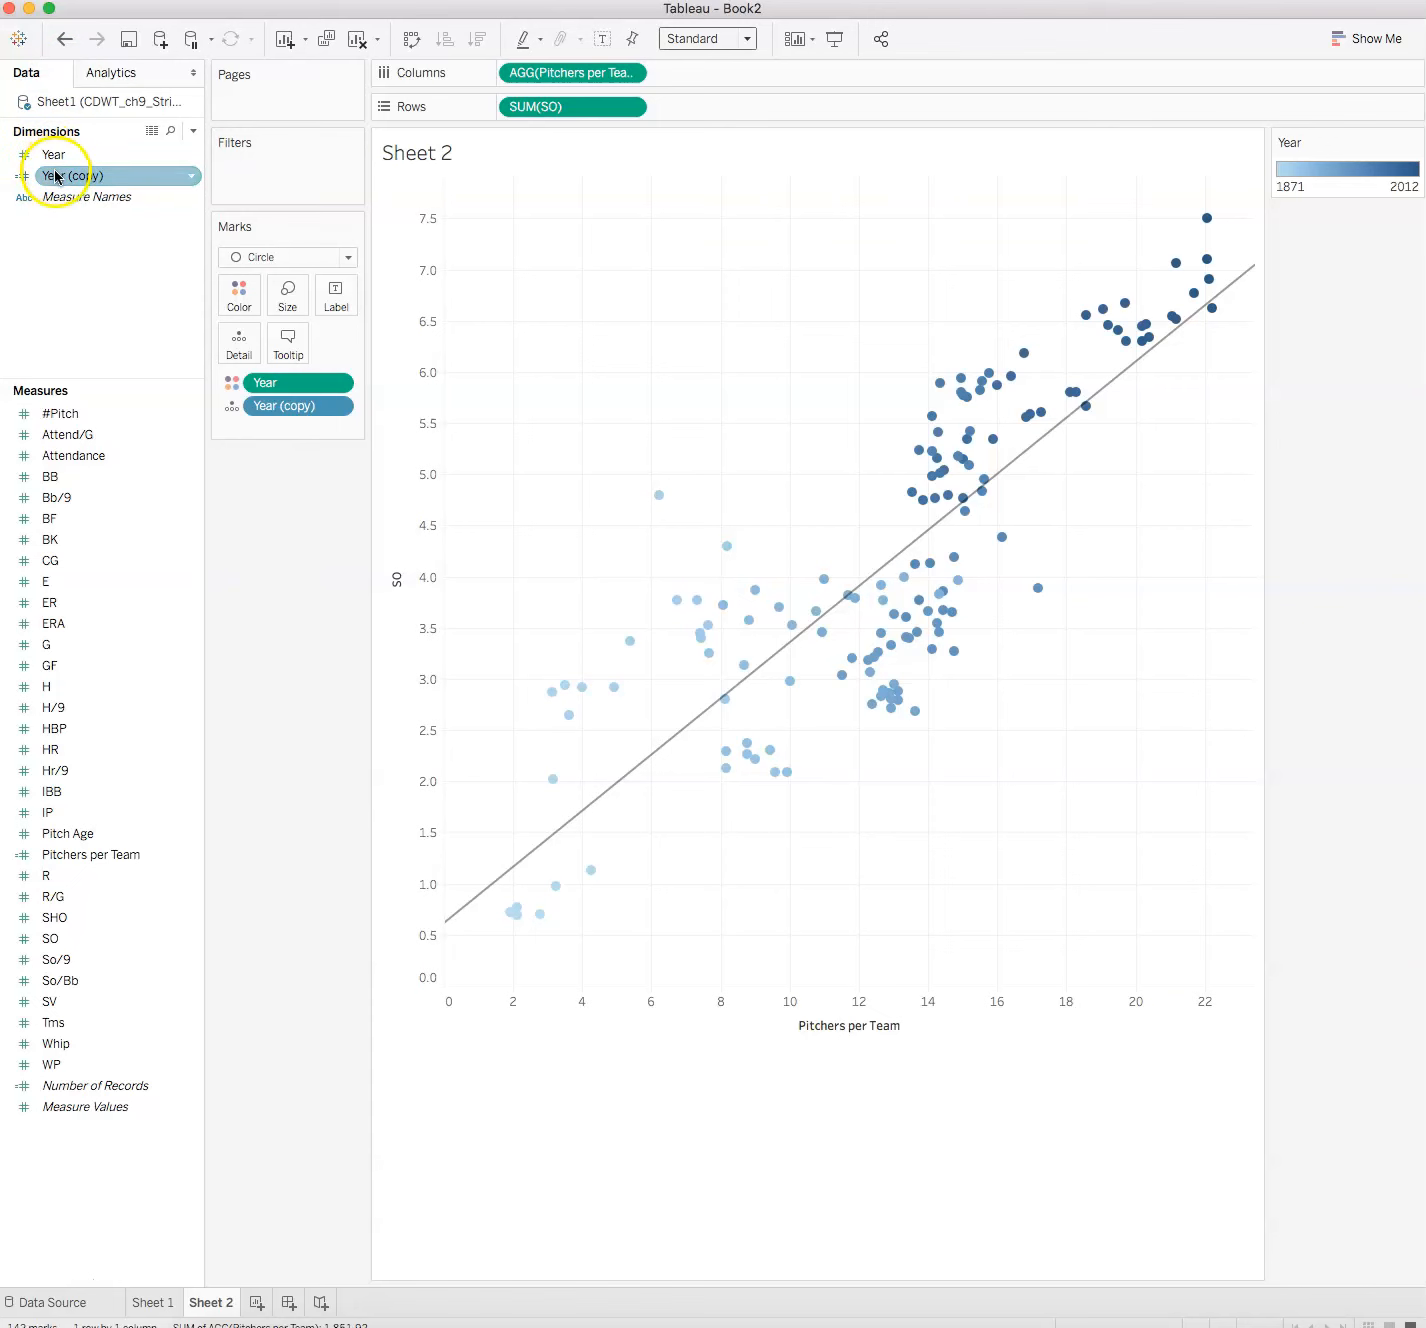
Filter the scatter plot by Year (copy), clearing all years and selecting 1981 through 1987
left_click_drag(57, 177, 237, 168)
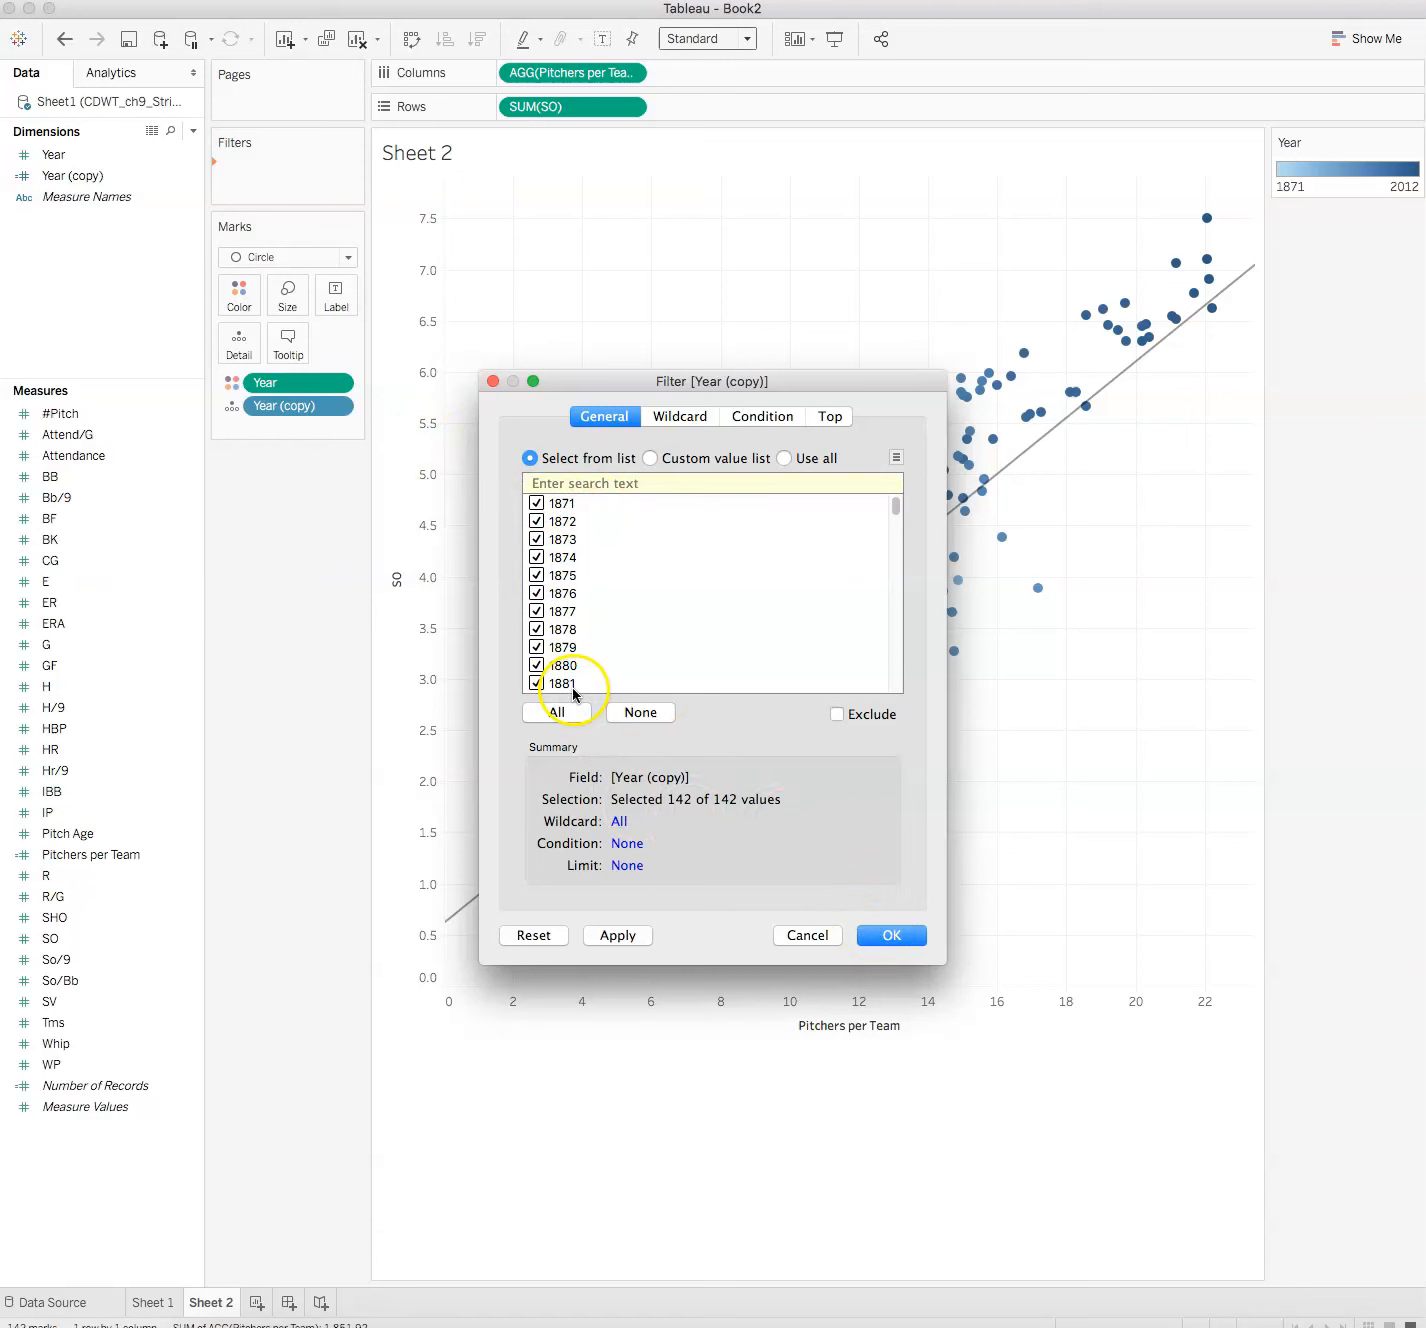
left_click(640, 712)
scroll(541, 590, "down", 10)
scroll(540, 591, "down", 18)
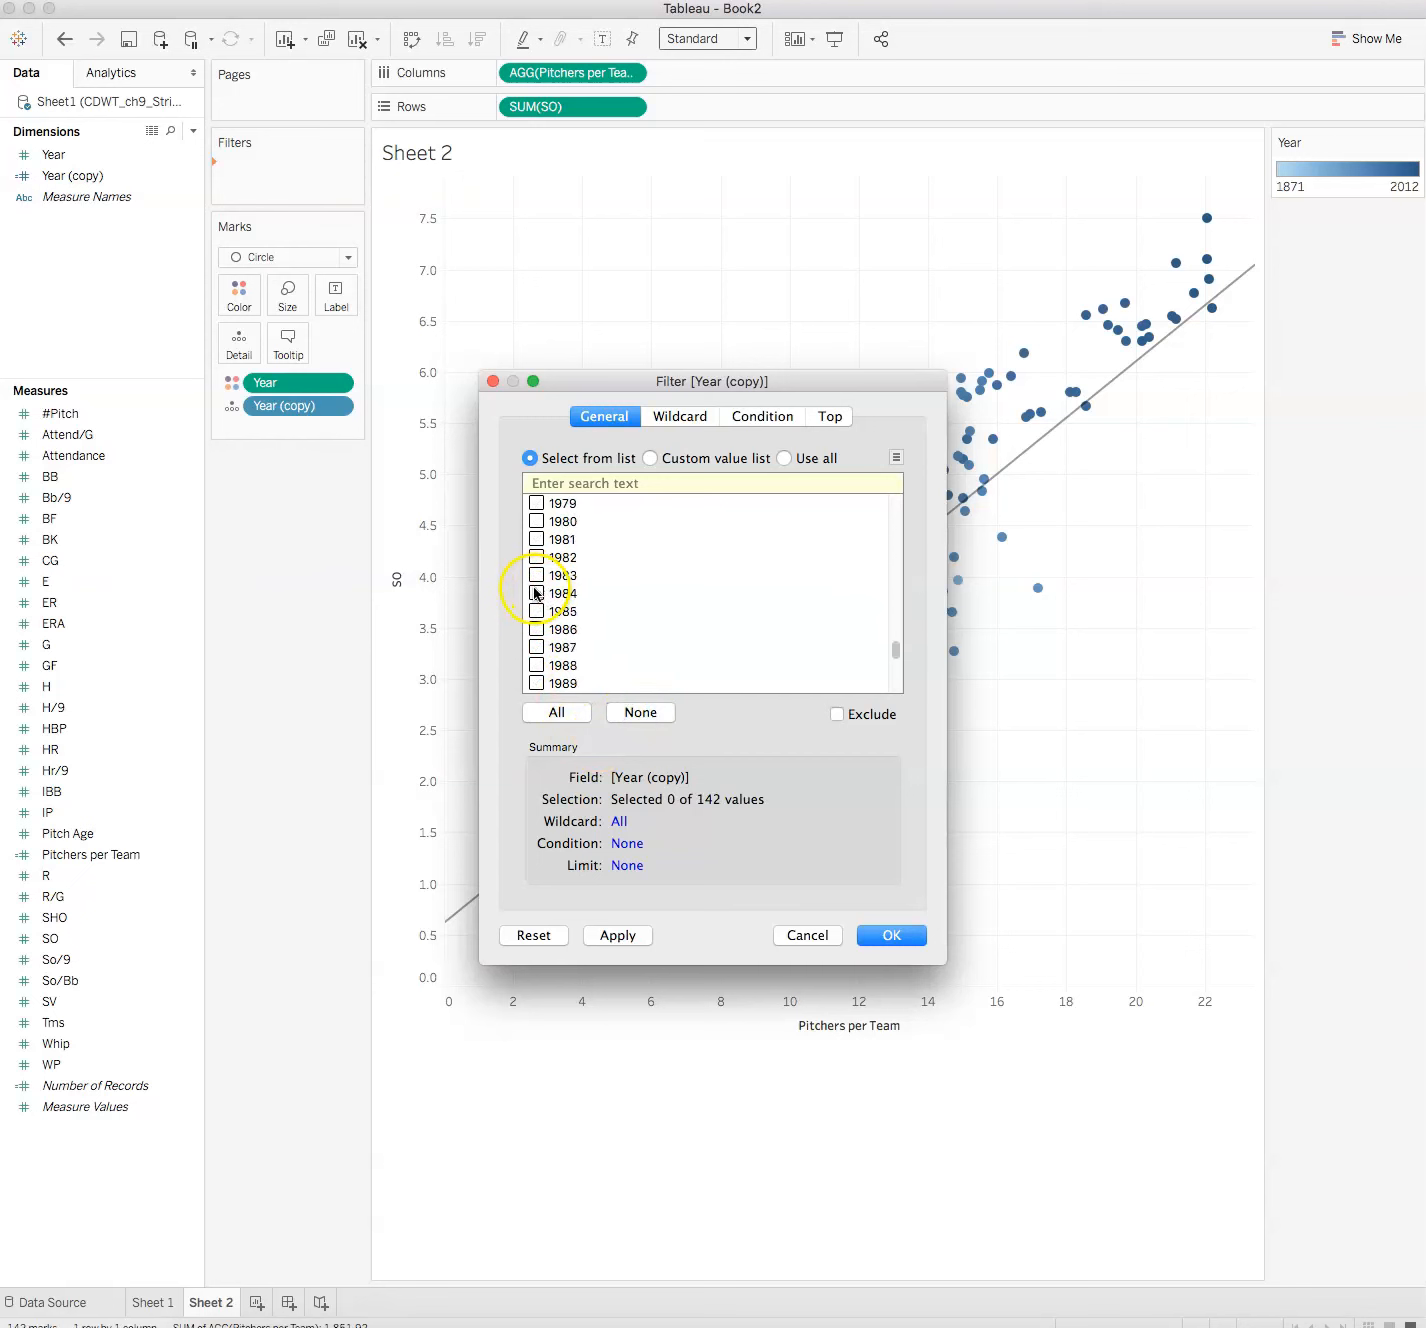
scroll(535, 594, "up", 3)
scroll(535, 601, "up", 5)
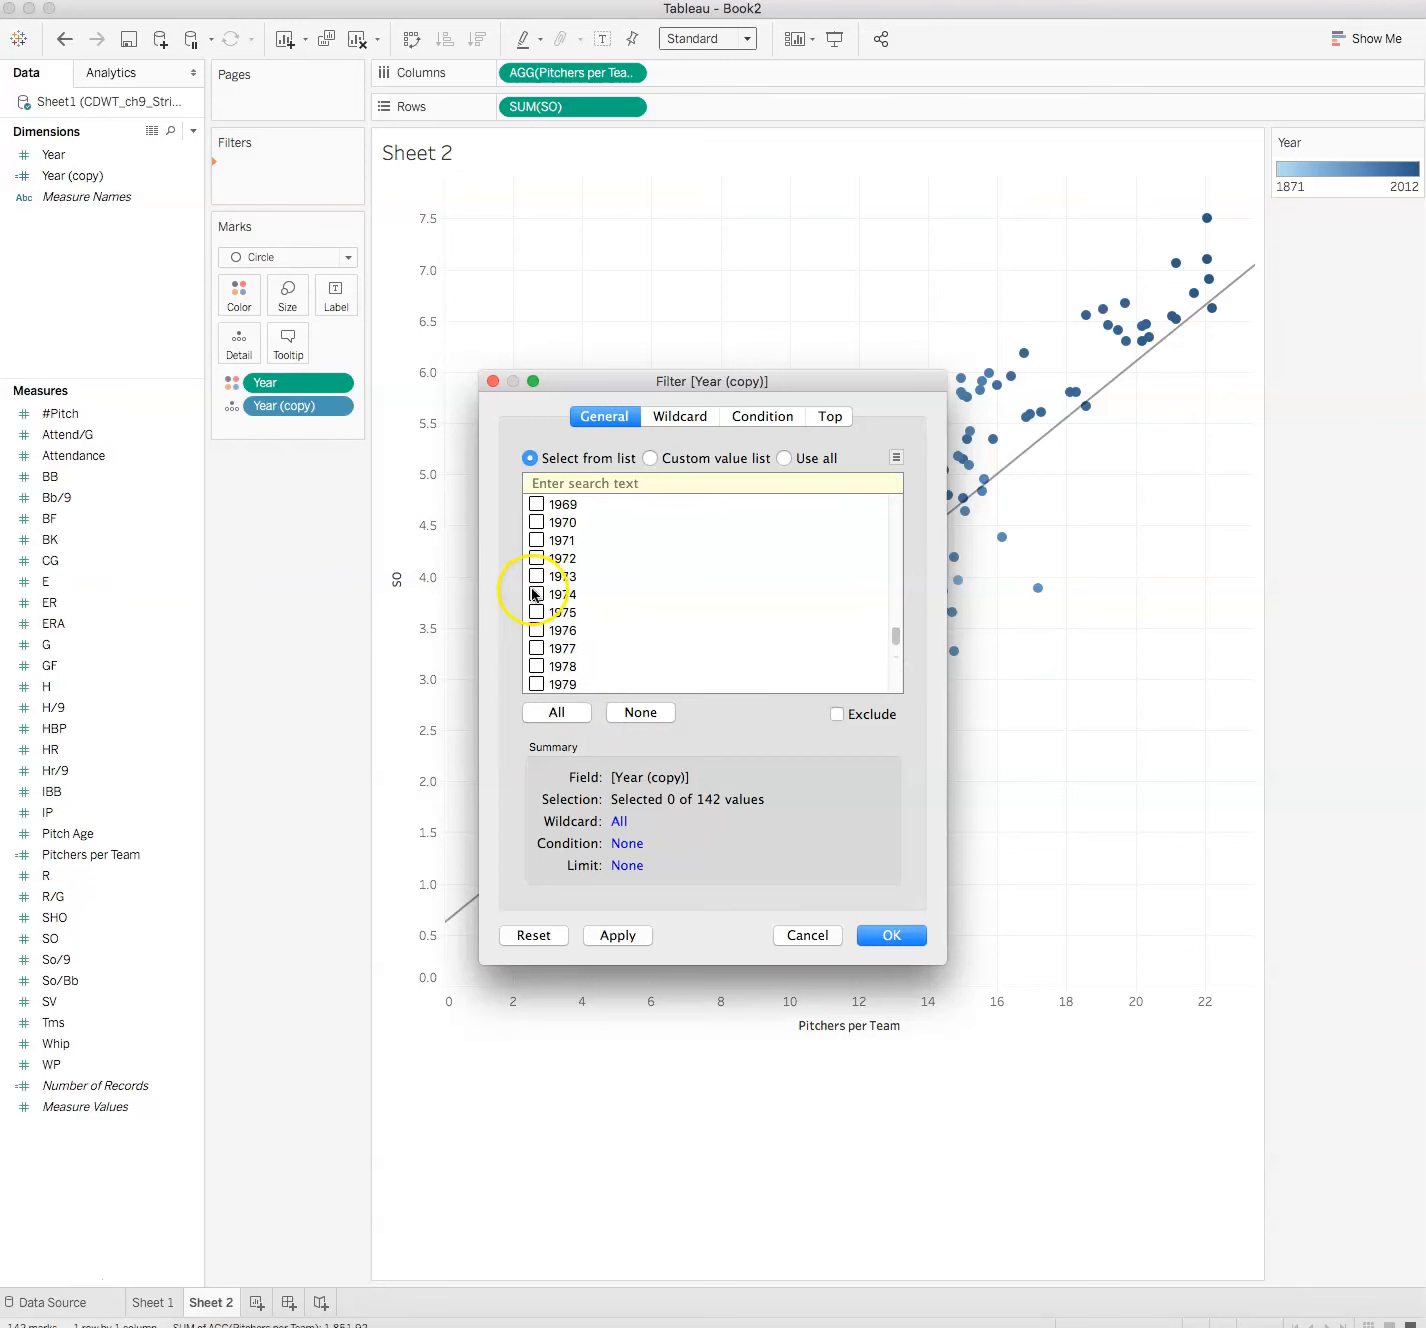
scroll(538, 620, "down", 3)
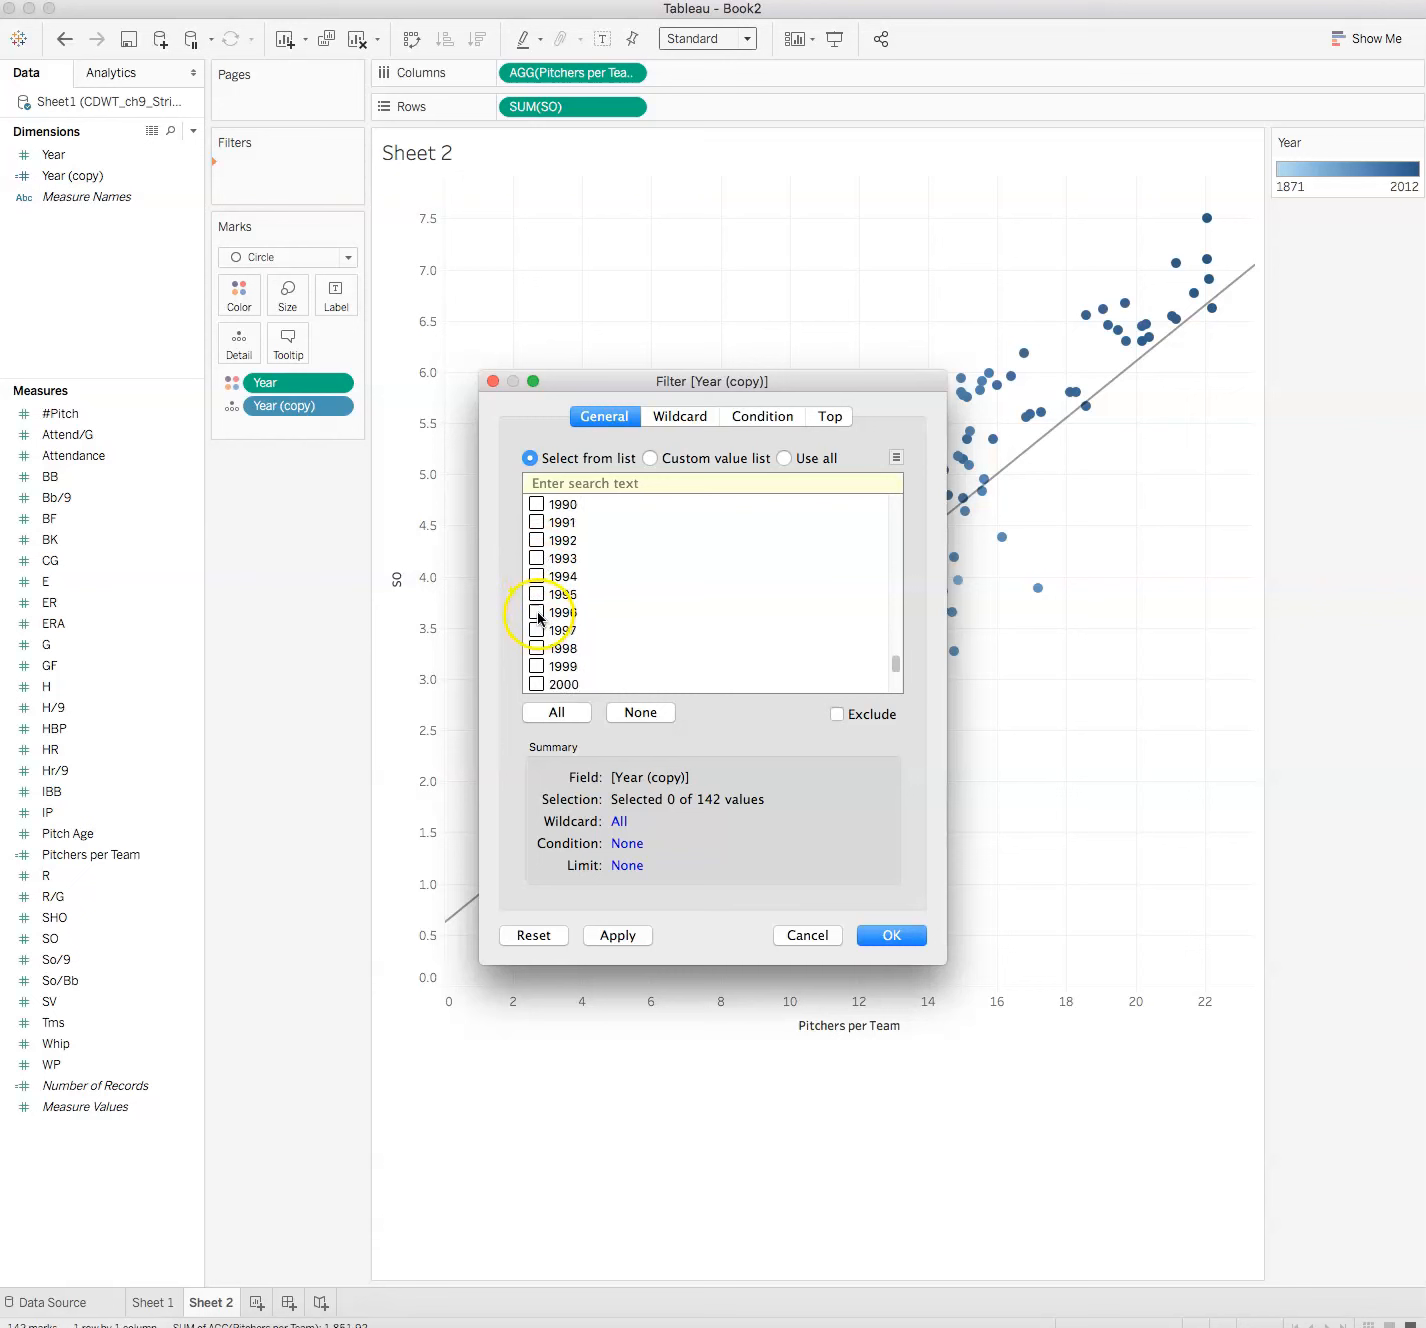
scroll(537, 600, "up", 2)
left_click(536, 503)
left_click(537, 523)
left_click(538, 541)
left_click(539, 577)
left_click(541, 607)
left_click(545, 596)
left_click(539, 592)
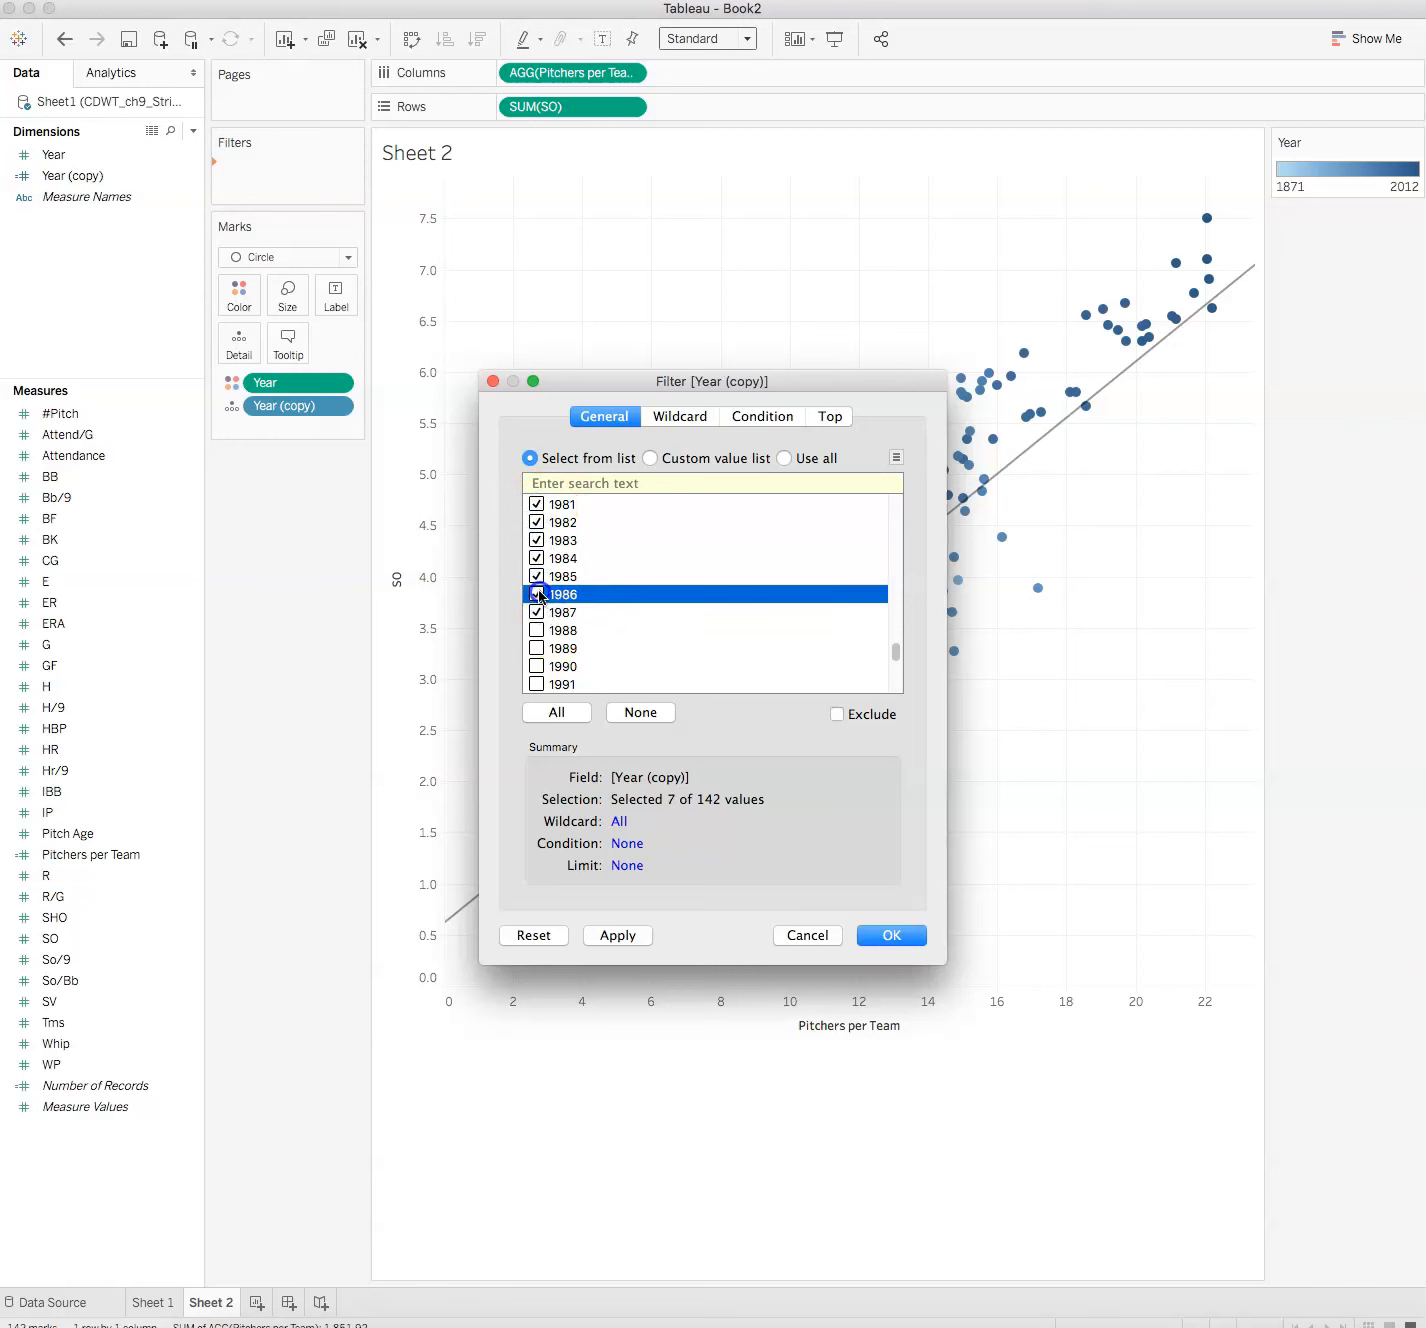
Add the years 1988 through 2000 to the Year (copy) filter selection
left_click(537, 629)
left_click(538, 667)
left_click(537, 684)
scroll(536, 639, "down", 2)
left_click(538, 595)
left_click(536, 612)
left_click(537, 667)
left_click(537, 684)
scroll(536, 645, "down", 4)
scroll(535, 622, "up", 2)
left_click(537, 594)
left_click(537, 611)
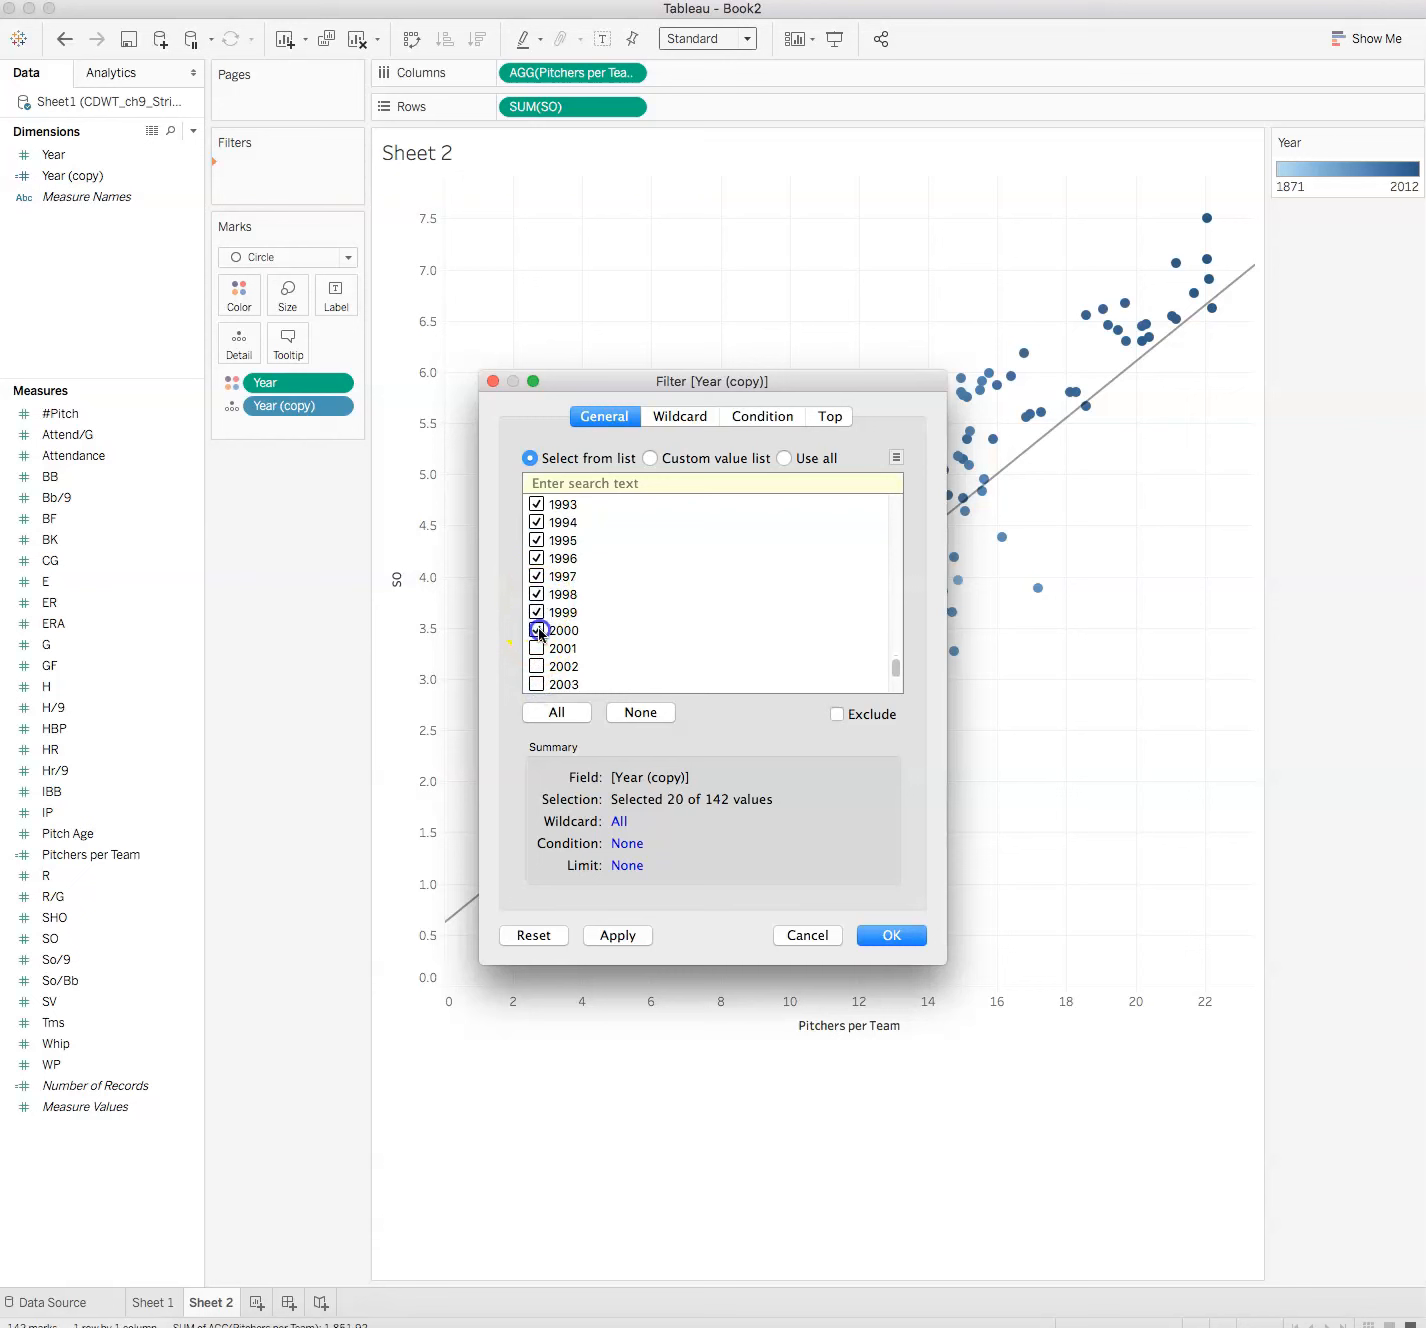
Add the years 2001 through 2012 to the Year (copy) filter selection and apply the filter
left_click(537, 649)
left_click(537, 666)
left_click(537, 684)
scroll(540, 659, "down", 3)
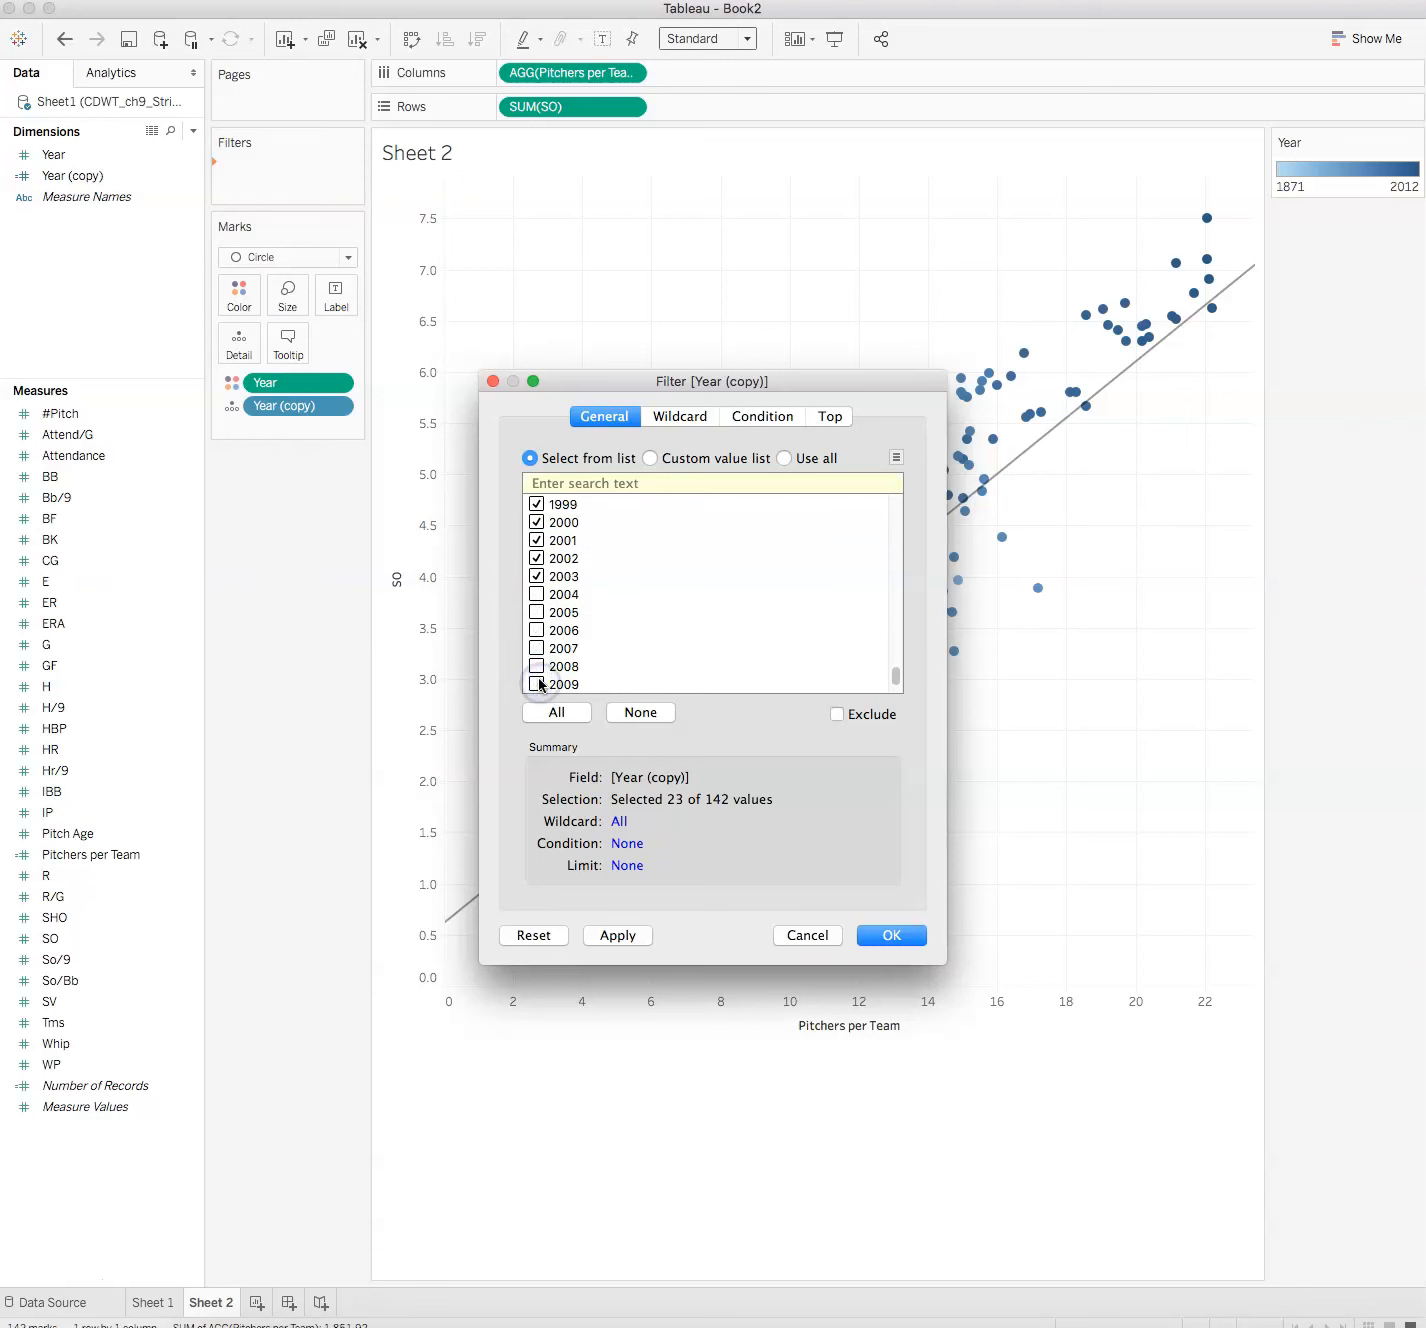
left_click(537, 594)
left_click(537, 630)
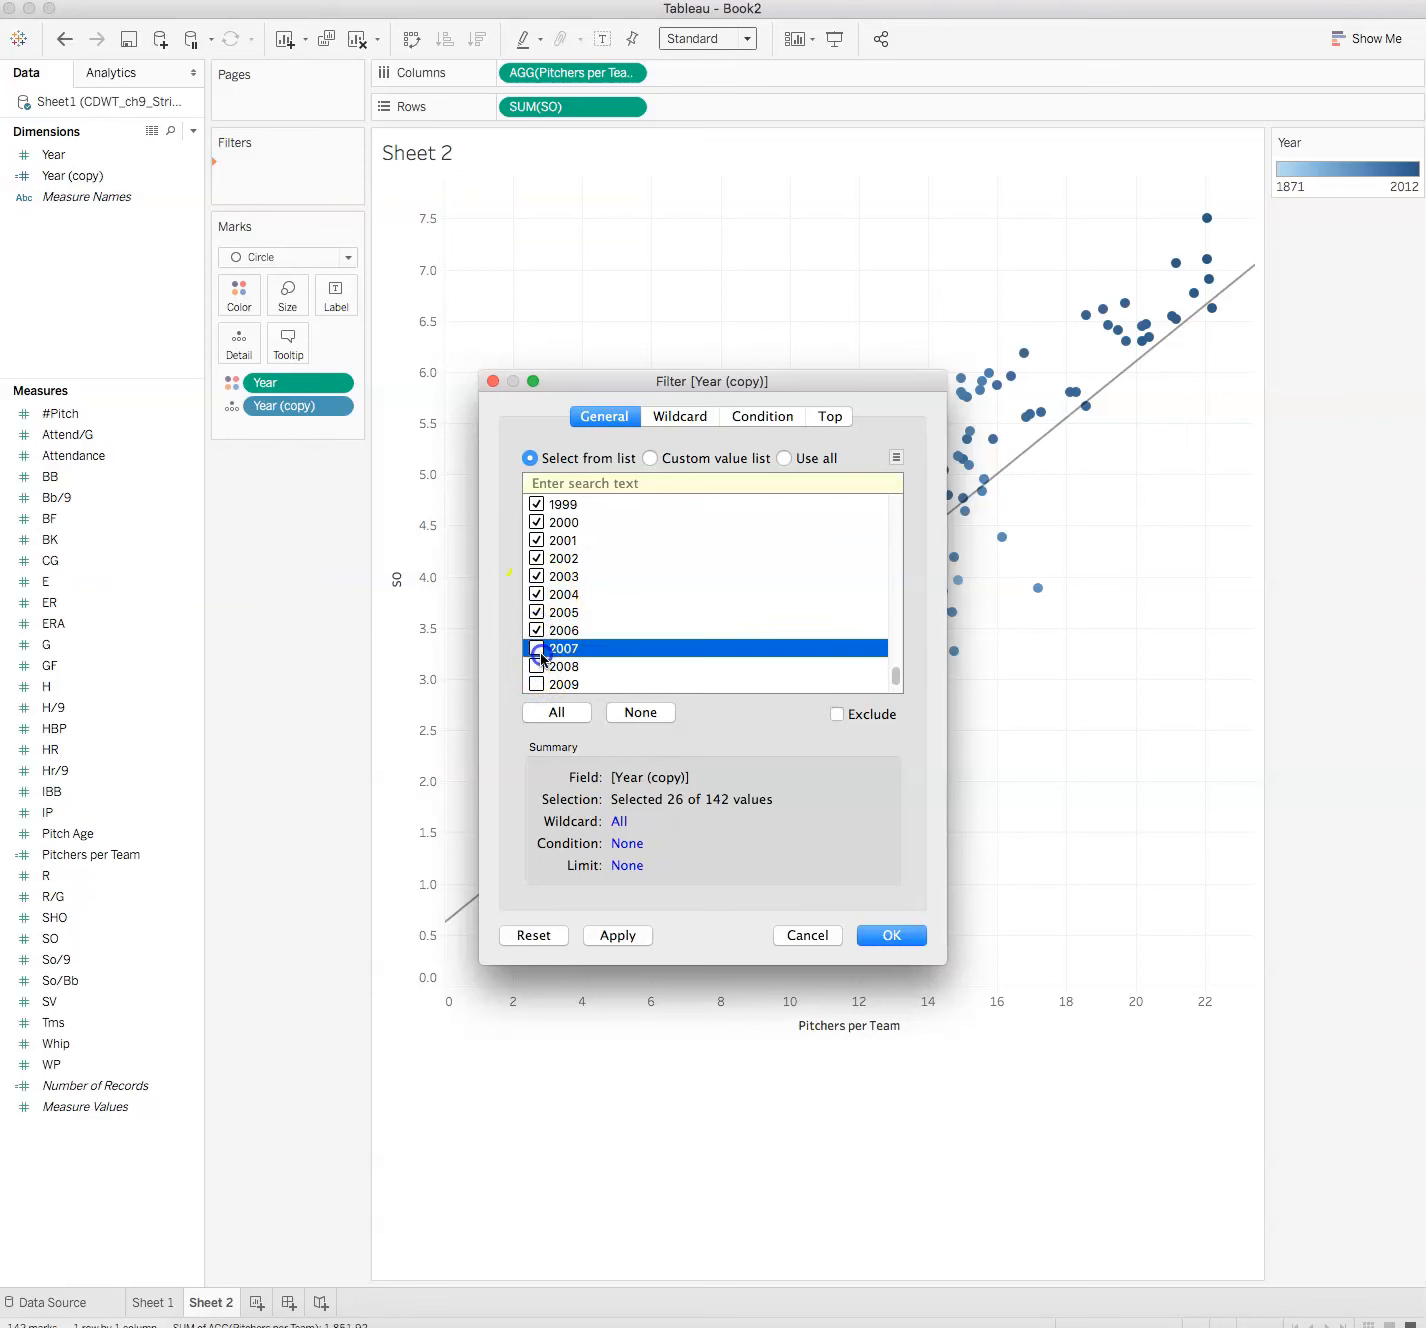
left_click(537, 649)
left_click(537, 666)
scroll(537, 675, "down", 3)
left_click(537, 648)
left_click(538, 684)
left_click(891, 935)
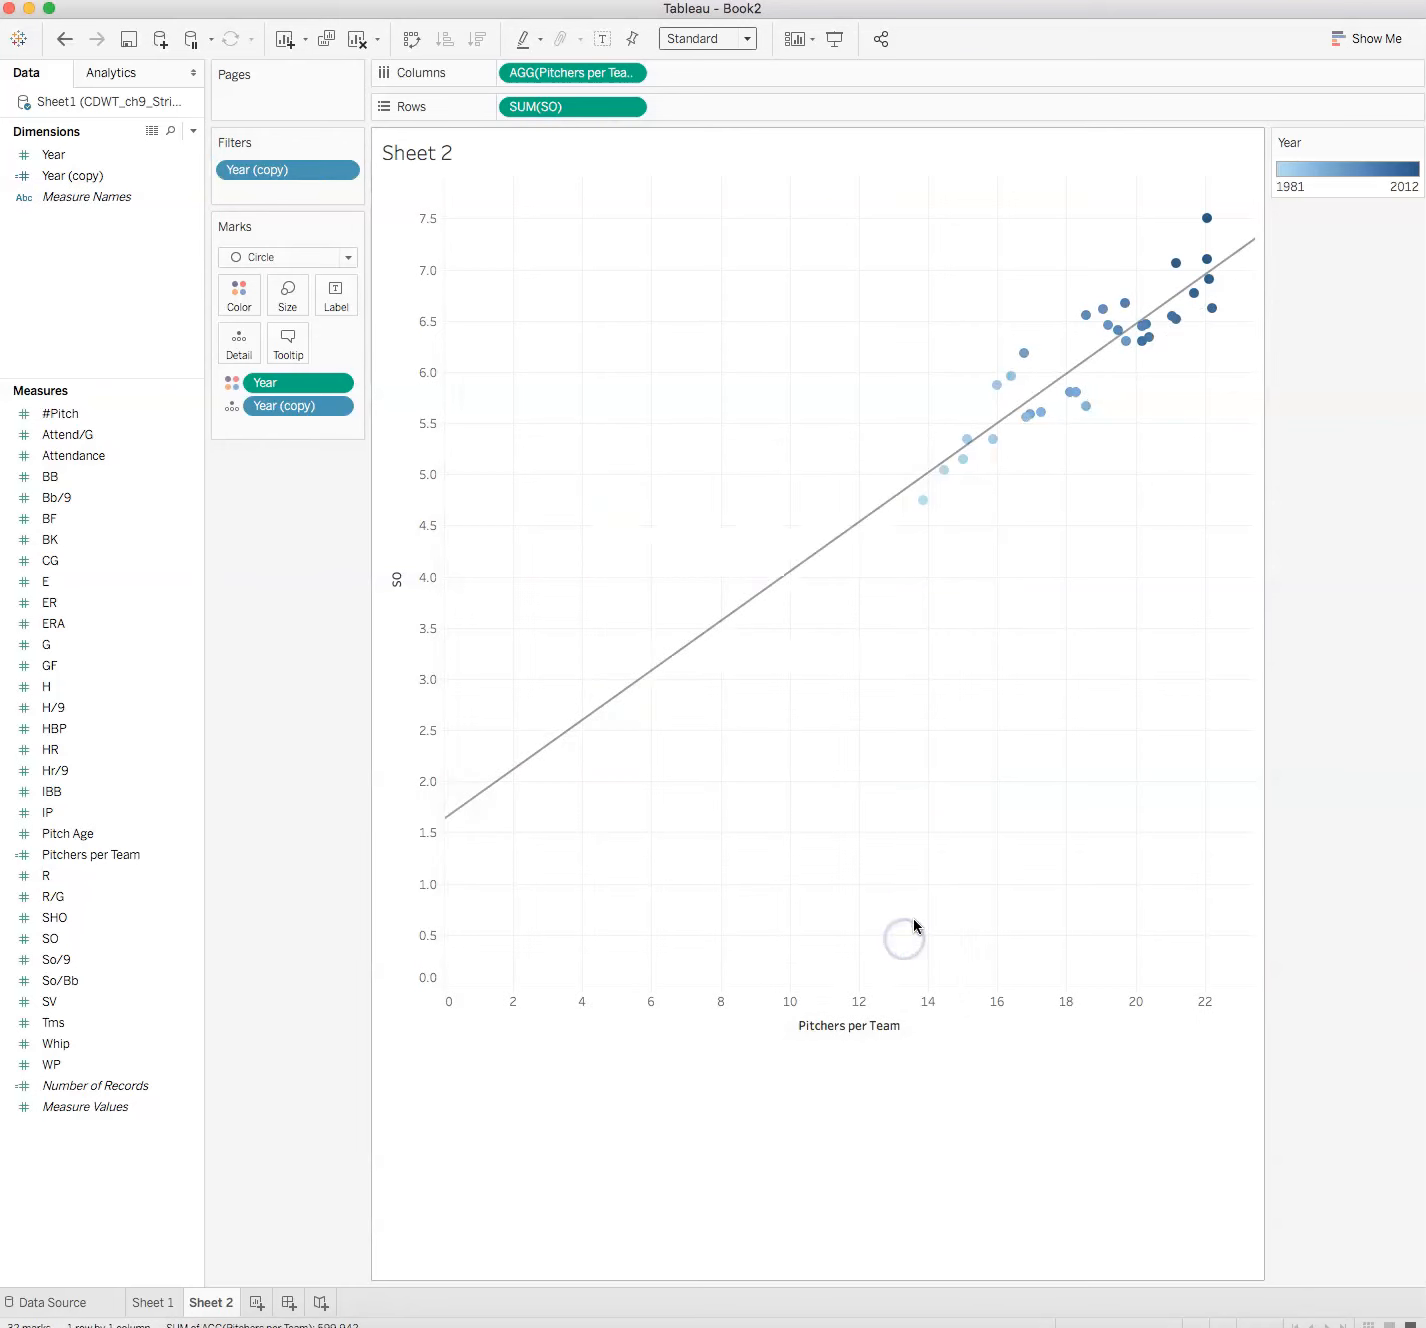
Inspect the filtered points and their trend line, and undo the year filter and the Year coloring
mouse_move(924, 493)
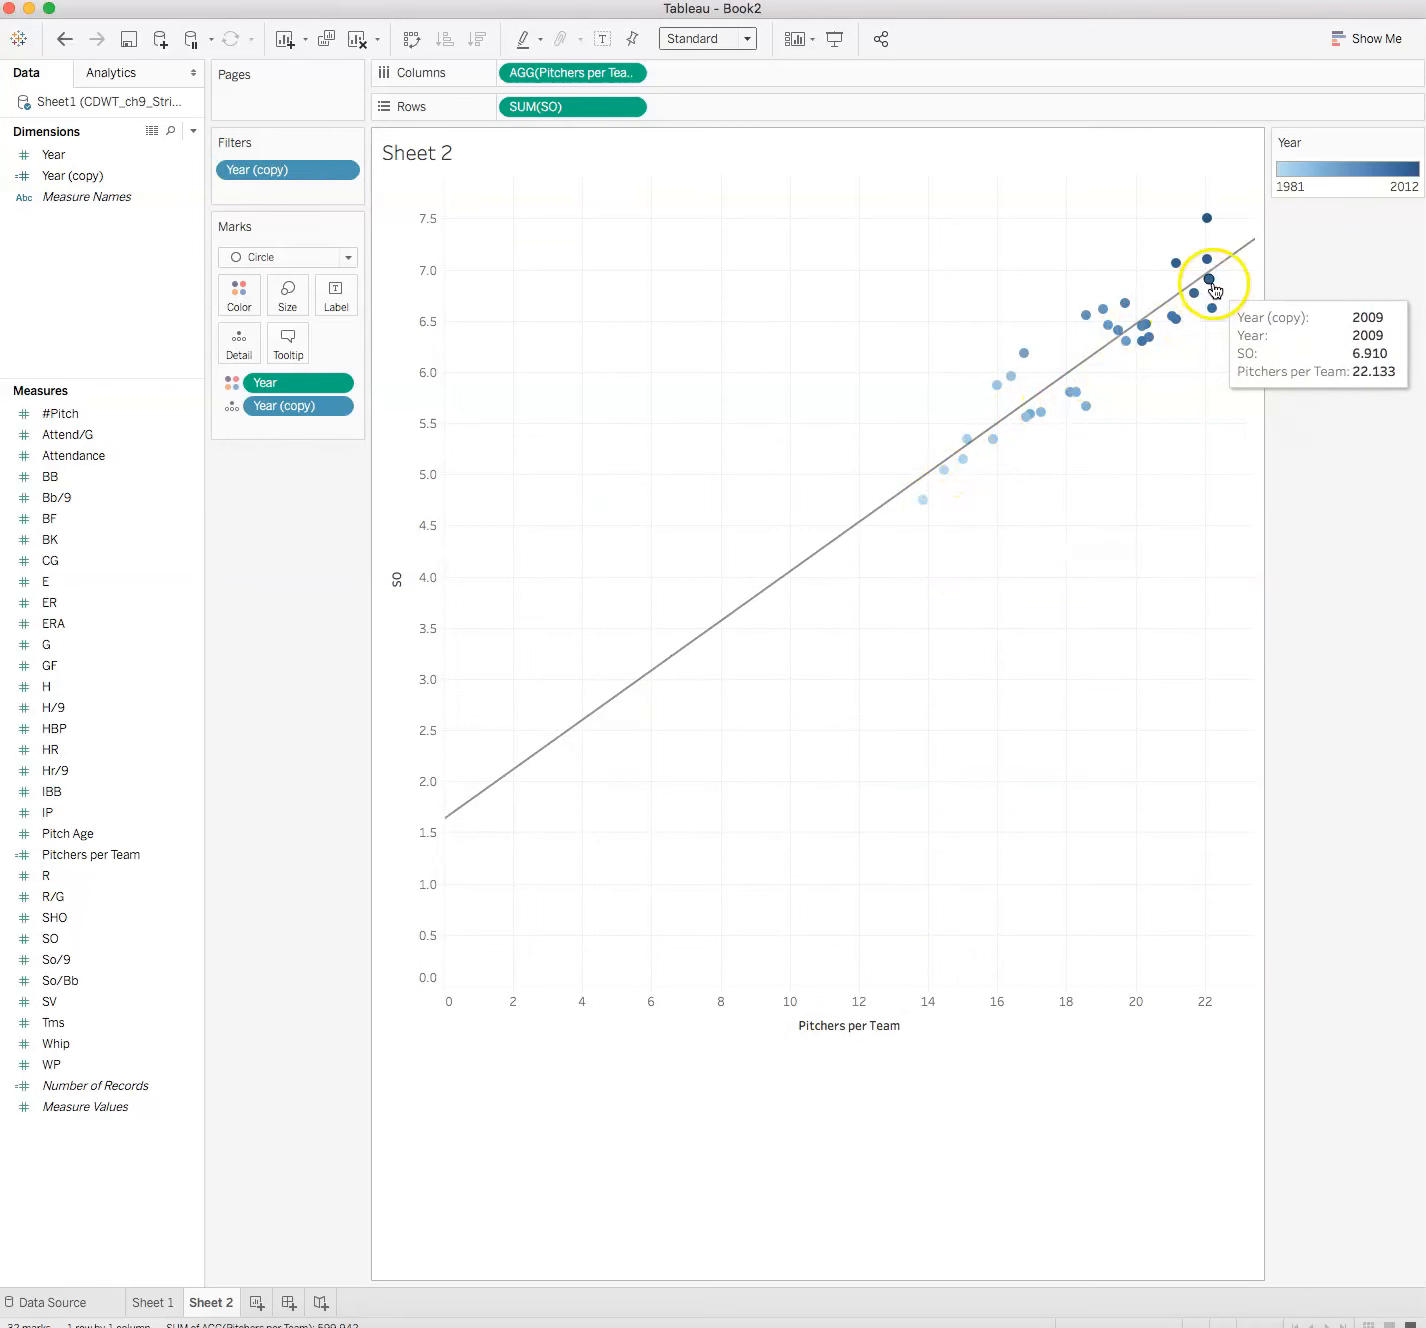
left_click_drag(981, 427, 946, 464)
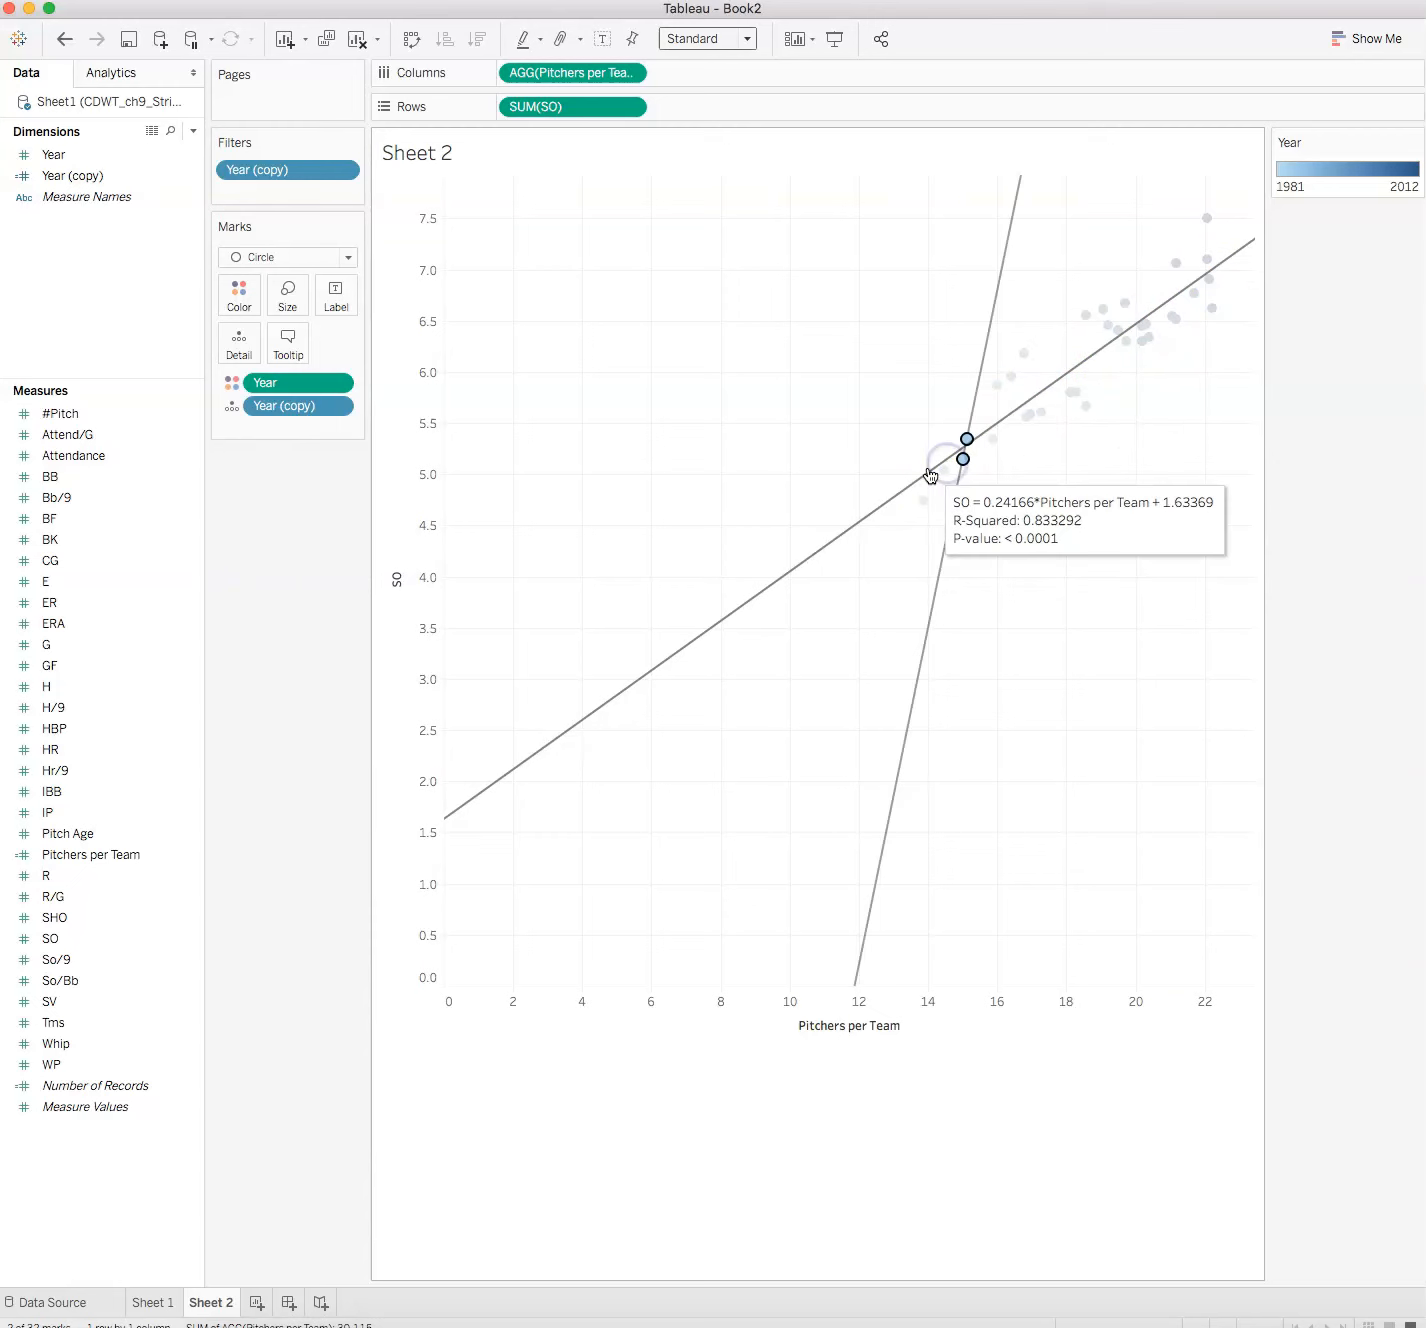
left_click(61, 41)
left_click(63, 42)
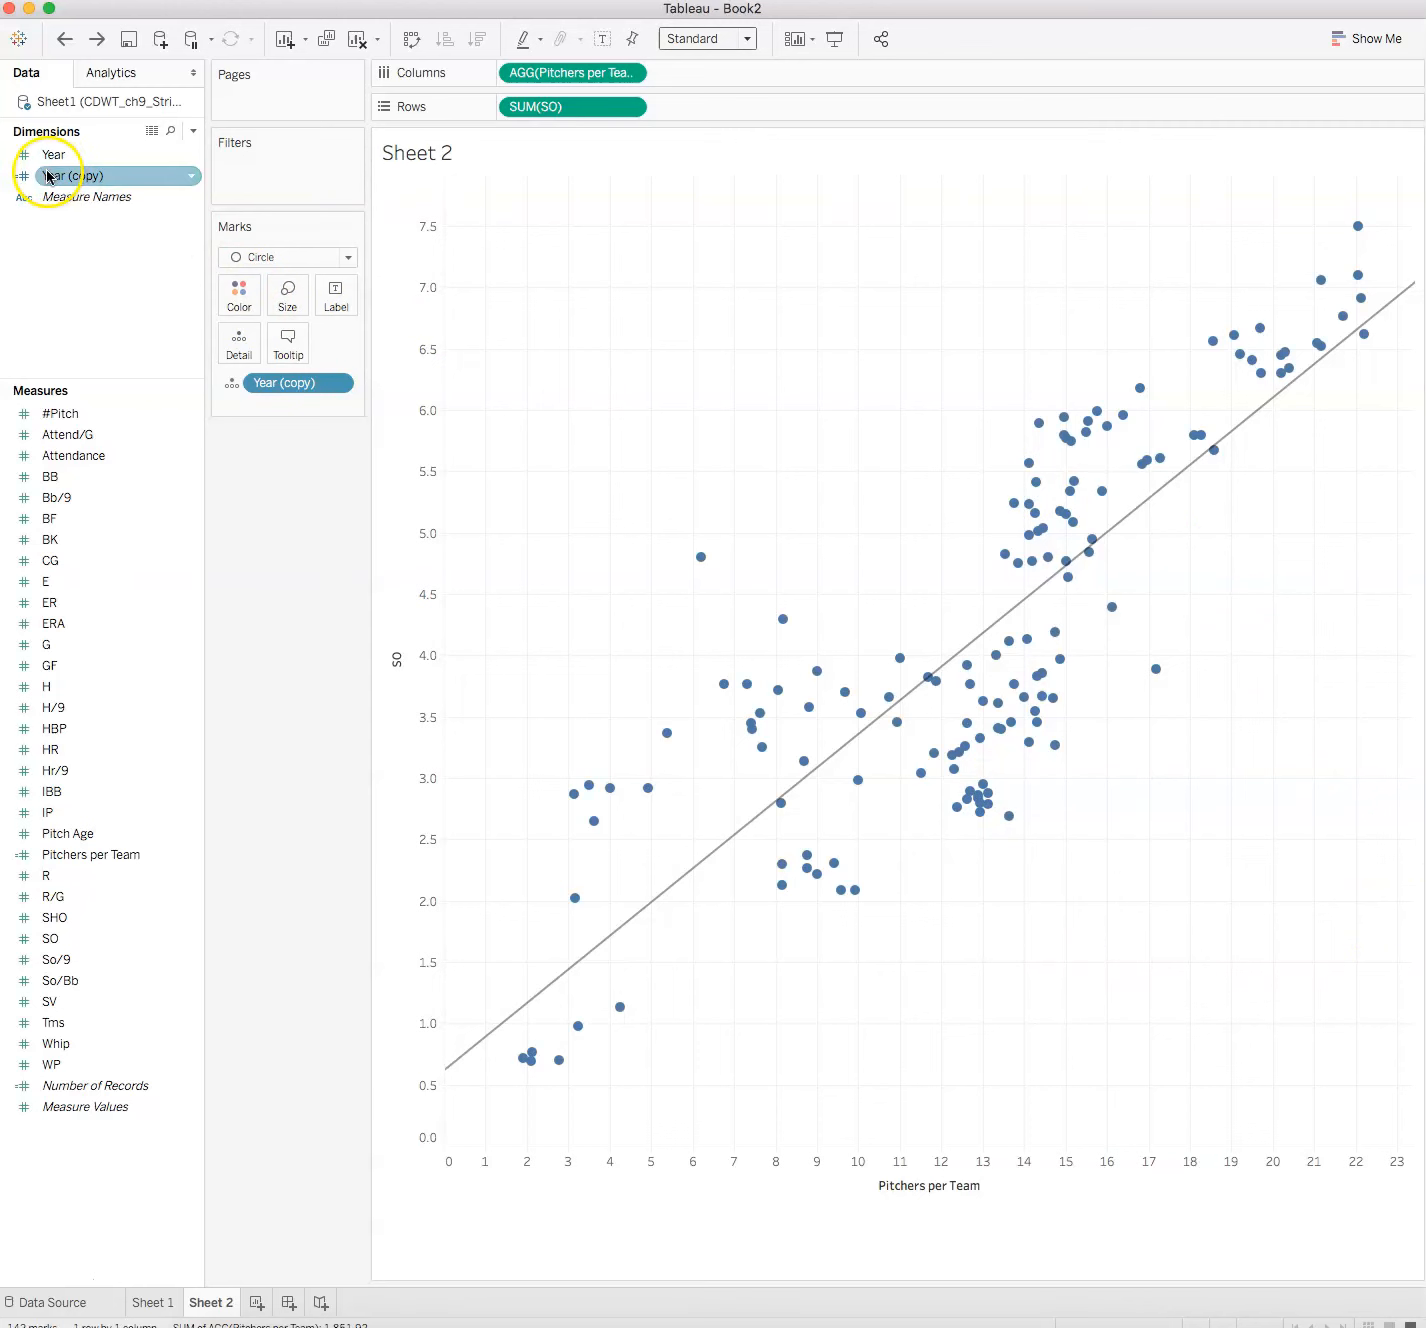
Label the scatter plot's circles with Year, trying out the option that lets labels overlap other marks
left_click_drag(44, 157, 330, 291)
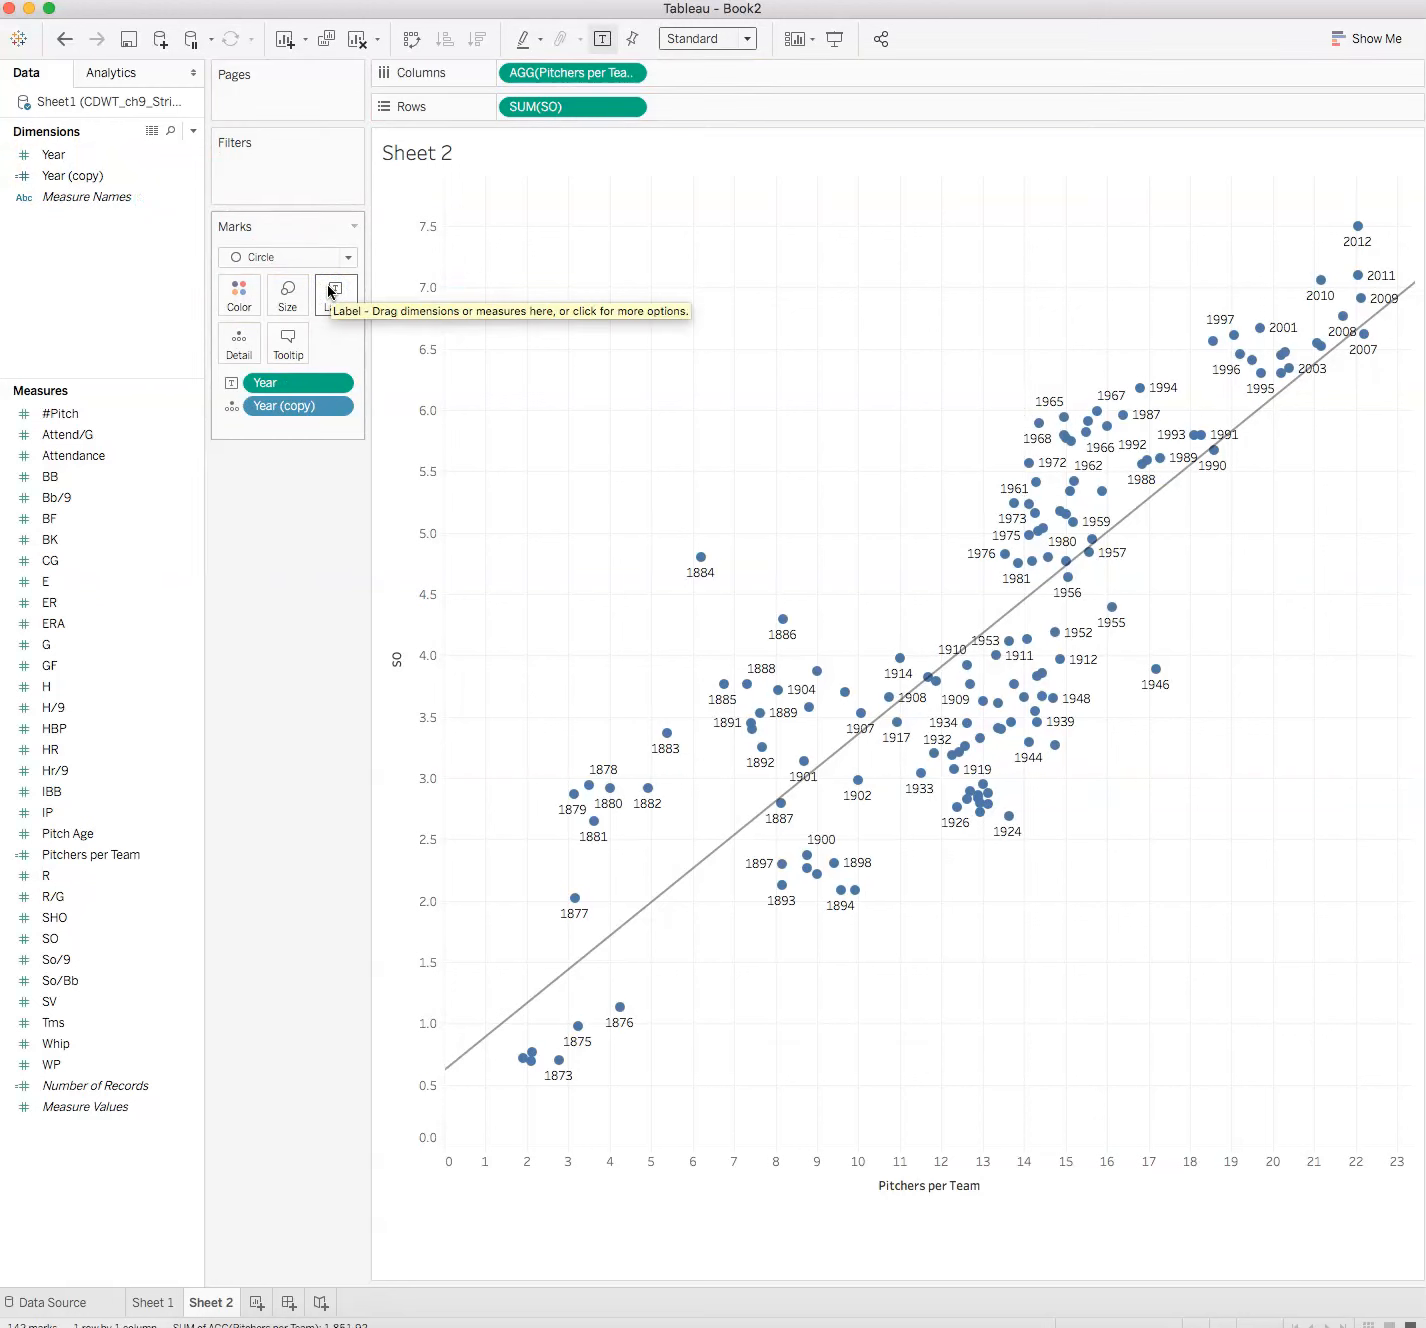
left_click(328, 289)
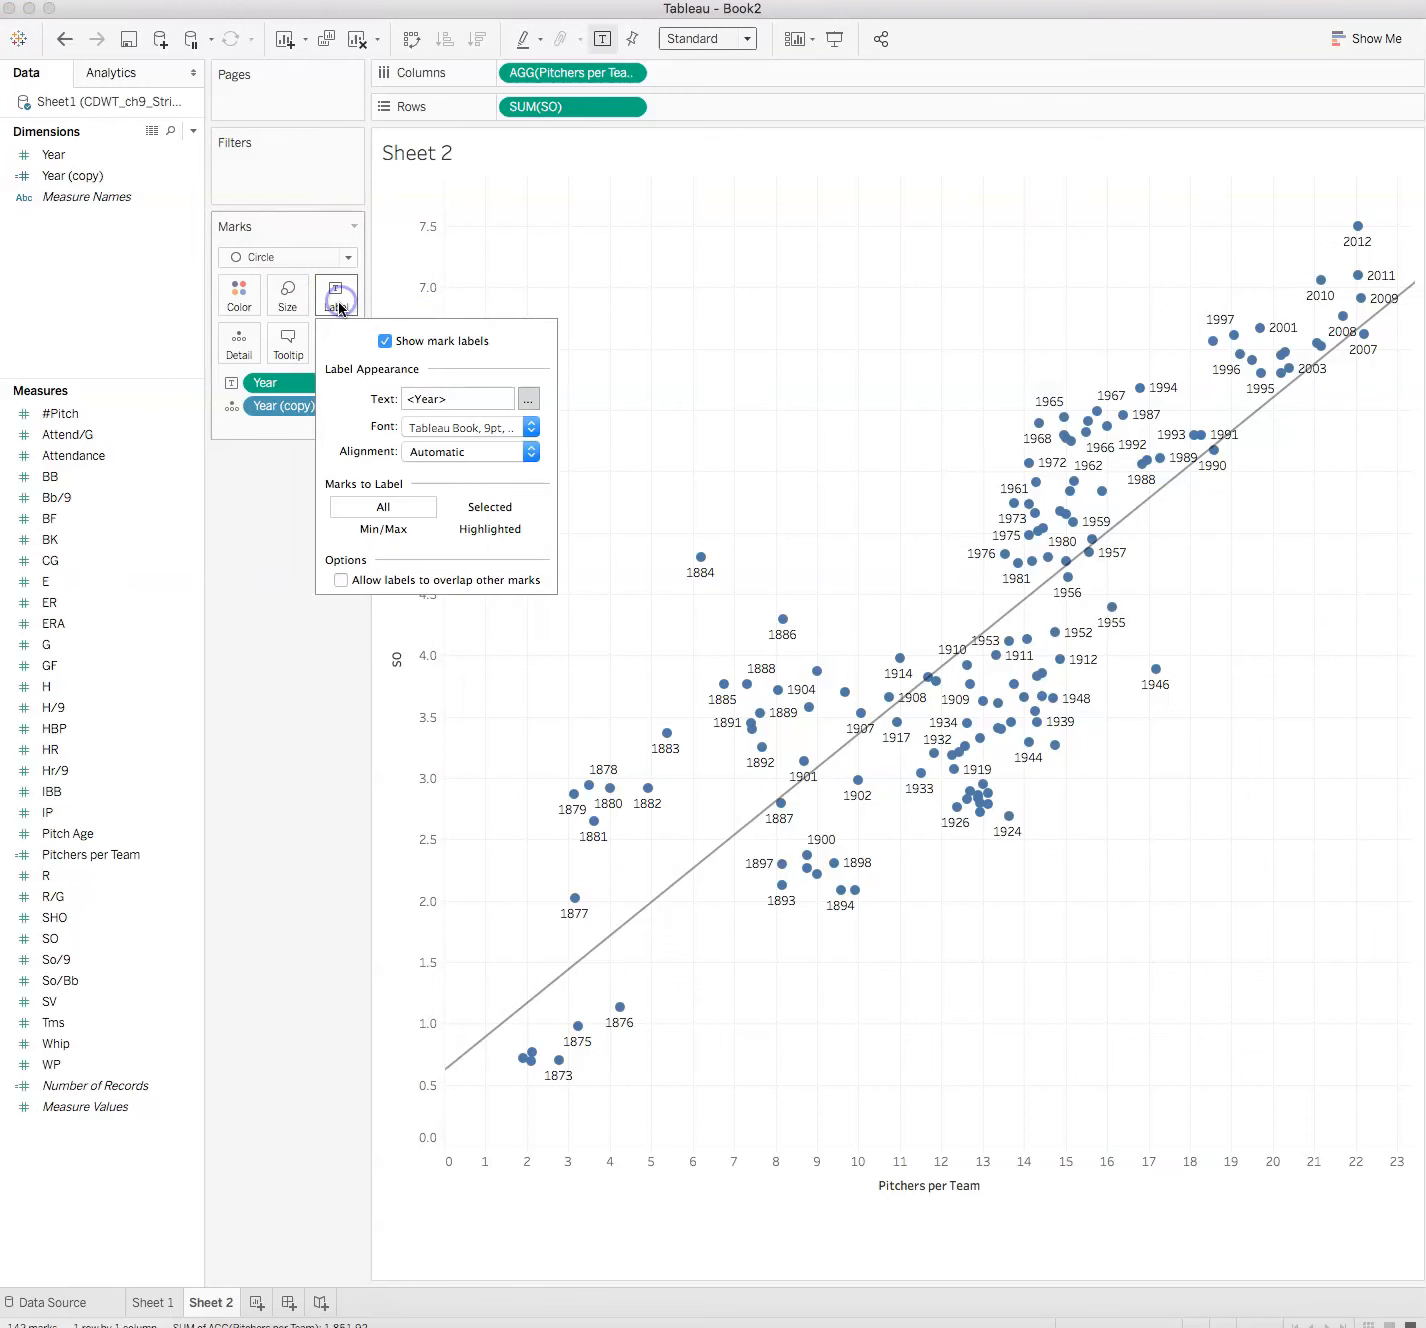
left_click(339, 580)
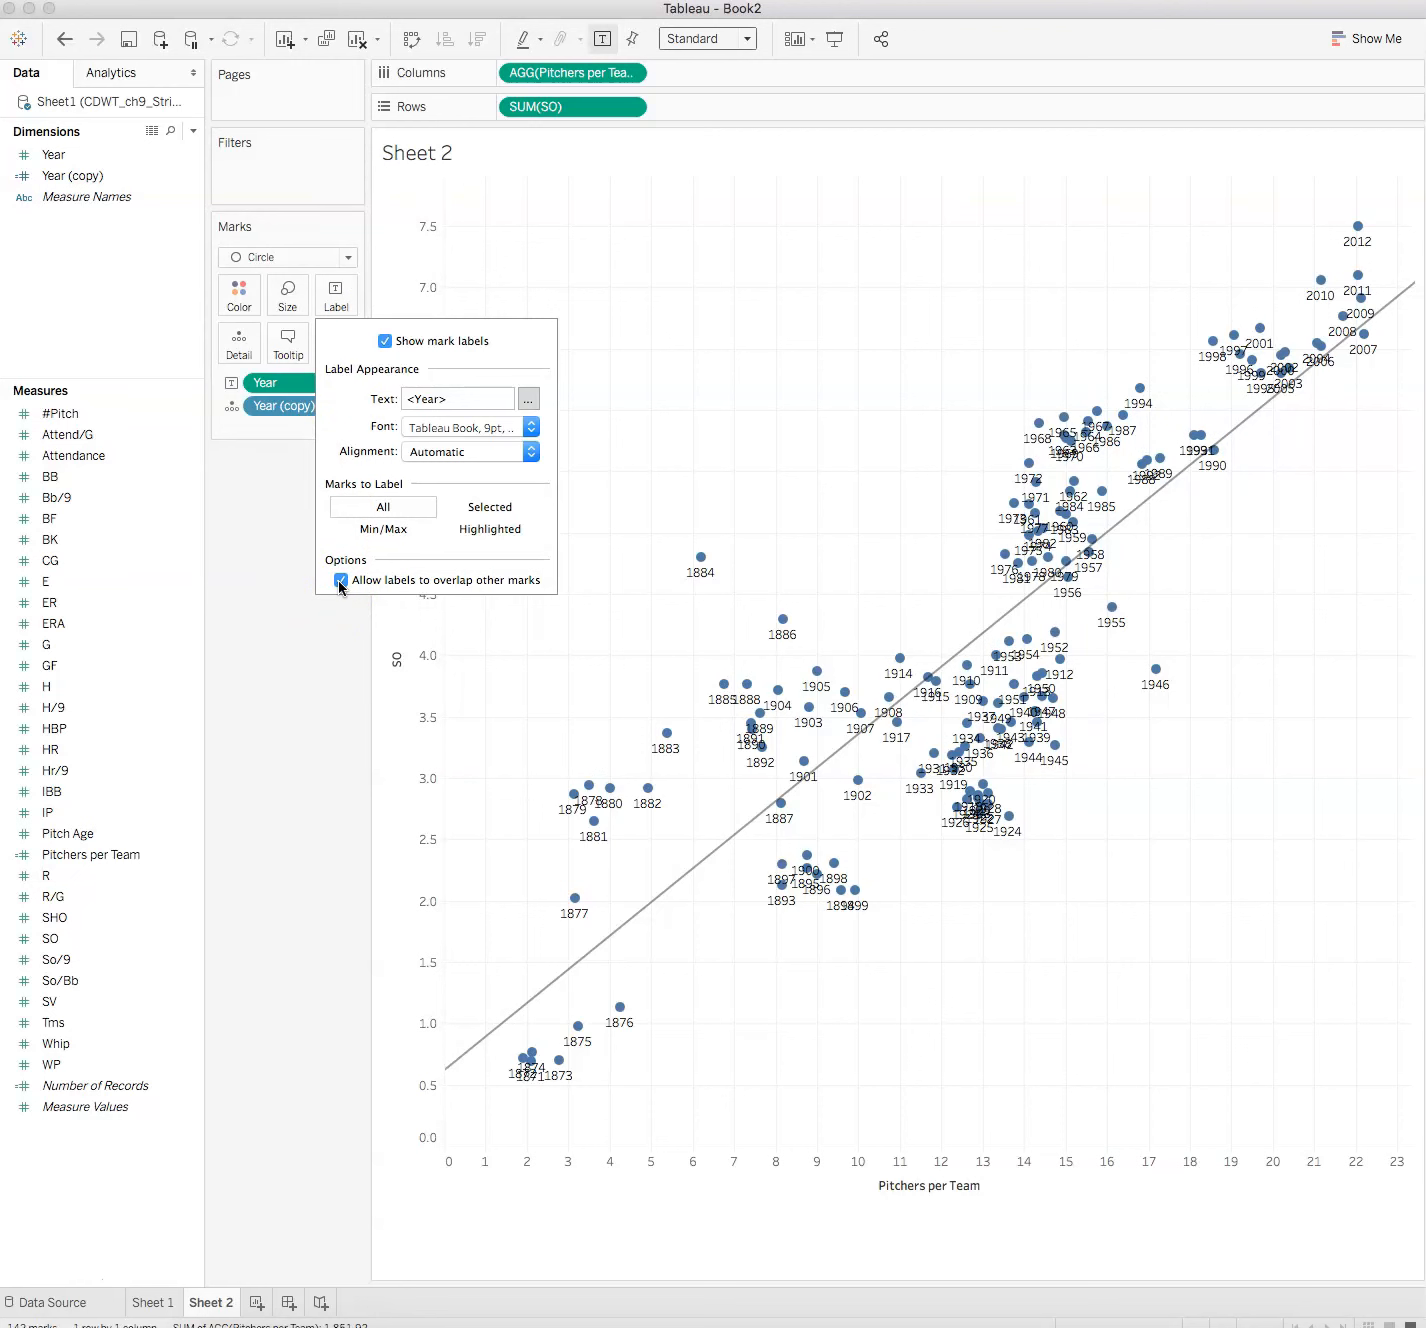
left_click(340, 582)
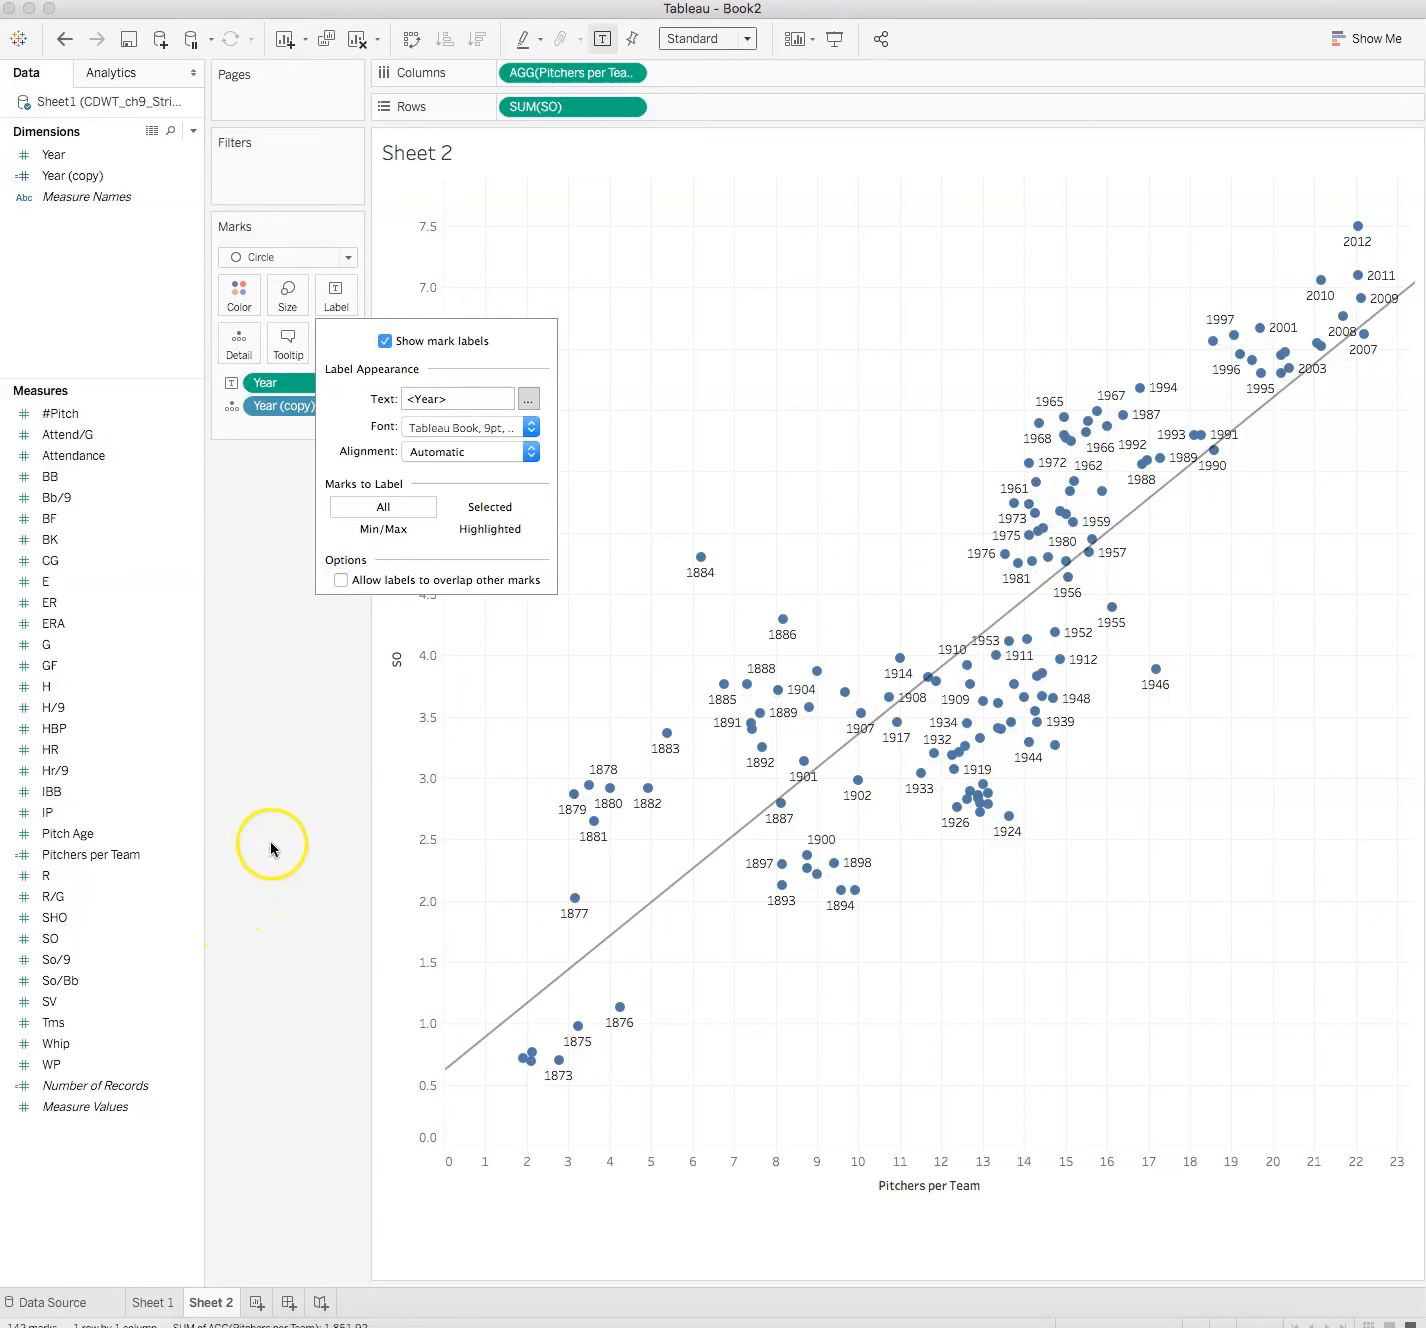
Make the year labels' font bold and set its size to 10
left_click(531, 427)
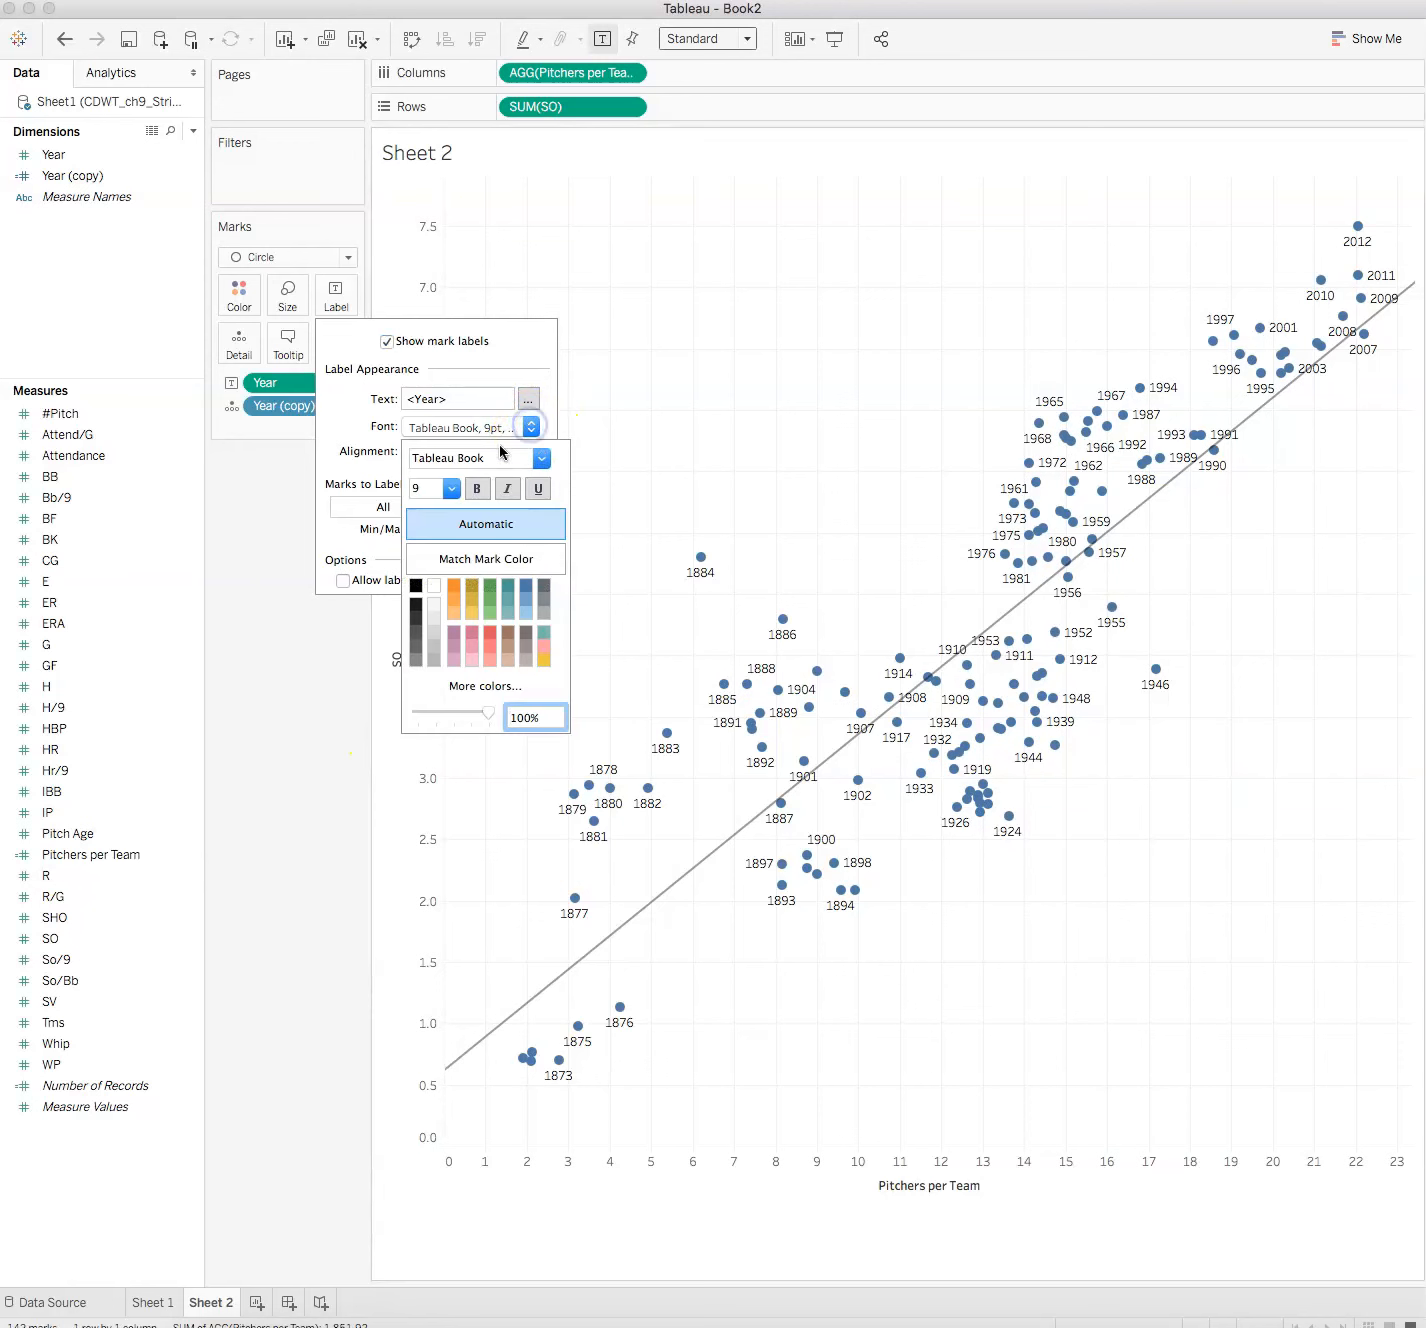
left_click(479, 489)
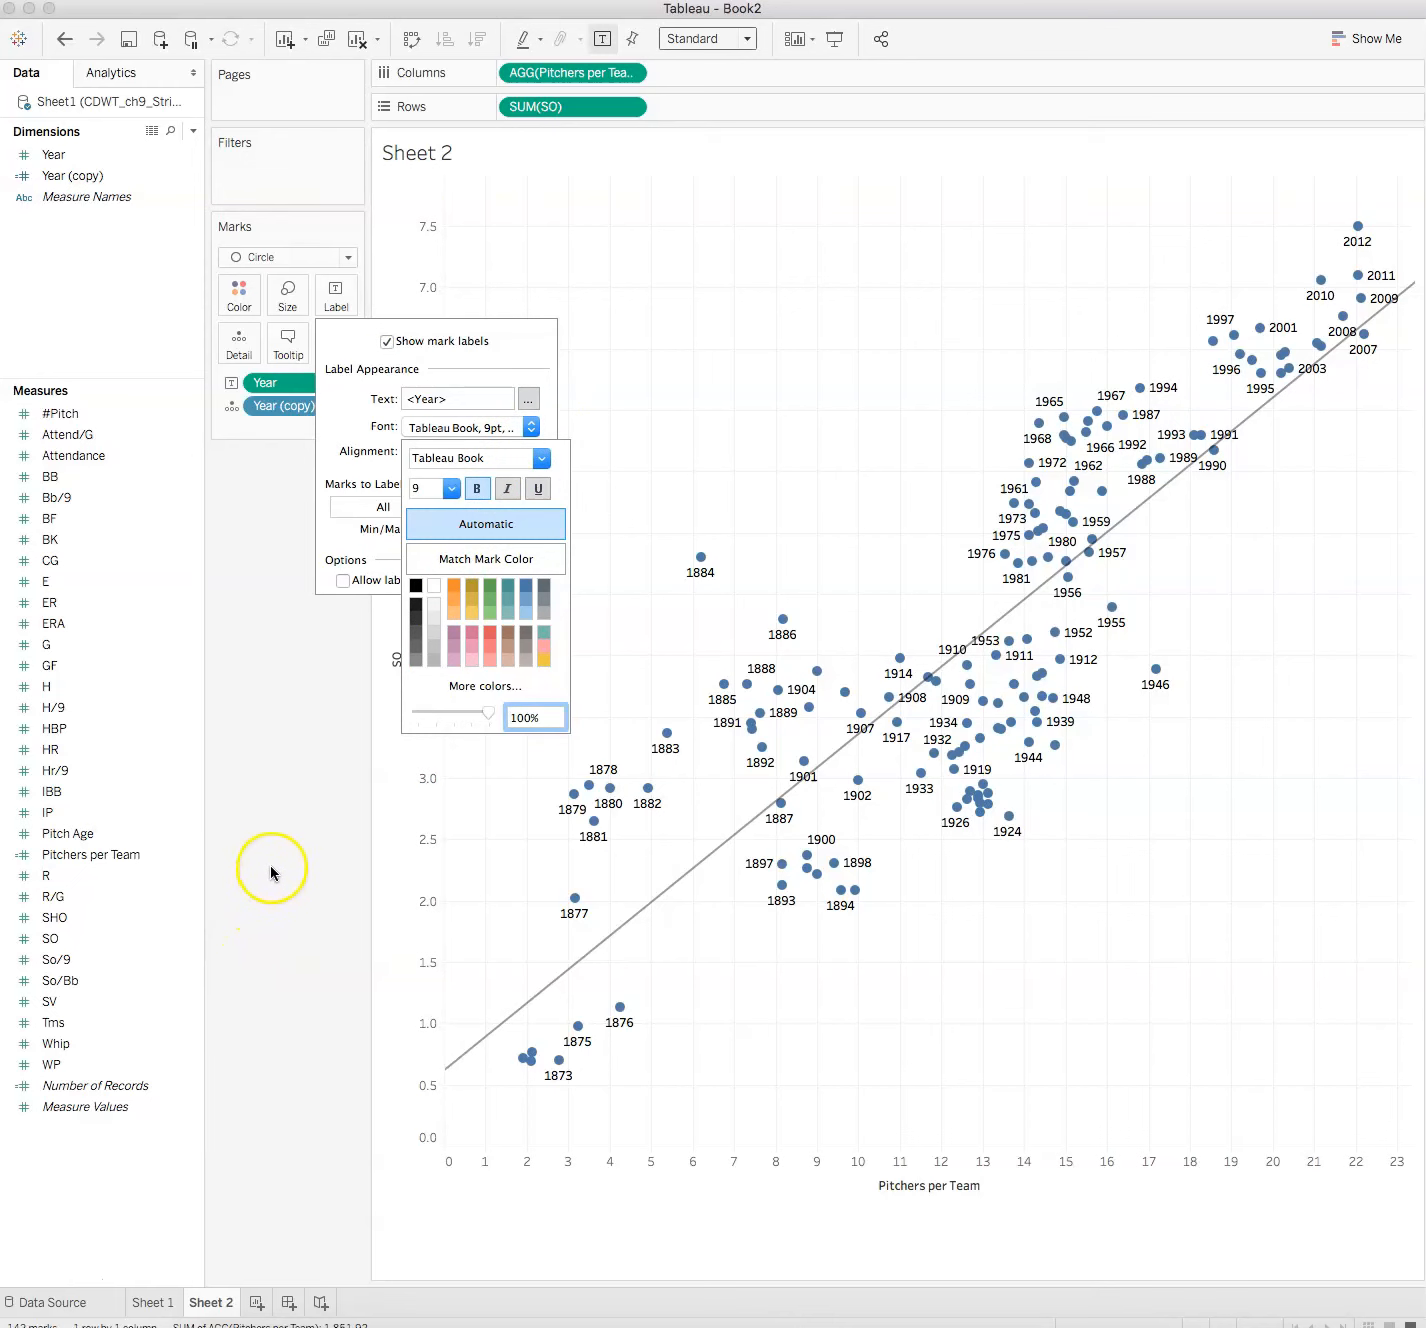
left_click(452, 488)
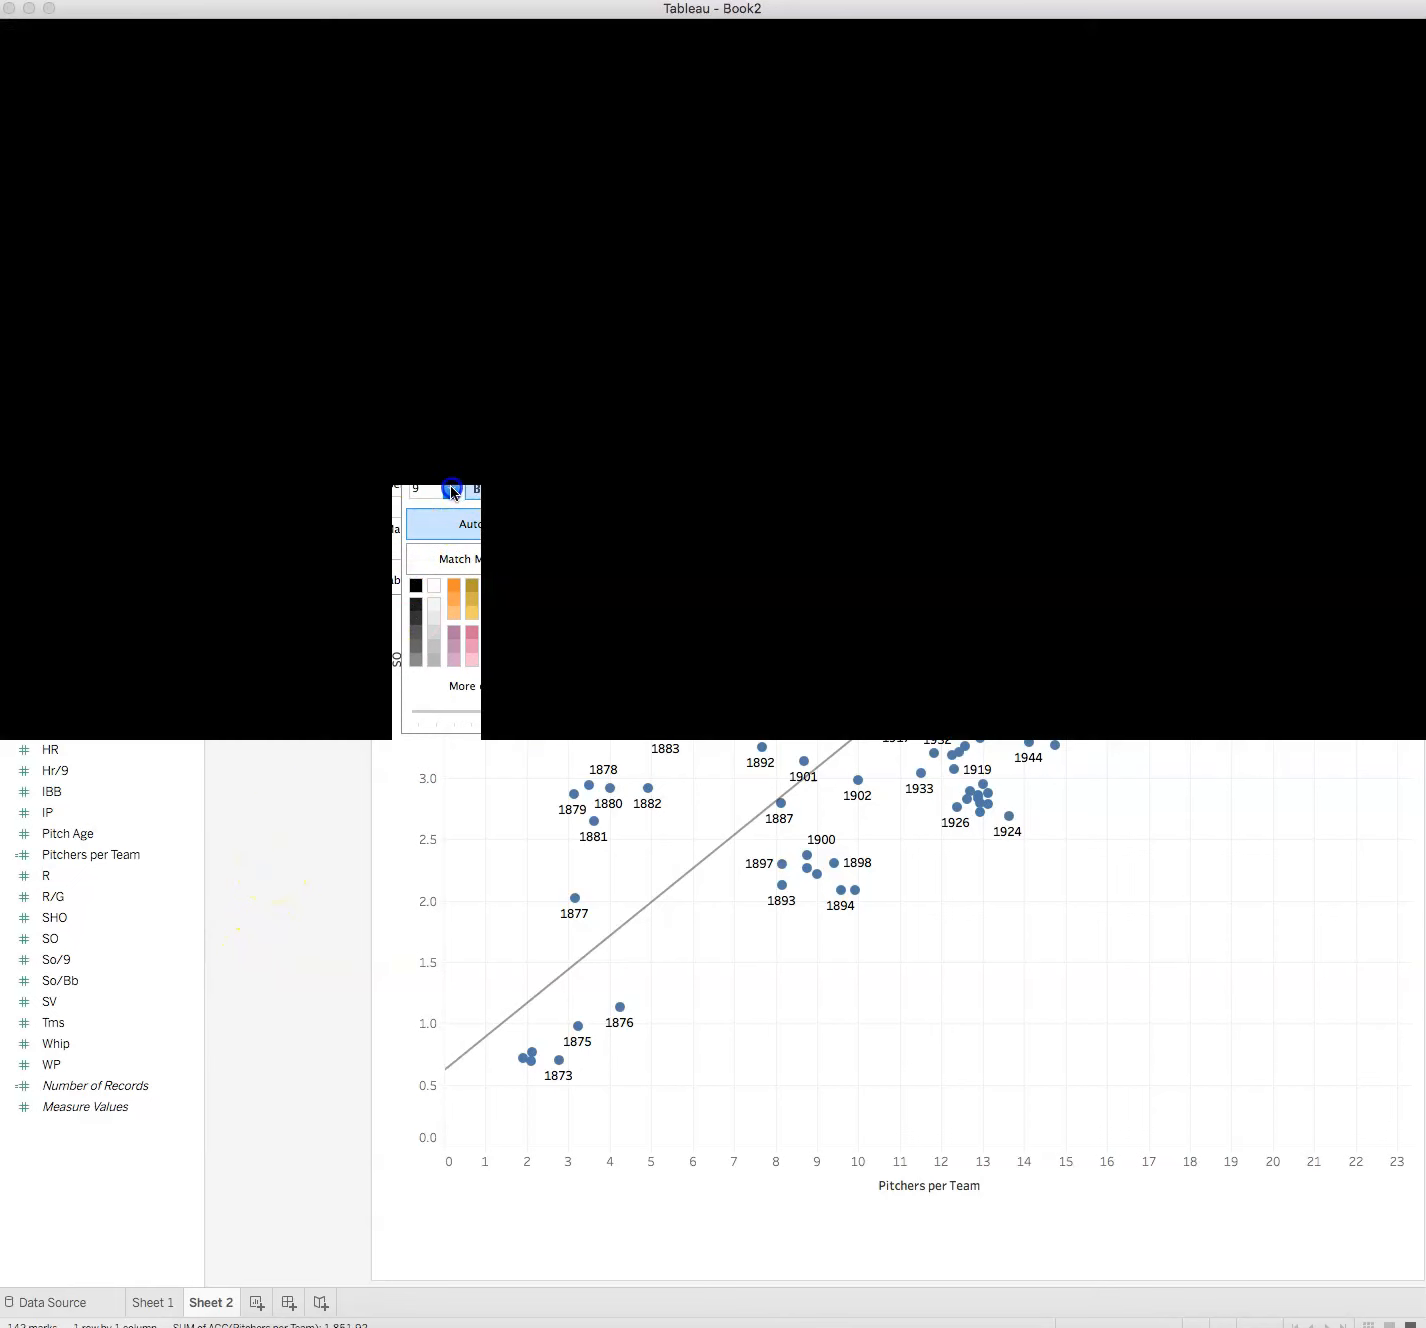
left_click(451, 532)
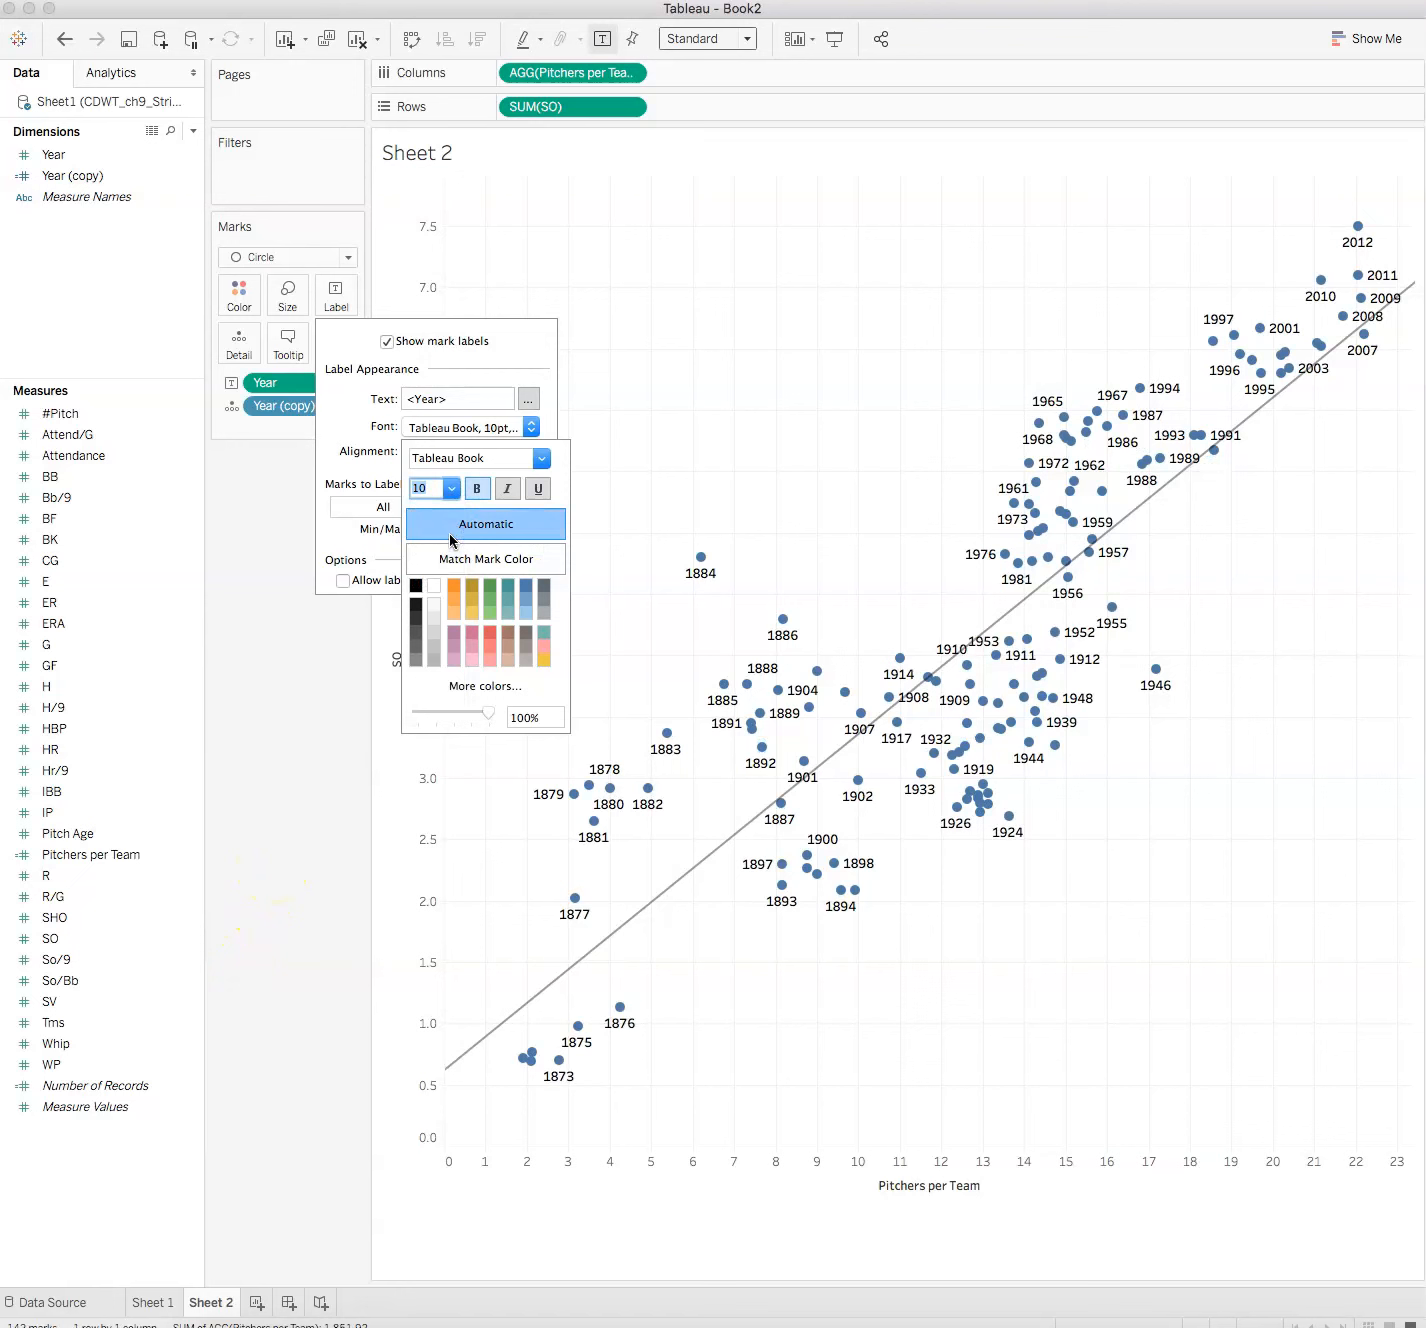
left_click(239, 816)
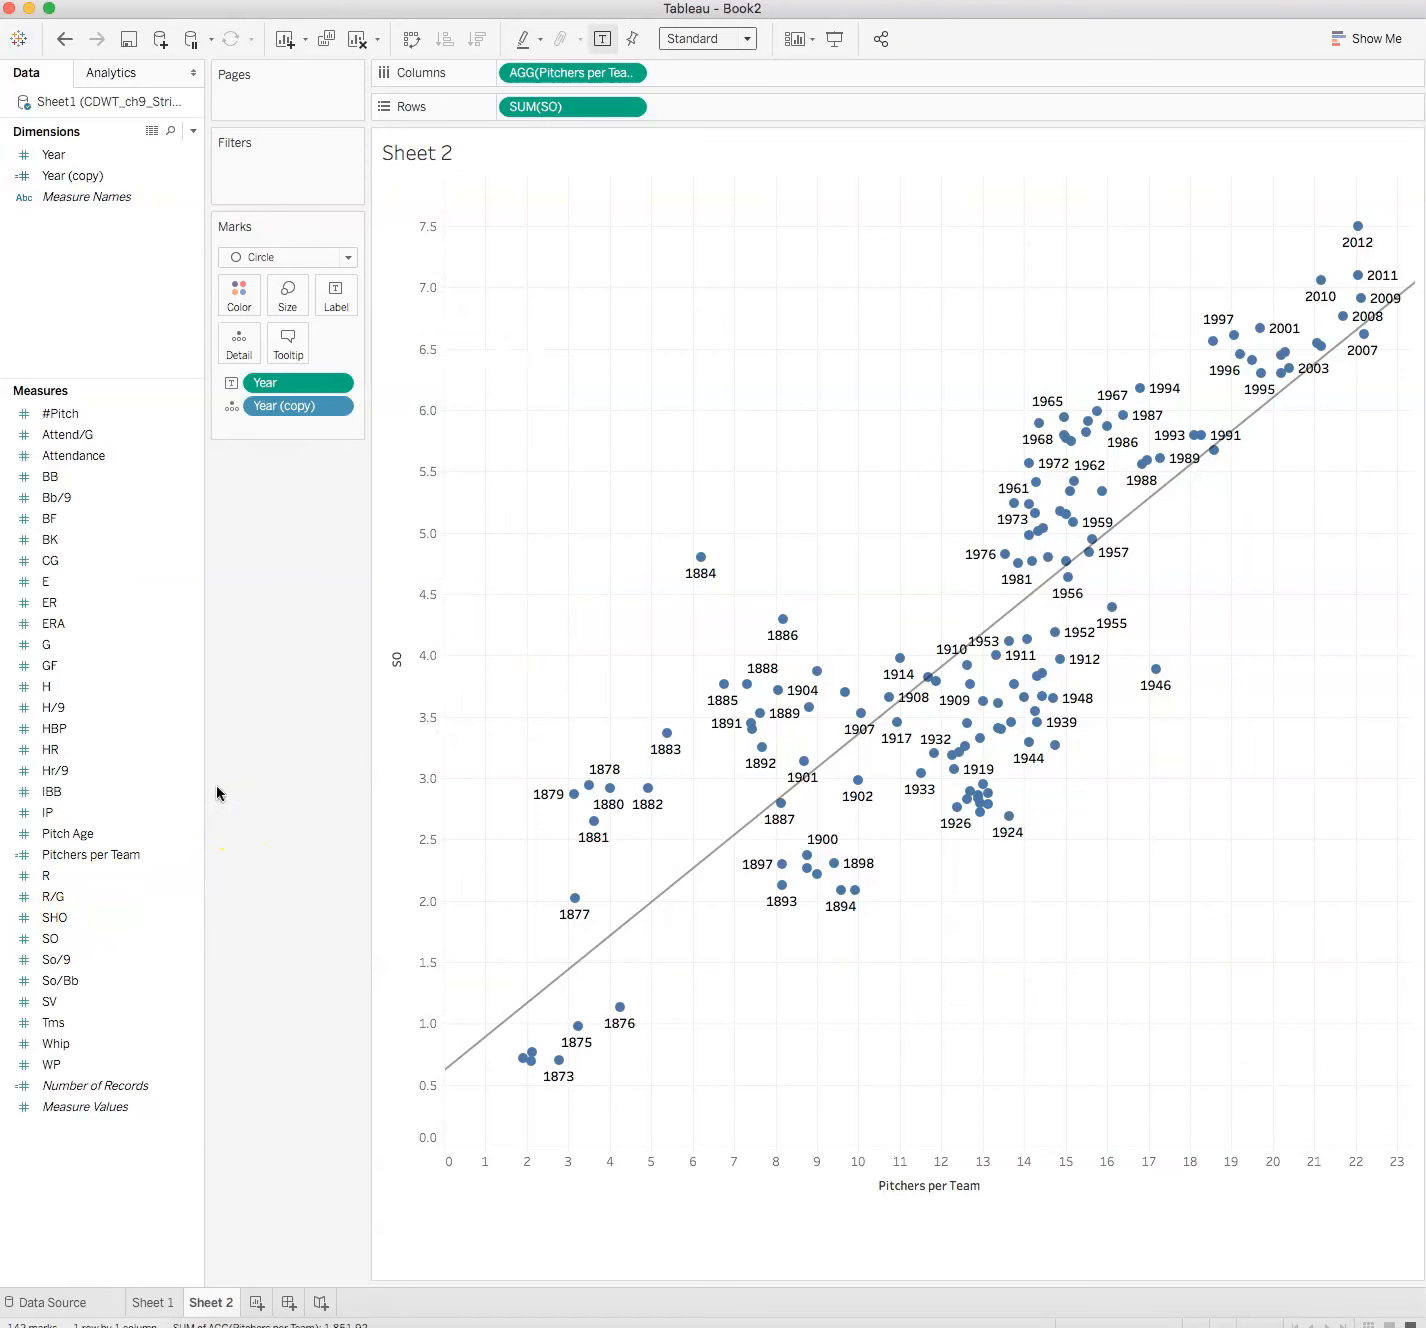
left_click(199, 749)
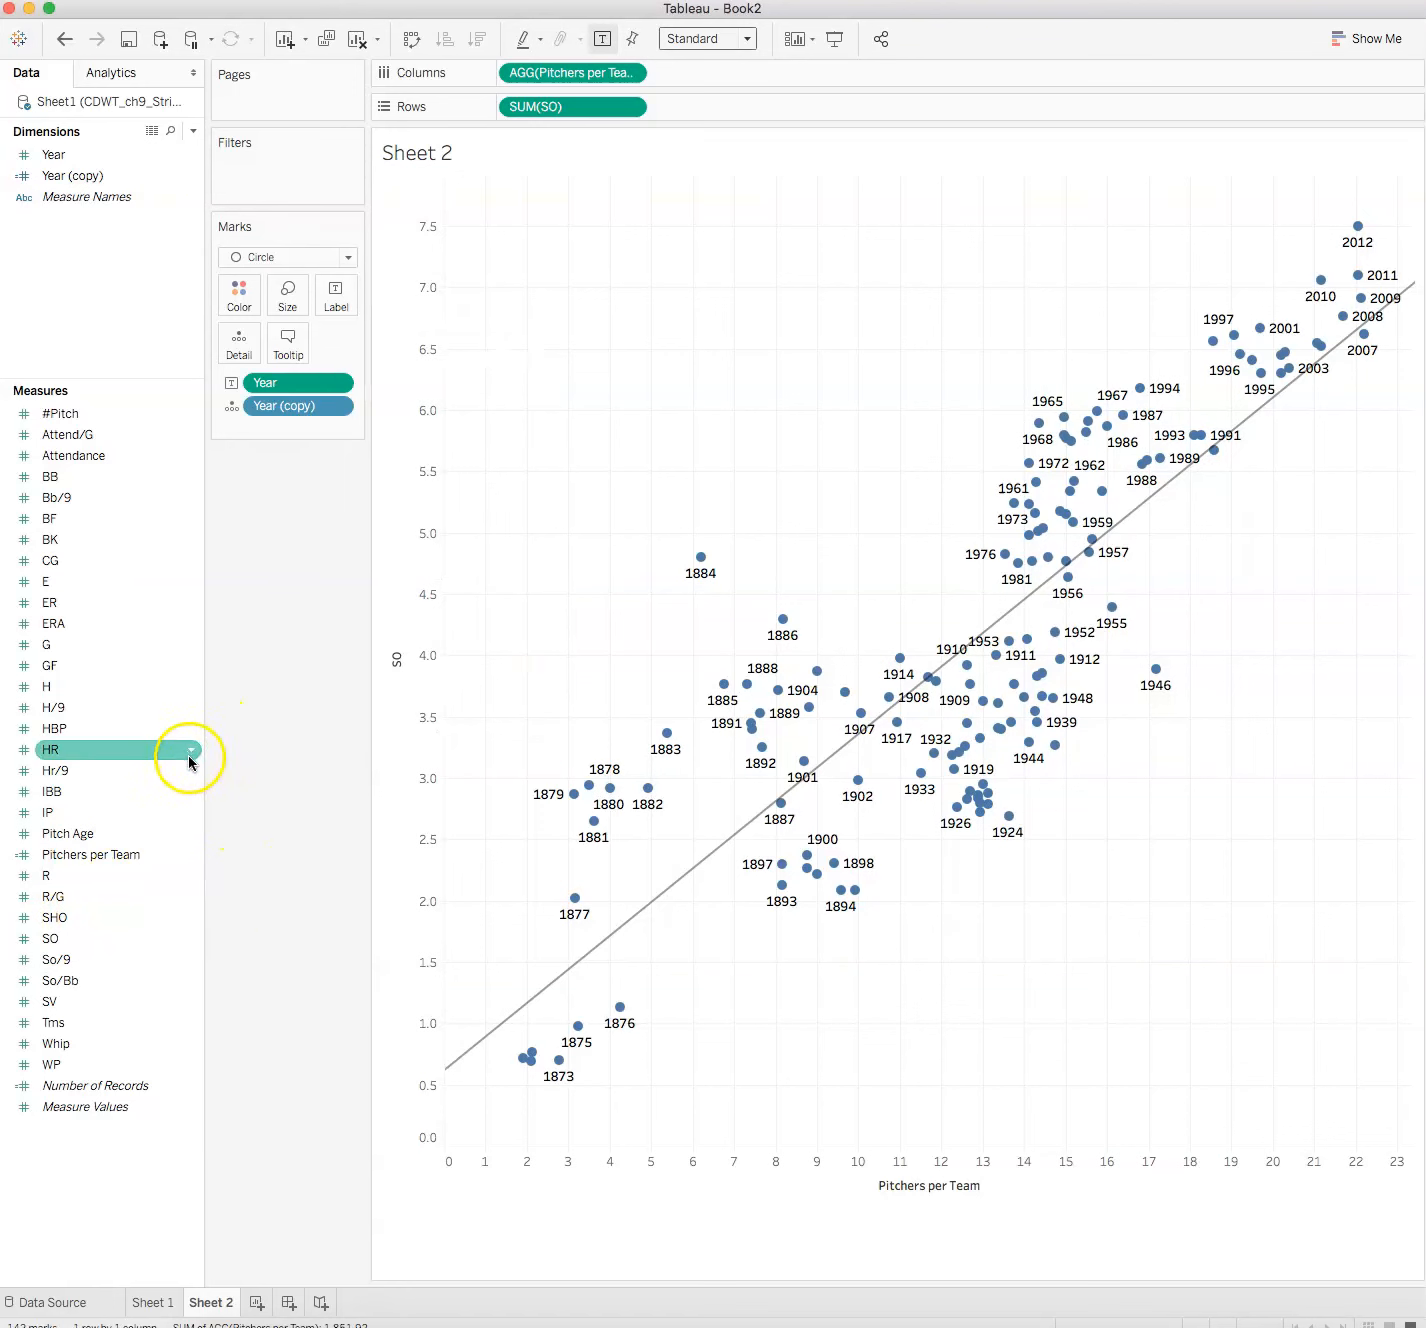
Undo moving Year from color to path and the switch to the Line mark type
left_click(576, 766)
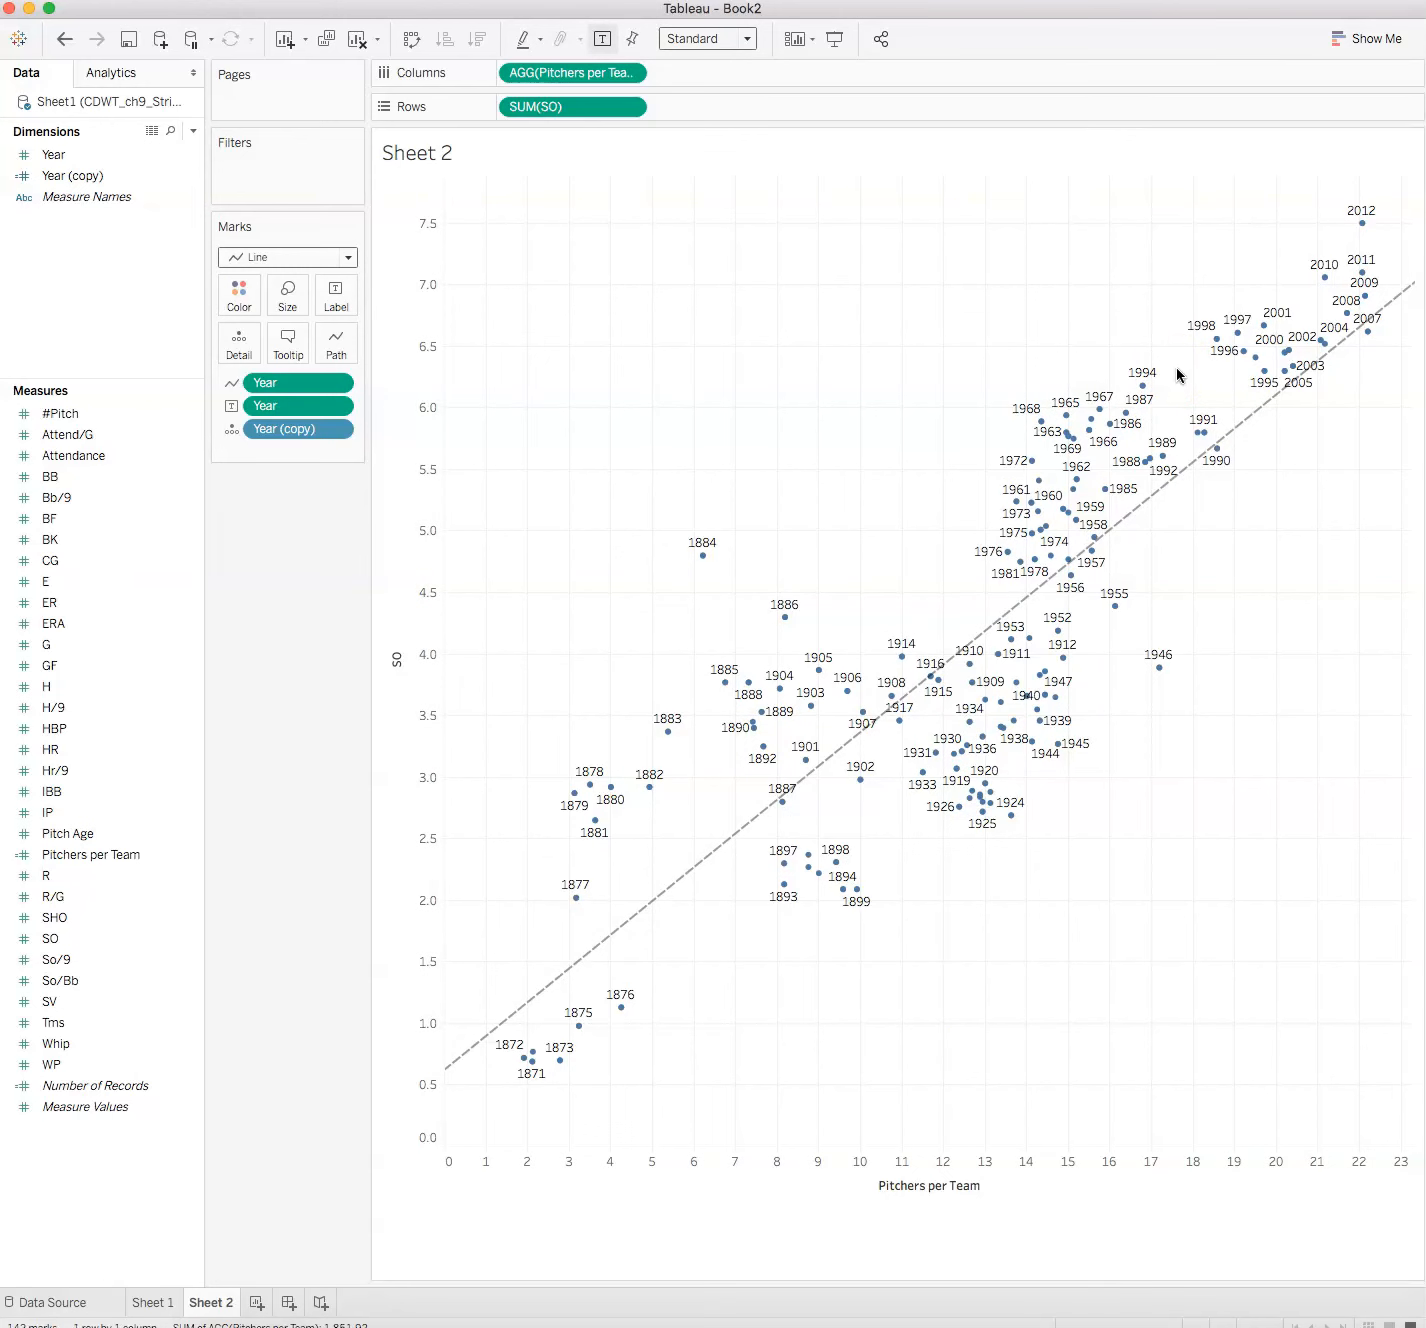
left_click(67, 40)
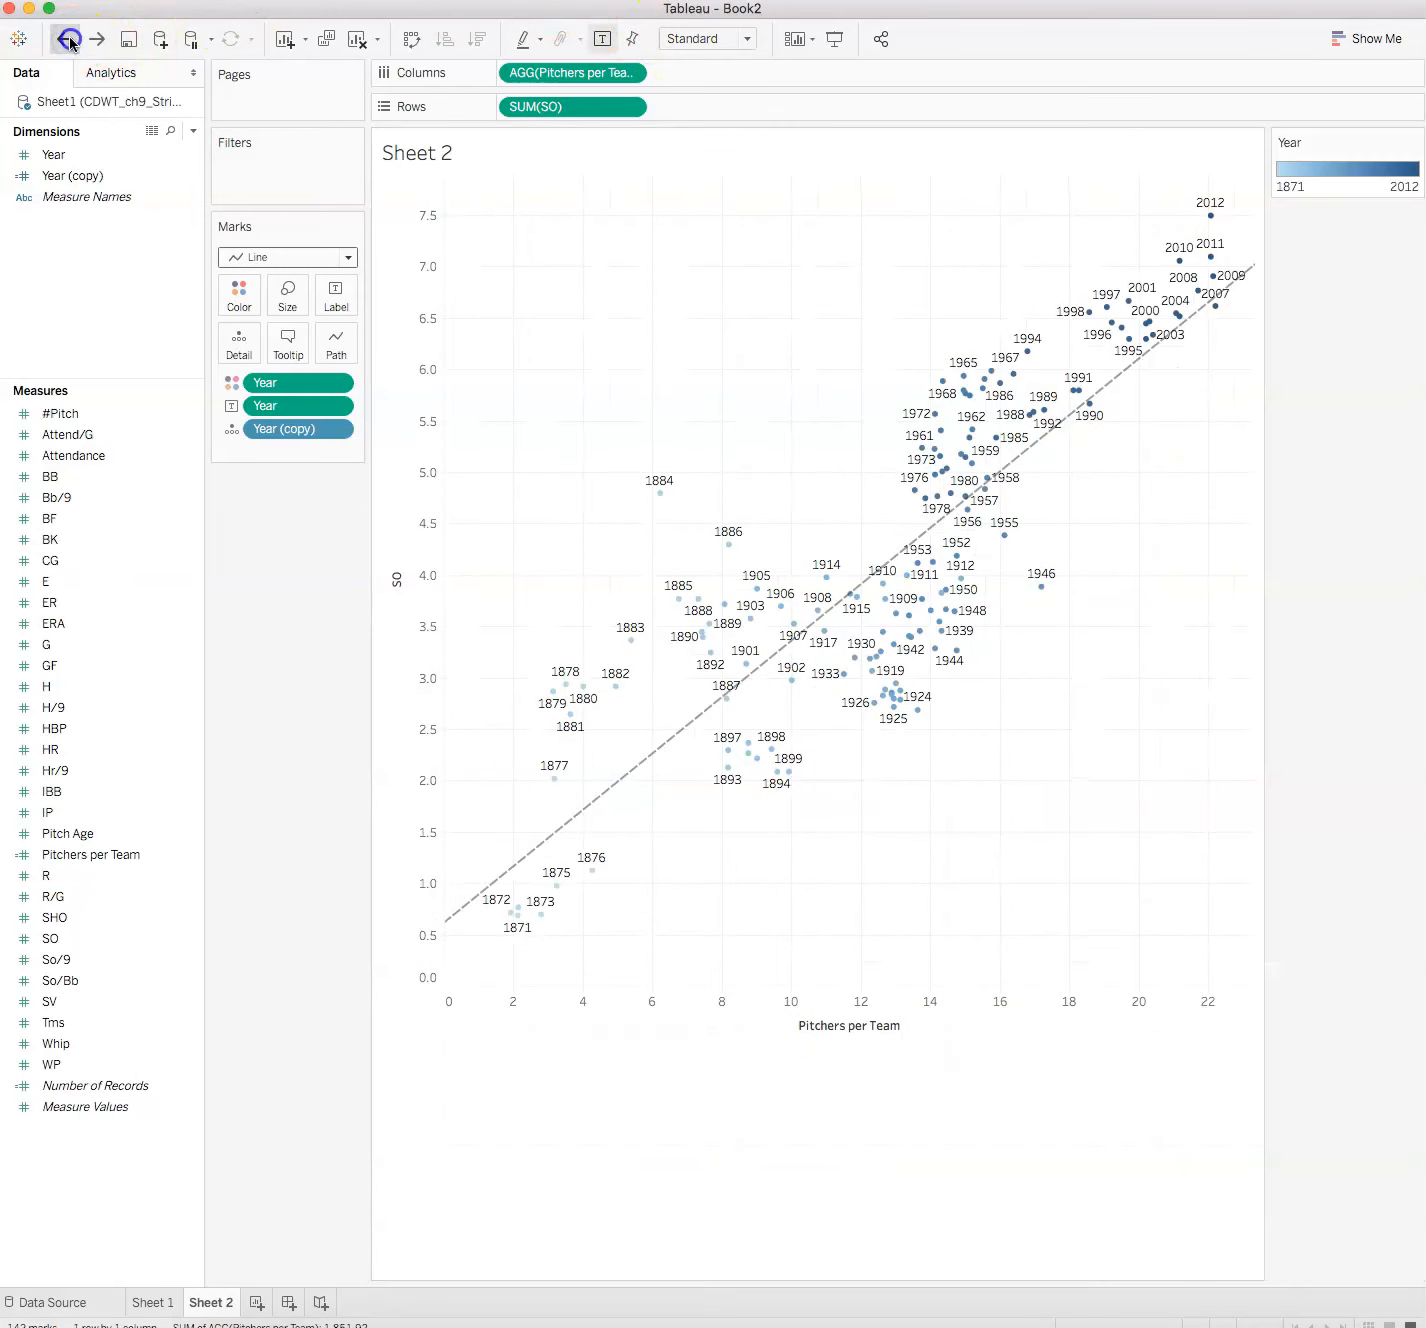
left_click(68, 41)
Create a new worksheet with Pitchers per Team as columns and SO as rows
left_click(258, 1303)
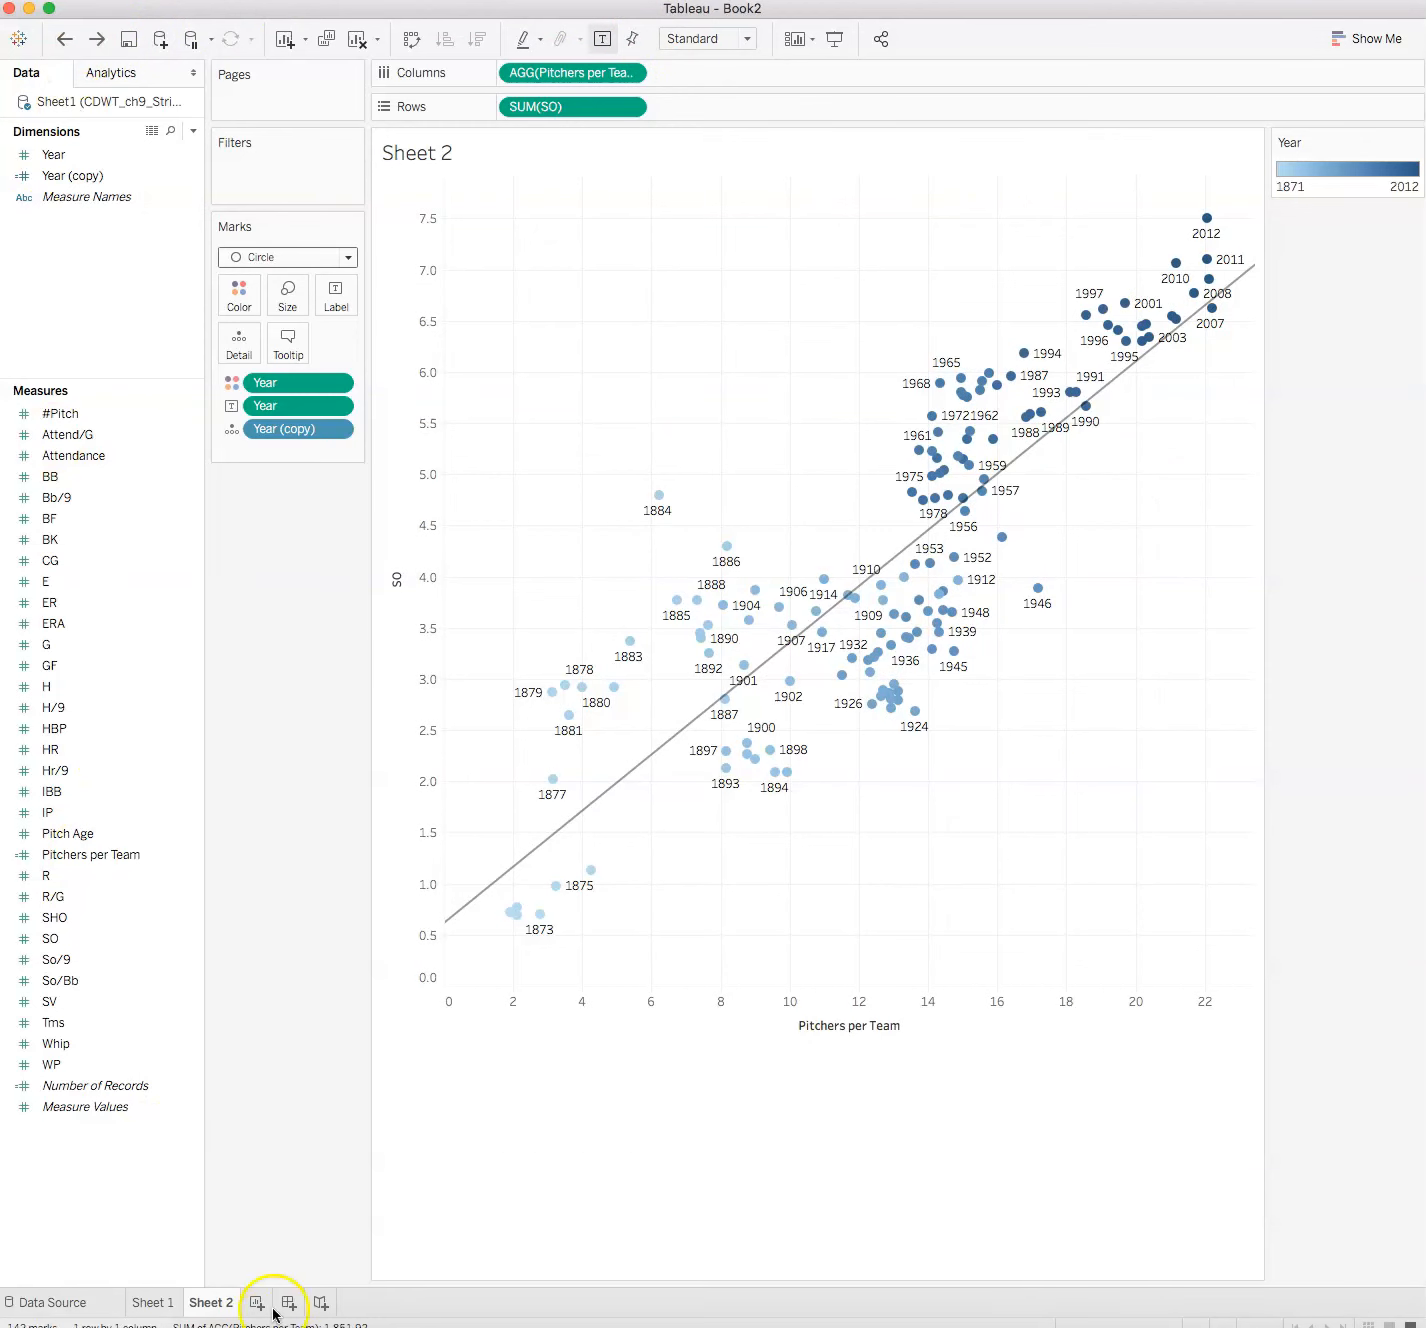
left_click(260, 1303)
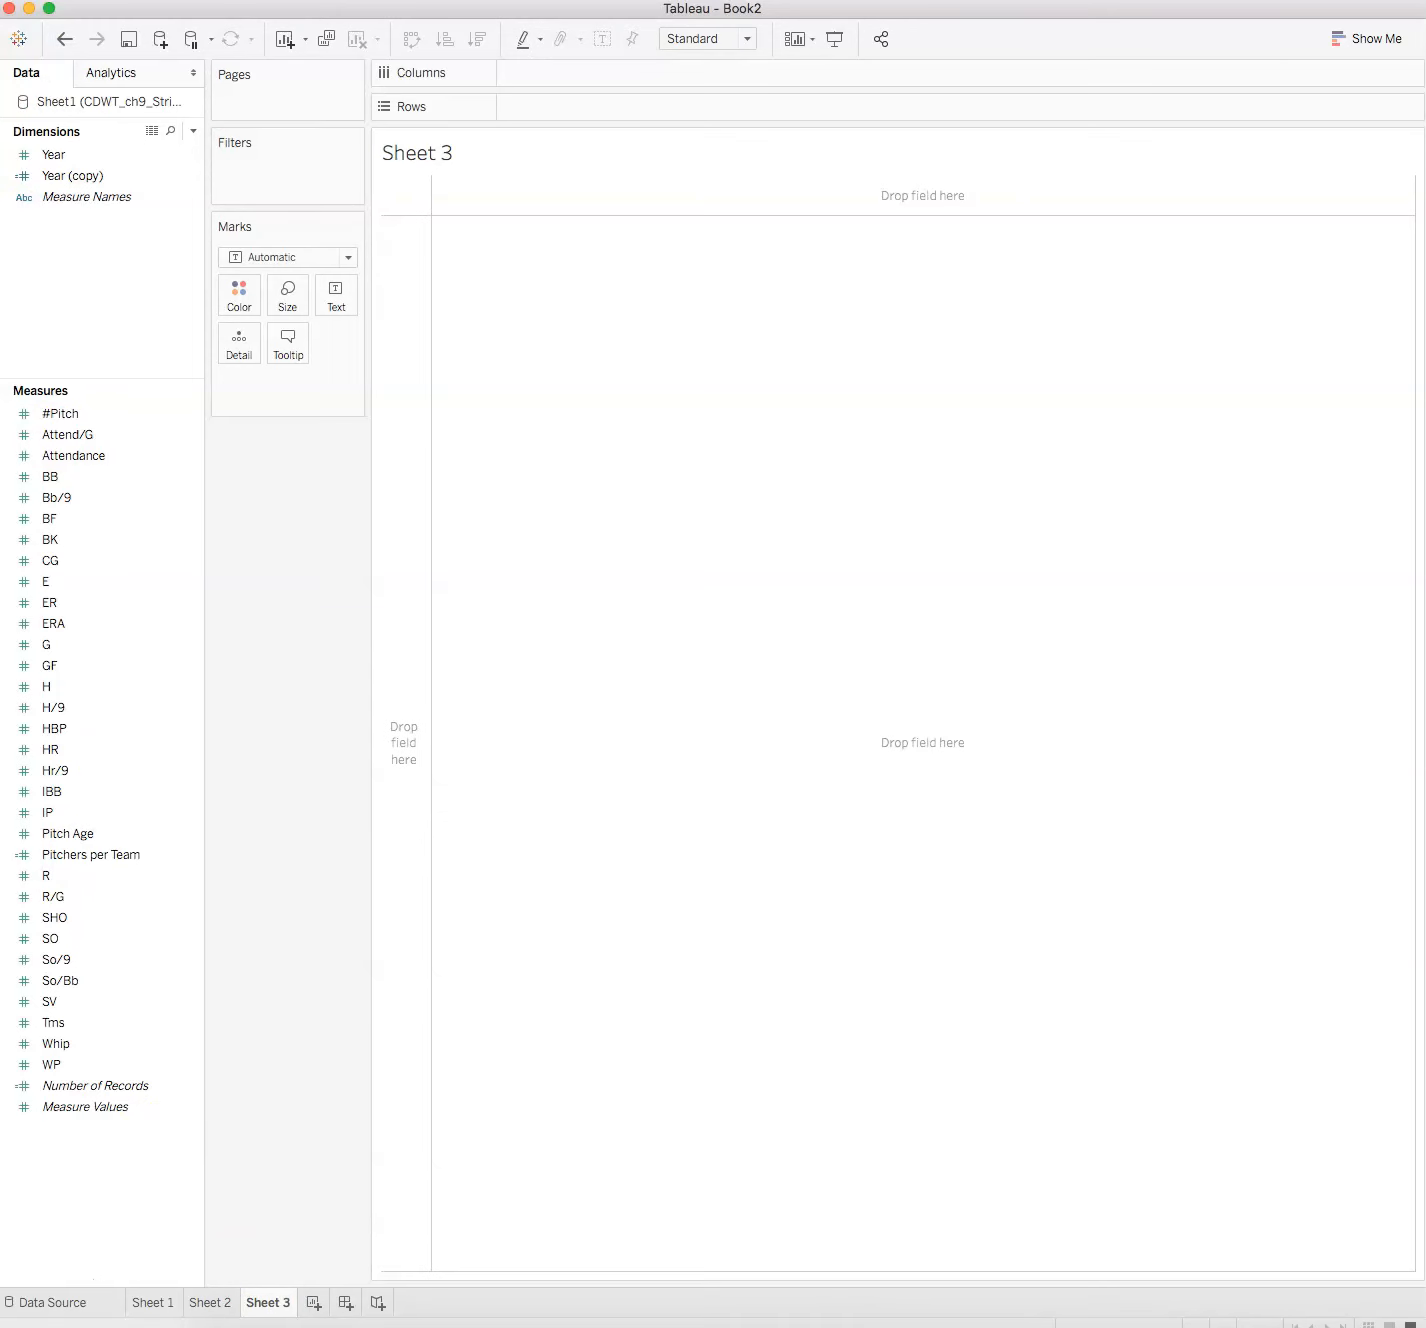
left_click(137, 475)
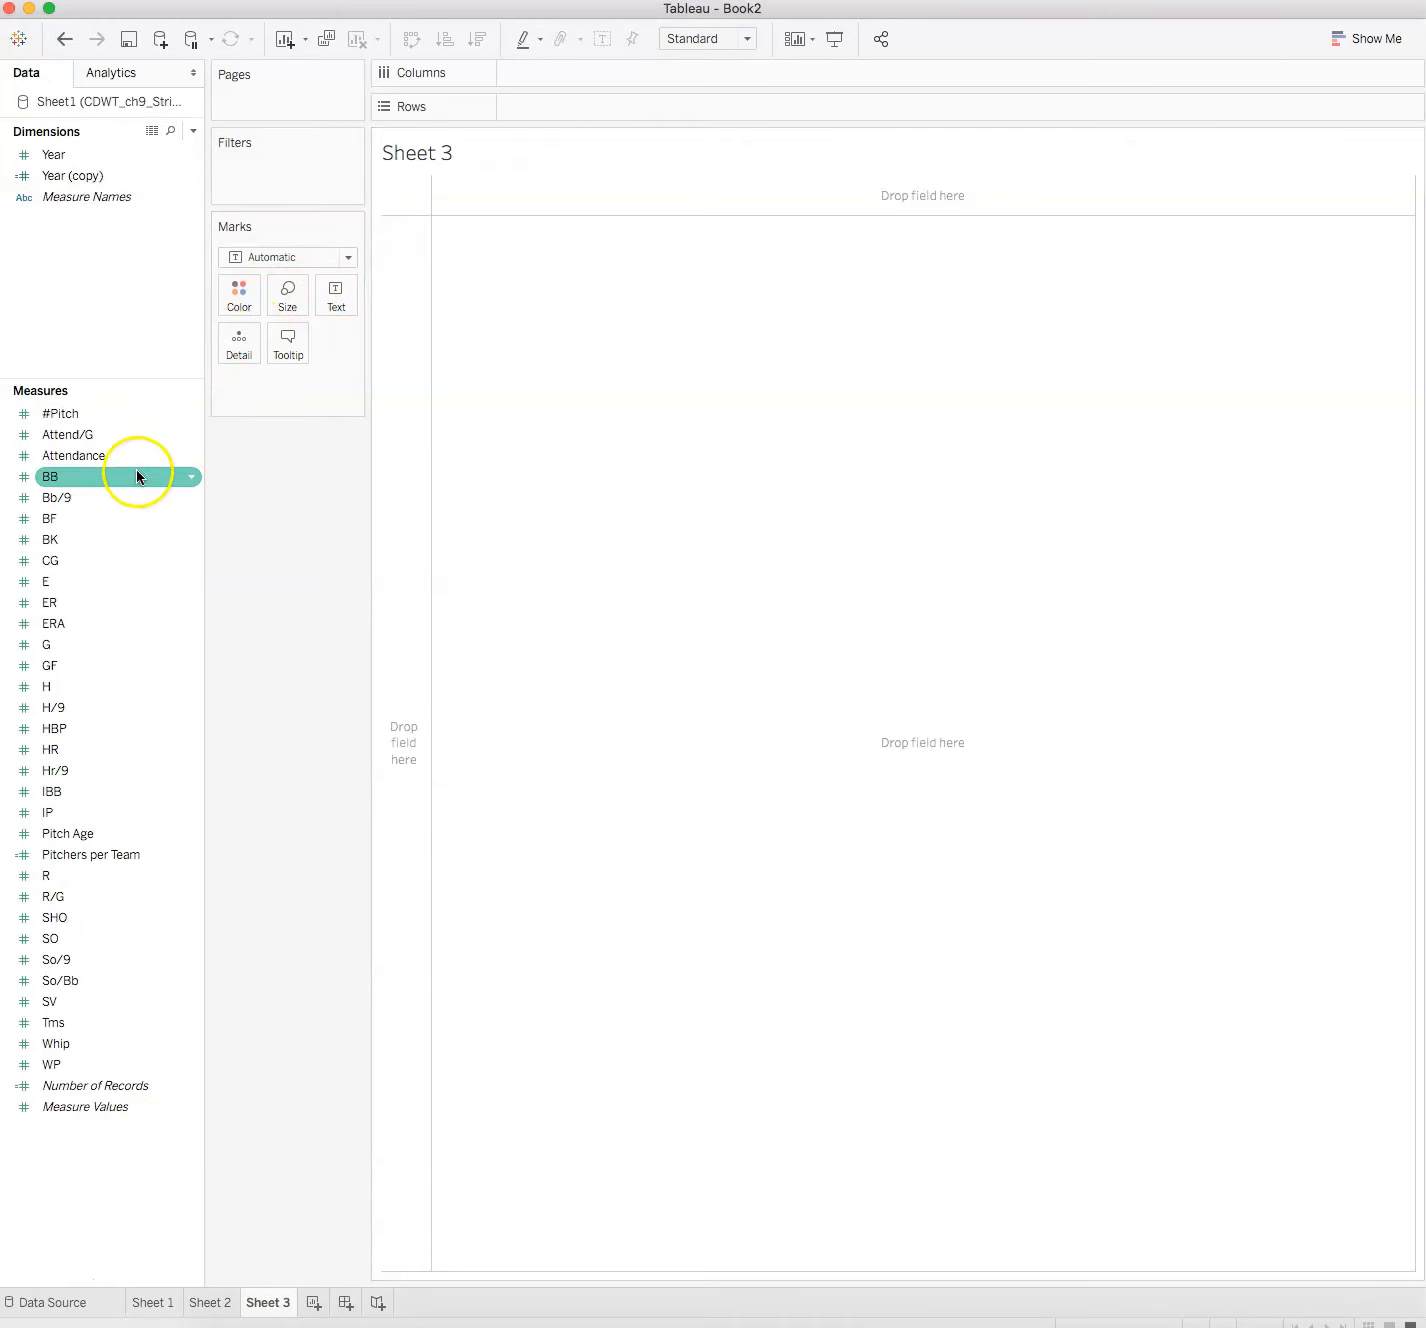
left_click_drag(95, 855, 599, 67)
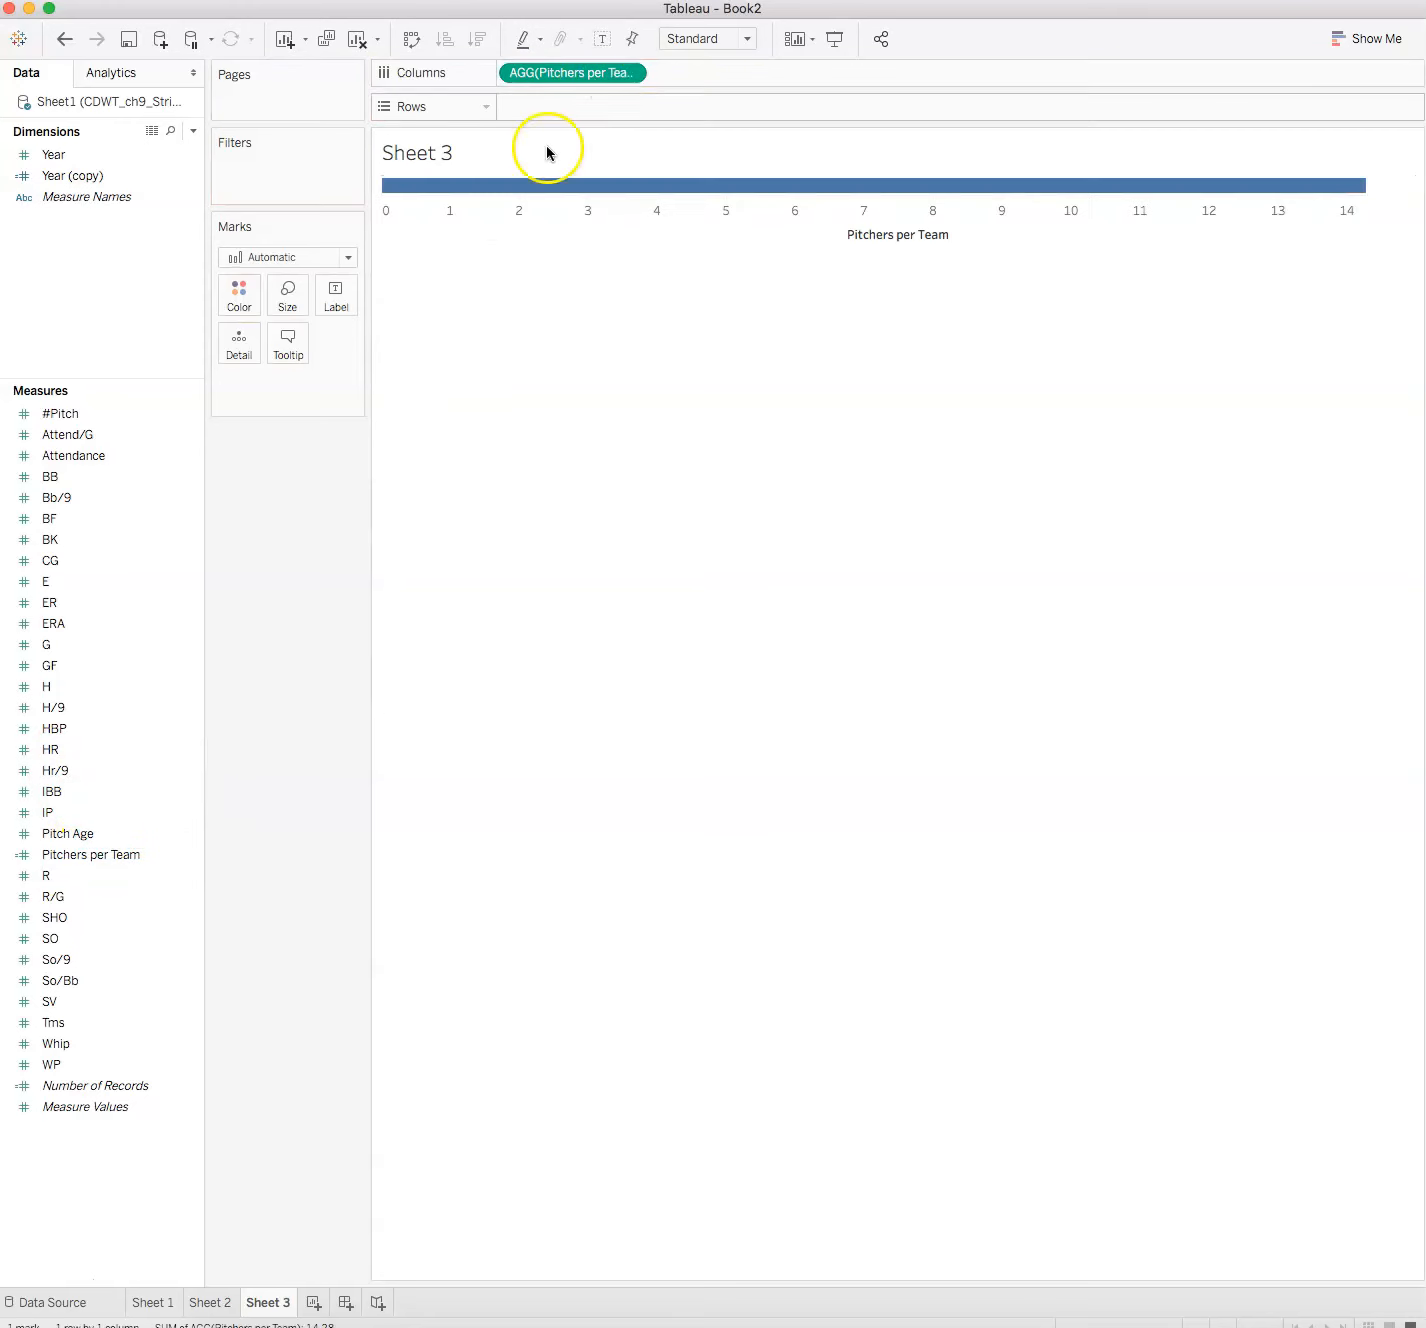
left_click(75, 931)
left_click_drag(75, 931, 543, 106)
Set the new sheet's mark type to Line and use Year as the line's path
left_click(349, 258)
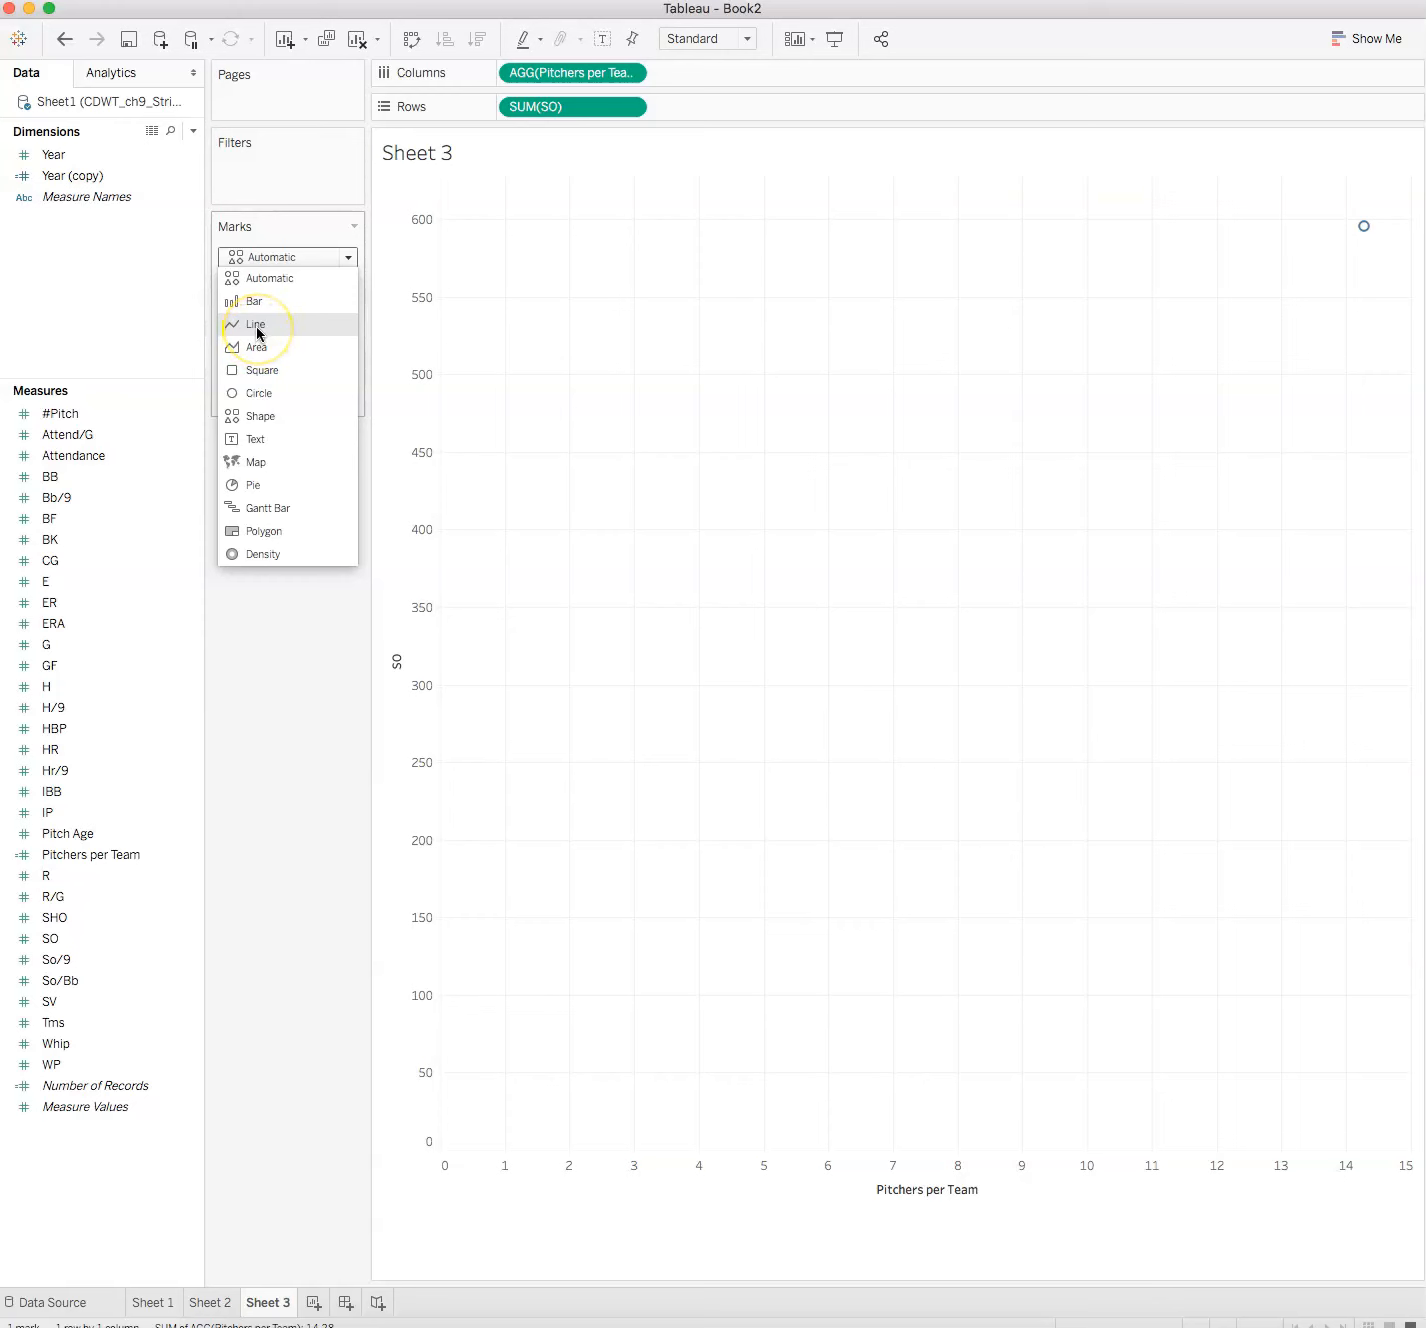
left_click(257, 328)
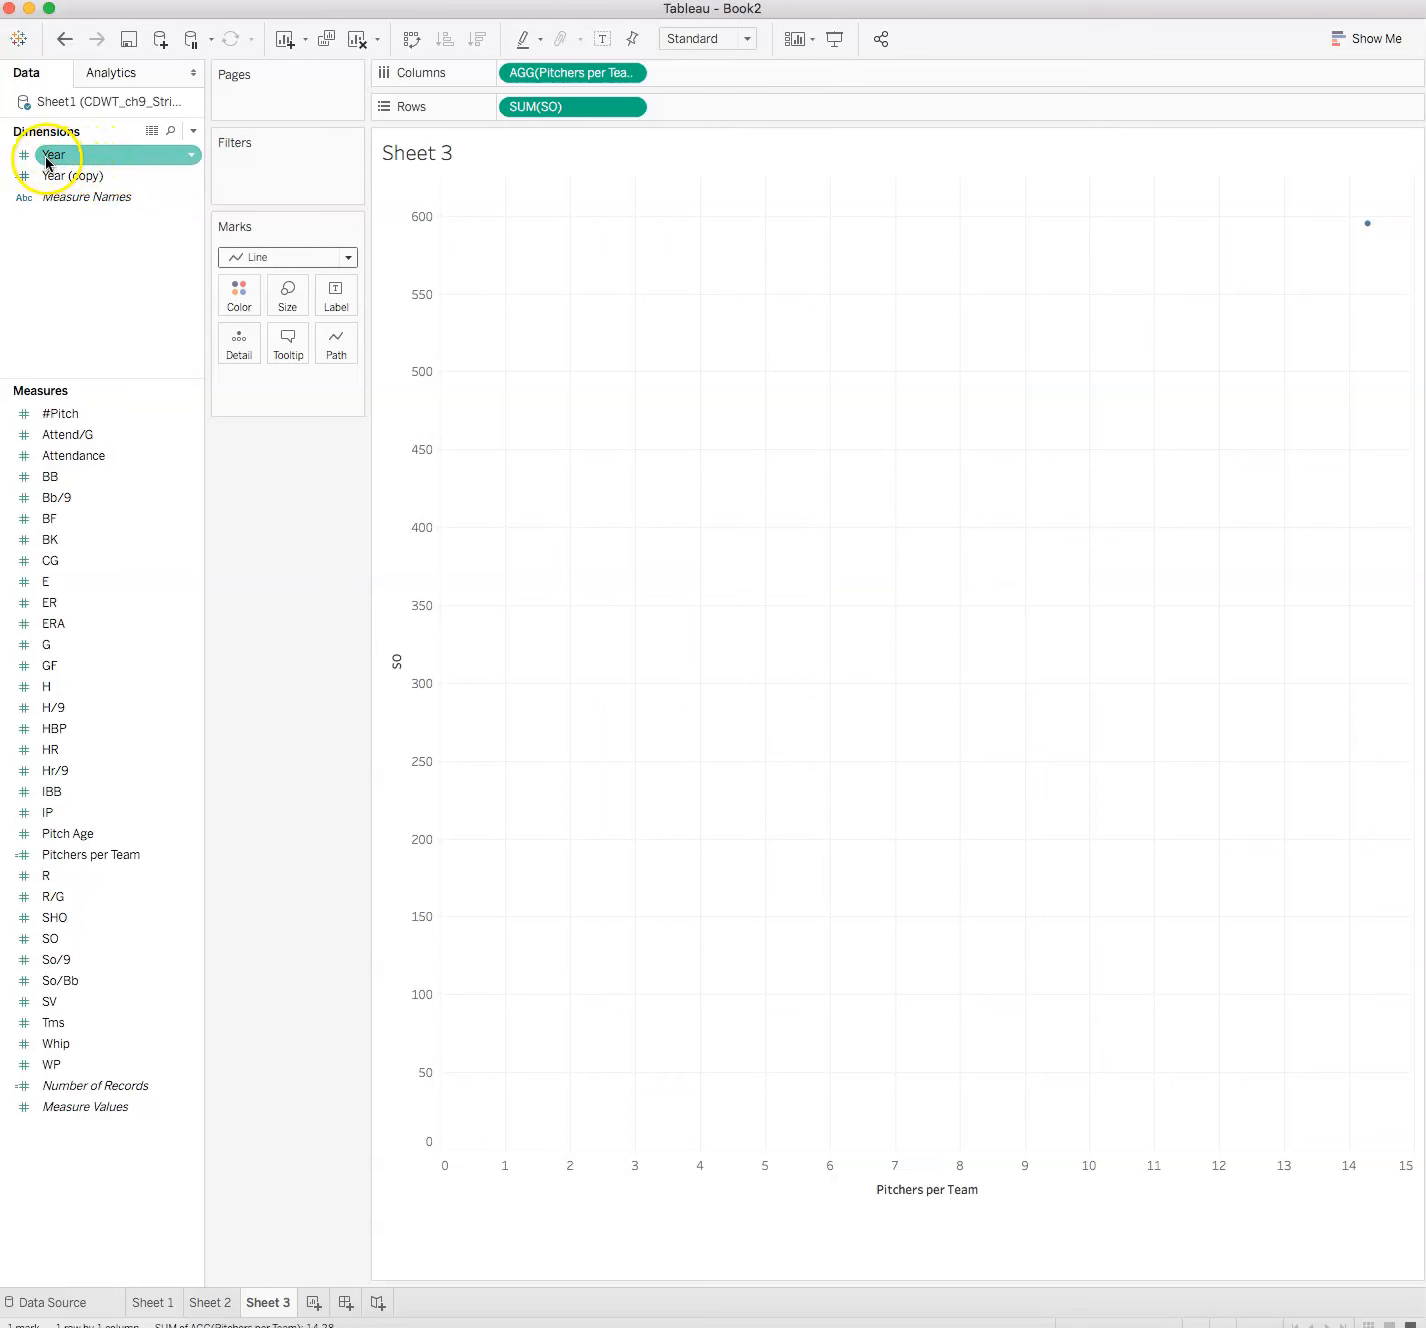
left_click_drag(48, 162, 239, 296)
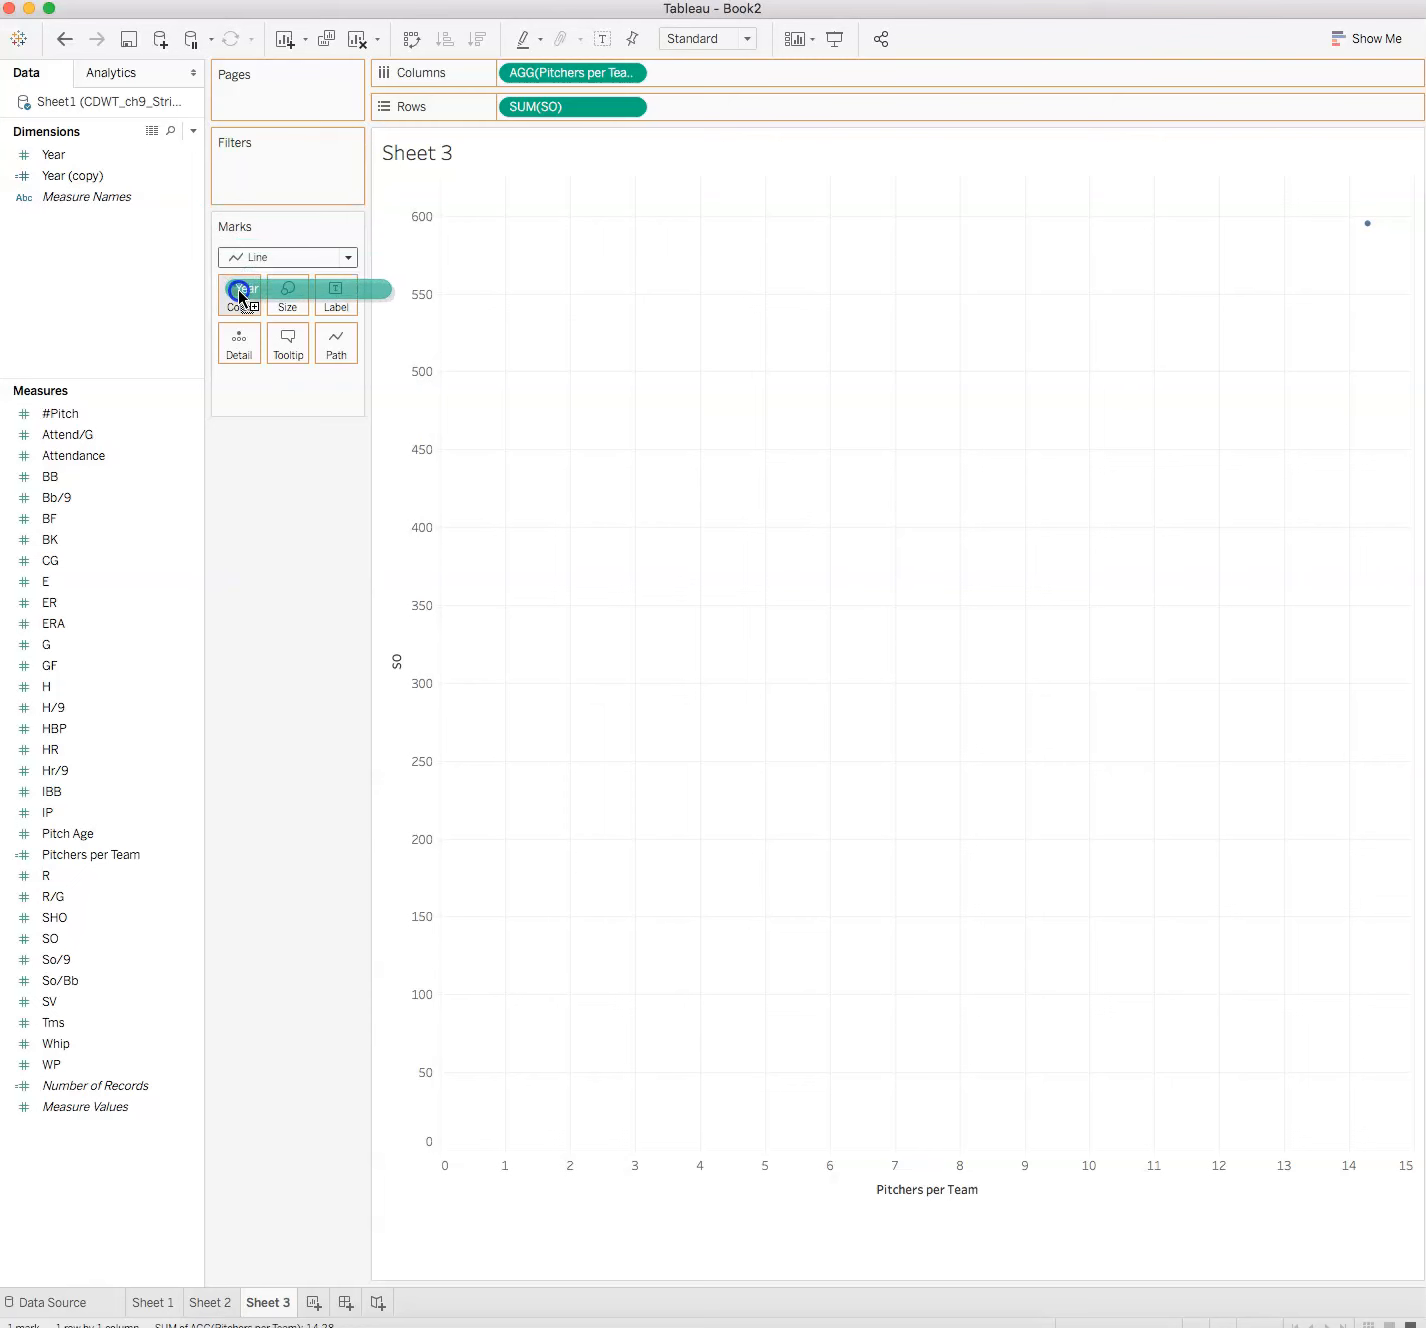
left_click_drag(239, 296, 337, 344)
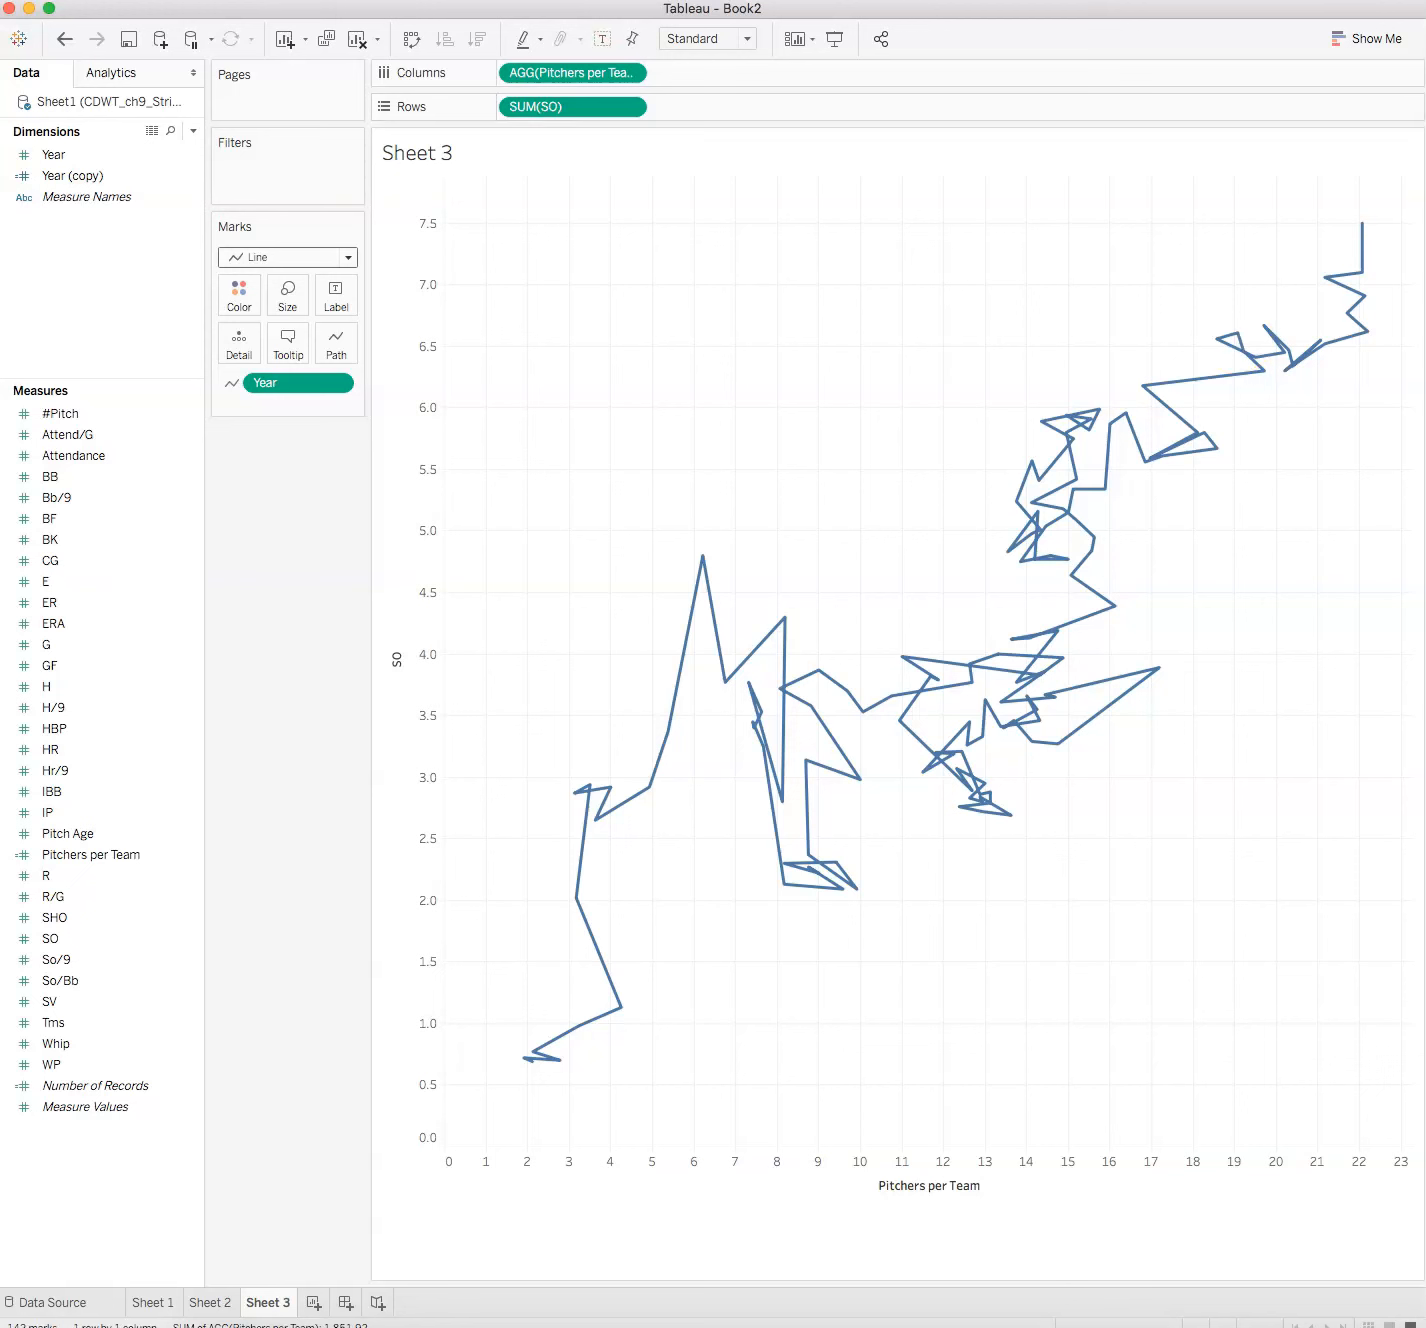
Label the points of the connected line with Year and add a linear trend line
left_click(60, 172)
left_click_drag(61, 173, 337, 285)
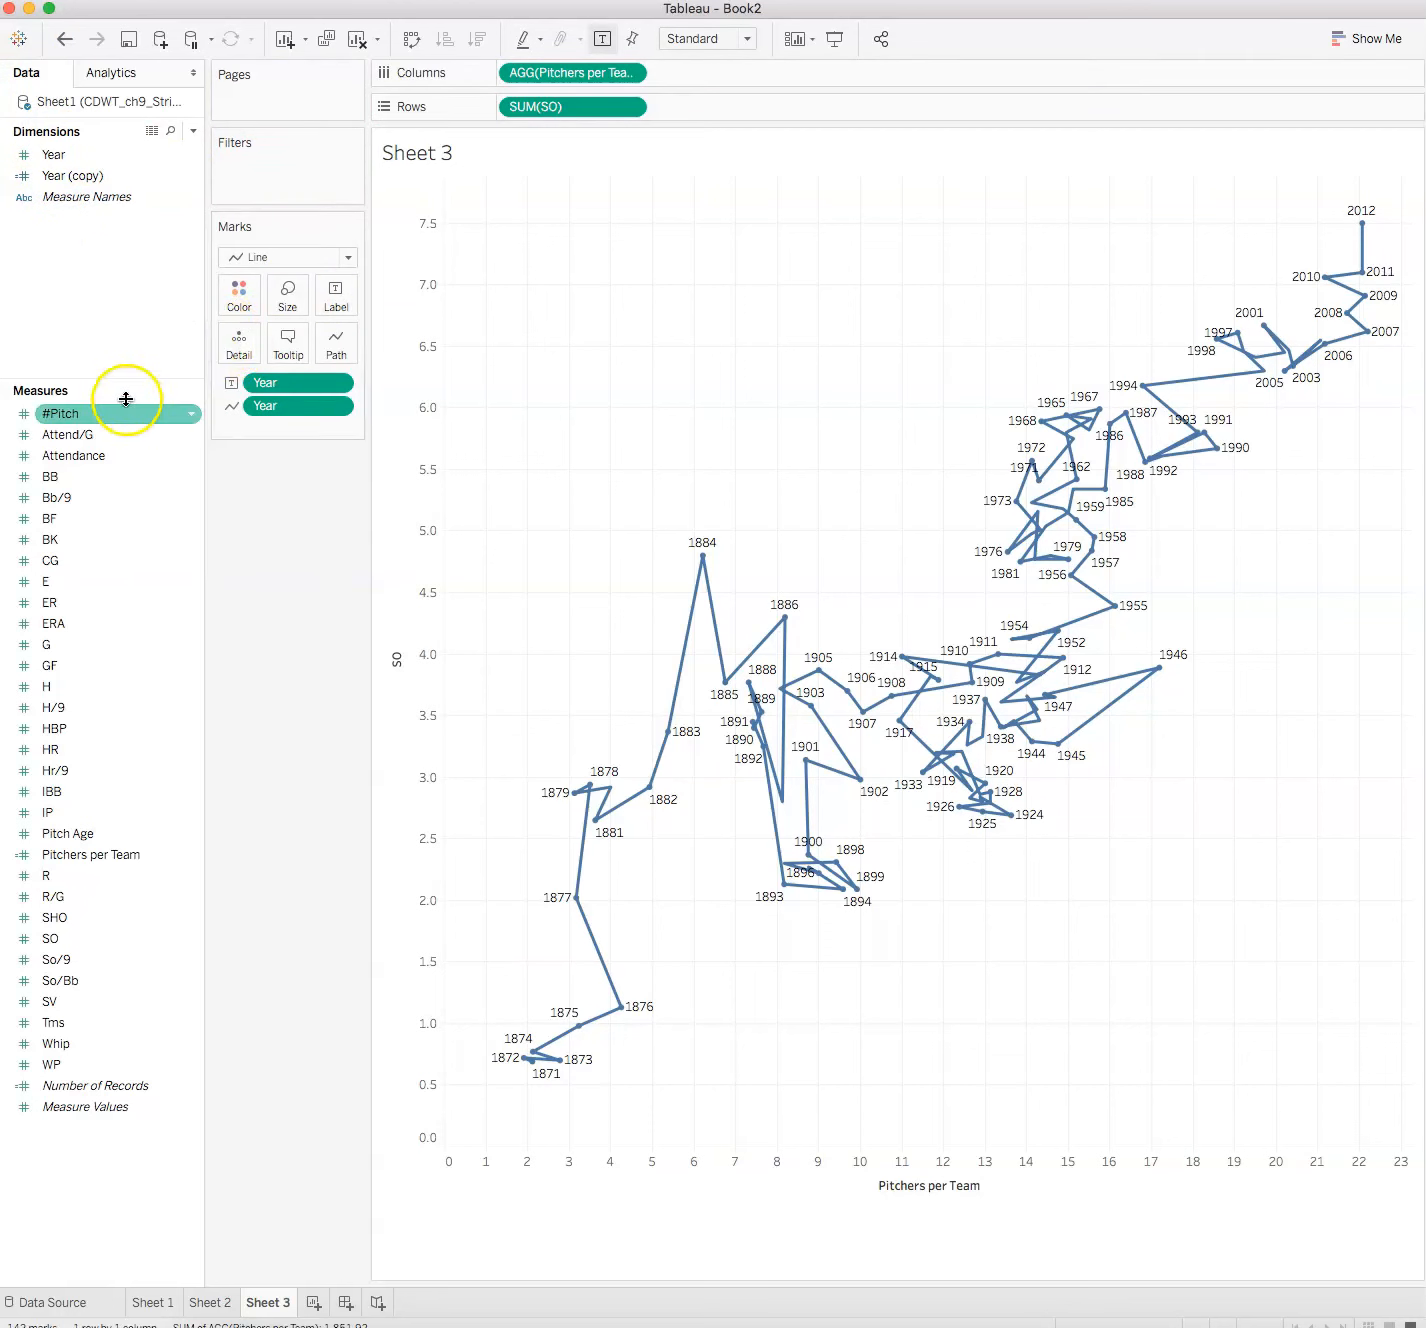
left_click(112, 74)
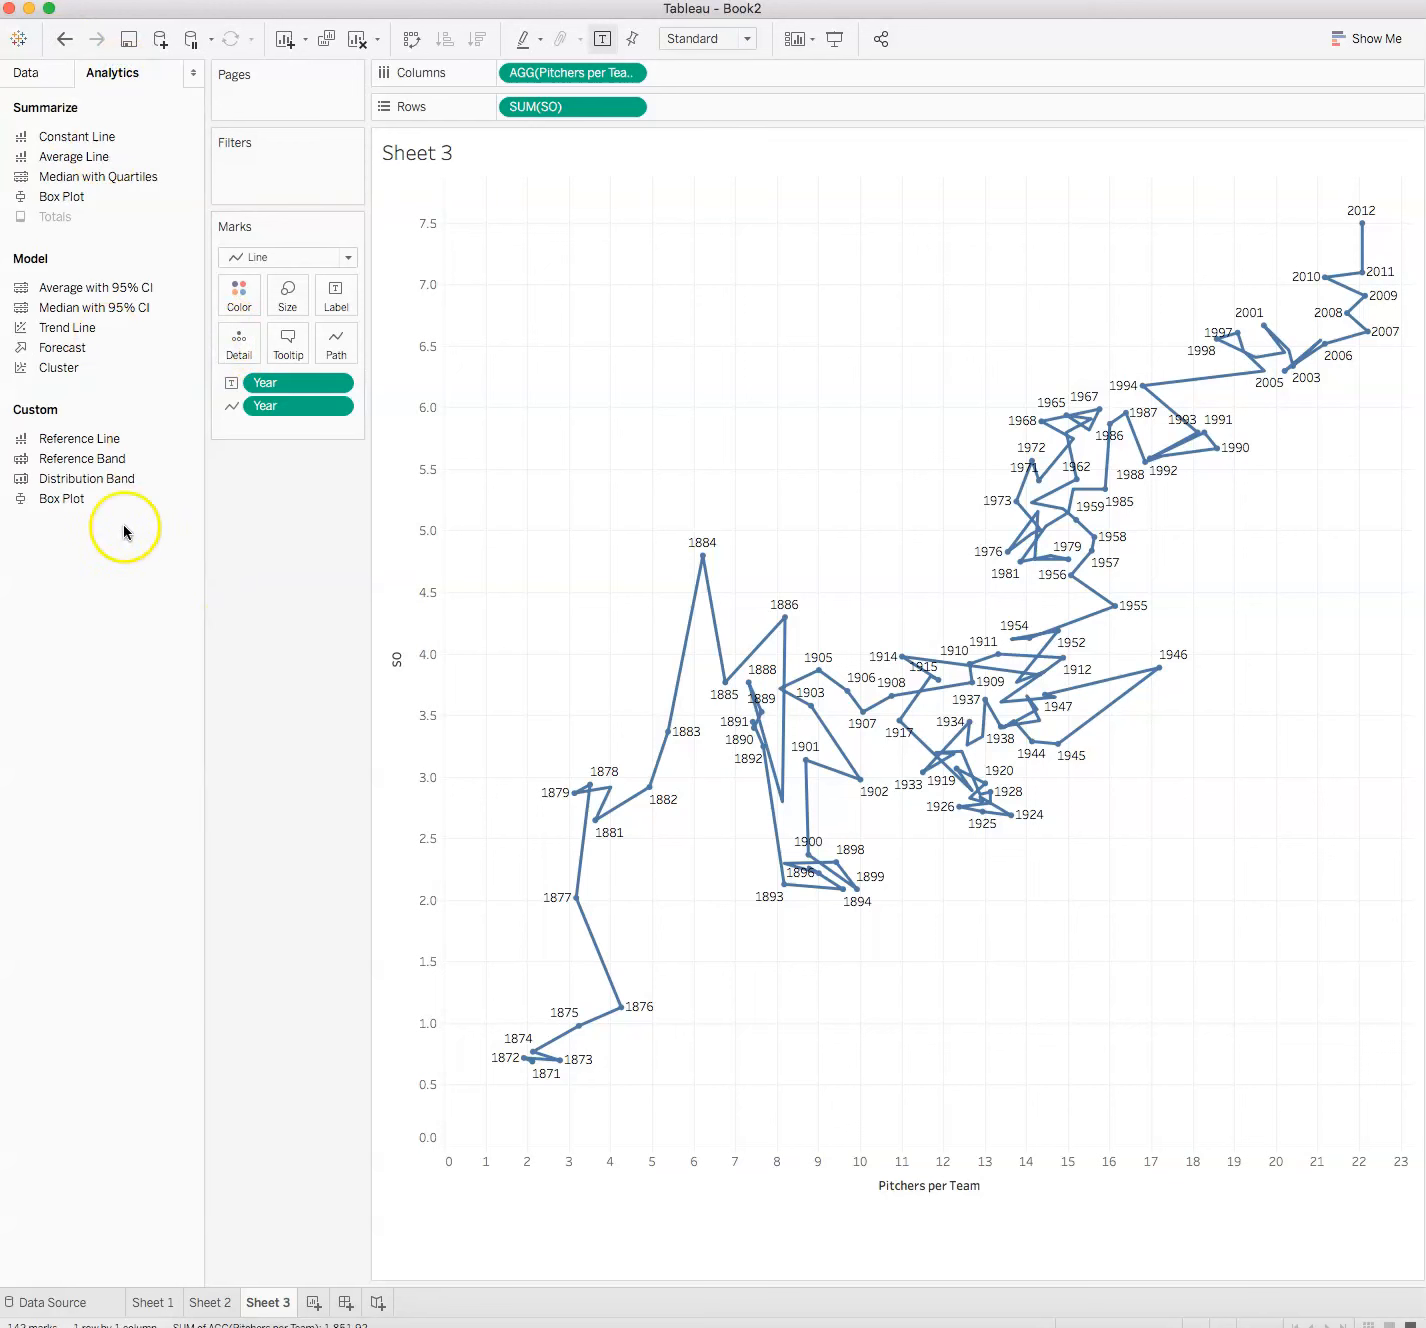
left_click_drag(52, 322, 558, 213)
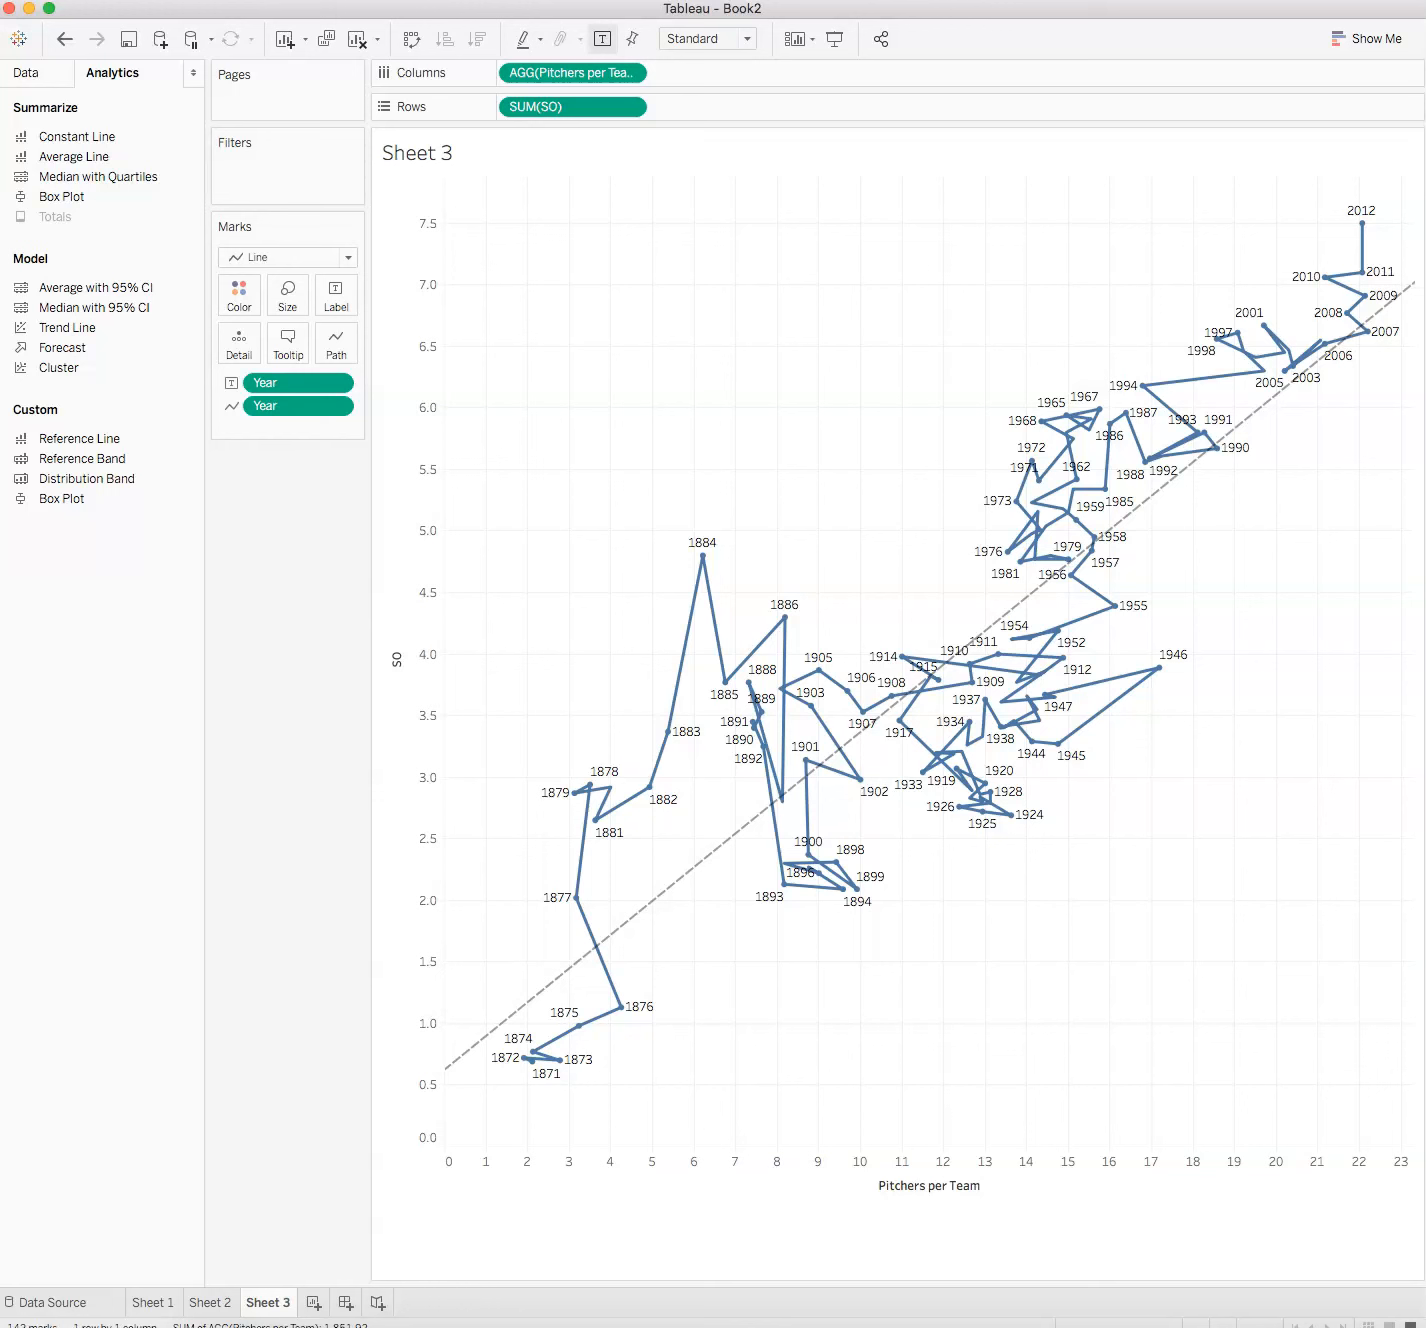
Add a second Pitchers per Team field to the columns and combine the two plots as a dual axis
mouse_move(1363, 219)
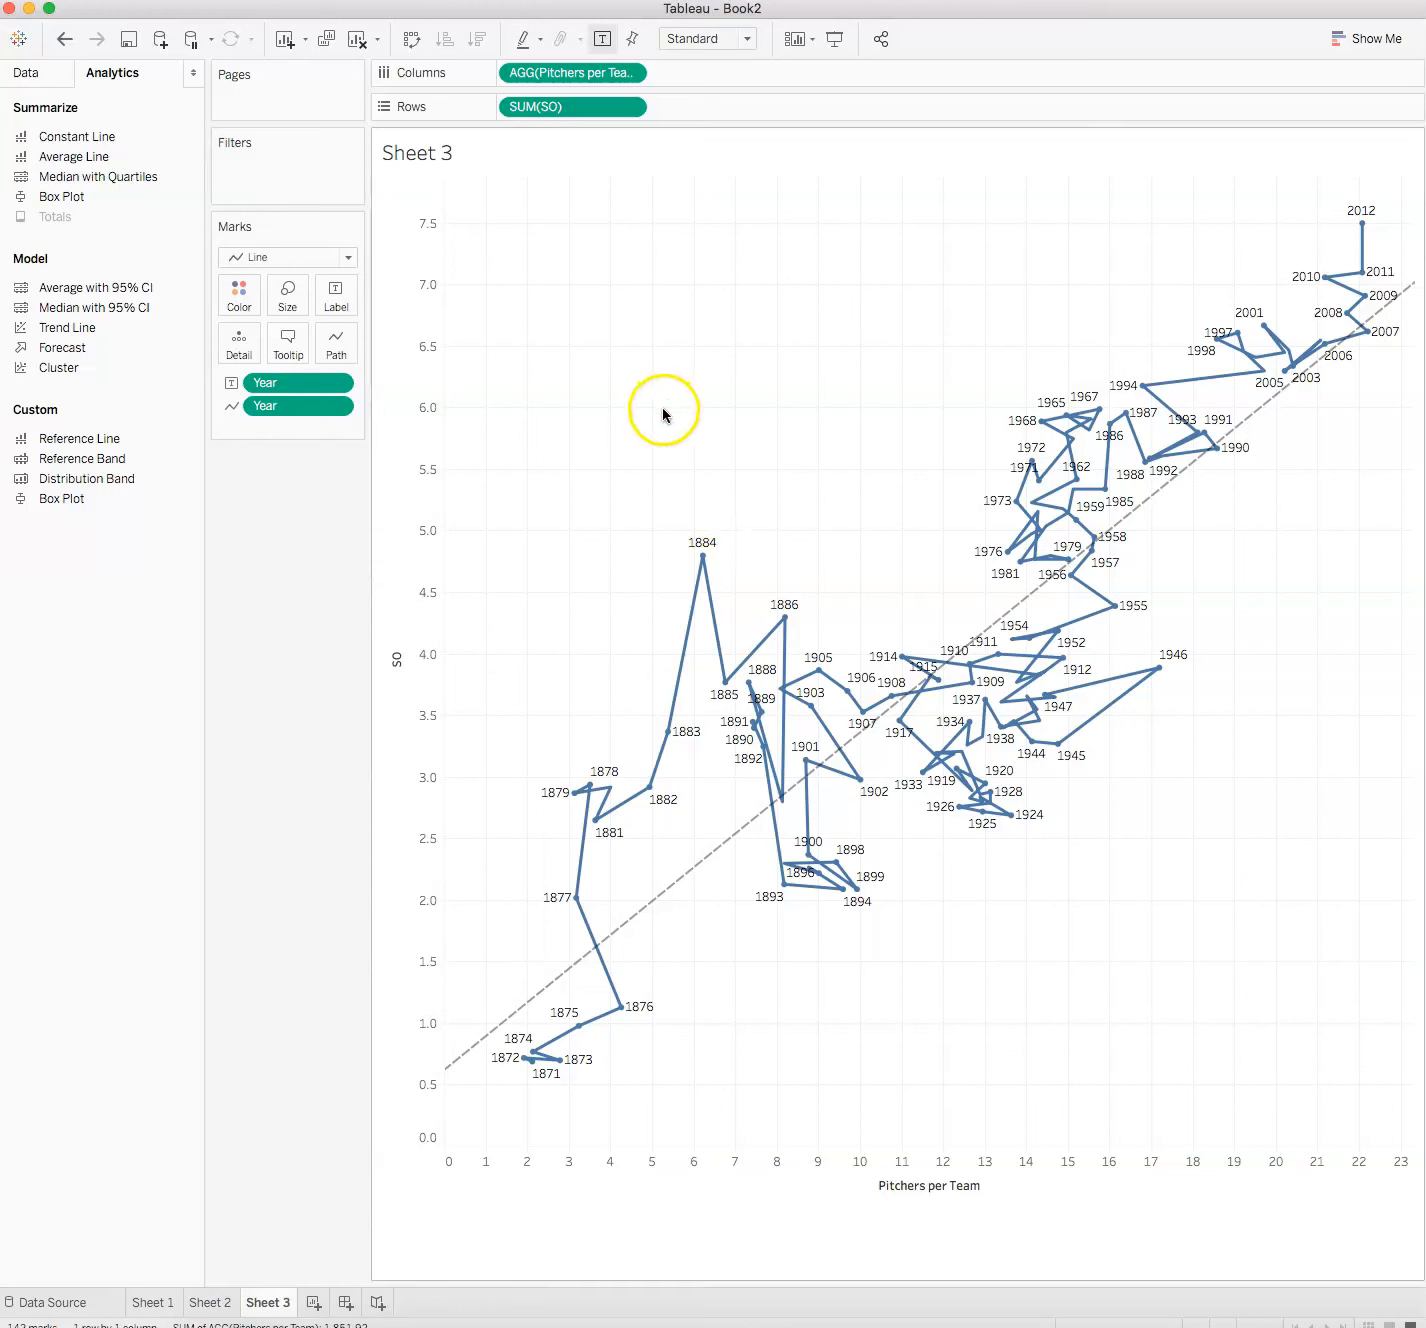
left_click(25, 74)
left_click(78, 858)
left_click_drag(78, 858, 736, 80)
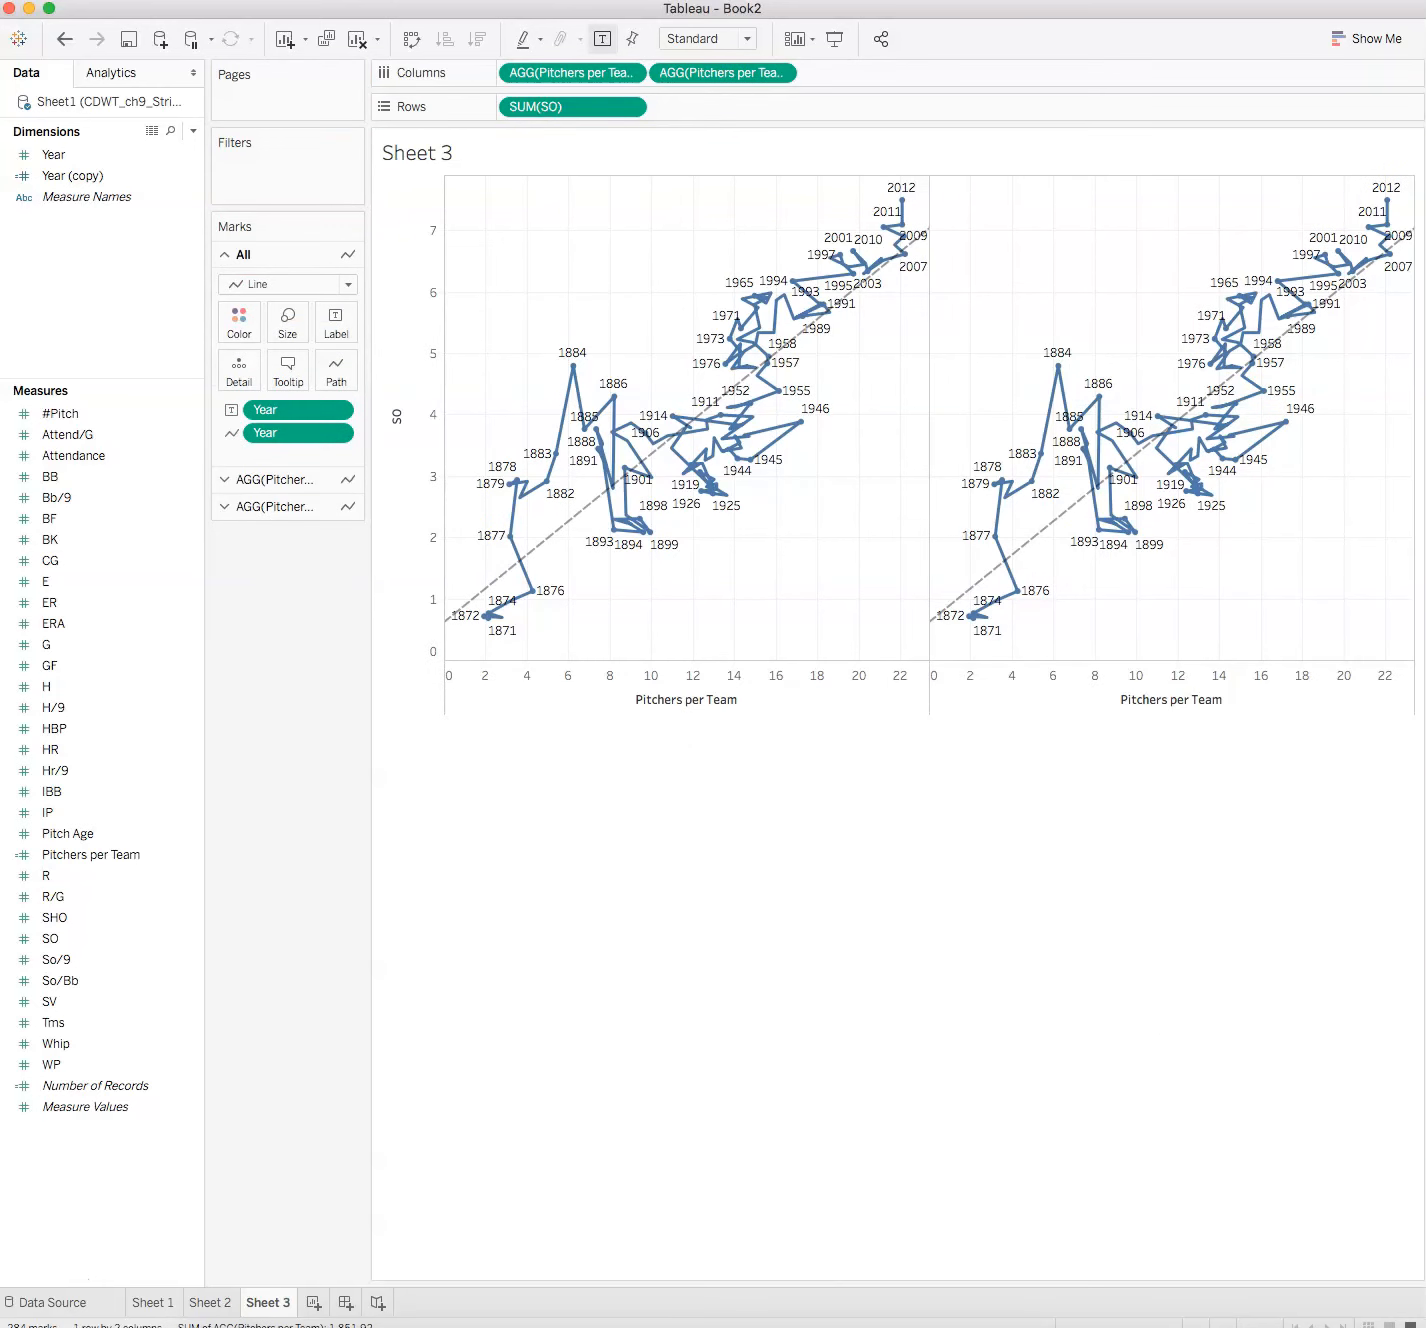
left_click(779, 72)
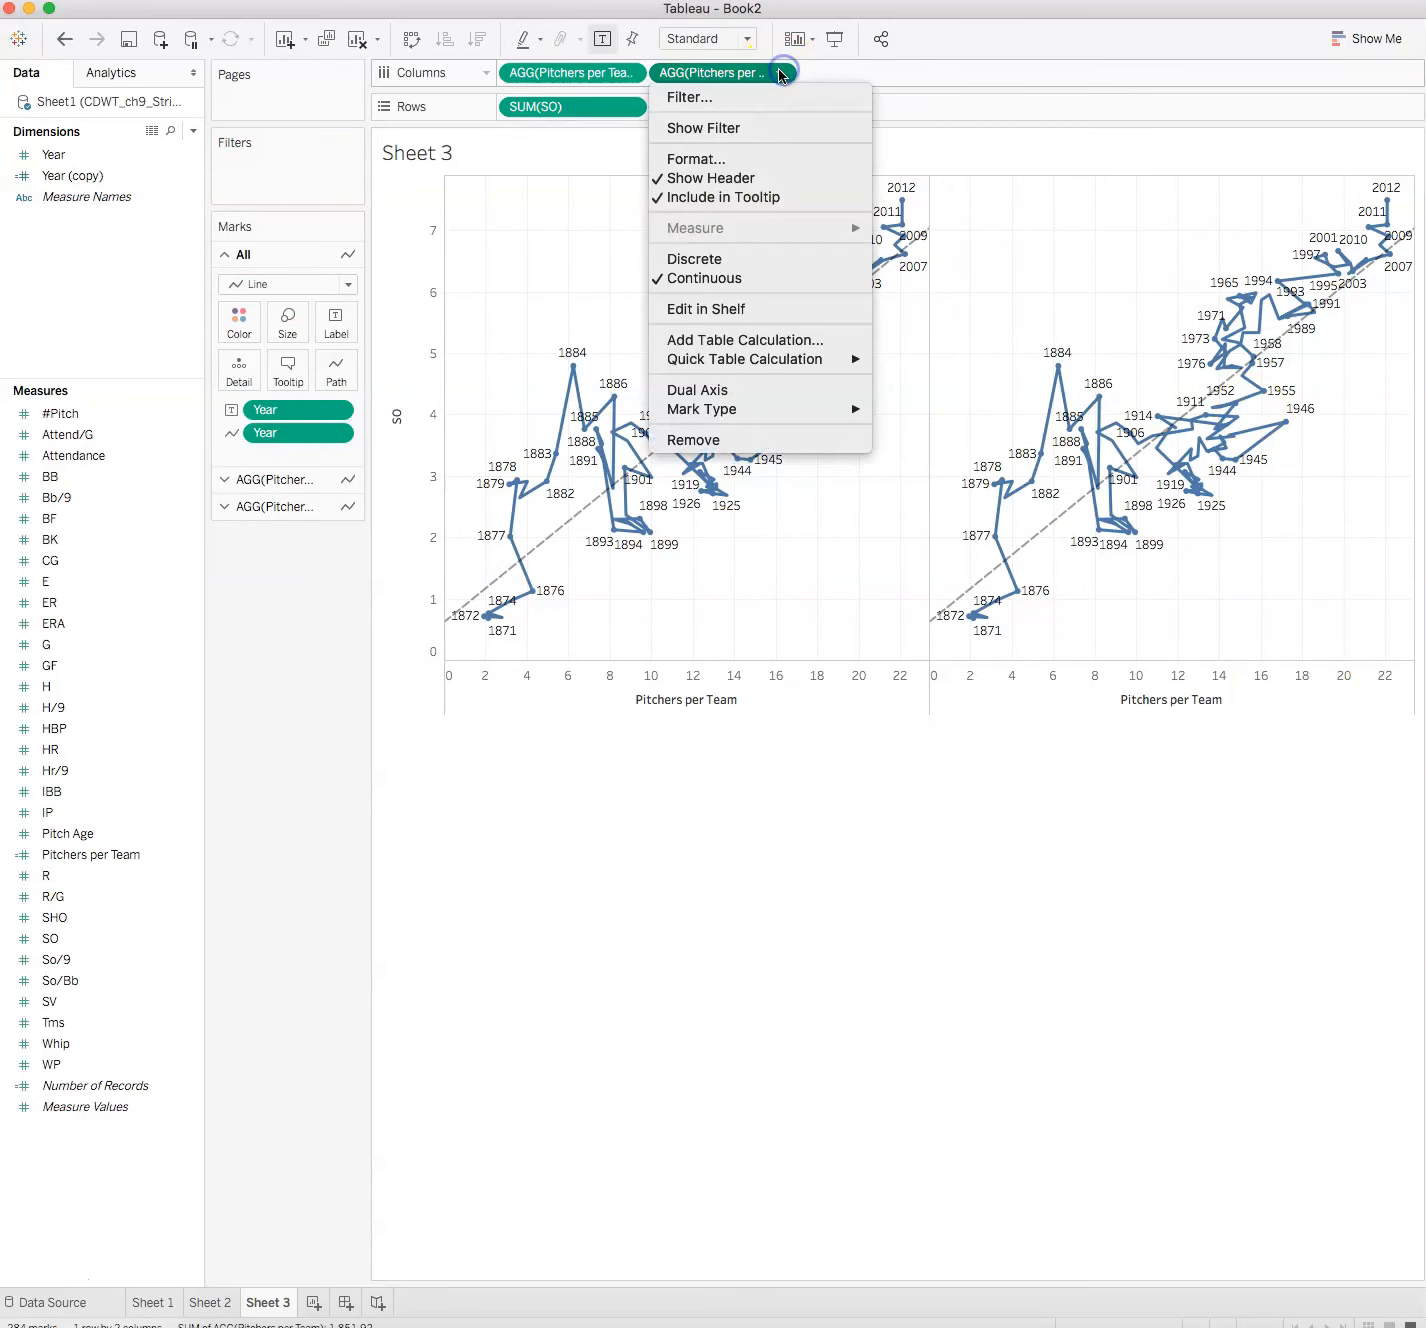
left_click(757, 391)
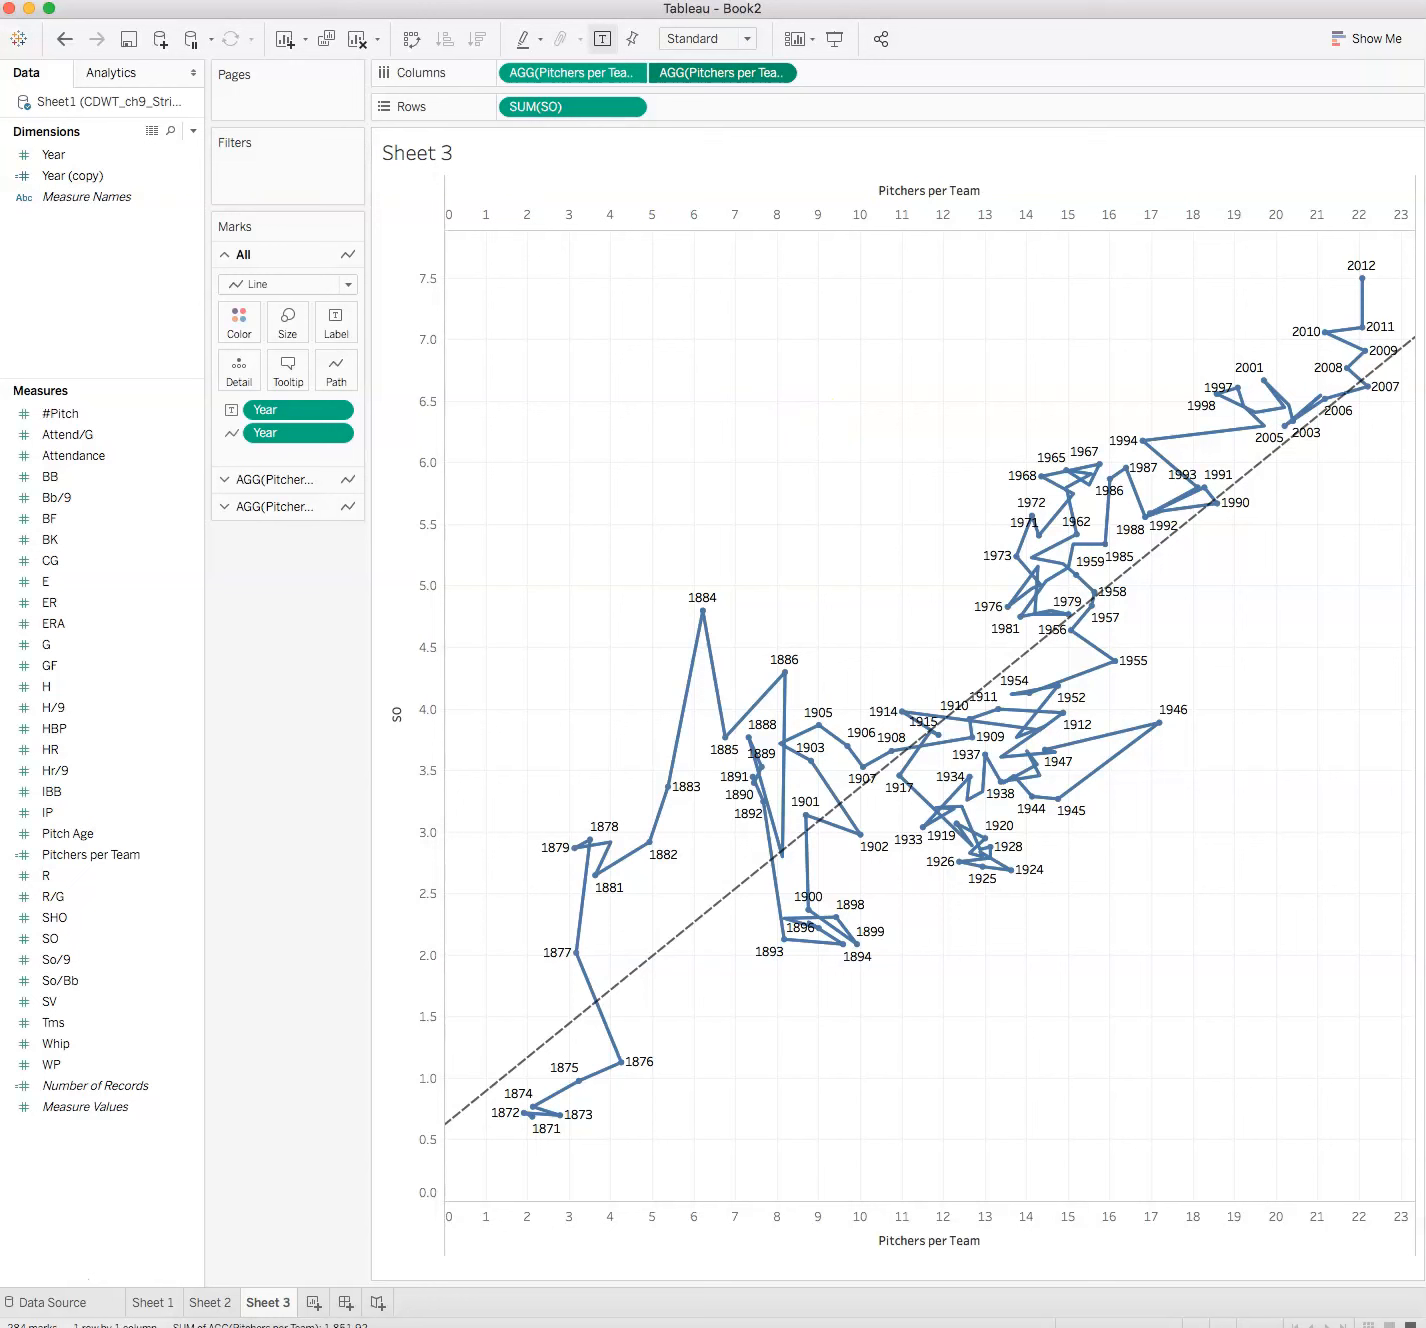
Synchronize the two Pitchers per Team axes and hide the header of the upper one
right_click(932, 186)
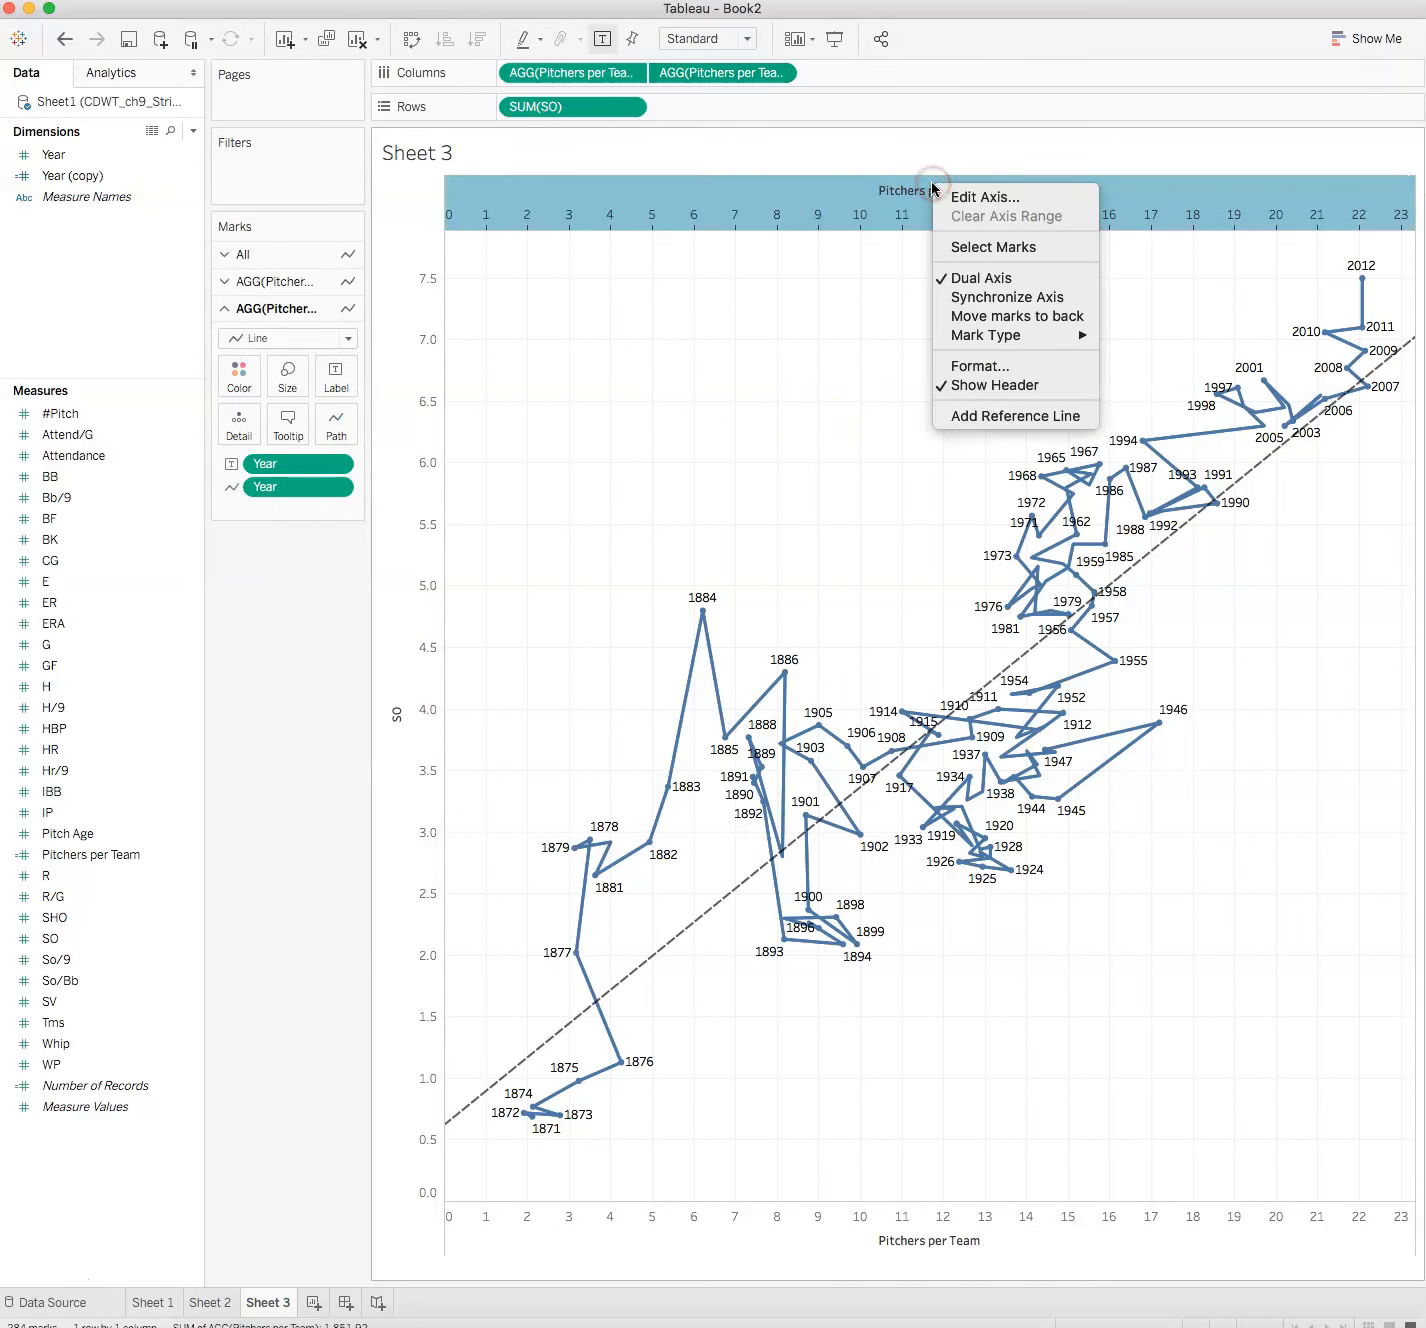
left_click(905, 189)
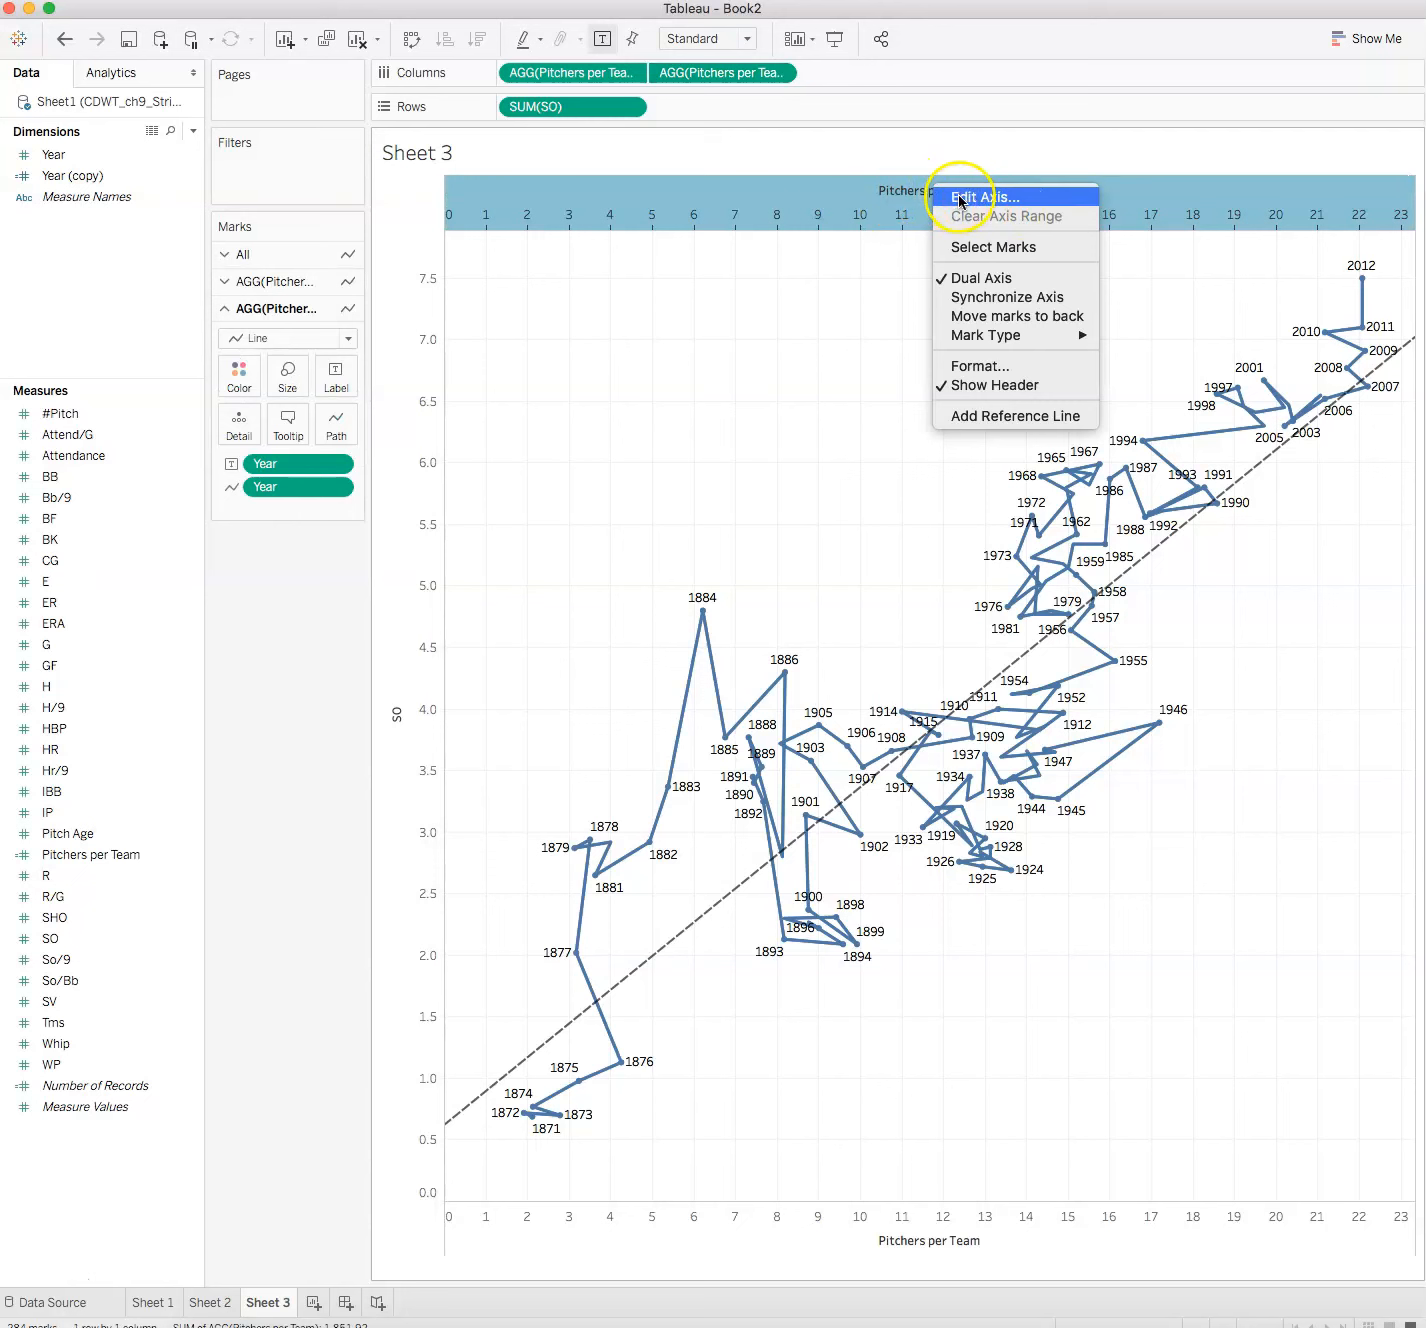
left_click(1046, 299)
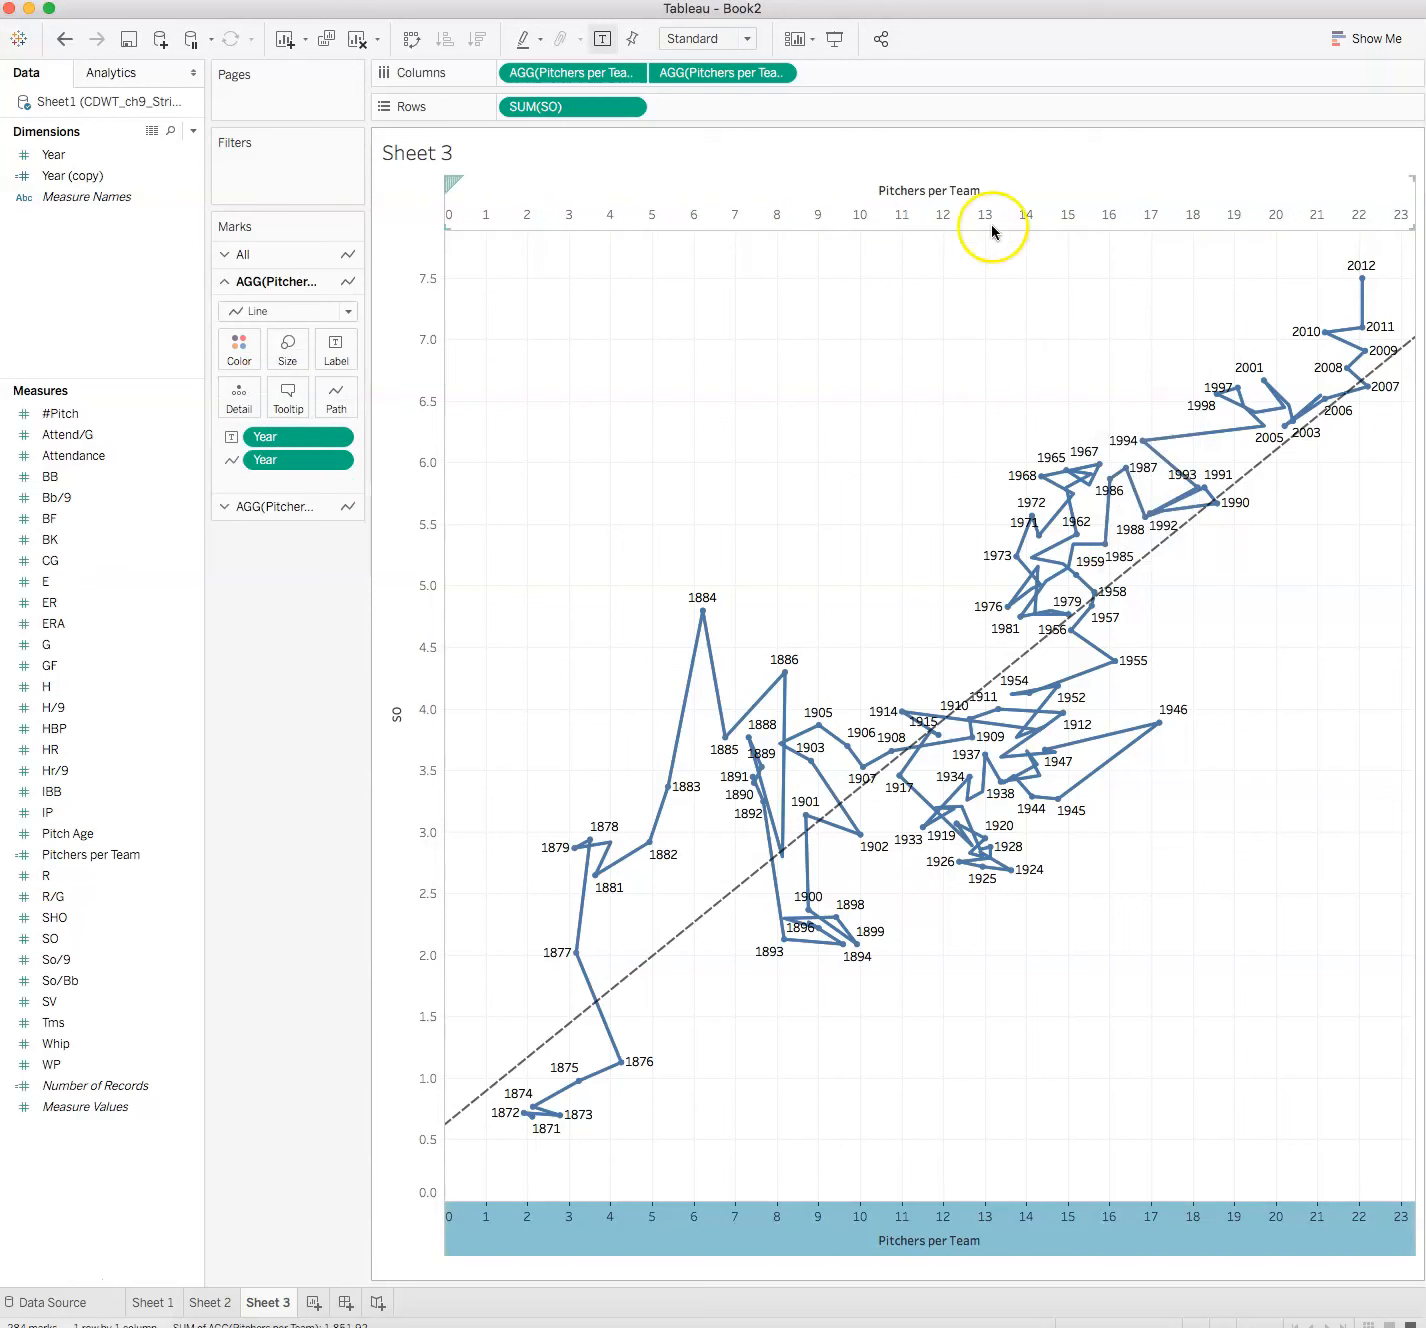
right_click(950, 191)
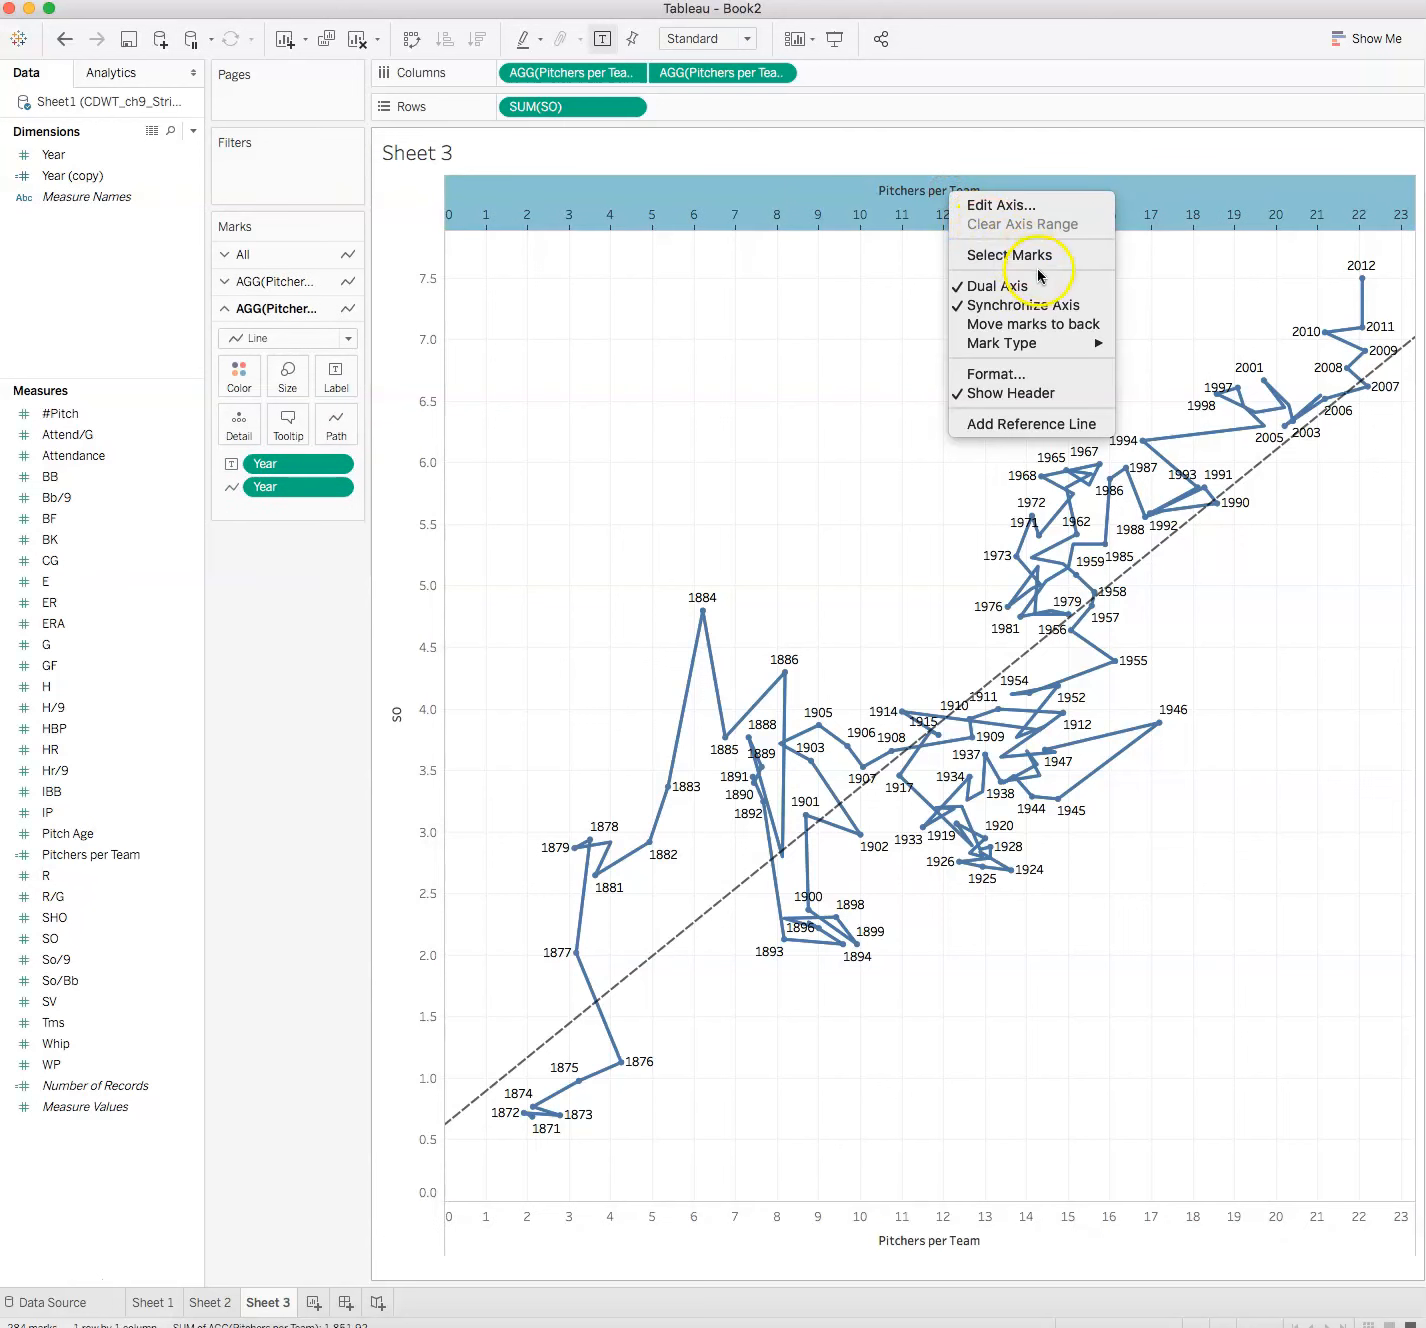
left_click(1060, 393)
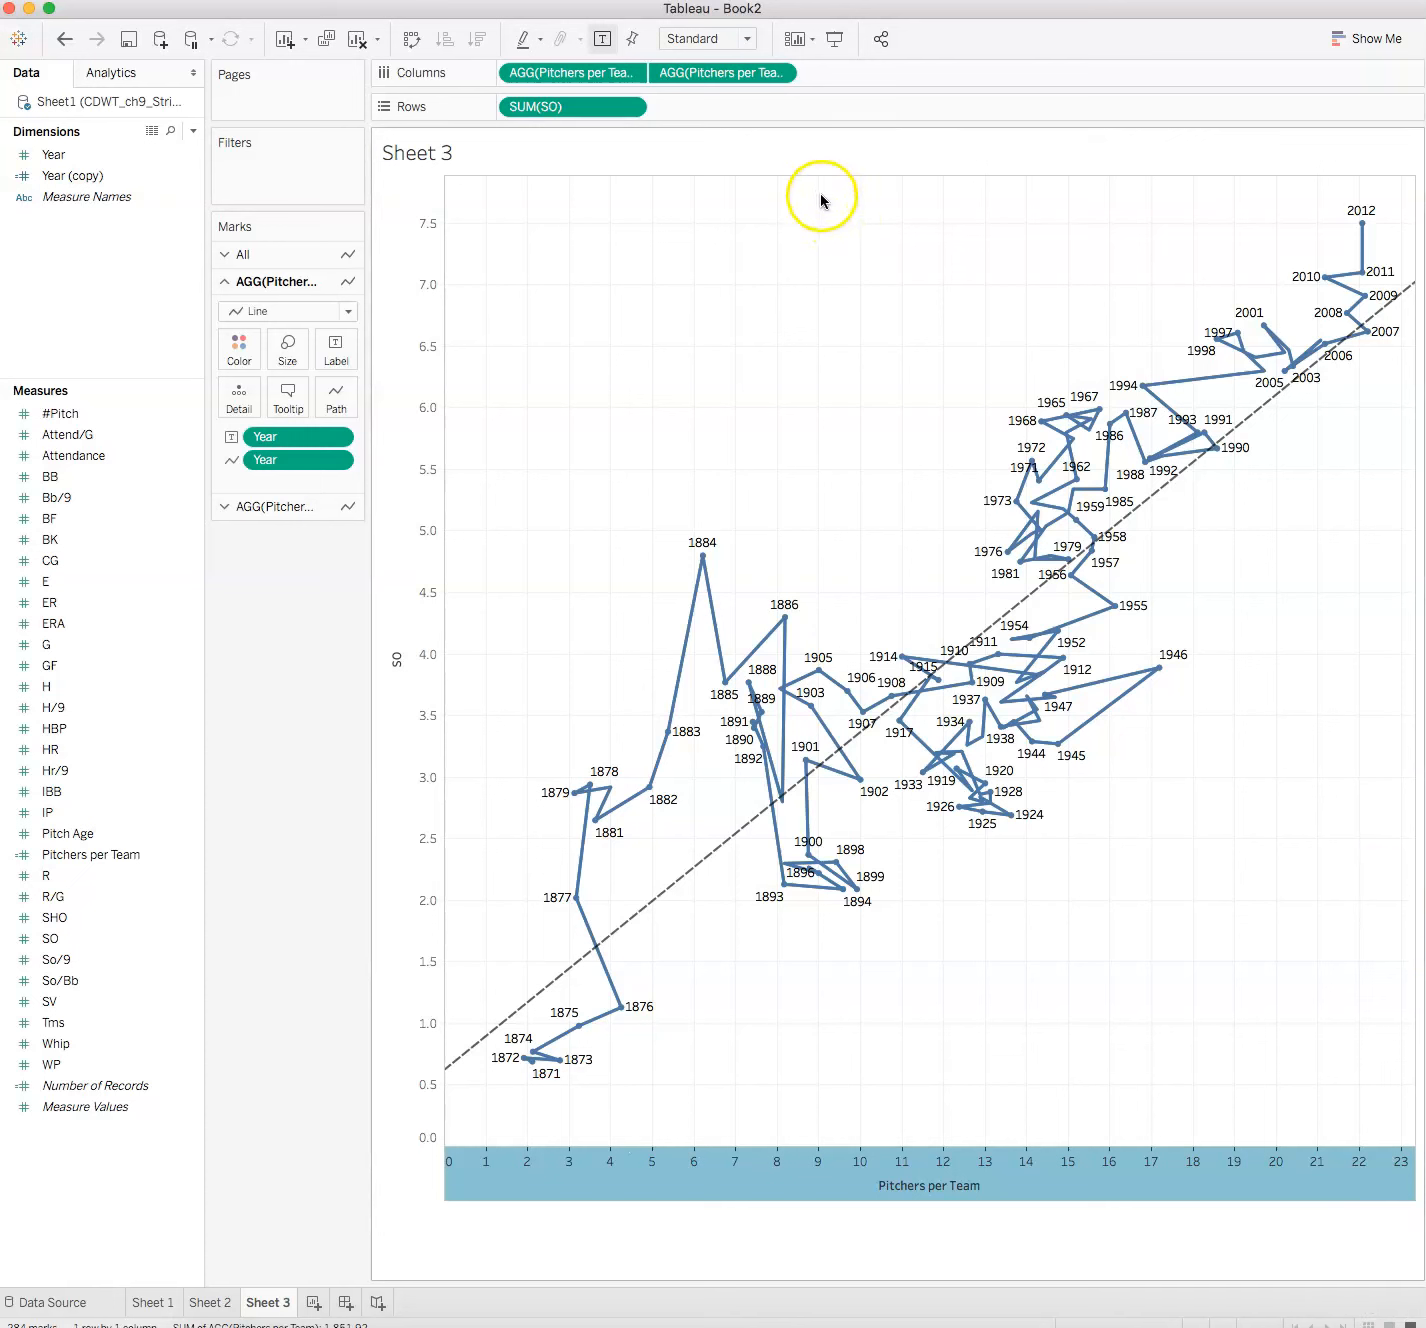
Set the mark type of the second Pitchers per Team layer to Circle
left_click(283, 259)
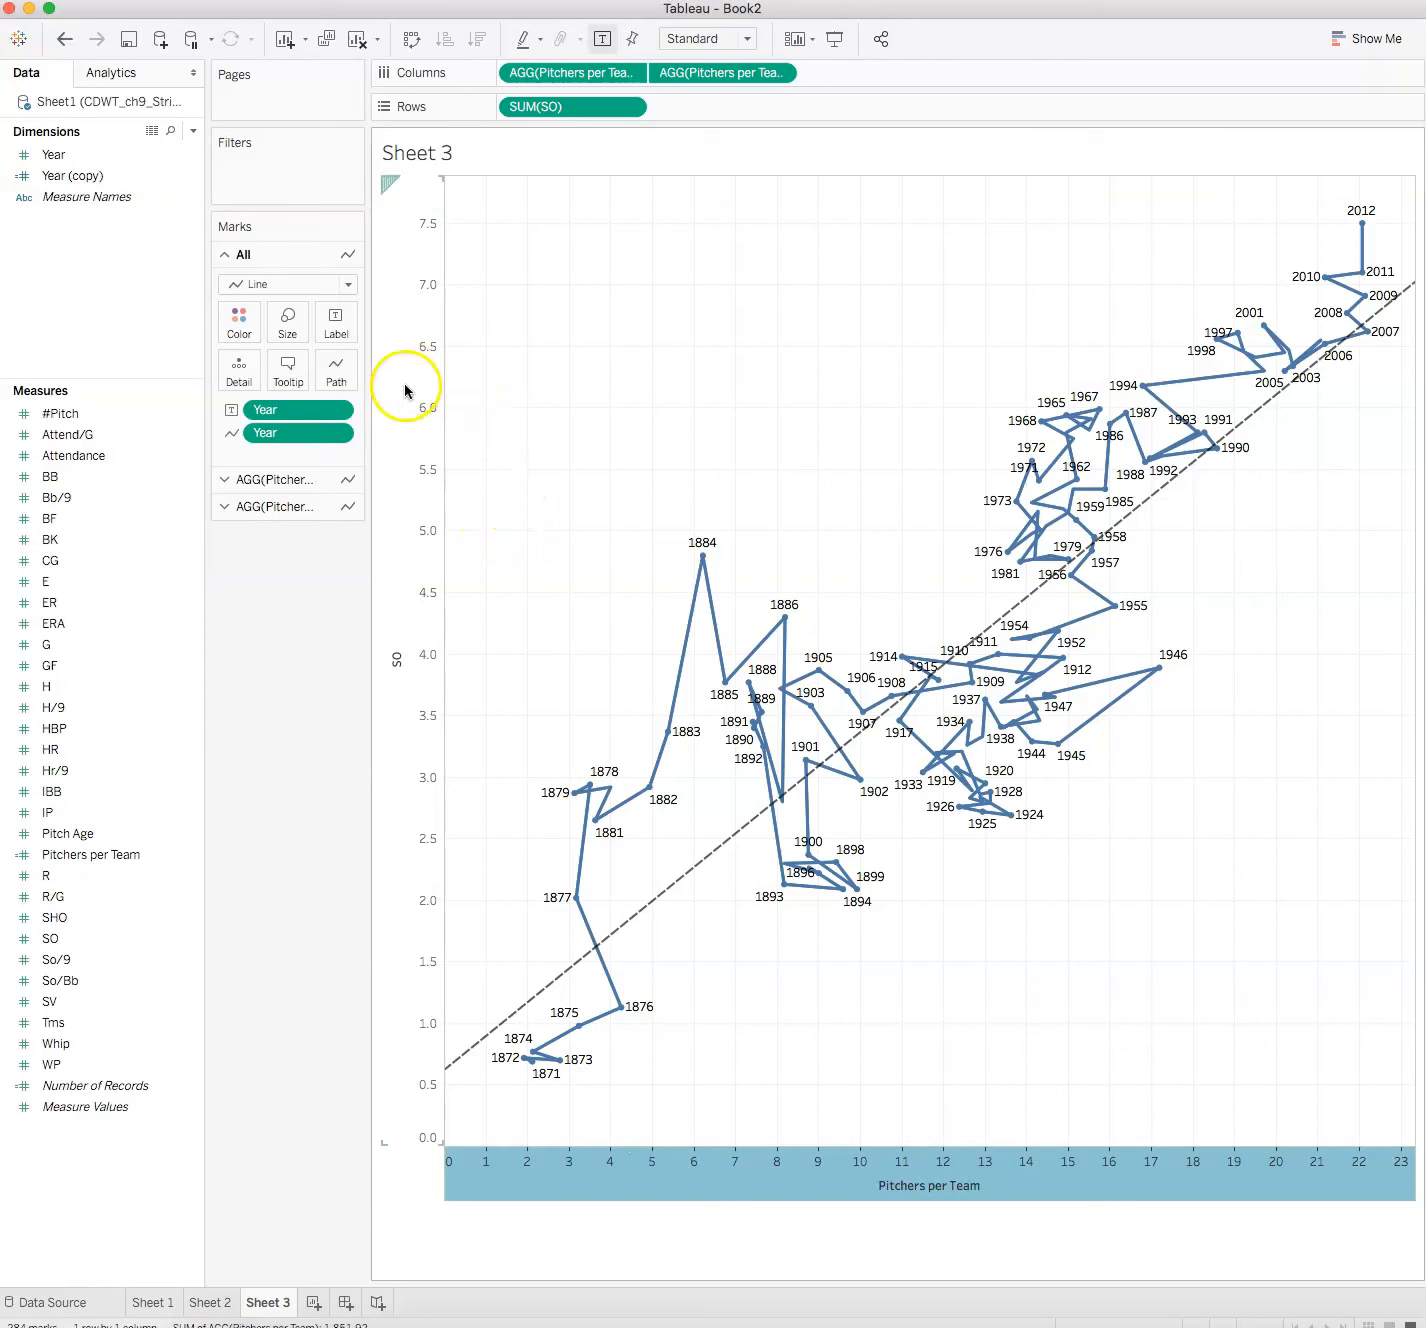
left_click(240, 506)
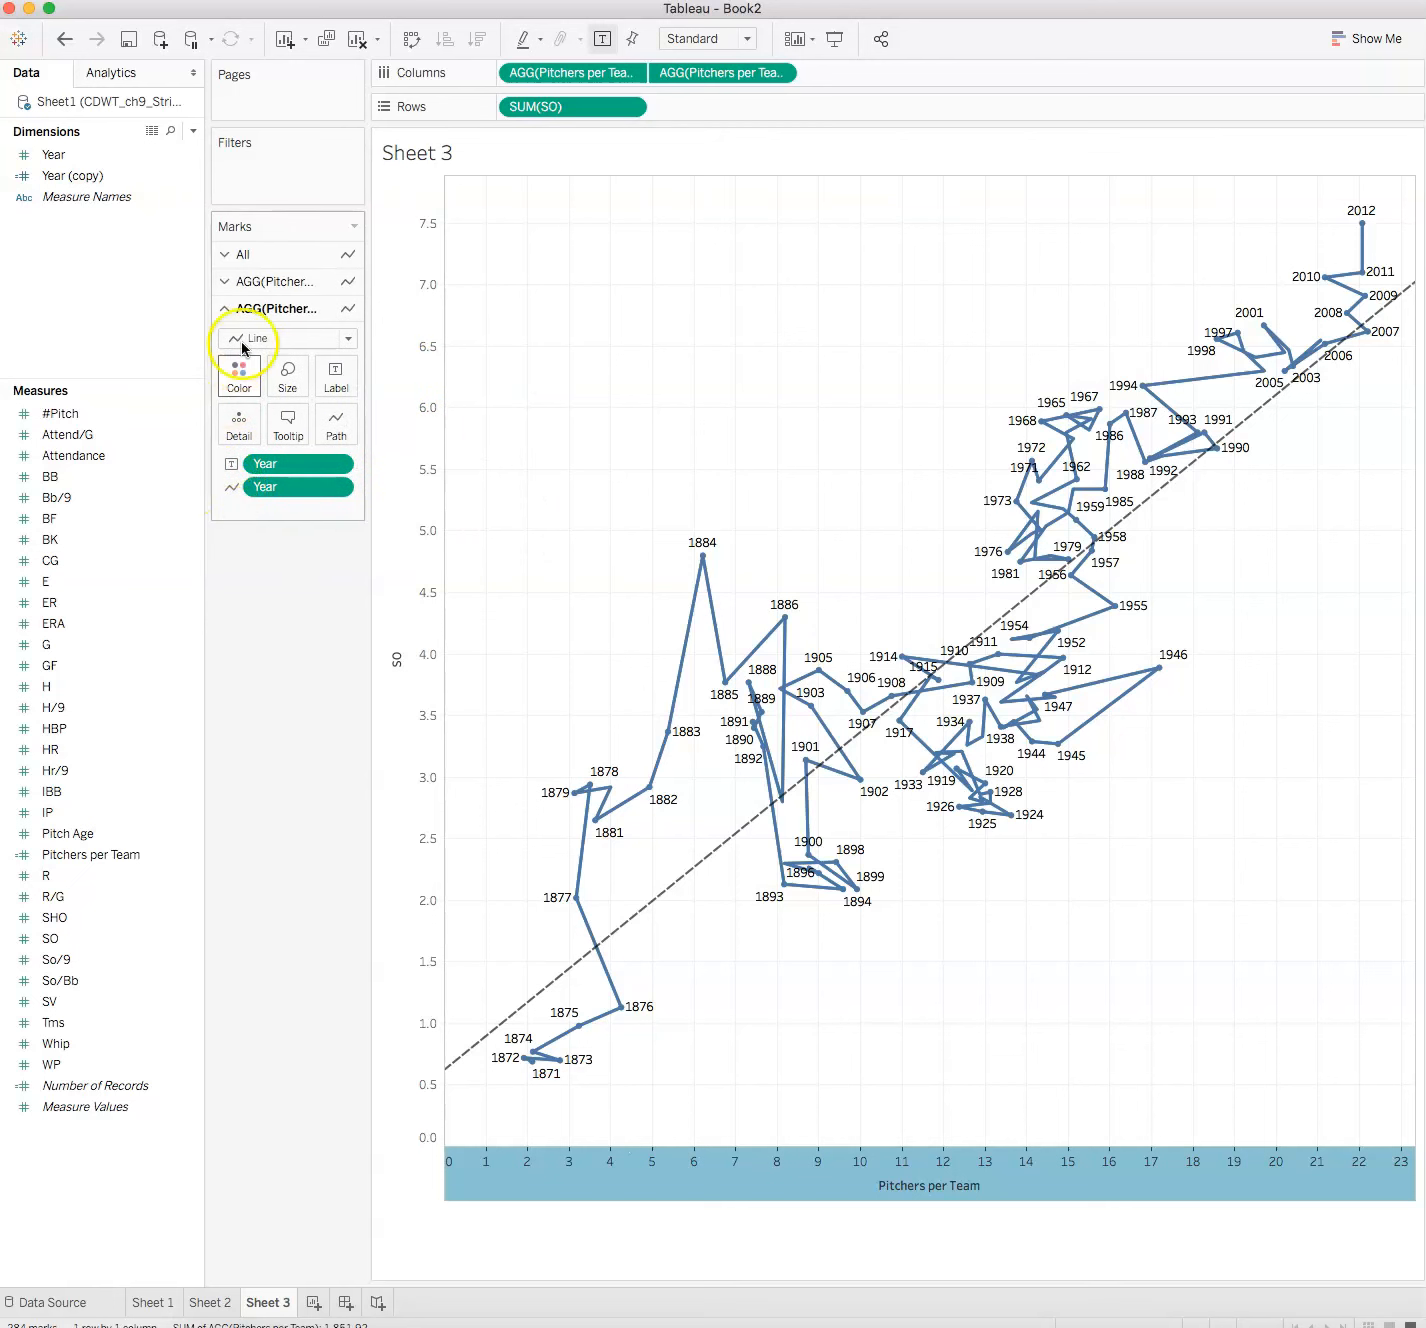
left_click(347, 339)
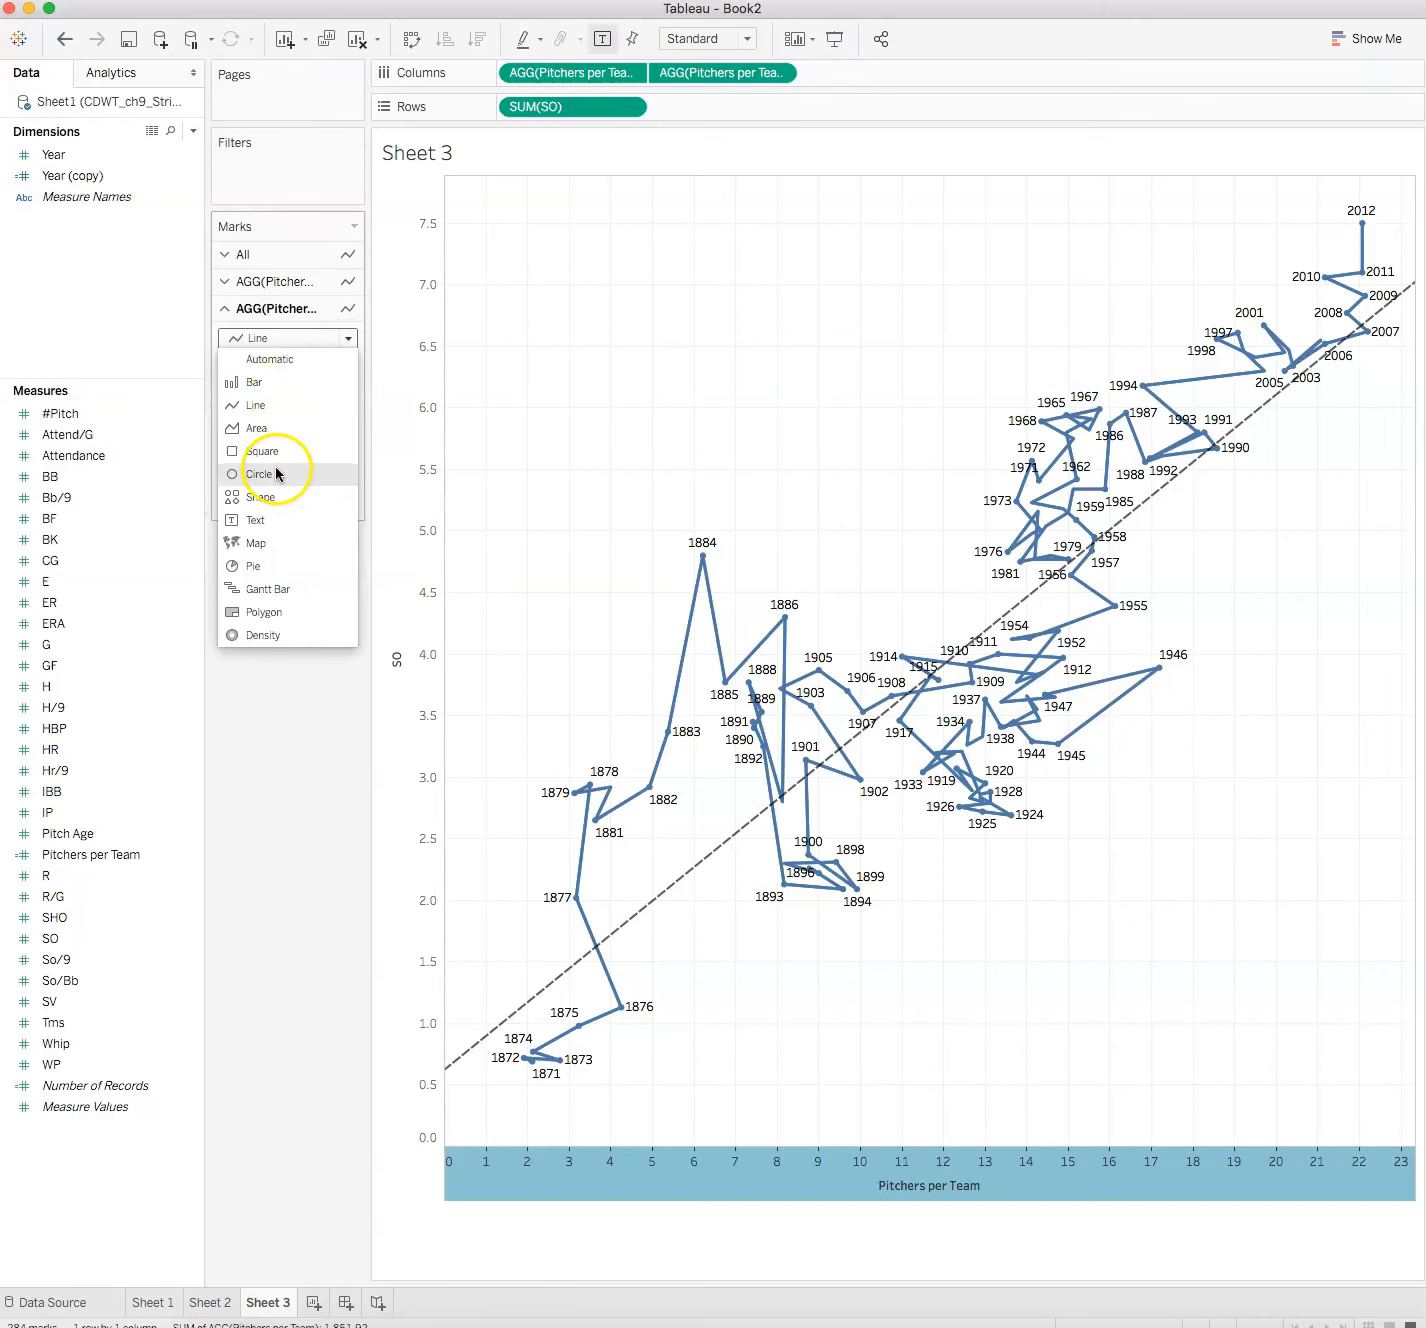
left_click(280, 474)
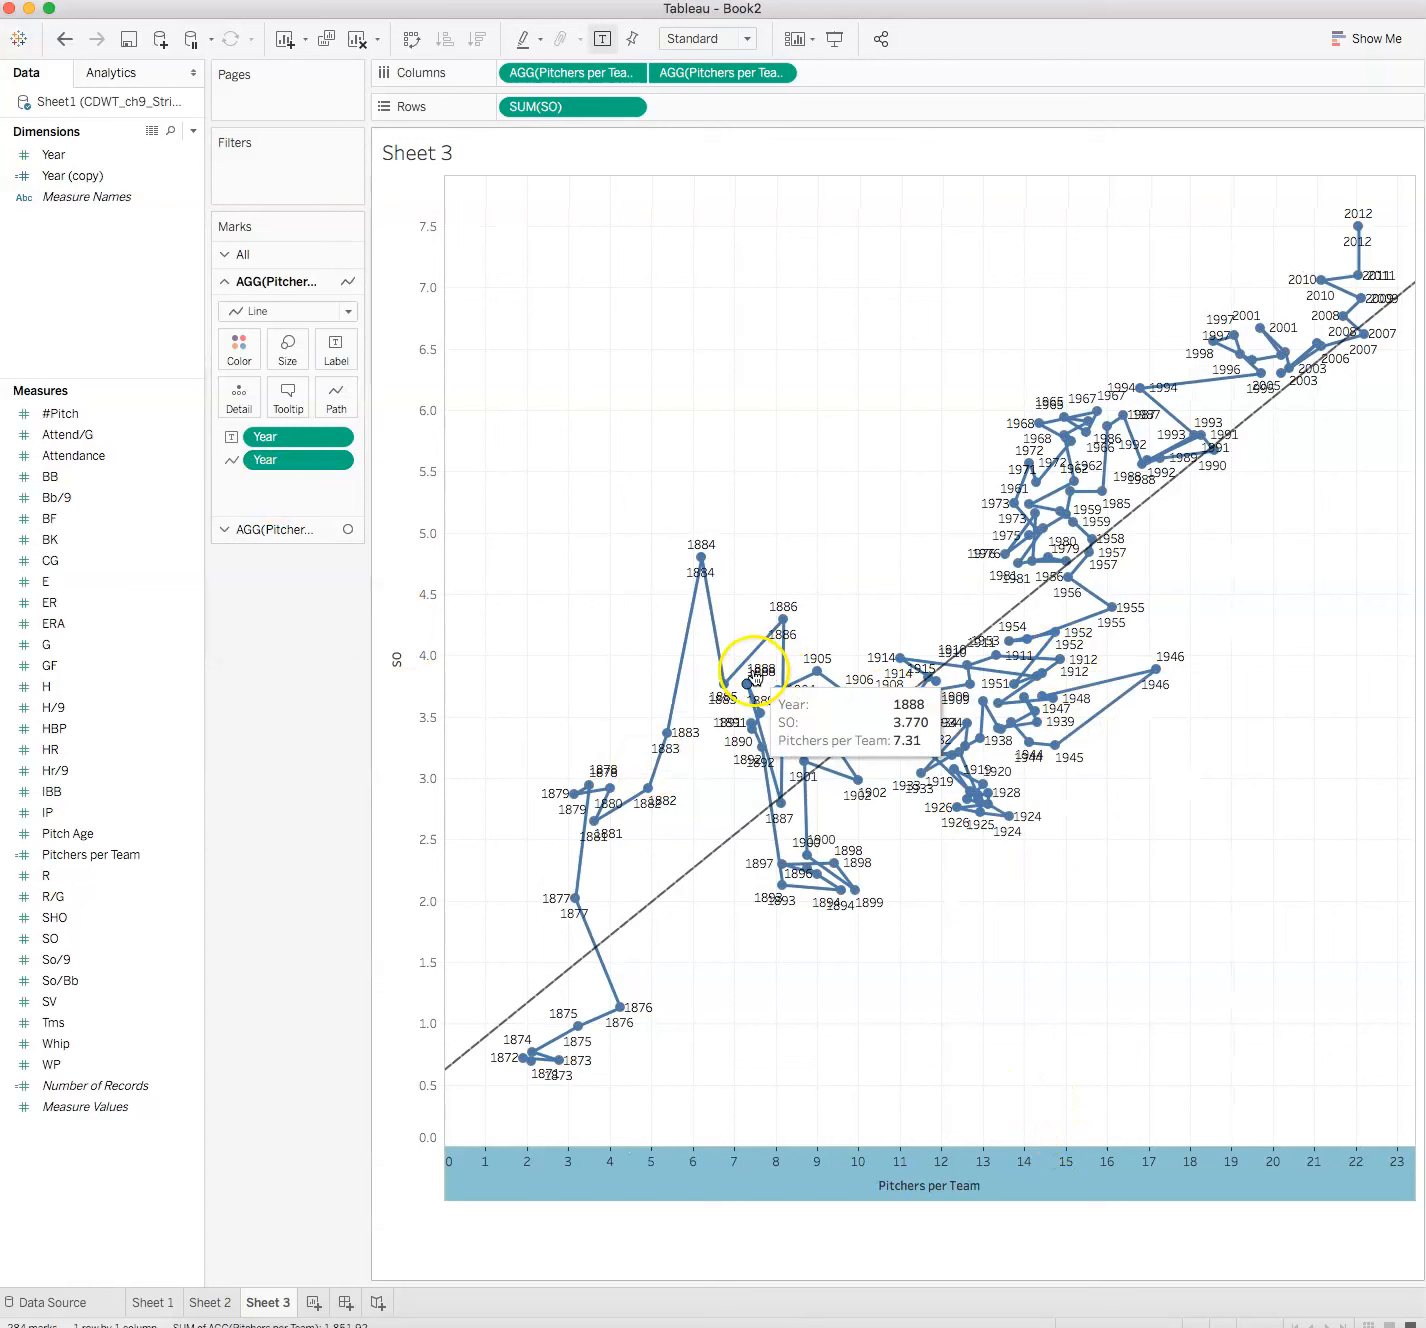
Try coloring the line layer white and undo the color change
left_click(240, 347)
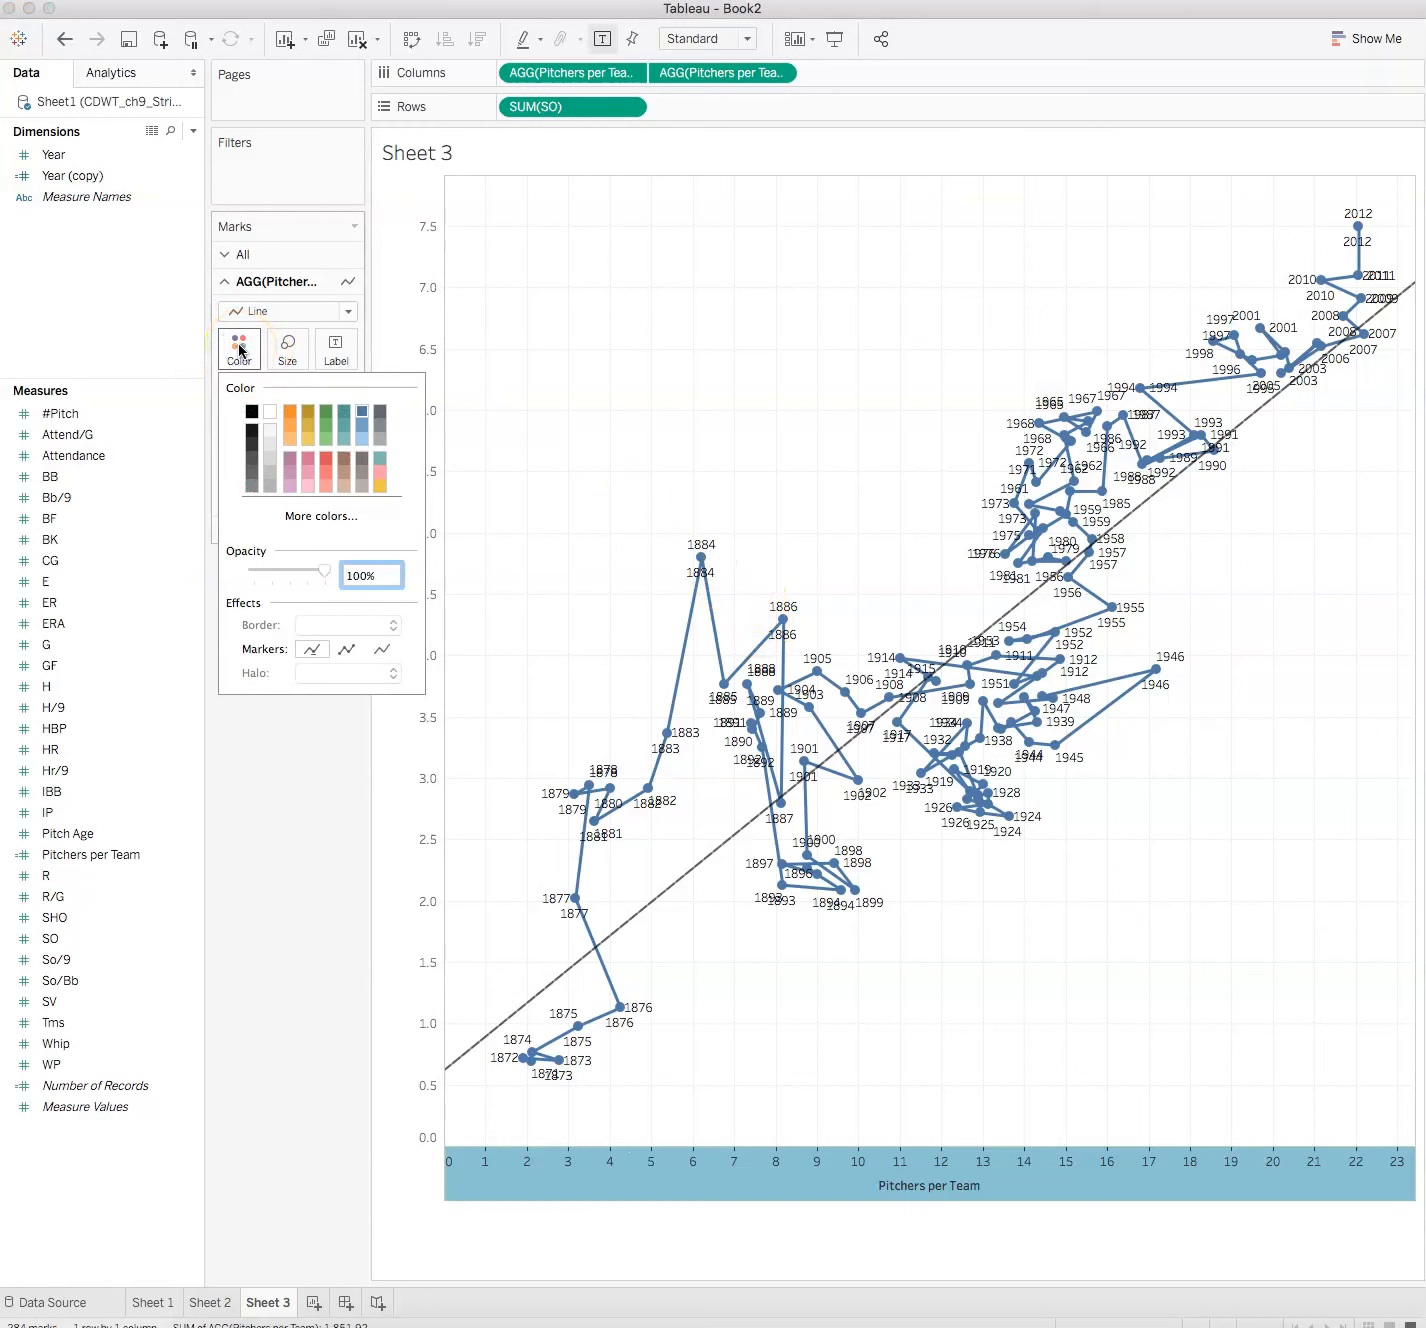
left_click(271, 413)
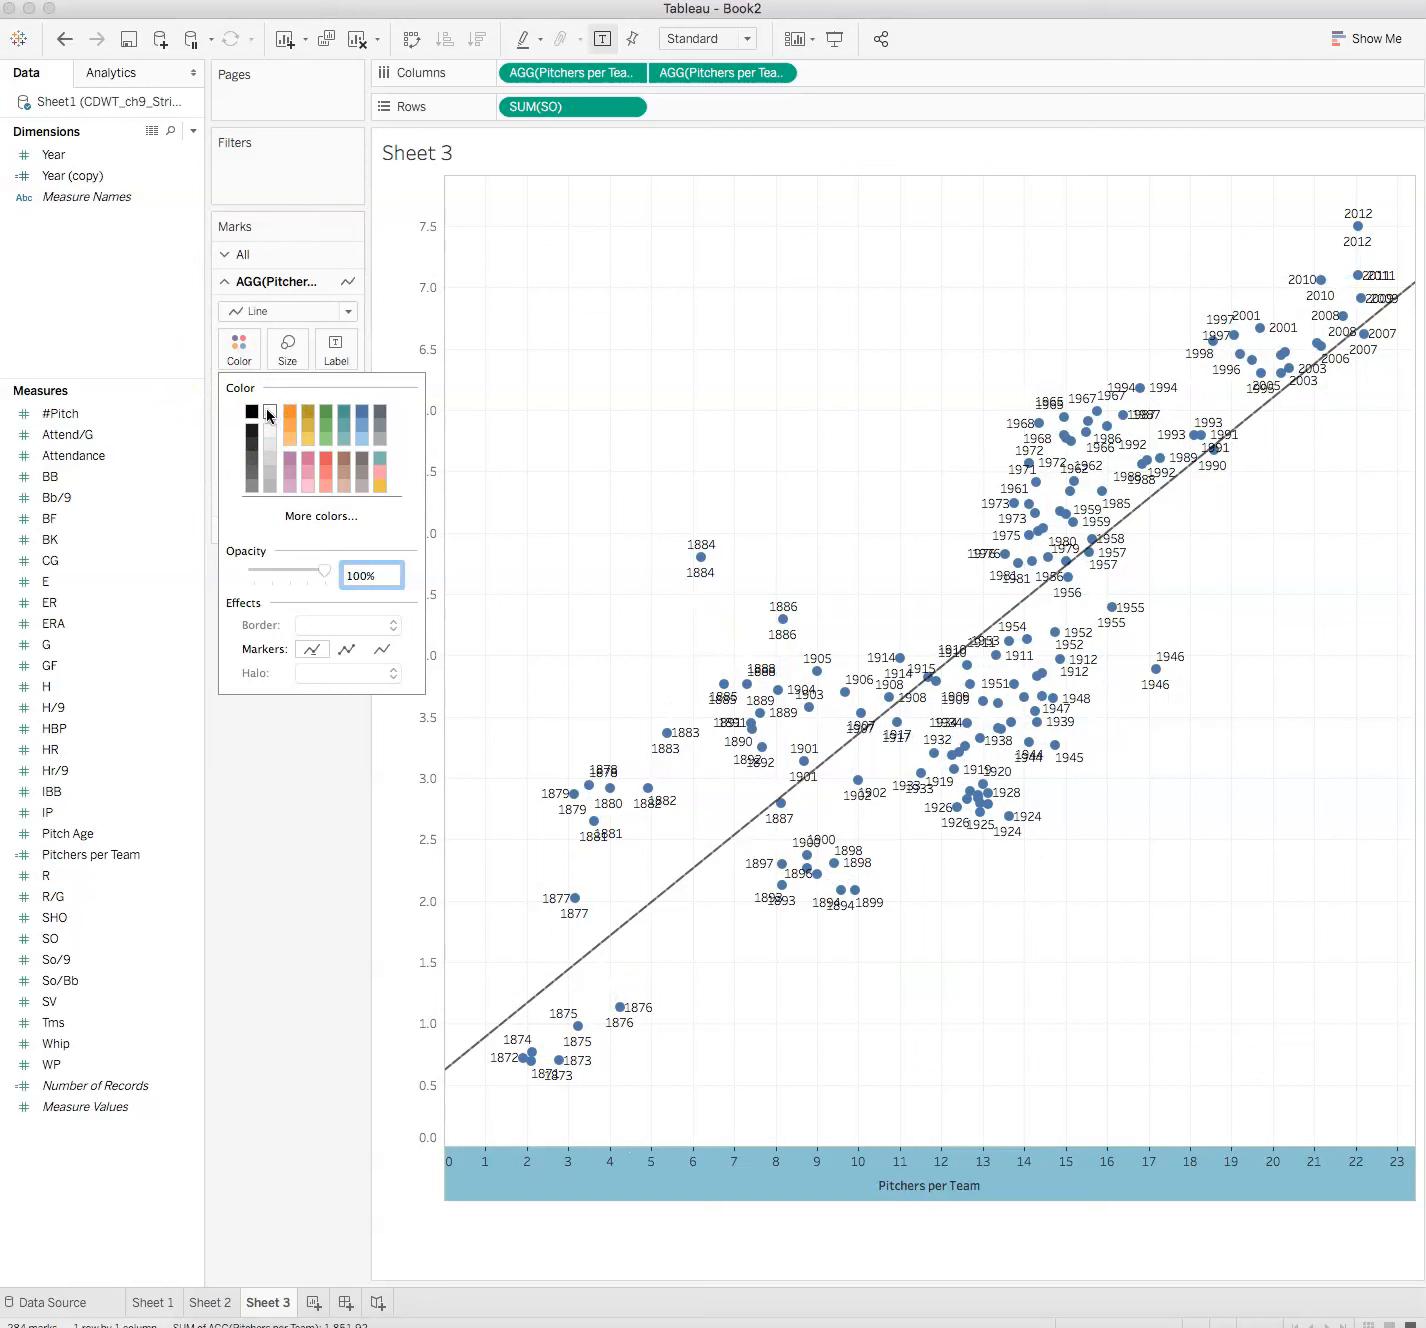
left_click(317, 795)
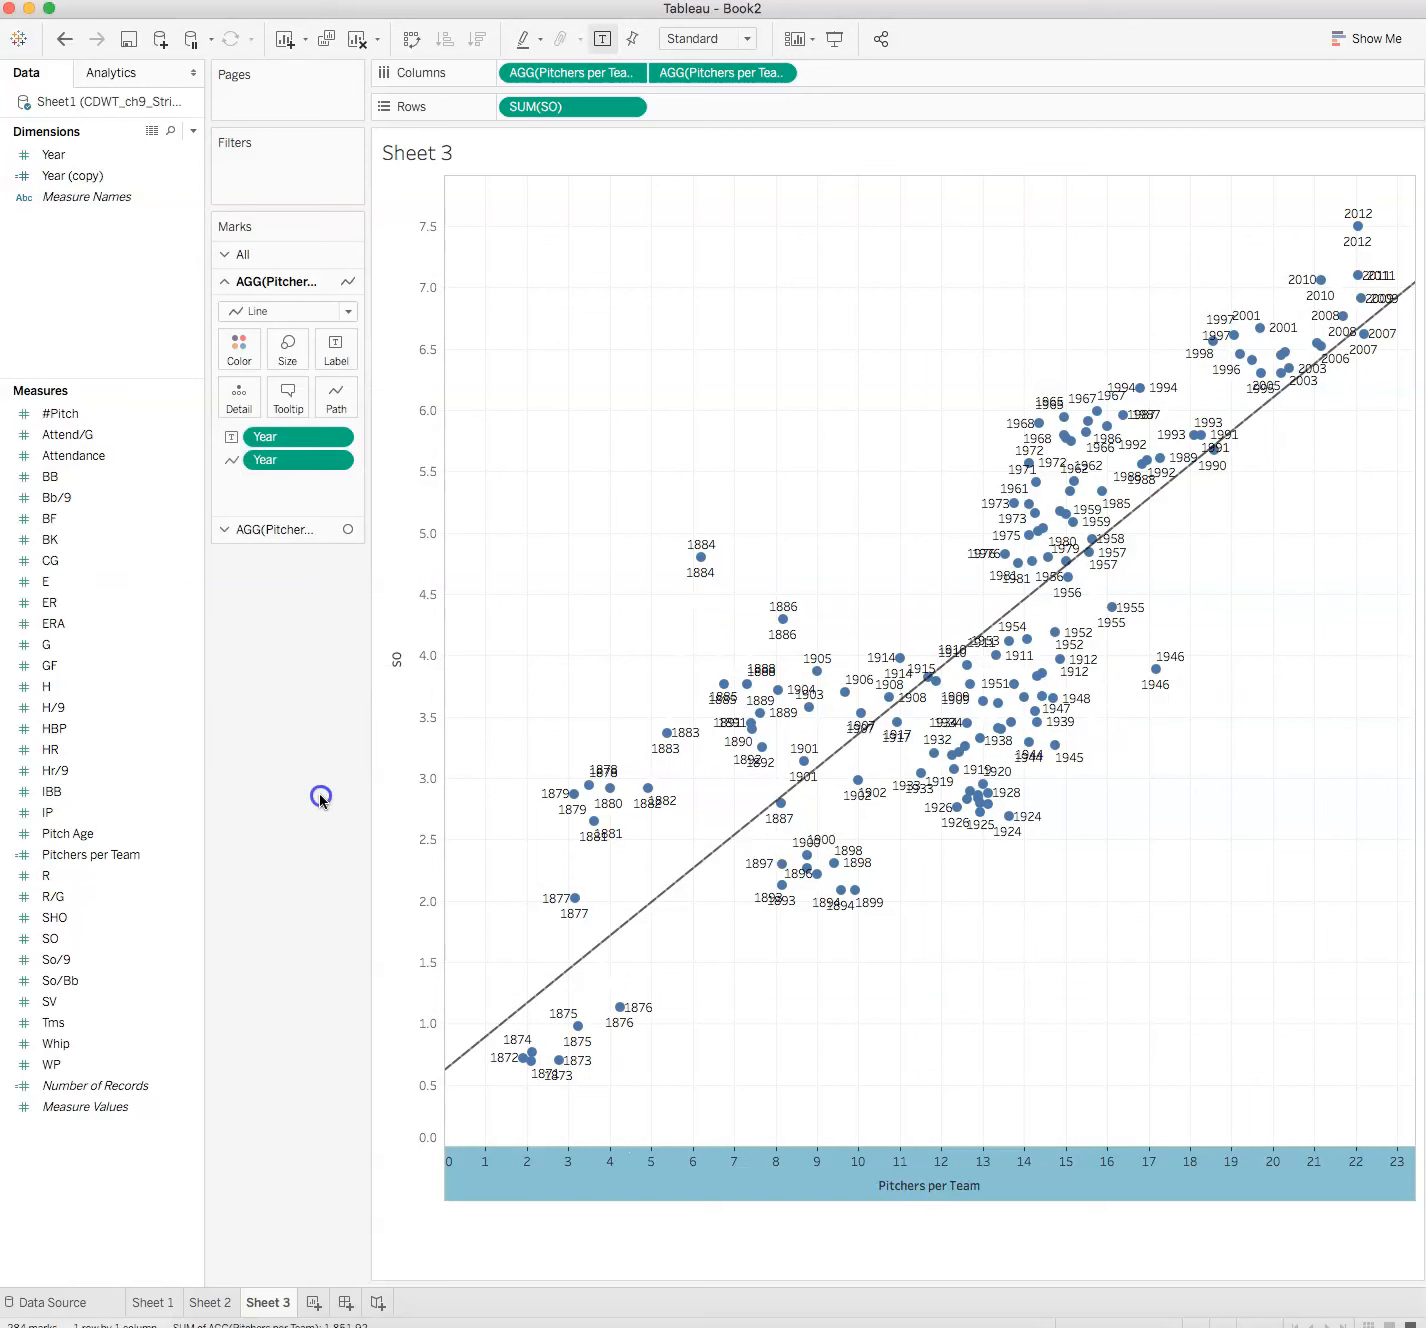
left_click(63, 40)
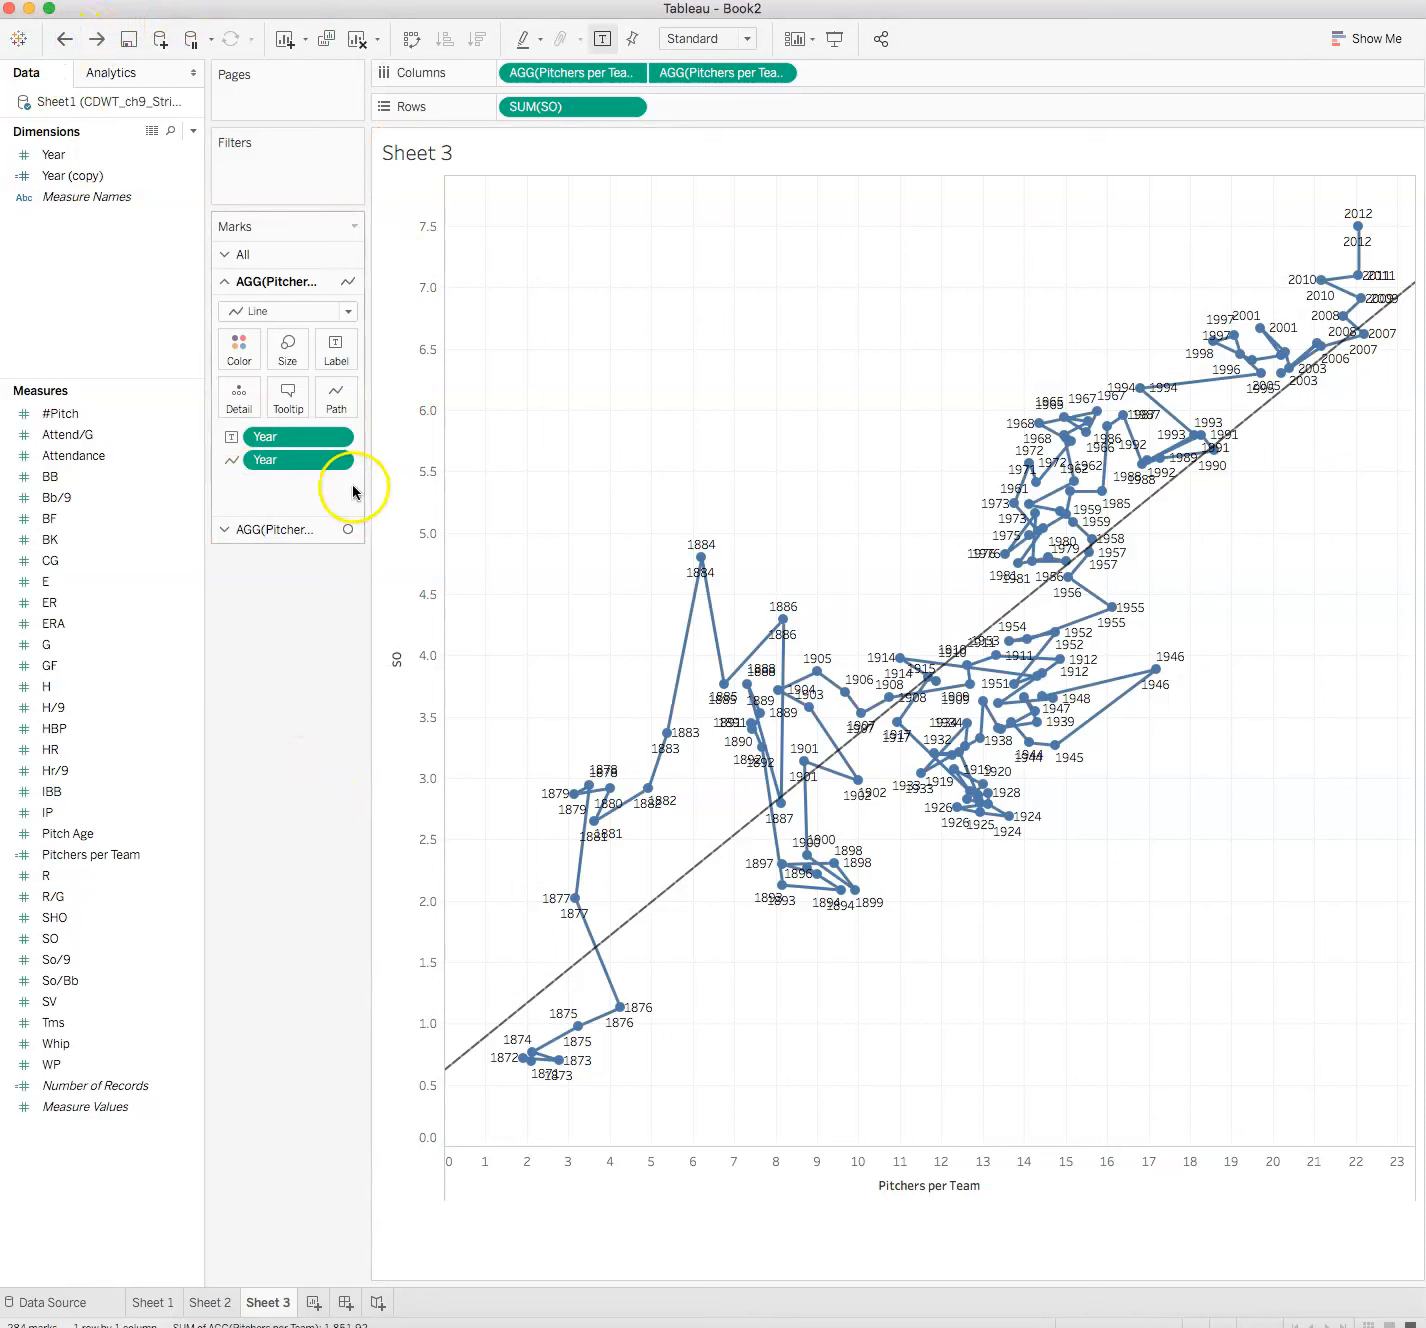
Color the circle marks of the second Pitchers per Team layer white and give them a light gray border
left_click(312, 529)
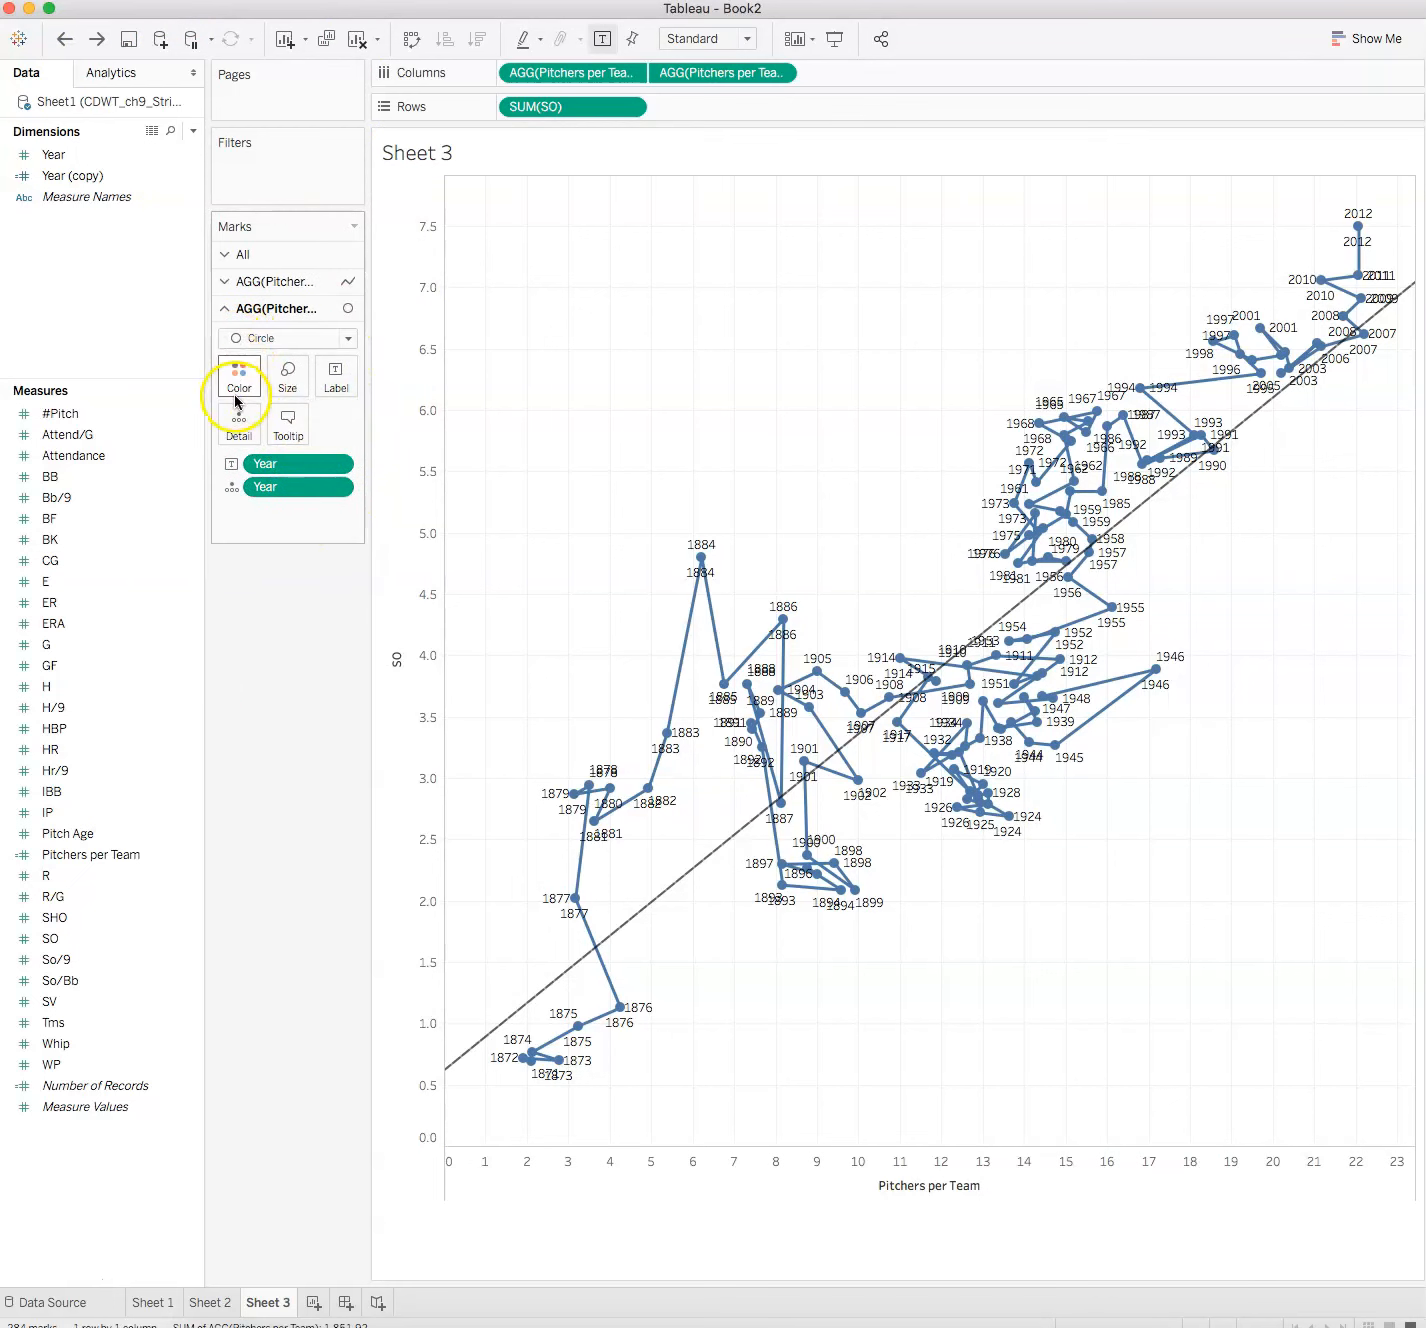
left_click(270, 346)
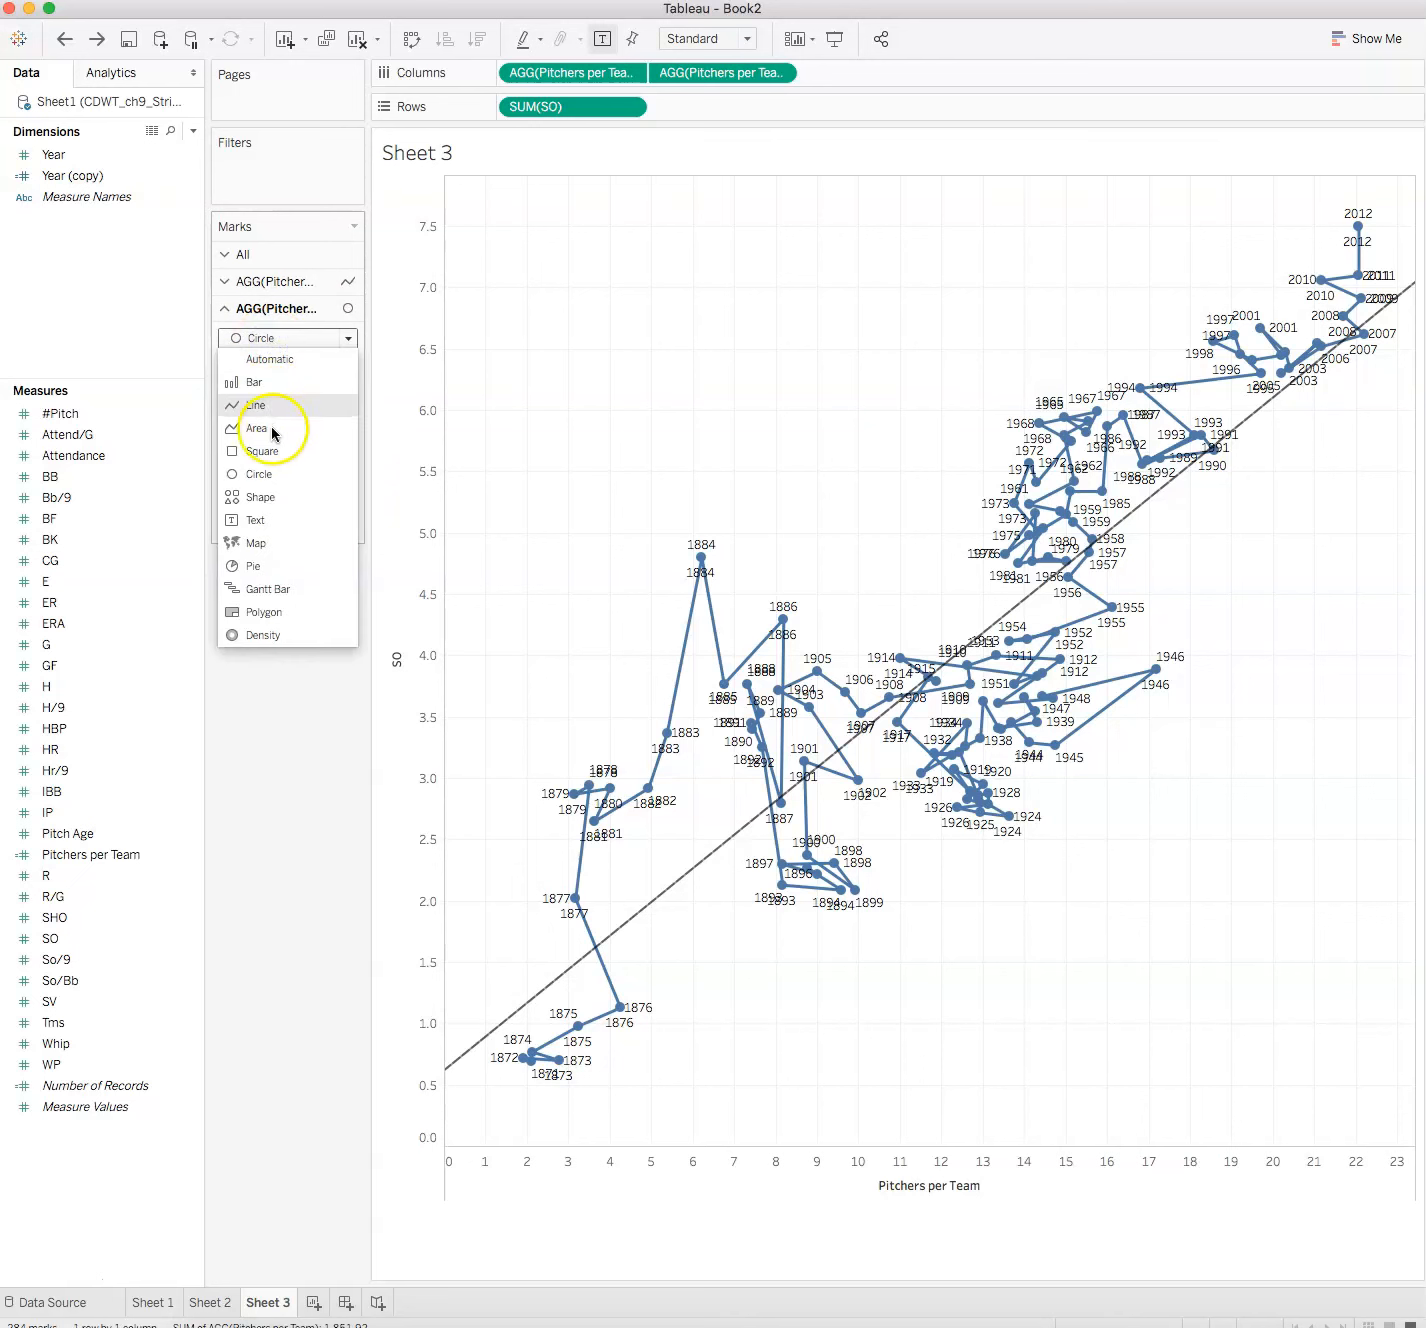
left_click(275, 469)
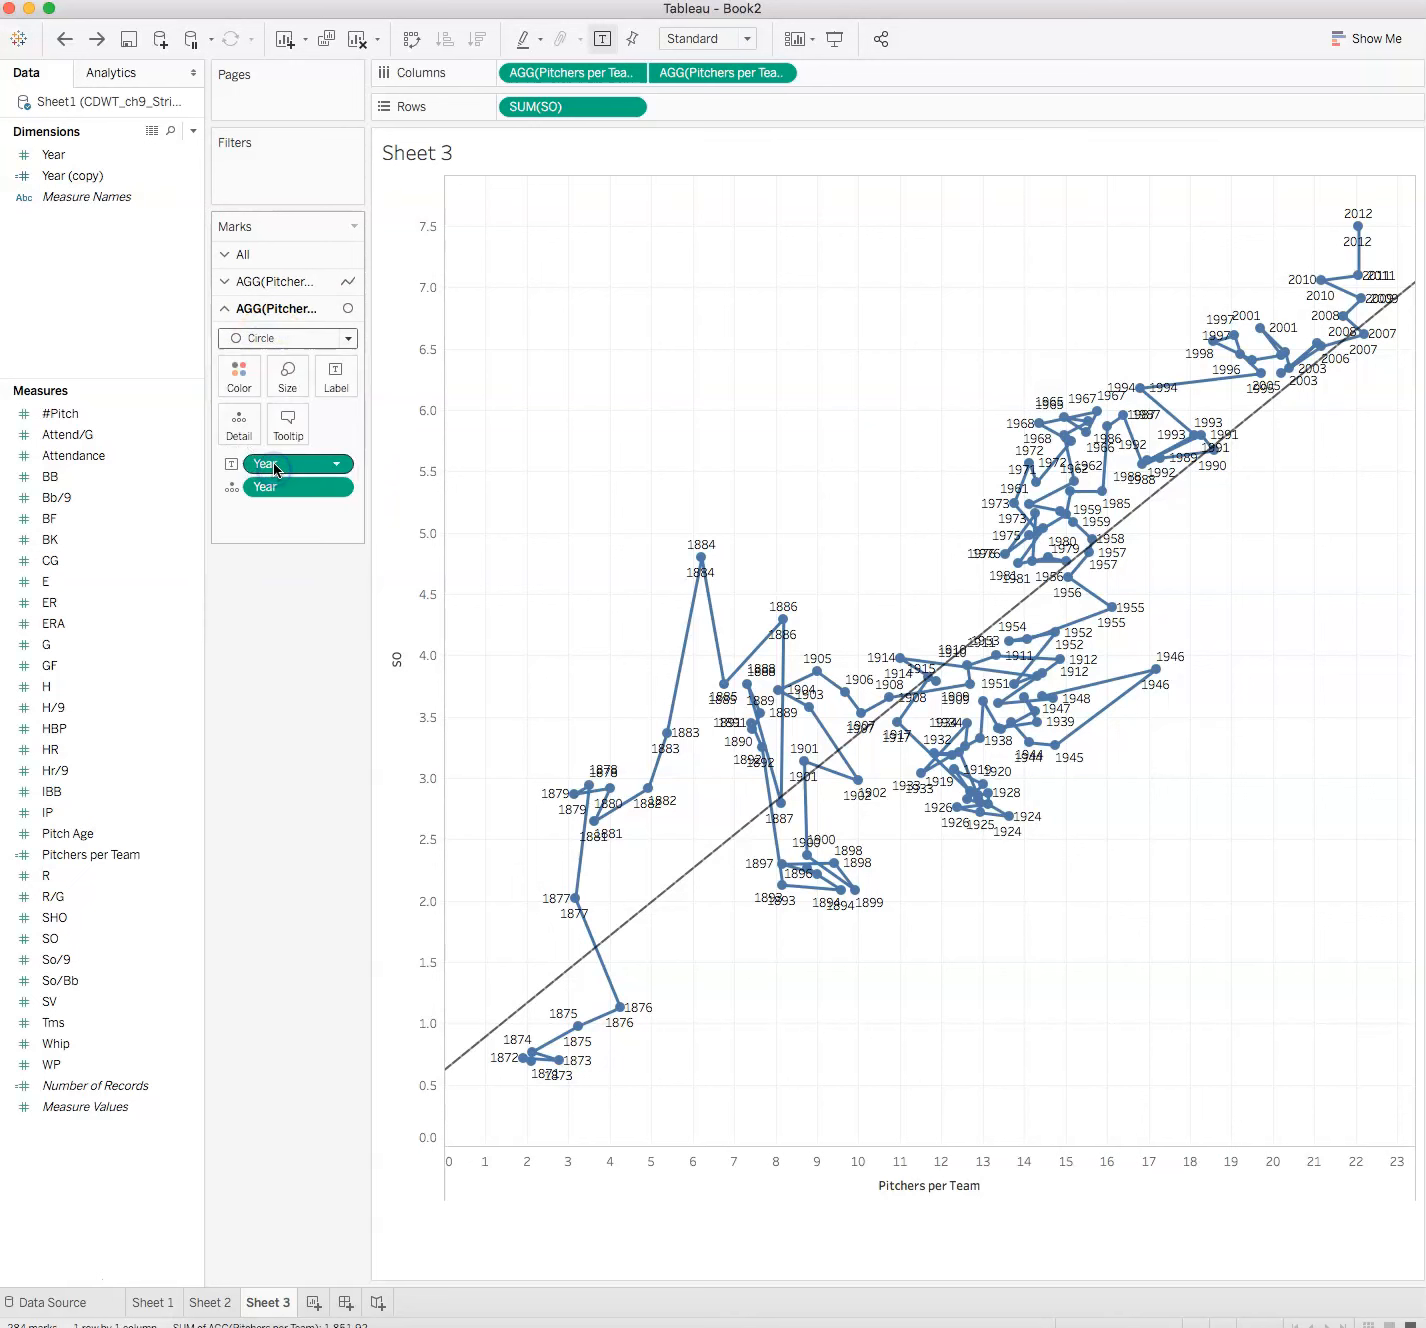
left_click(241, 376)
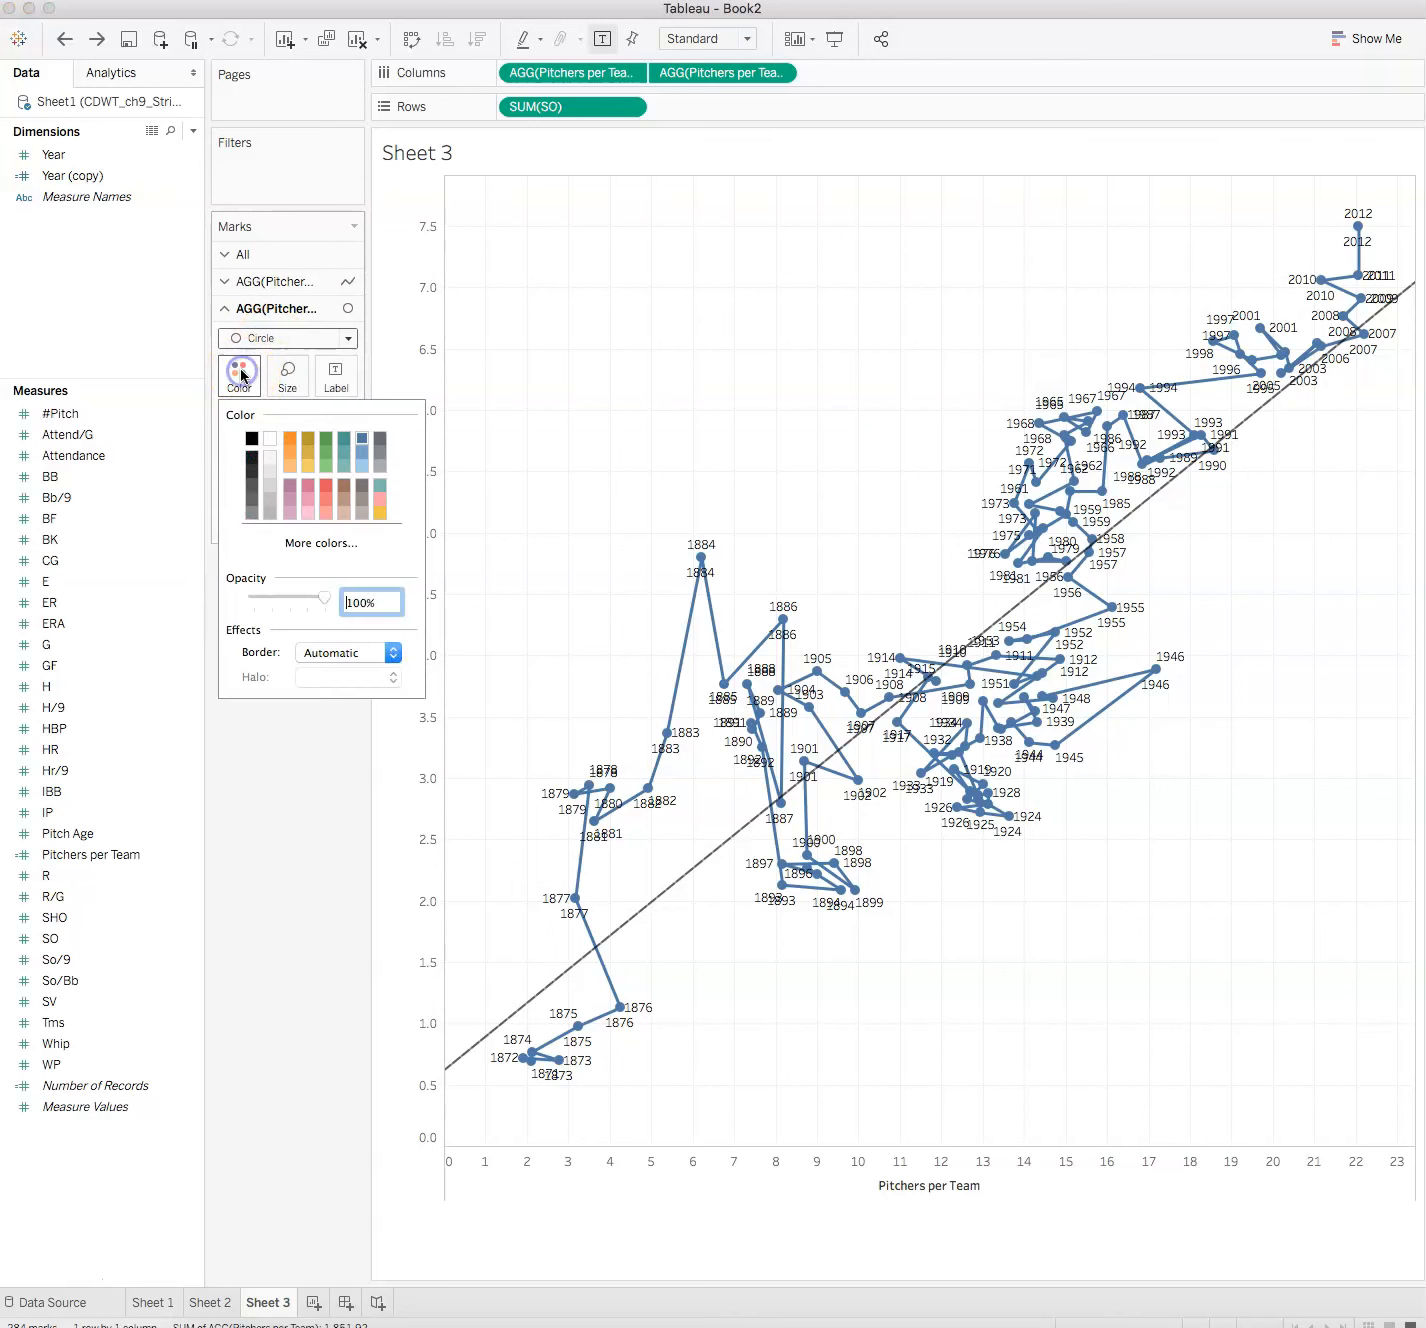
left_click(268, 441)
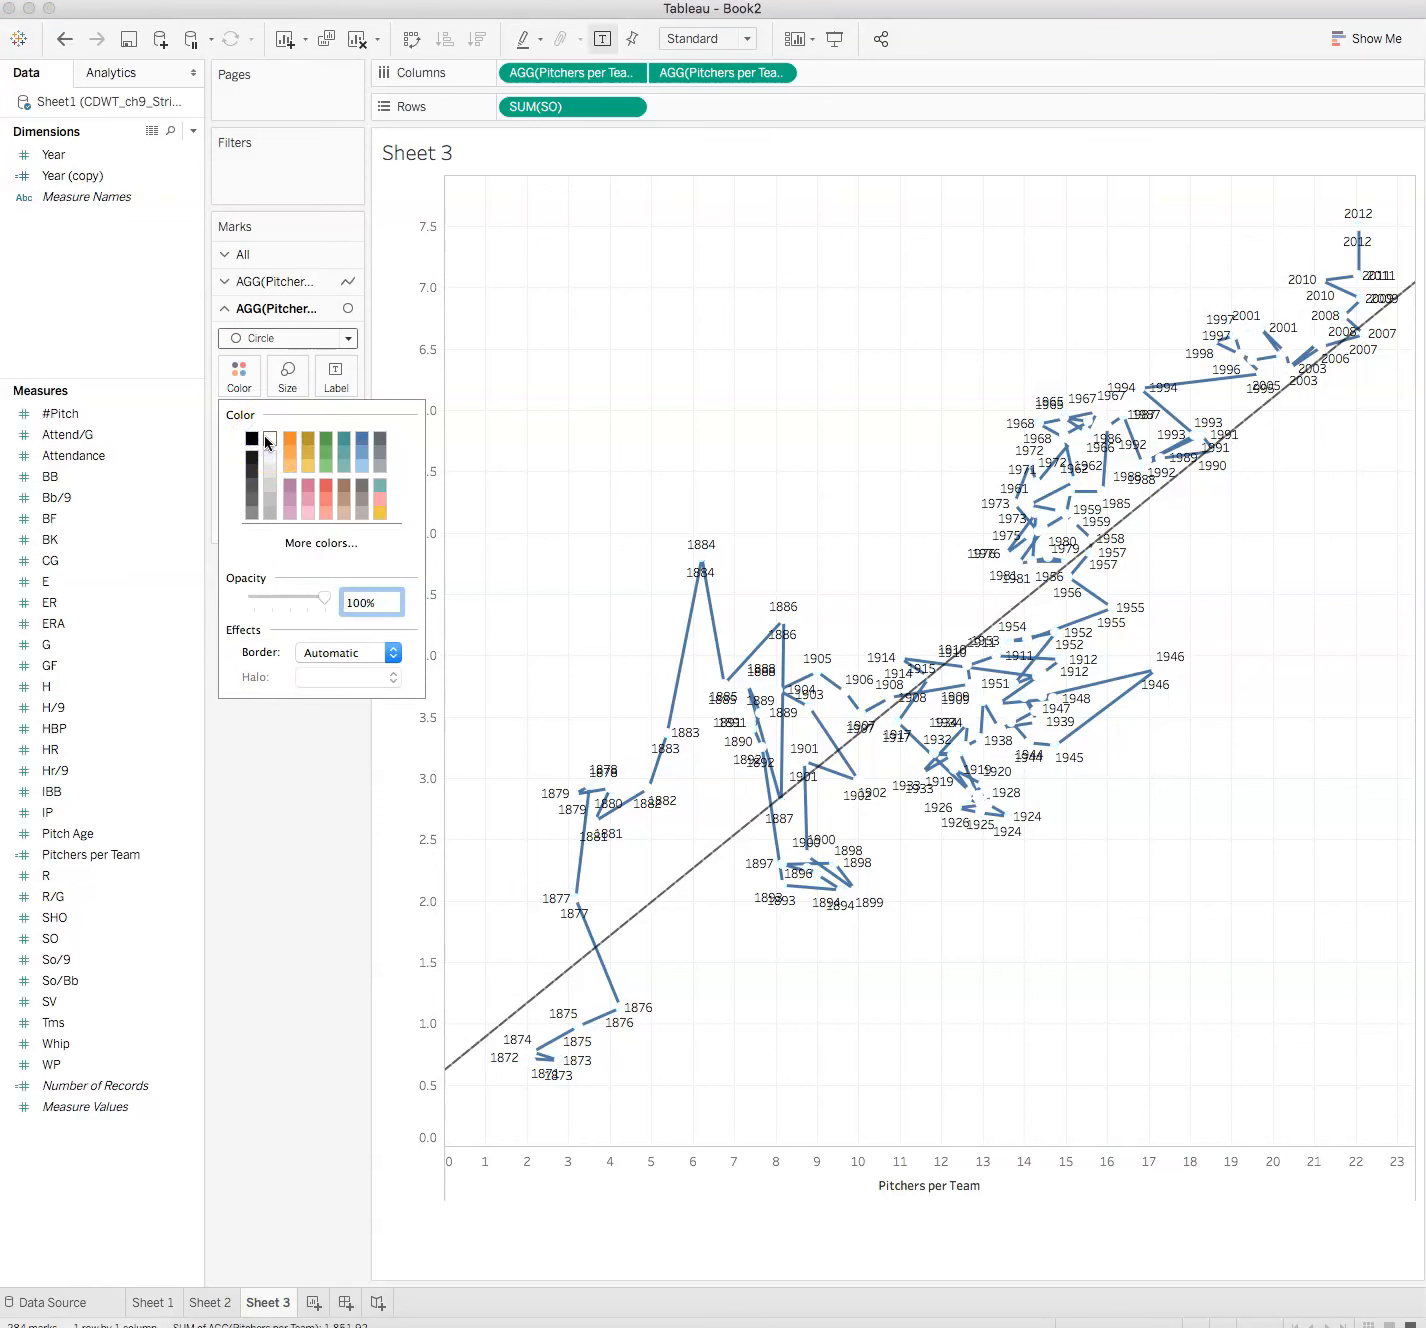
left_click(396, 652)
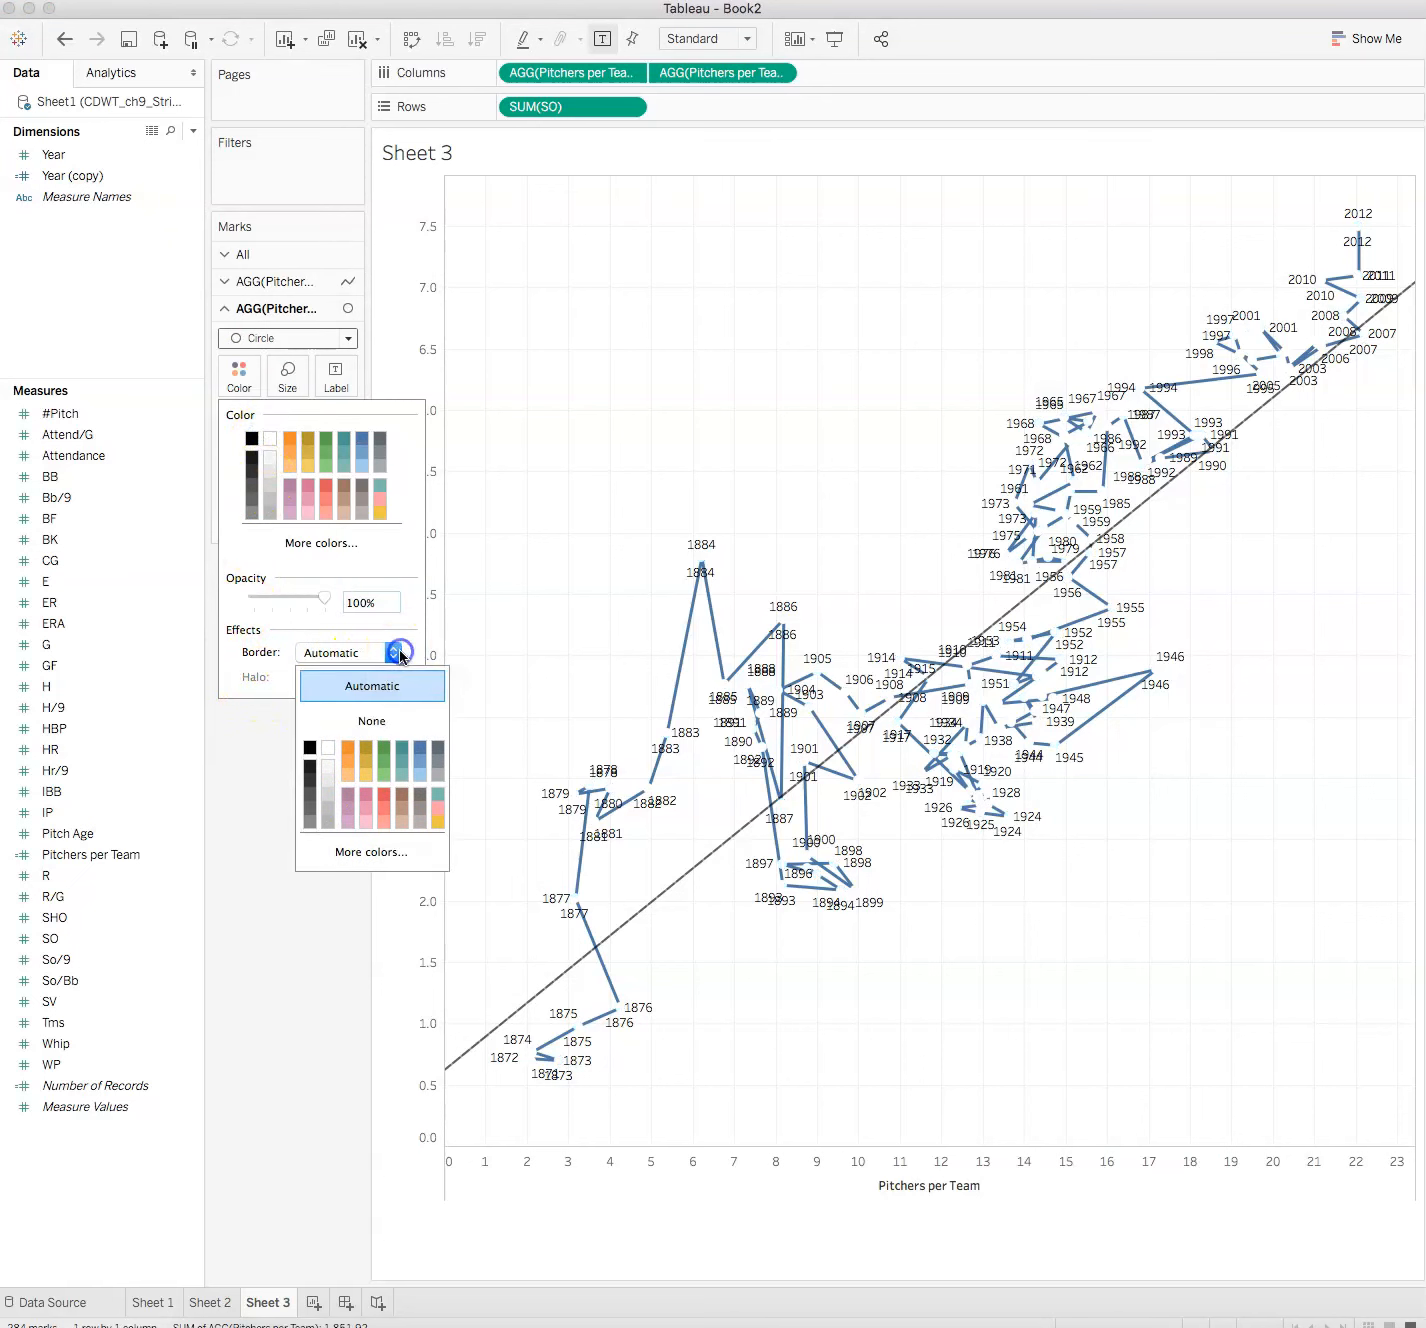
left_click(310, 747)
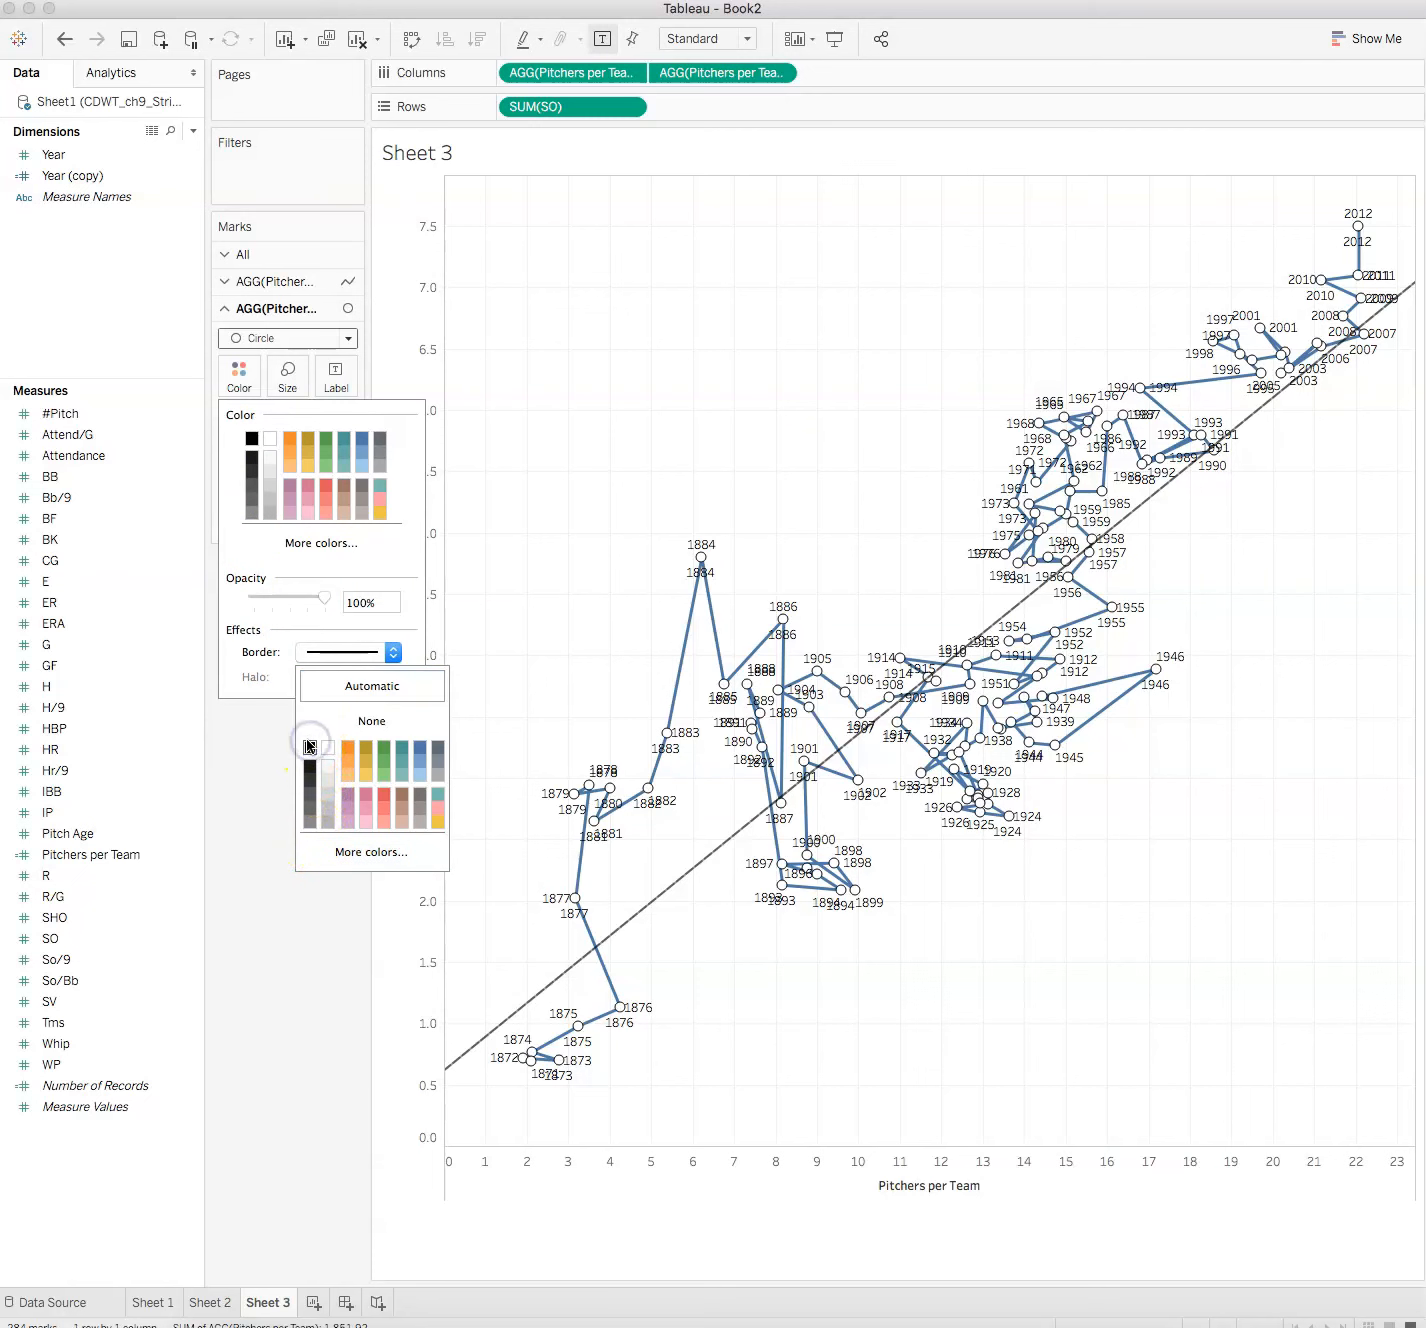
left_click(329, 821)
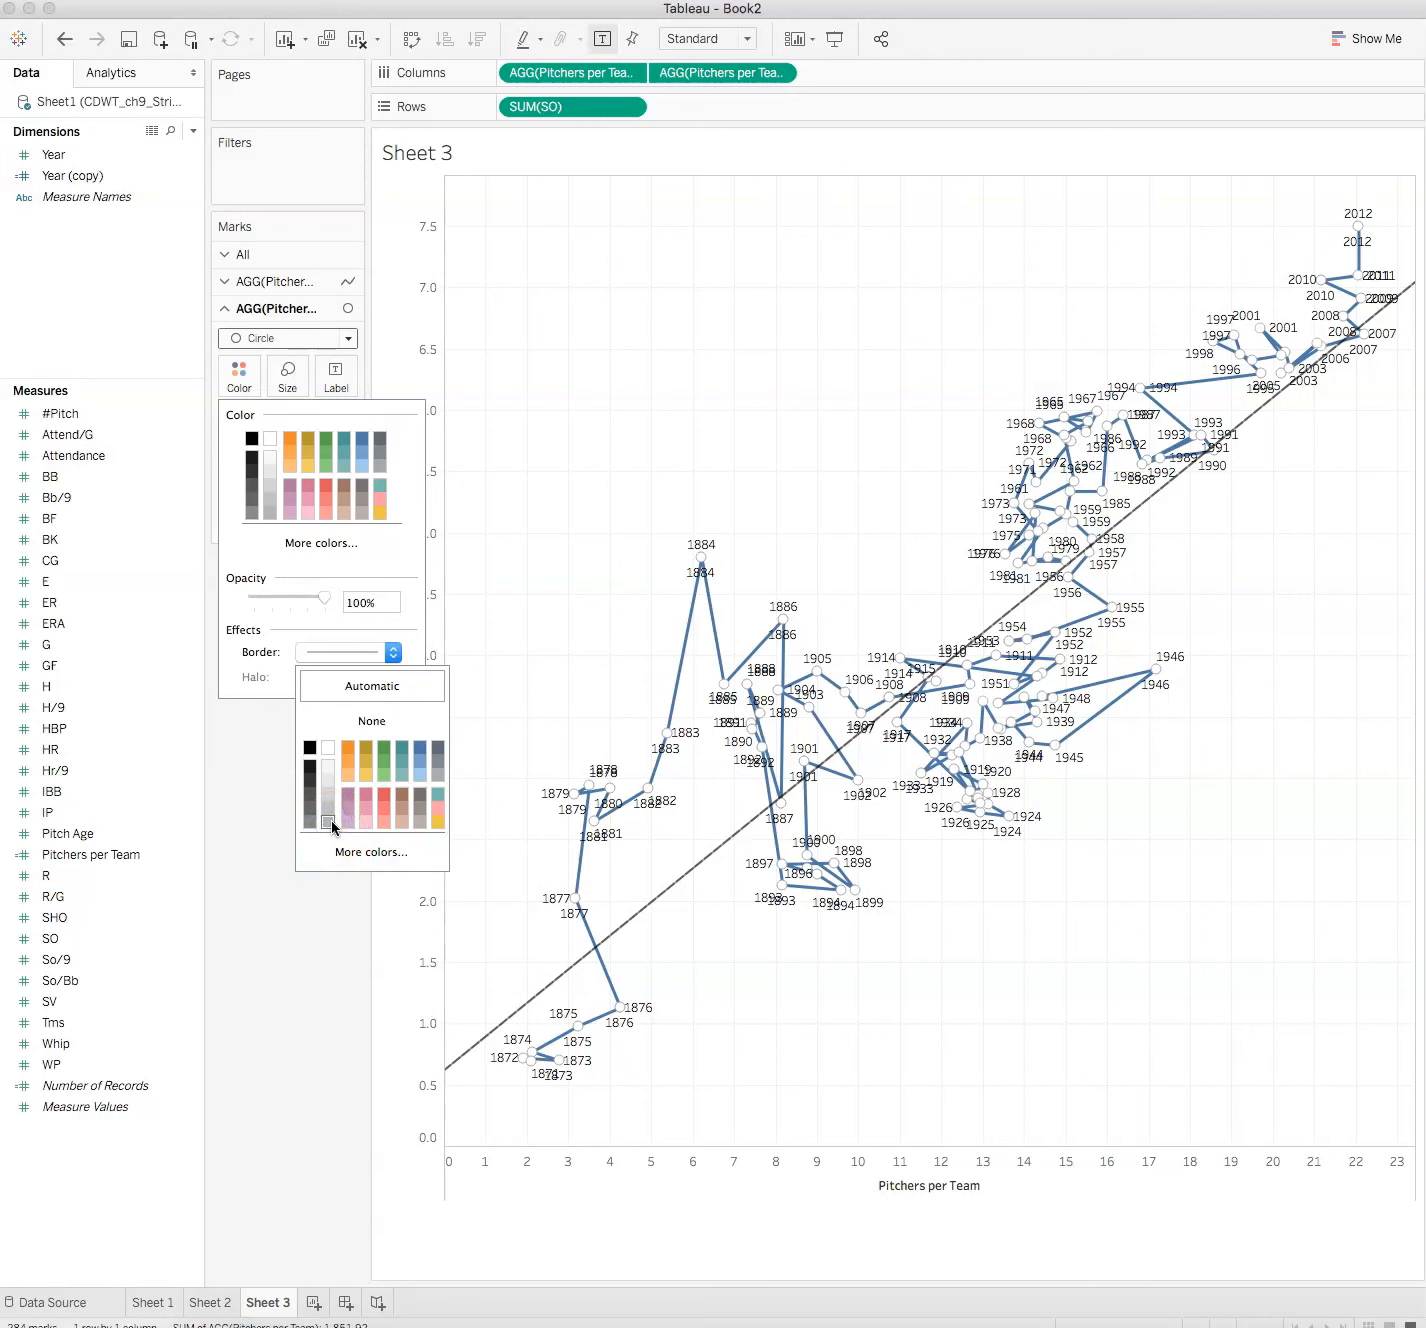
left_click(308, 951)
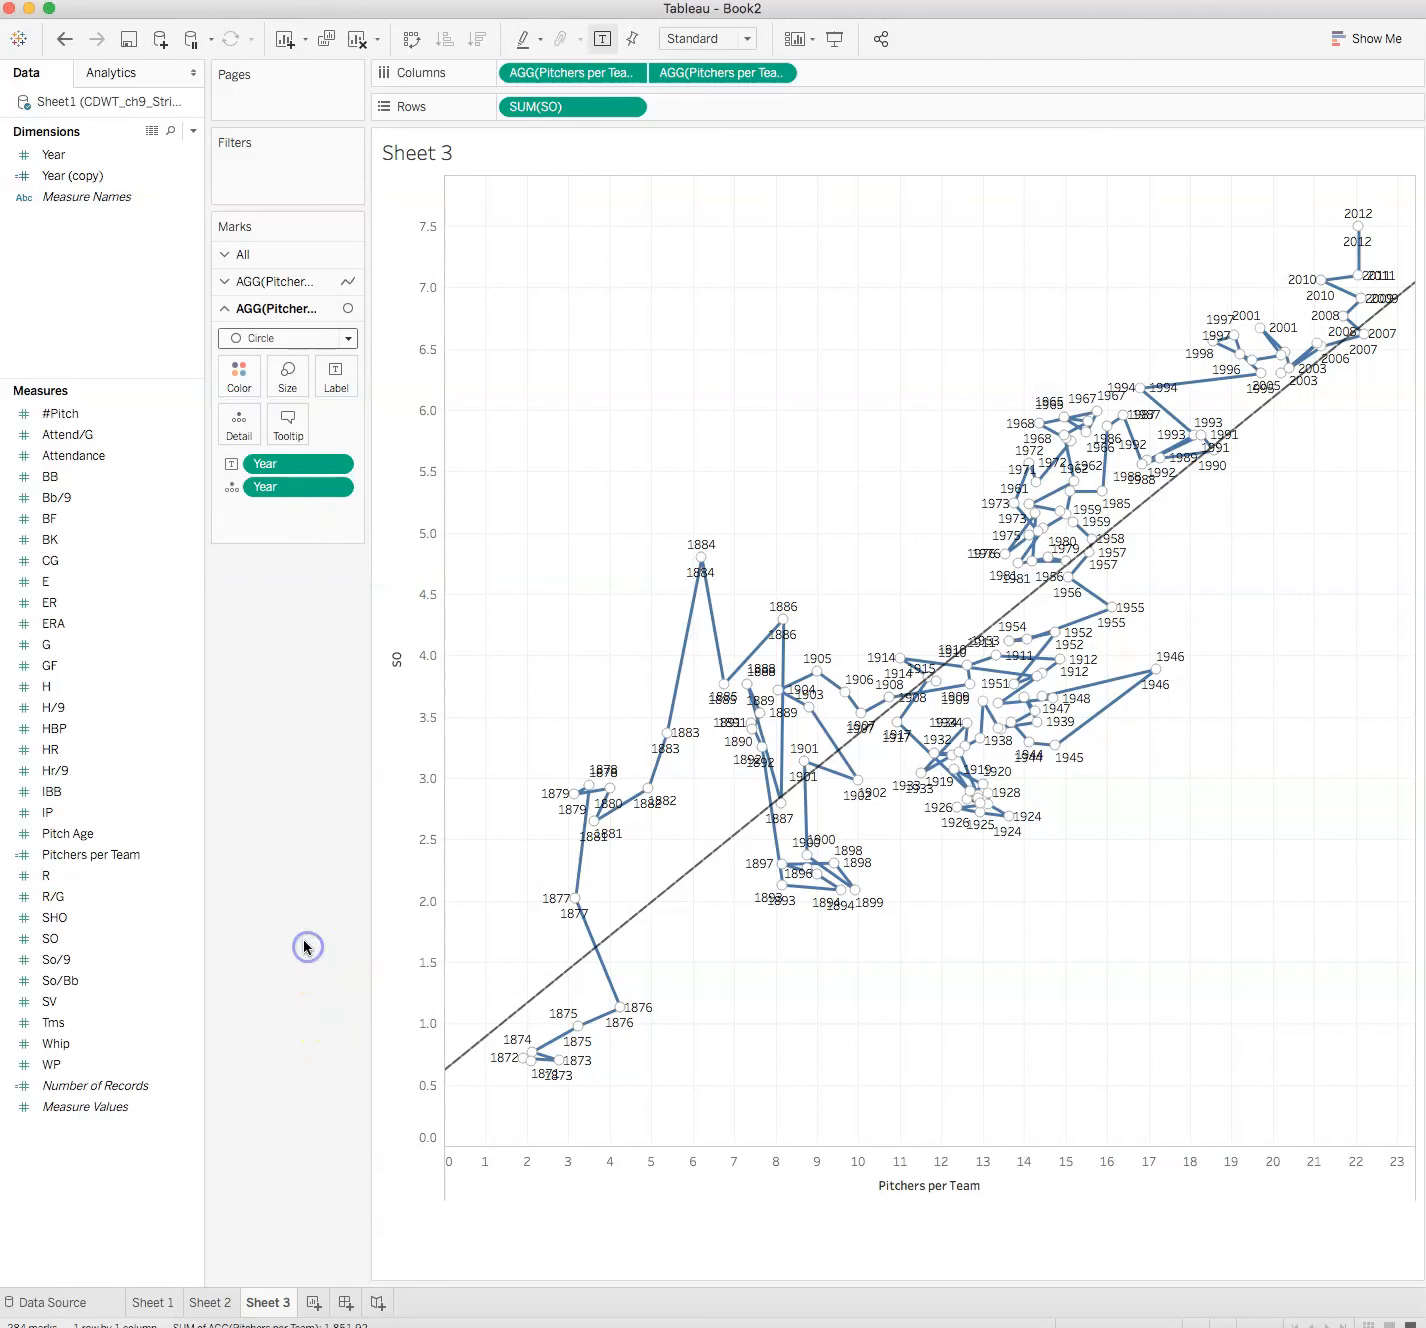
left_click(336, 377)
left_click(247, 679)
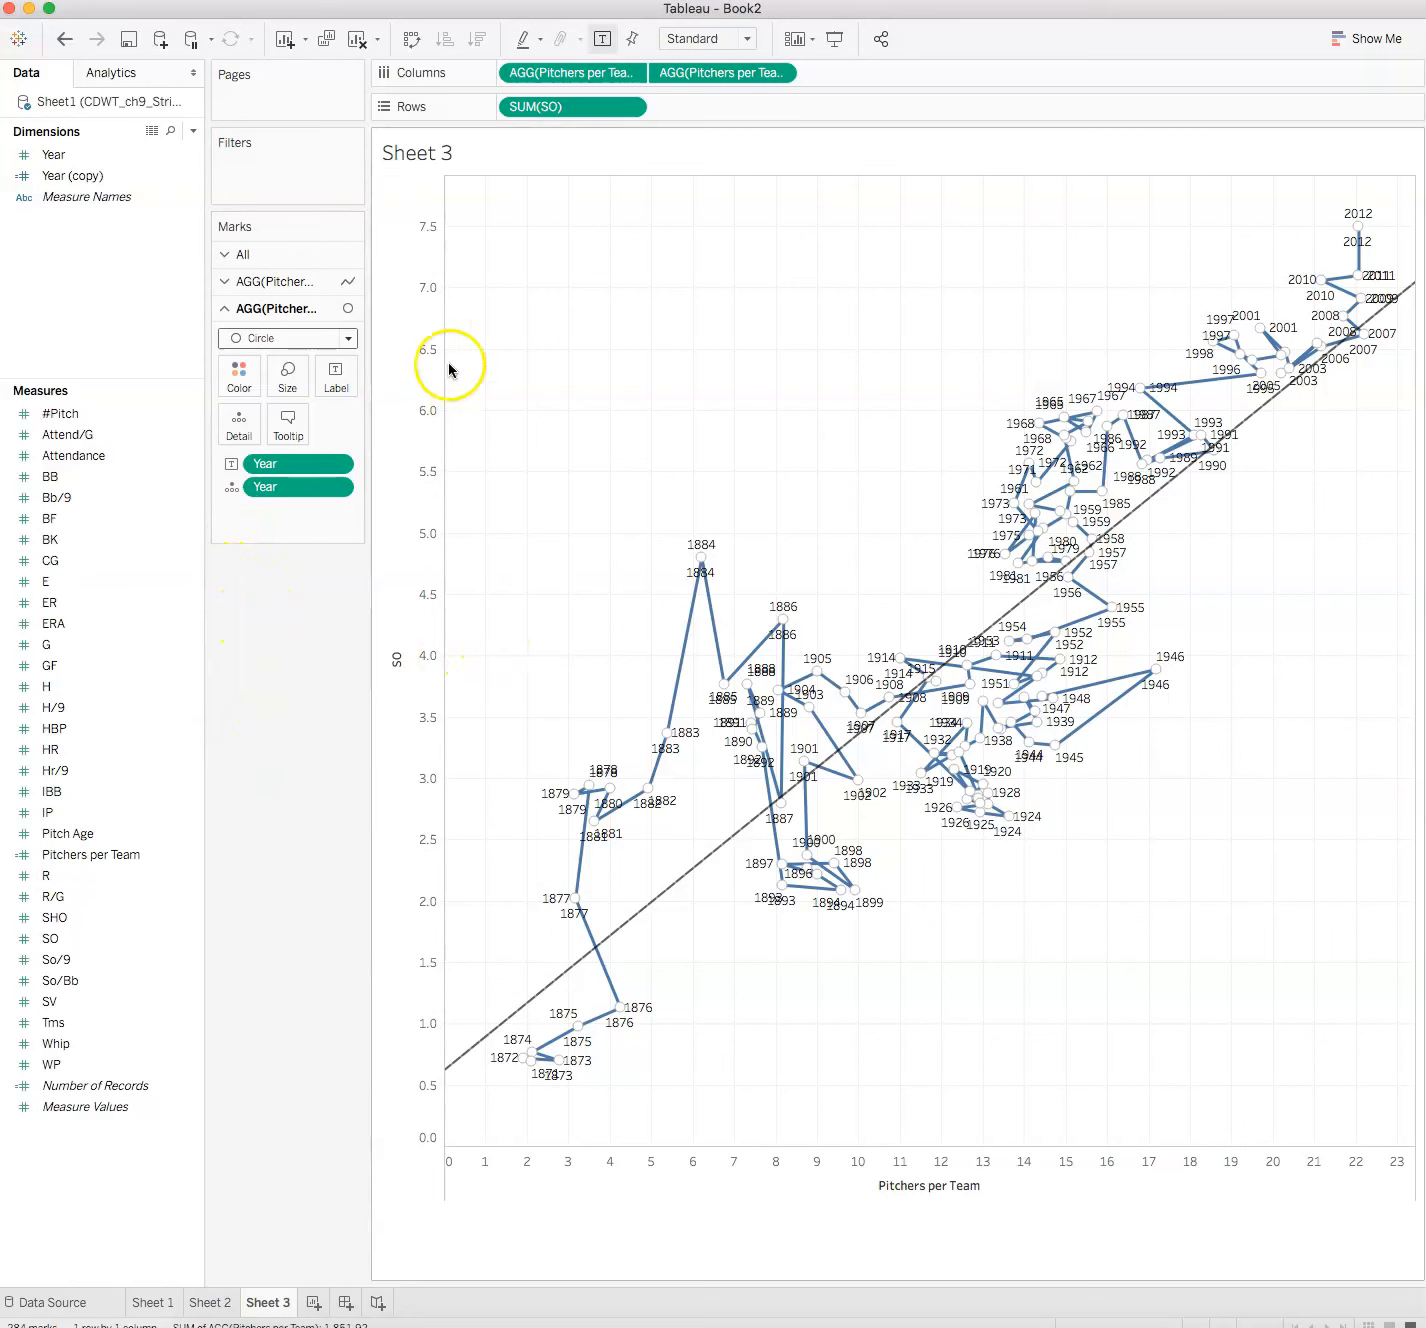
Color the connecting line of the first Pitchers per Team layer light gray and make it thinner
left_click(279, 281)
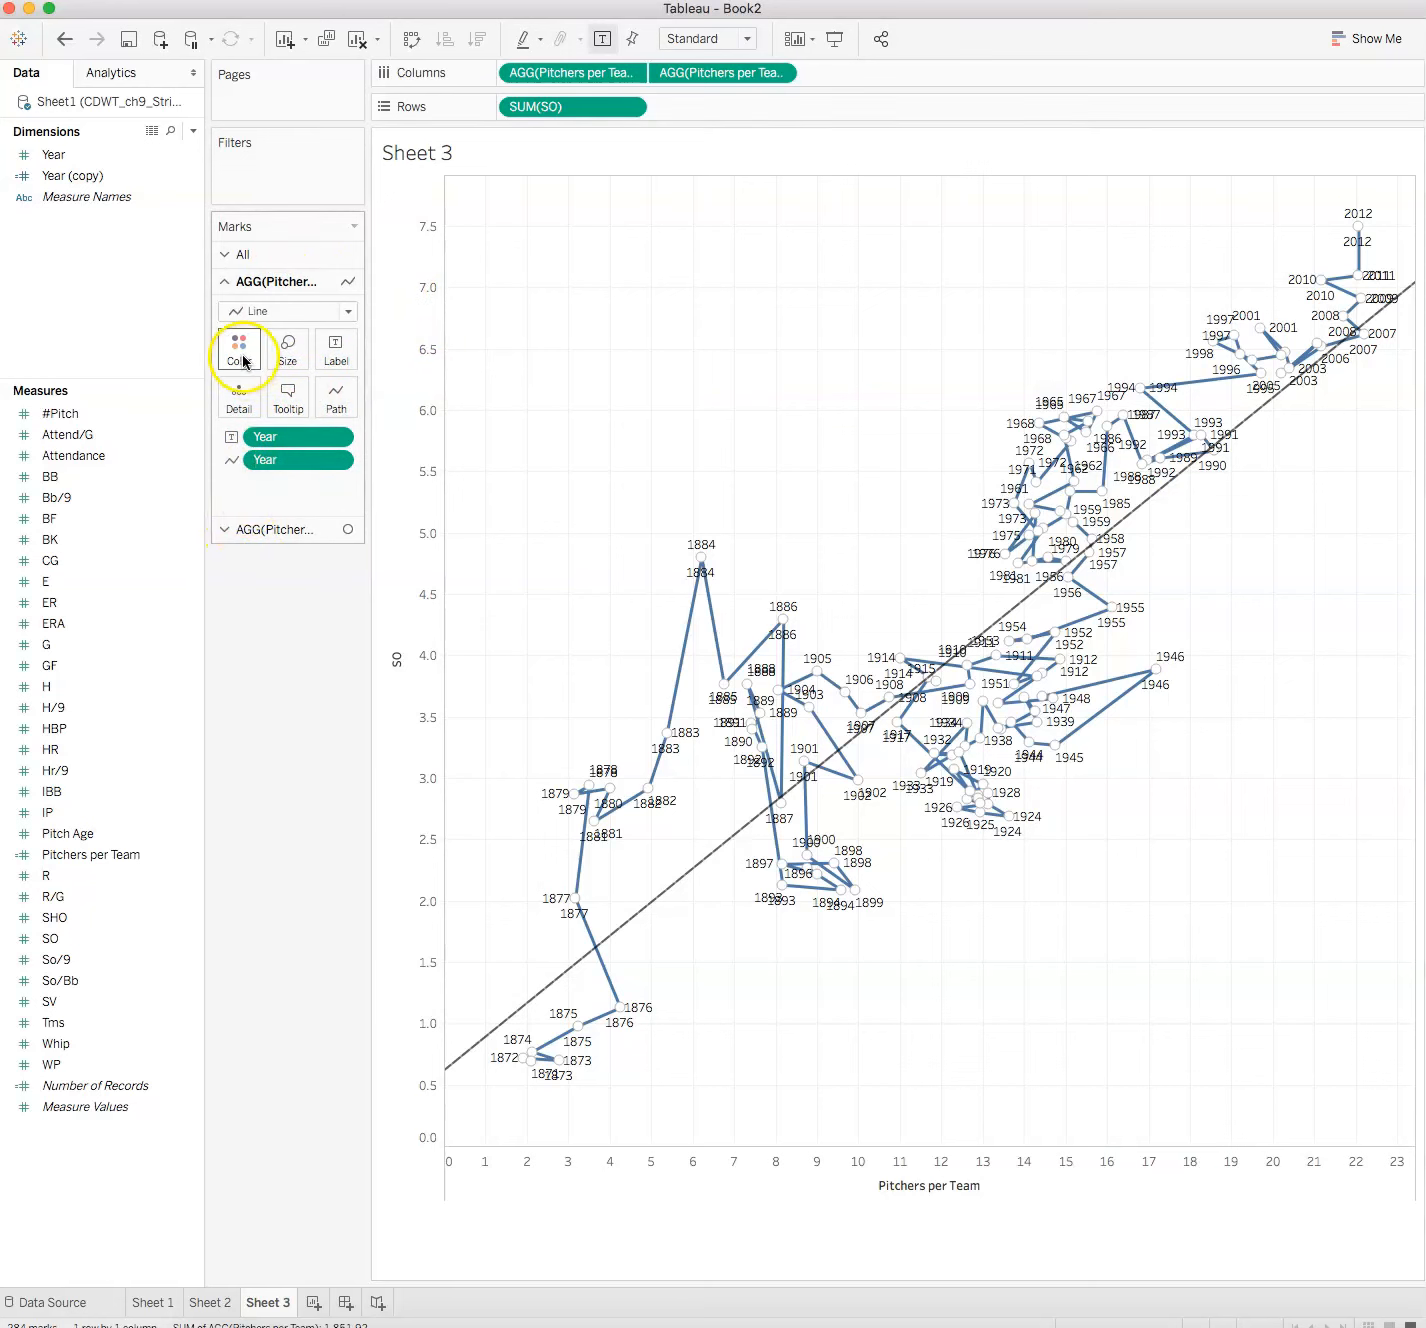
left_click(238, 347)
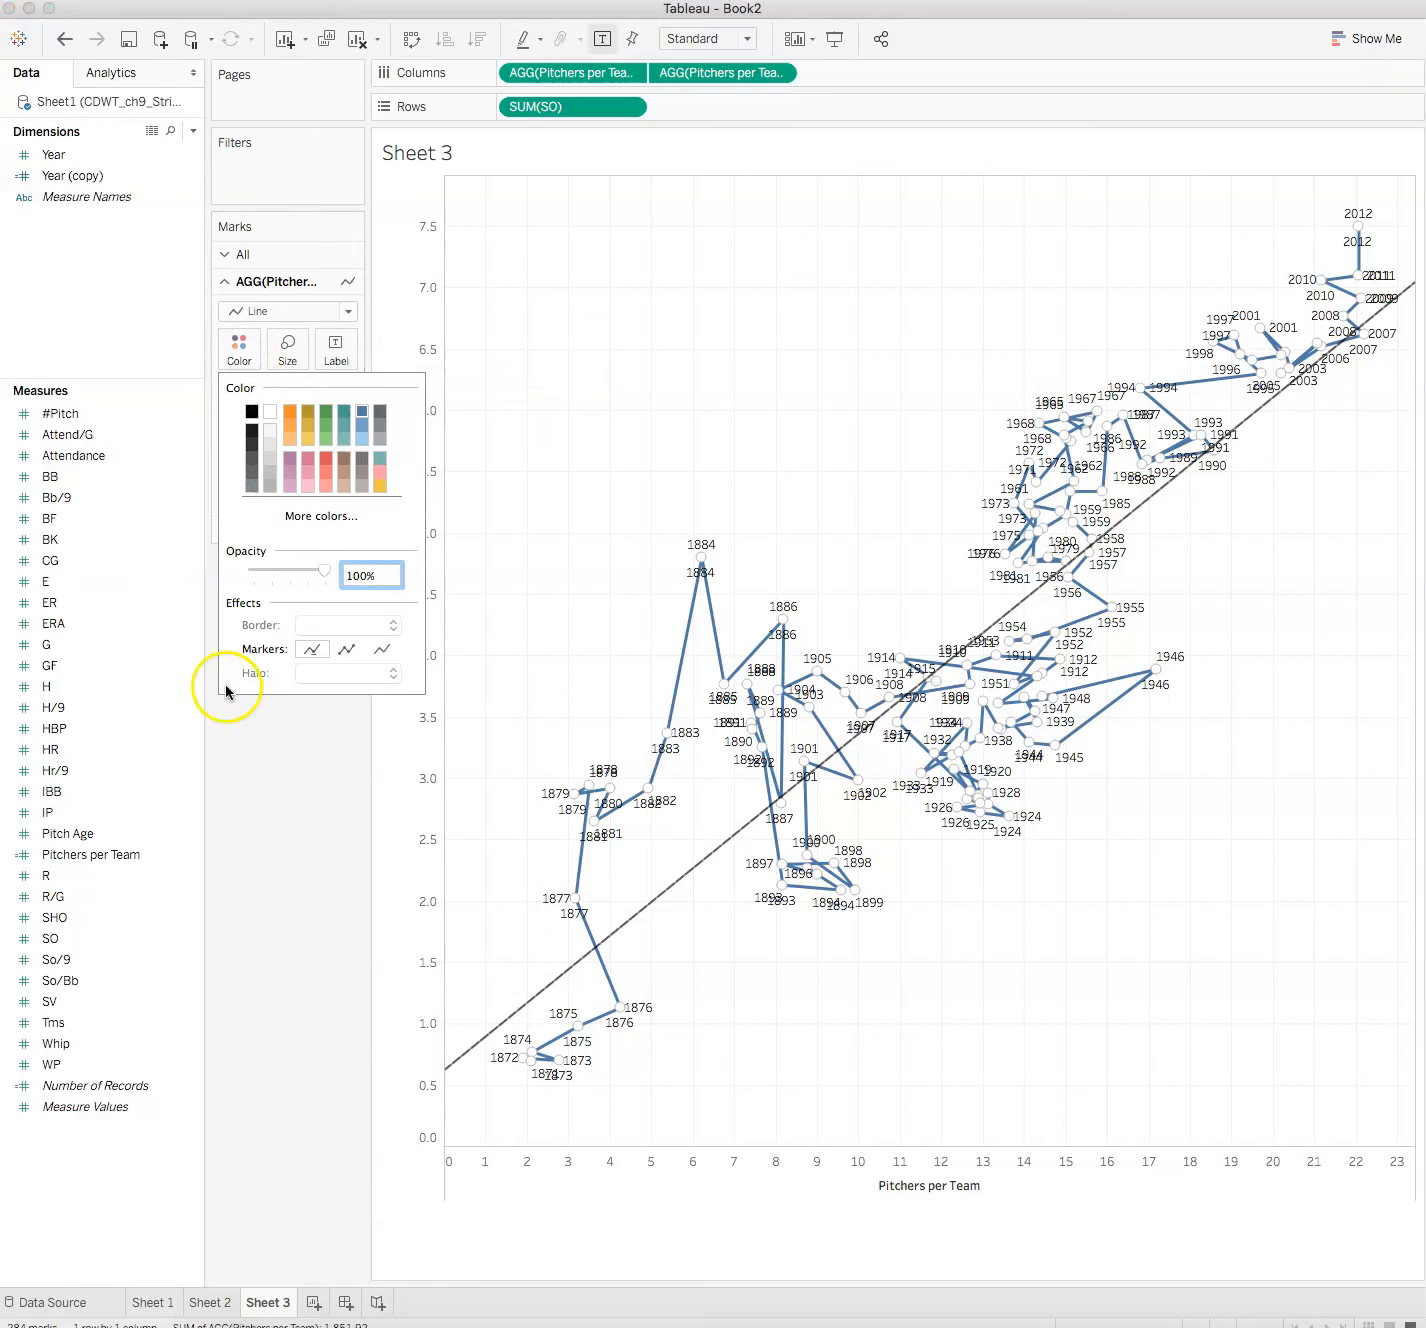
left_click(270, 485)
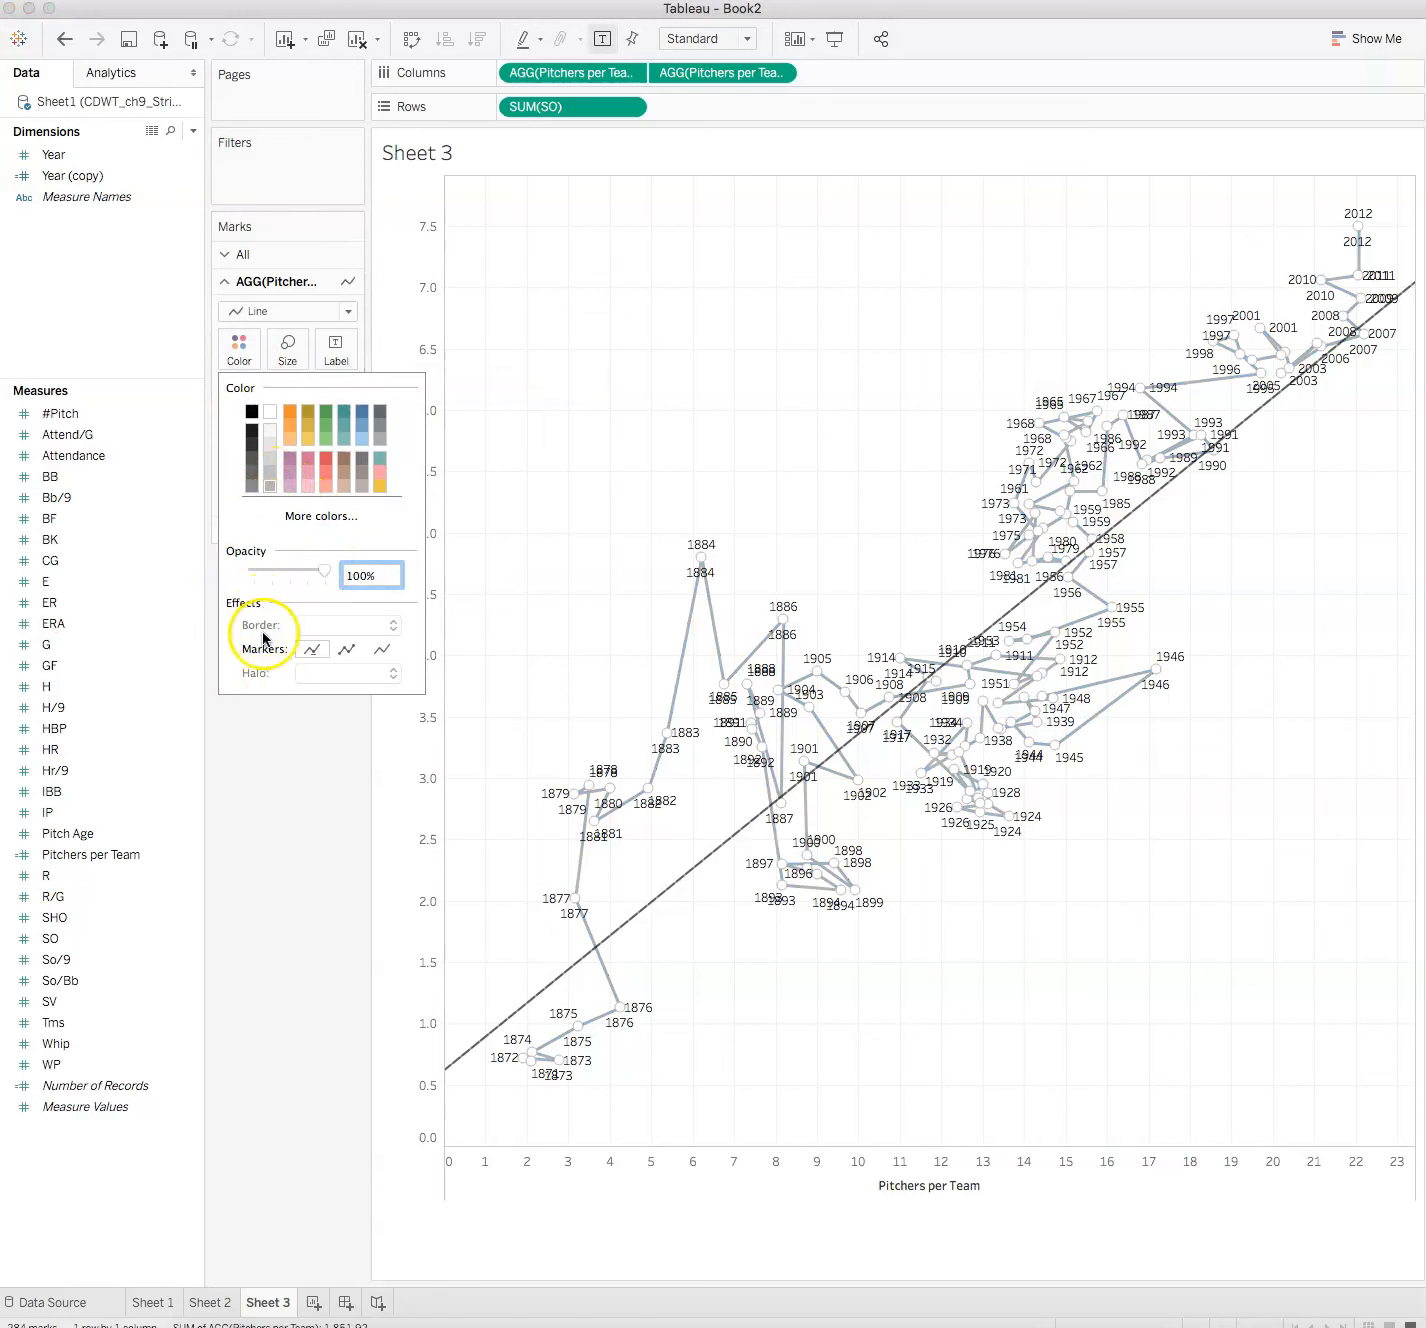
left_click(293, 768)
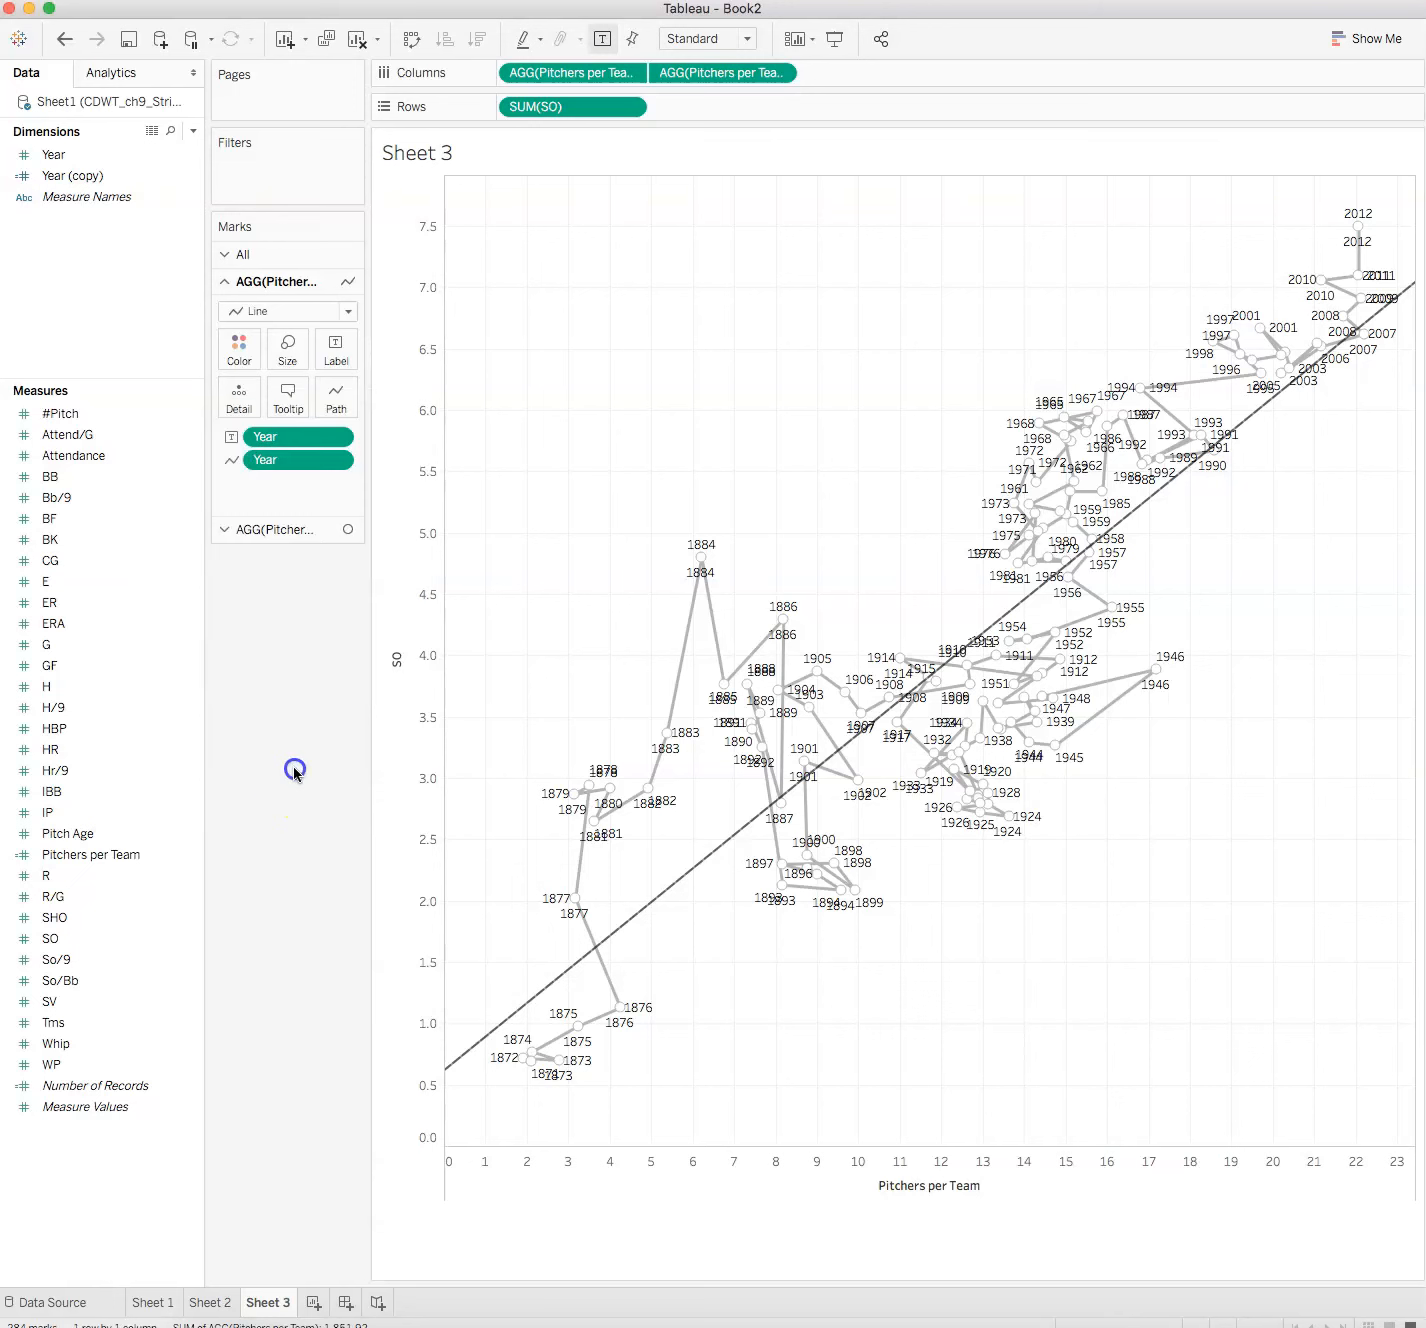
left_click(298, 375)
left_click_drag(325, 401, 293, 401)
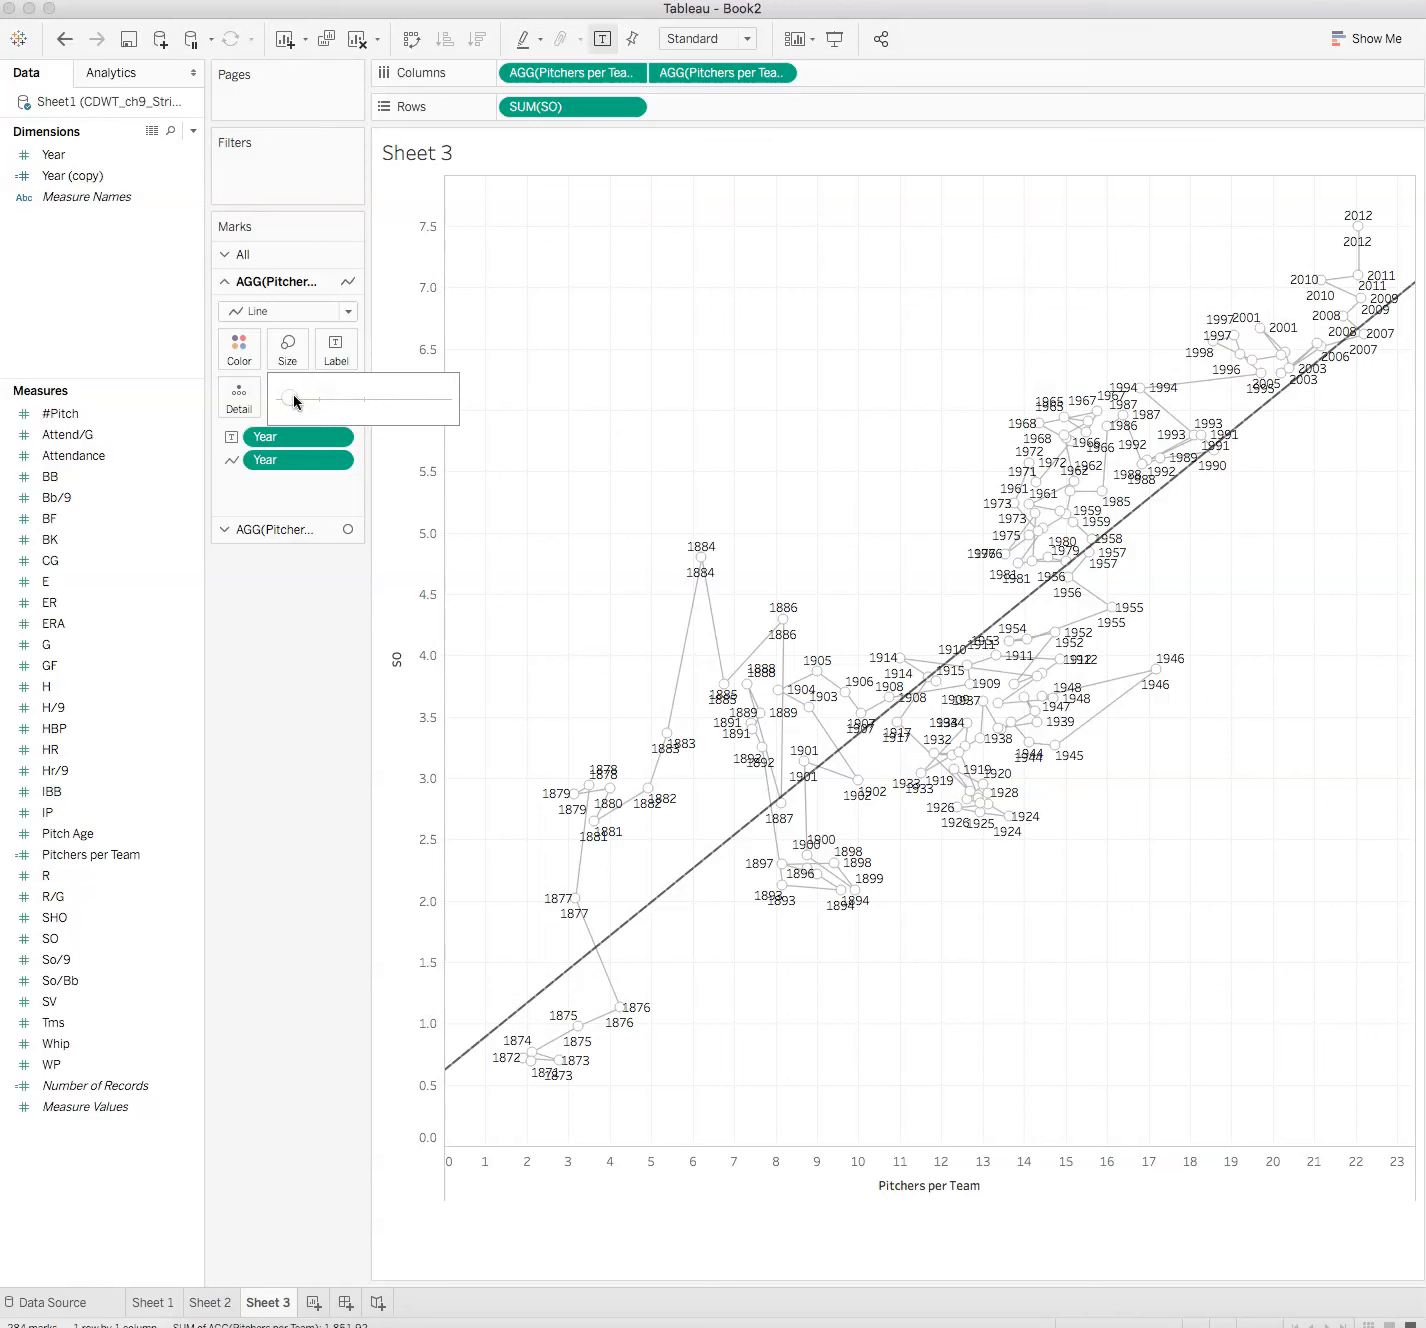
left_click(331, 904)
left_click(254, 611)
left_click(233, 251)
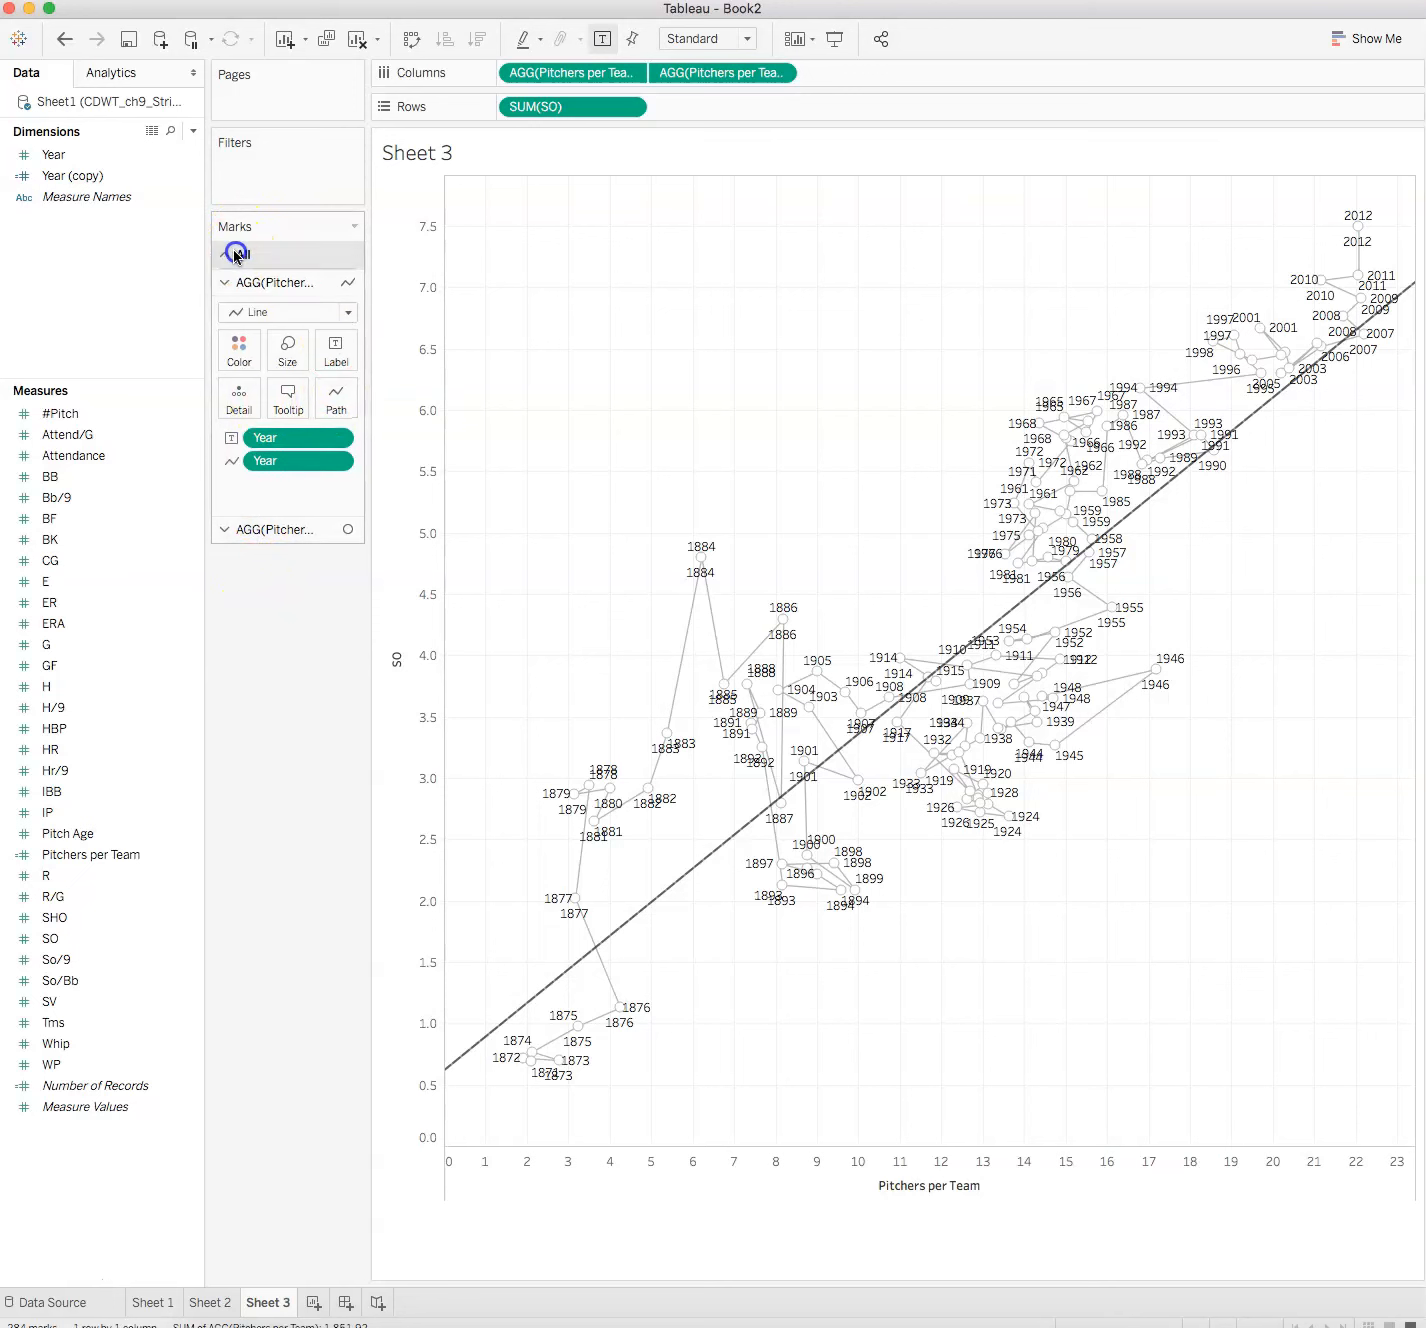
left_click(352, 324)
left_click(171, 896)
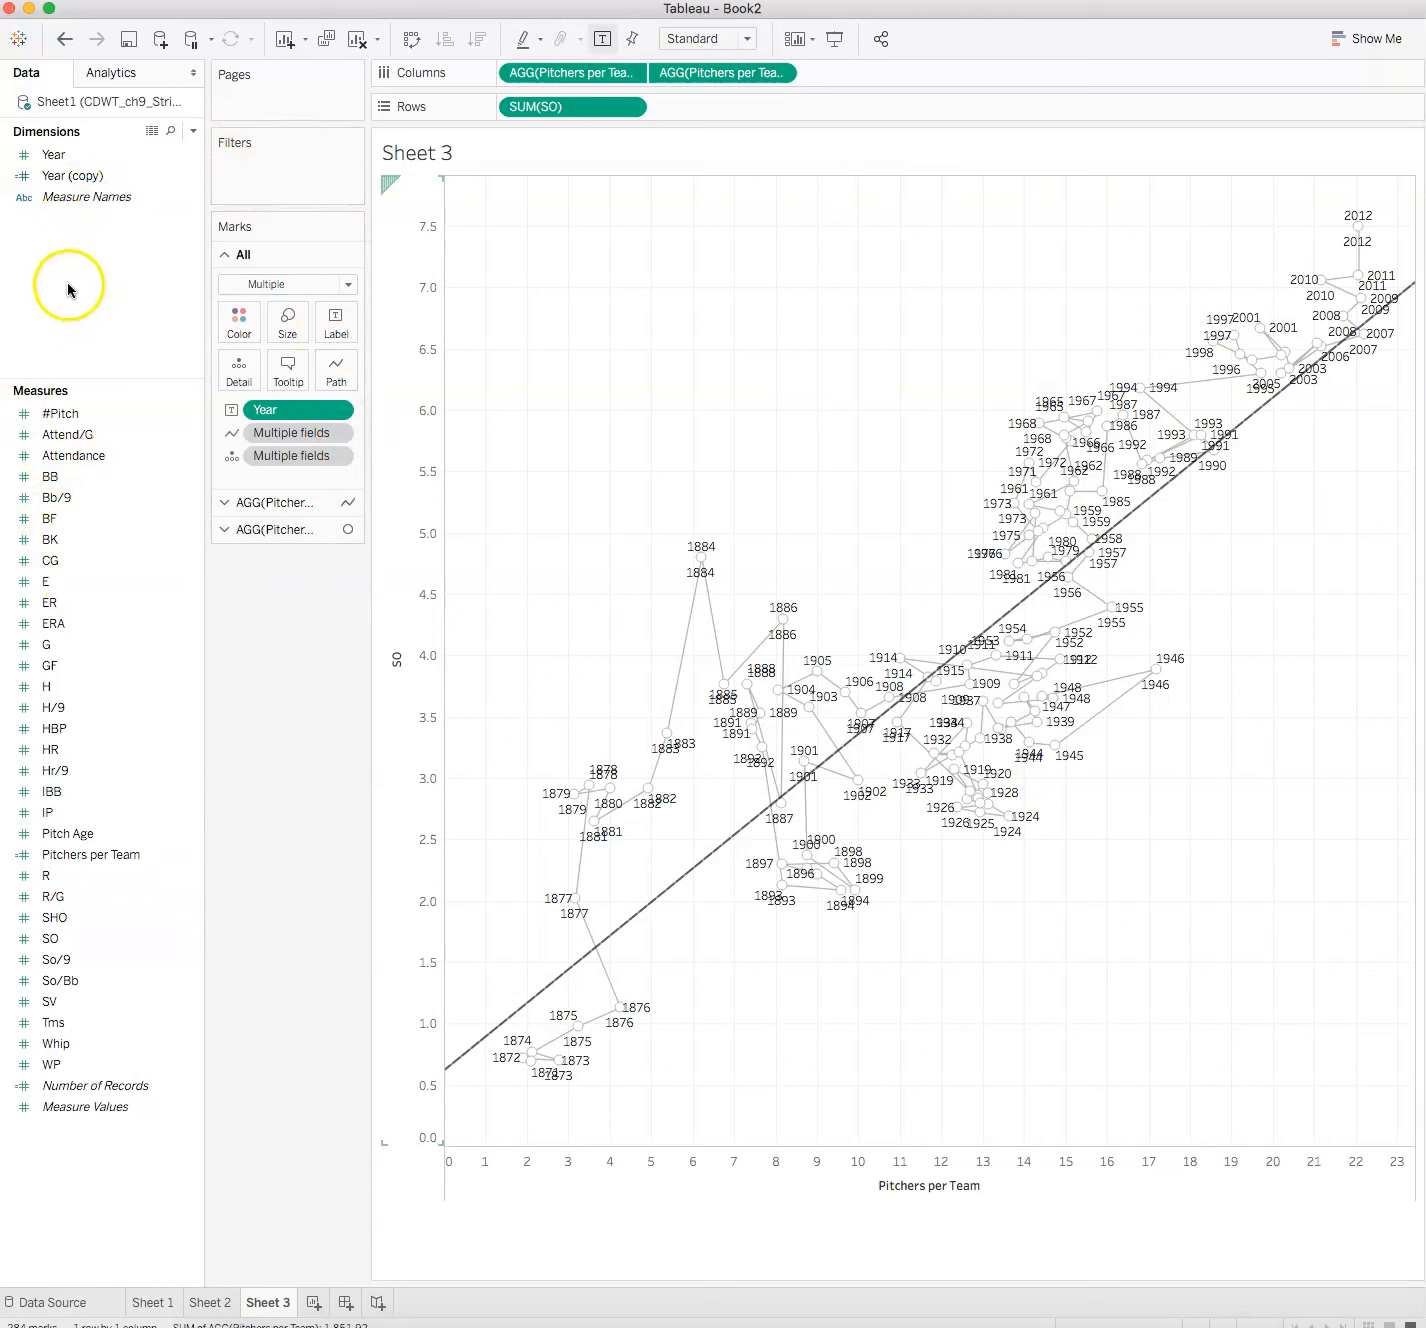
Filter the Sheet 3 chart by Year to keep only the range 1981 to 2012
left_click_drag(33, 155, 246, 174)
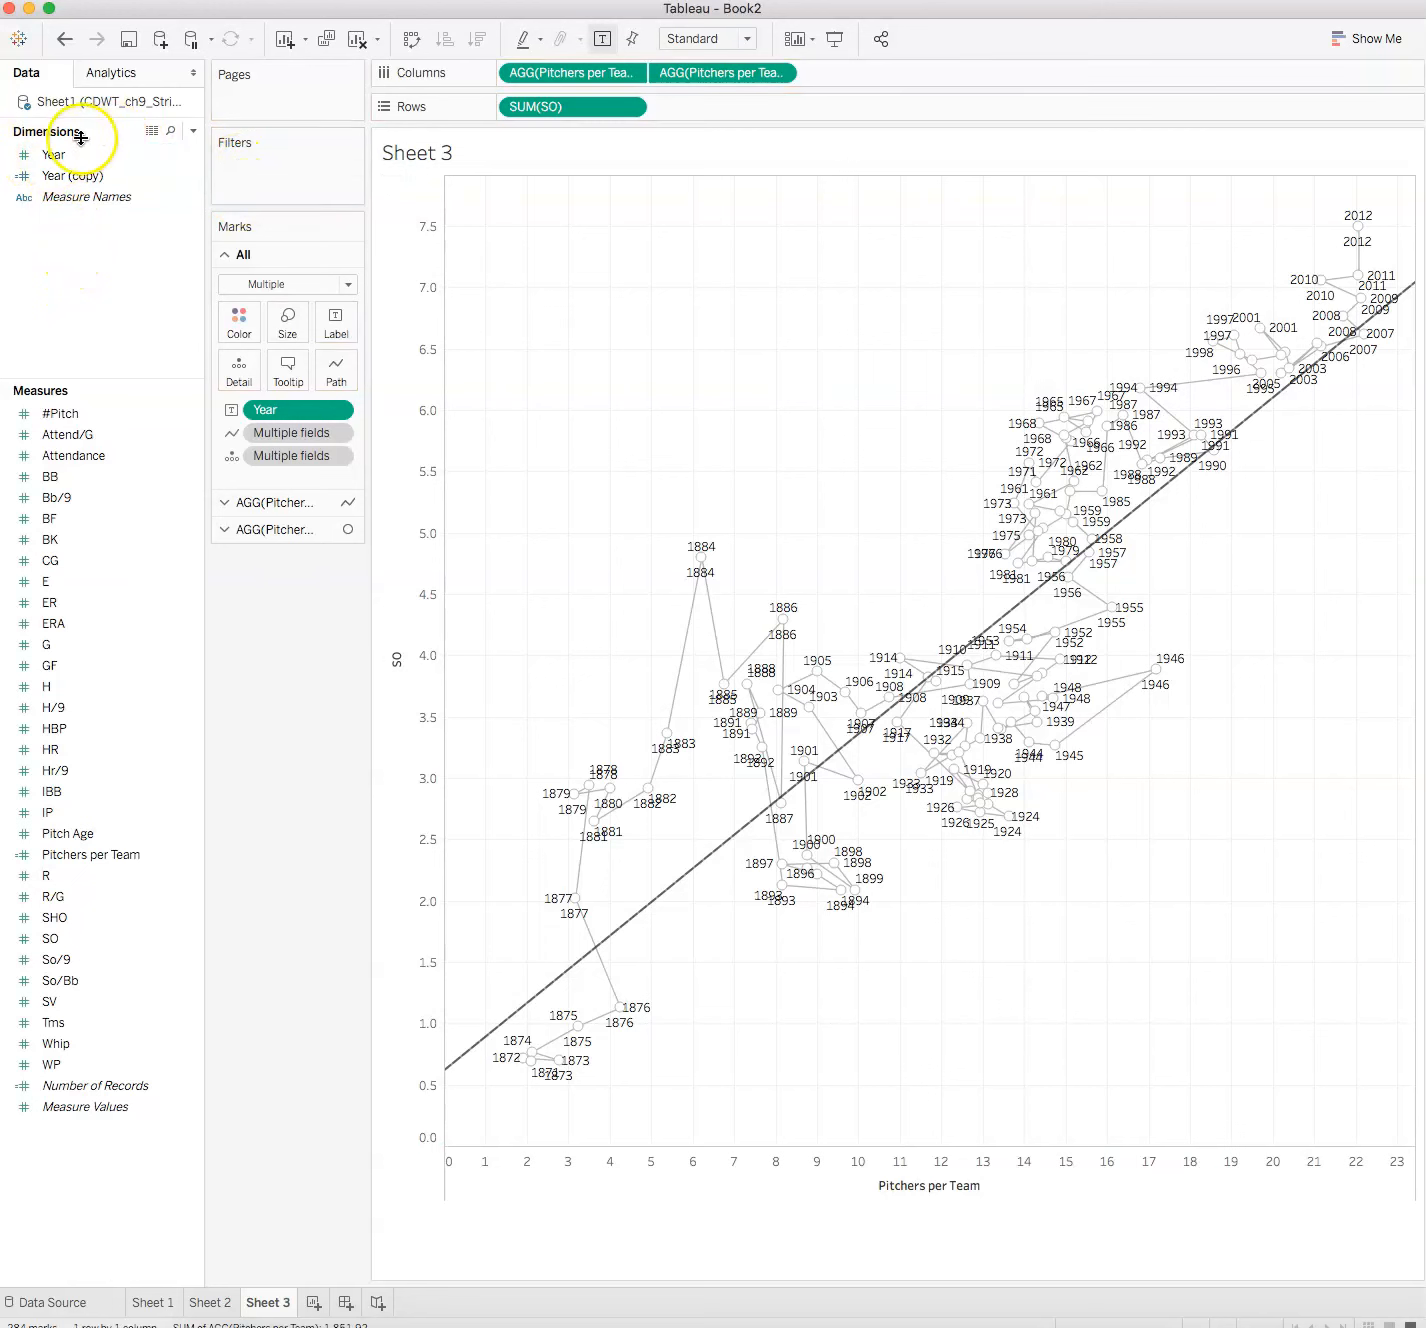
left_click_drag(54, 152, 270, 182)
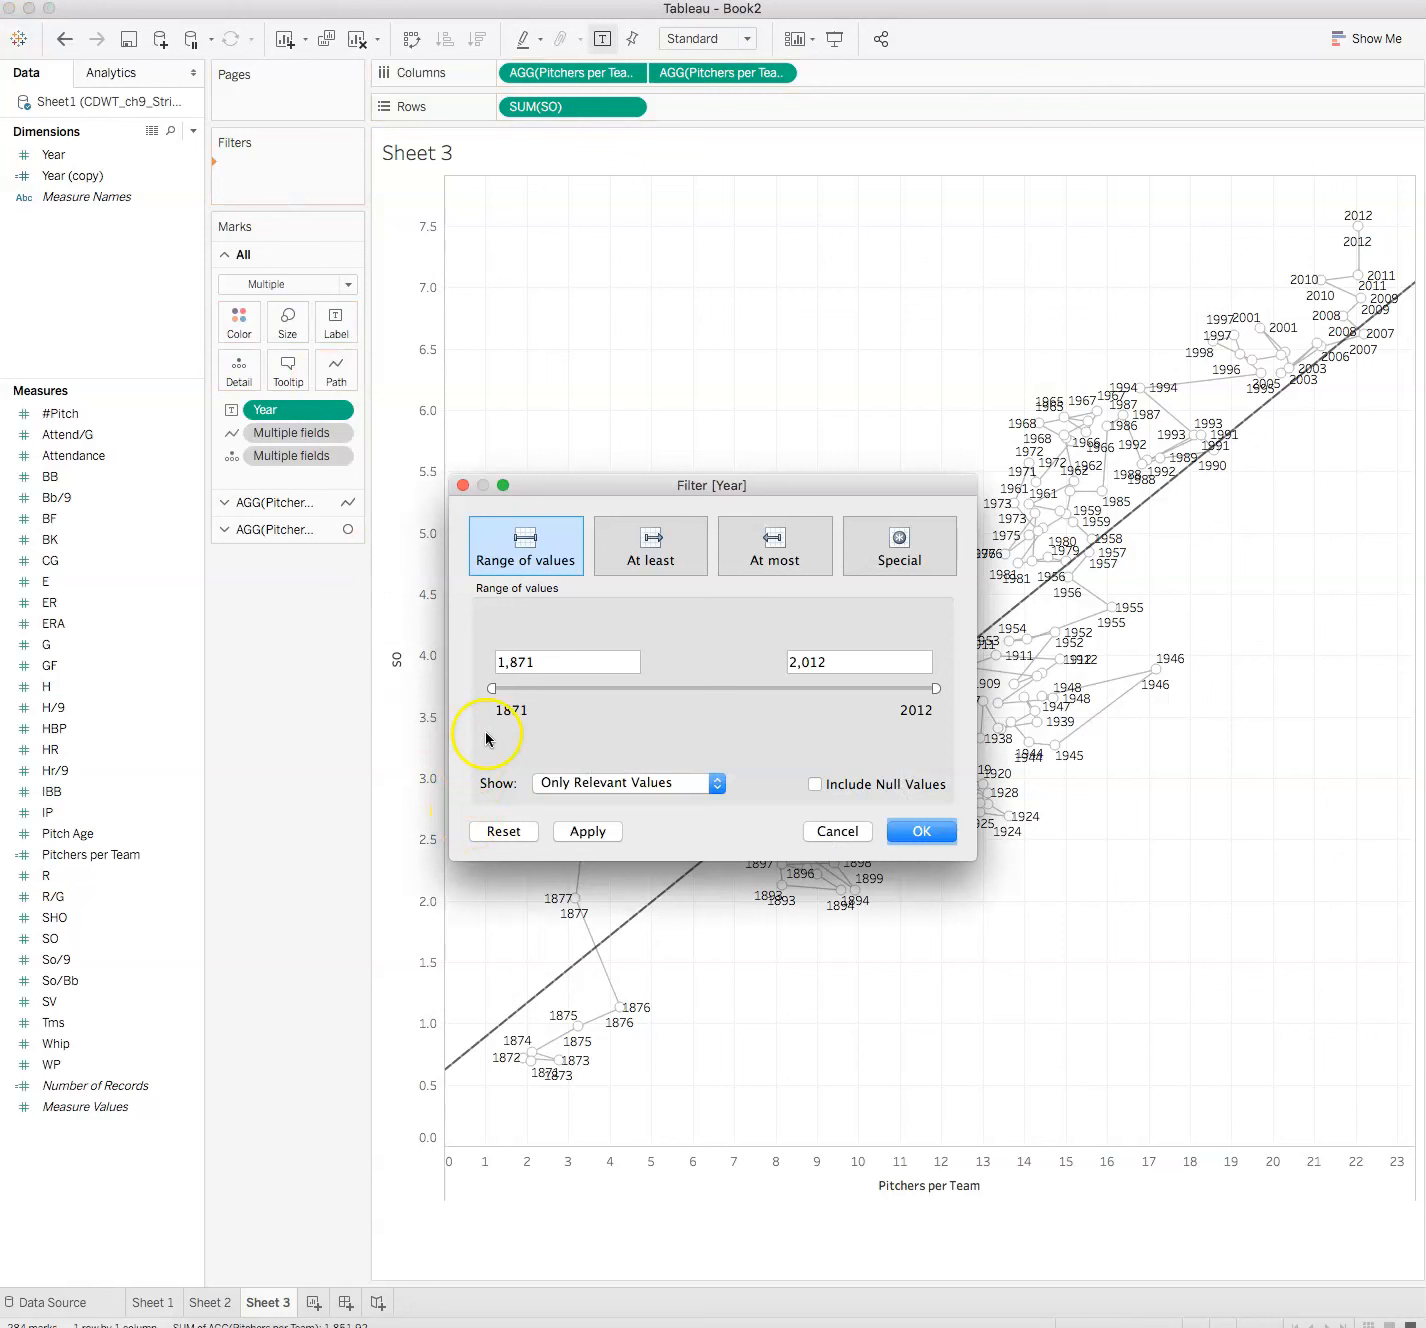
left_click_drag(491, 689, 834, 689)
left_click(921, 840)
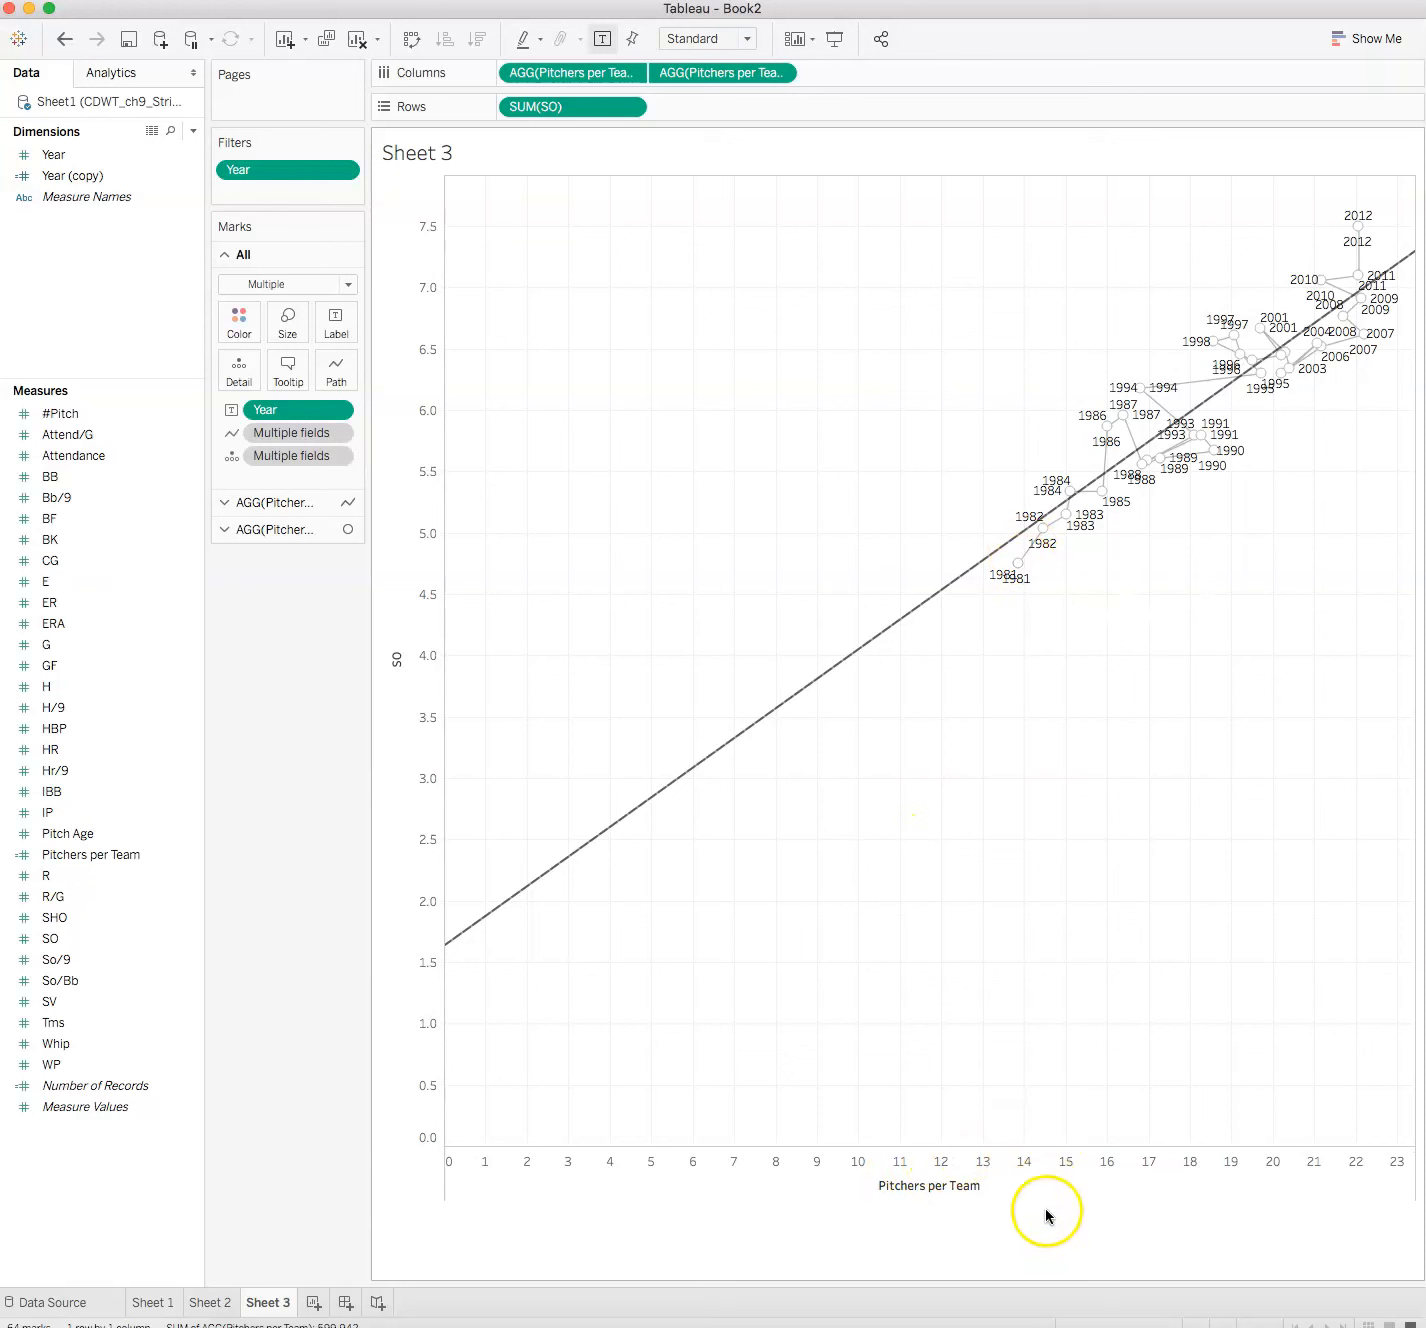
Set the Pitchers per Team axis to a fixed range starting at 14
right_click(1023, 1177)
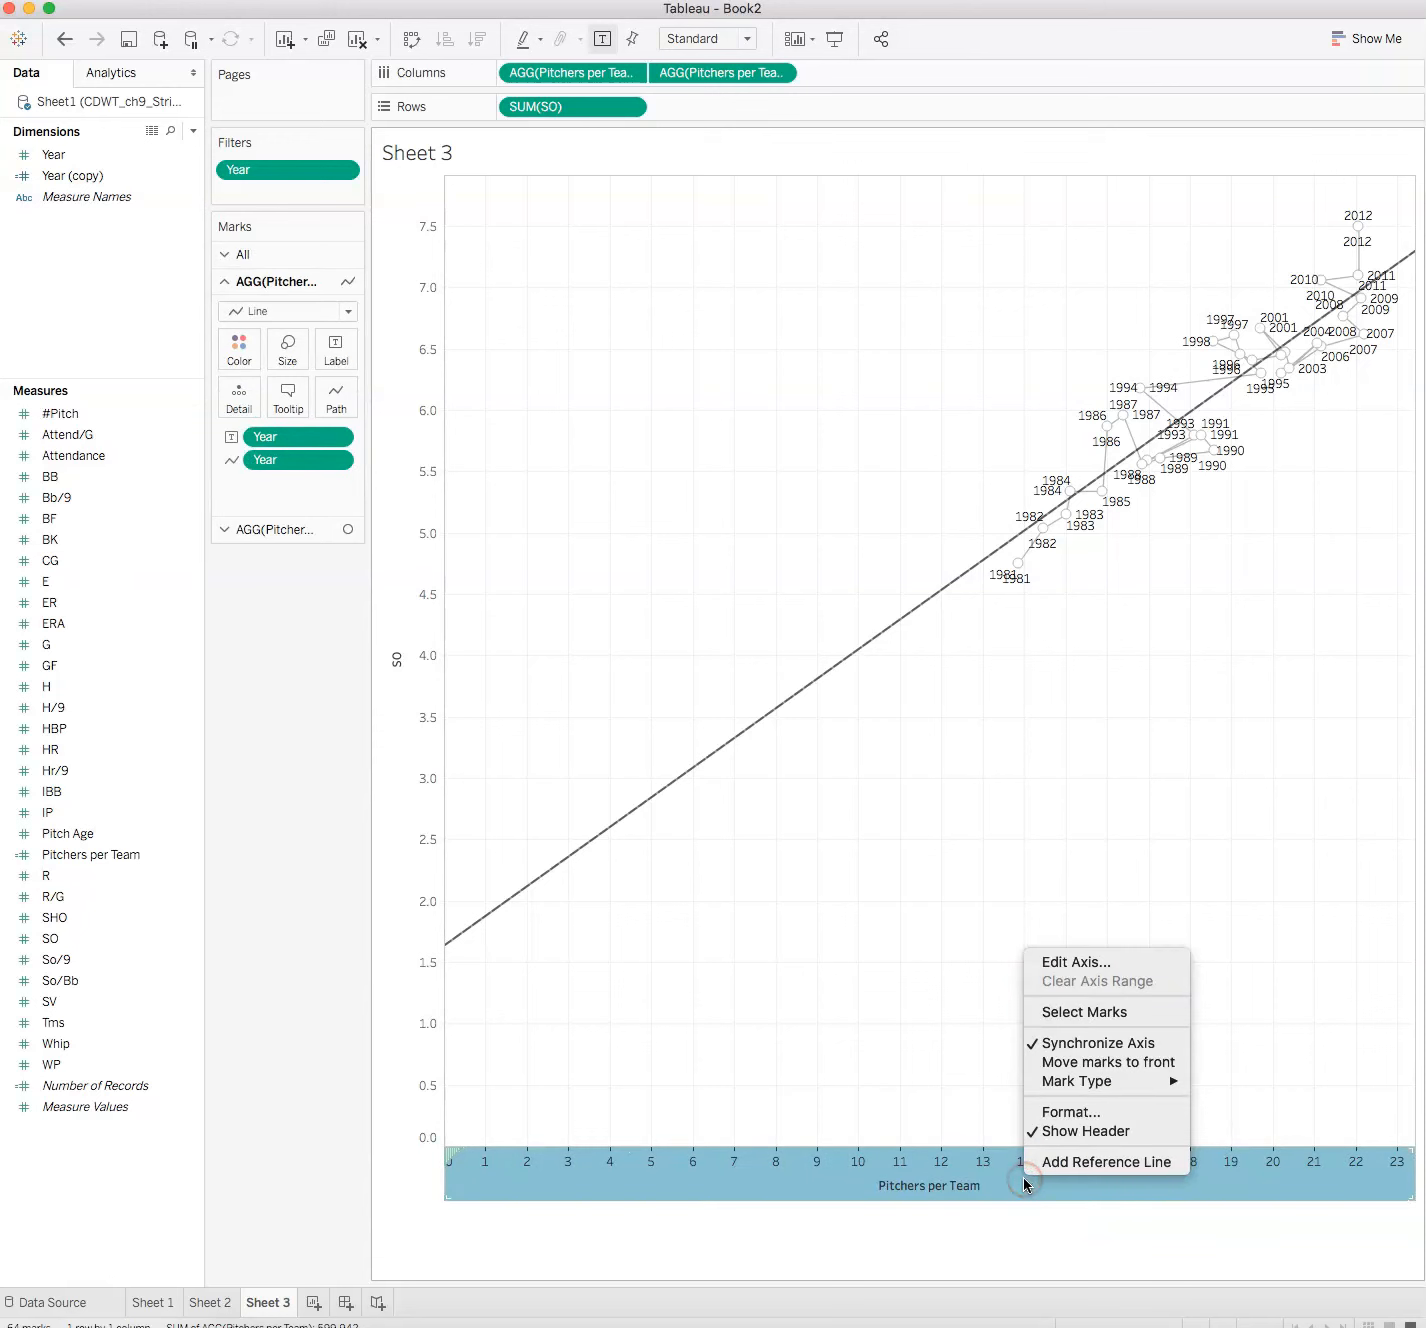
mouse_move(1159, 1082)
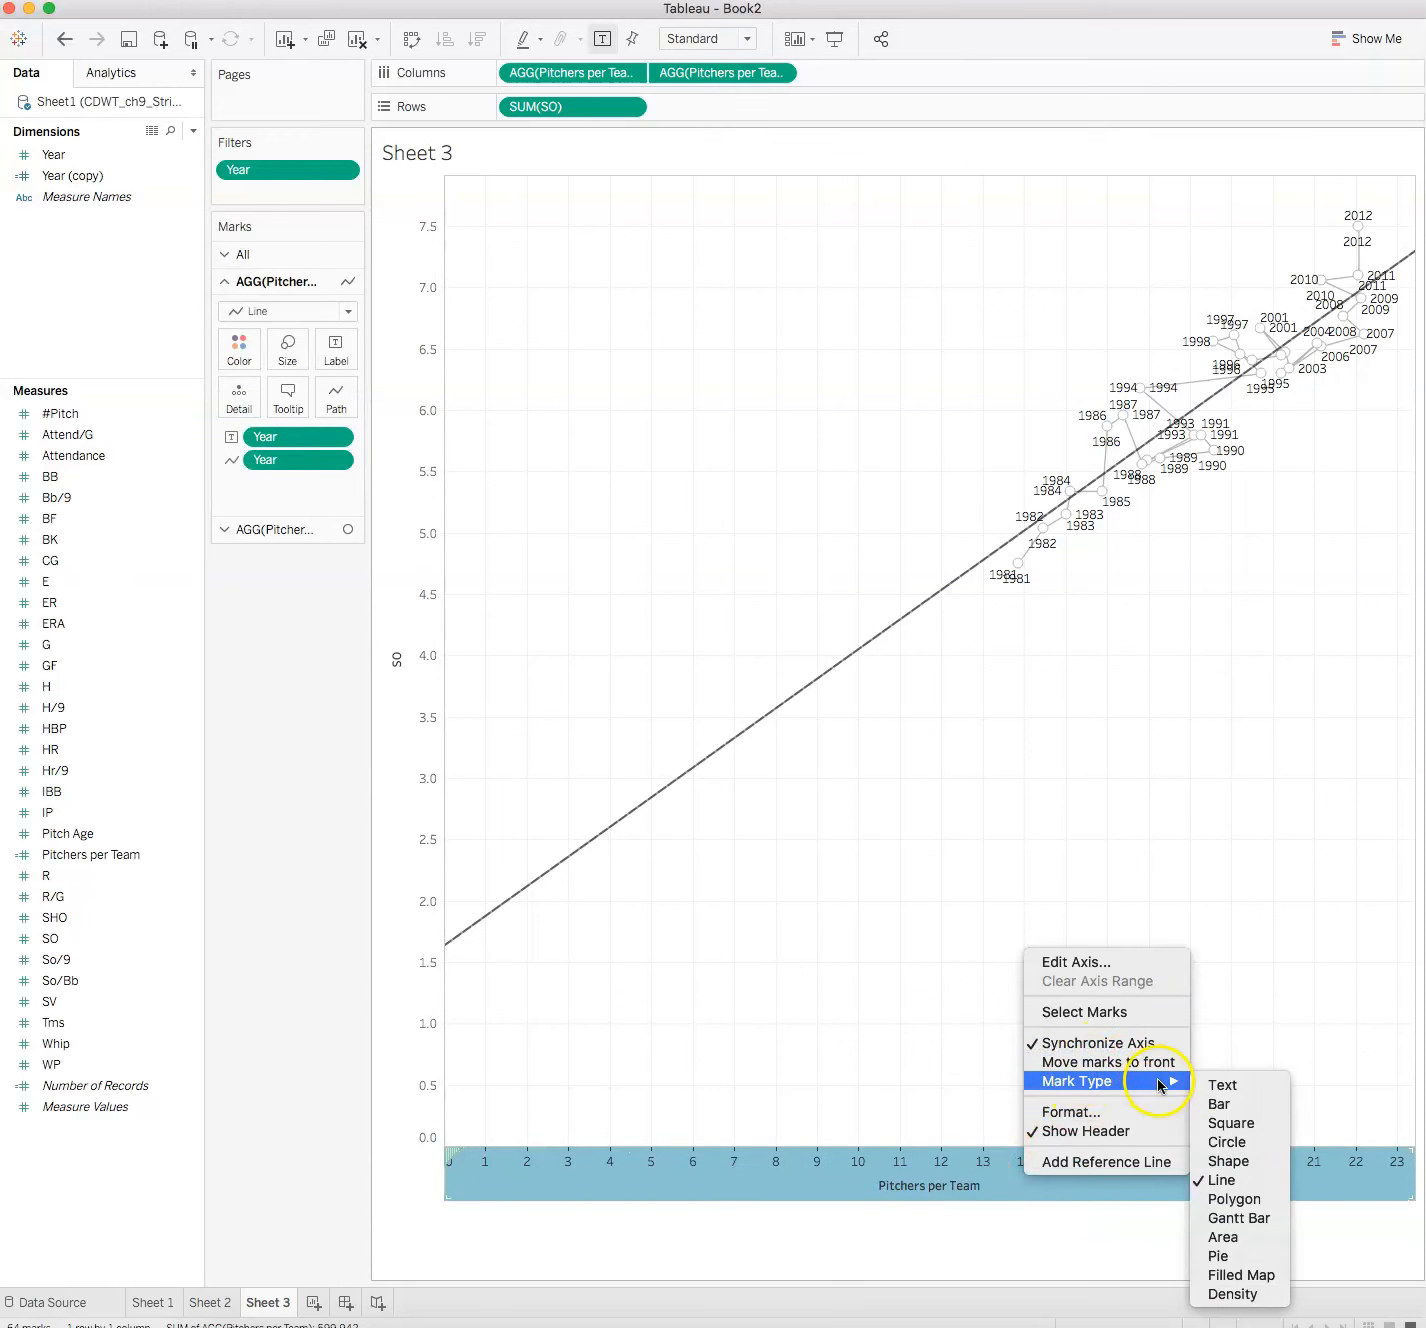
left_click(1111, 963)
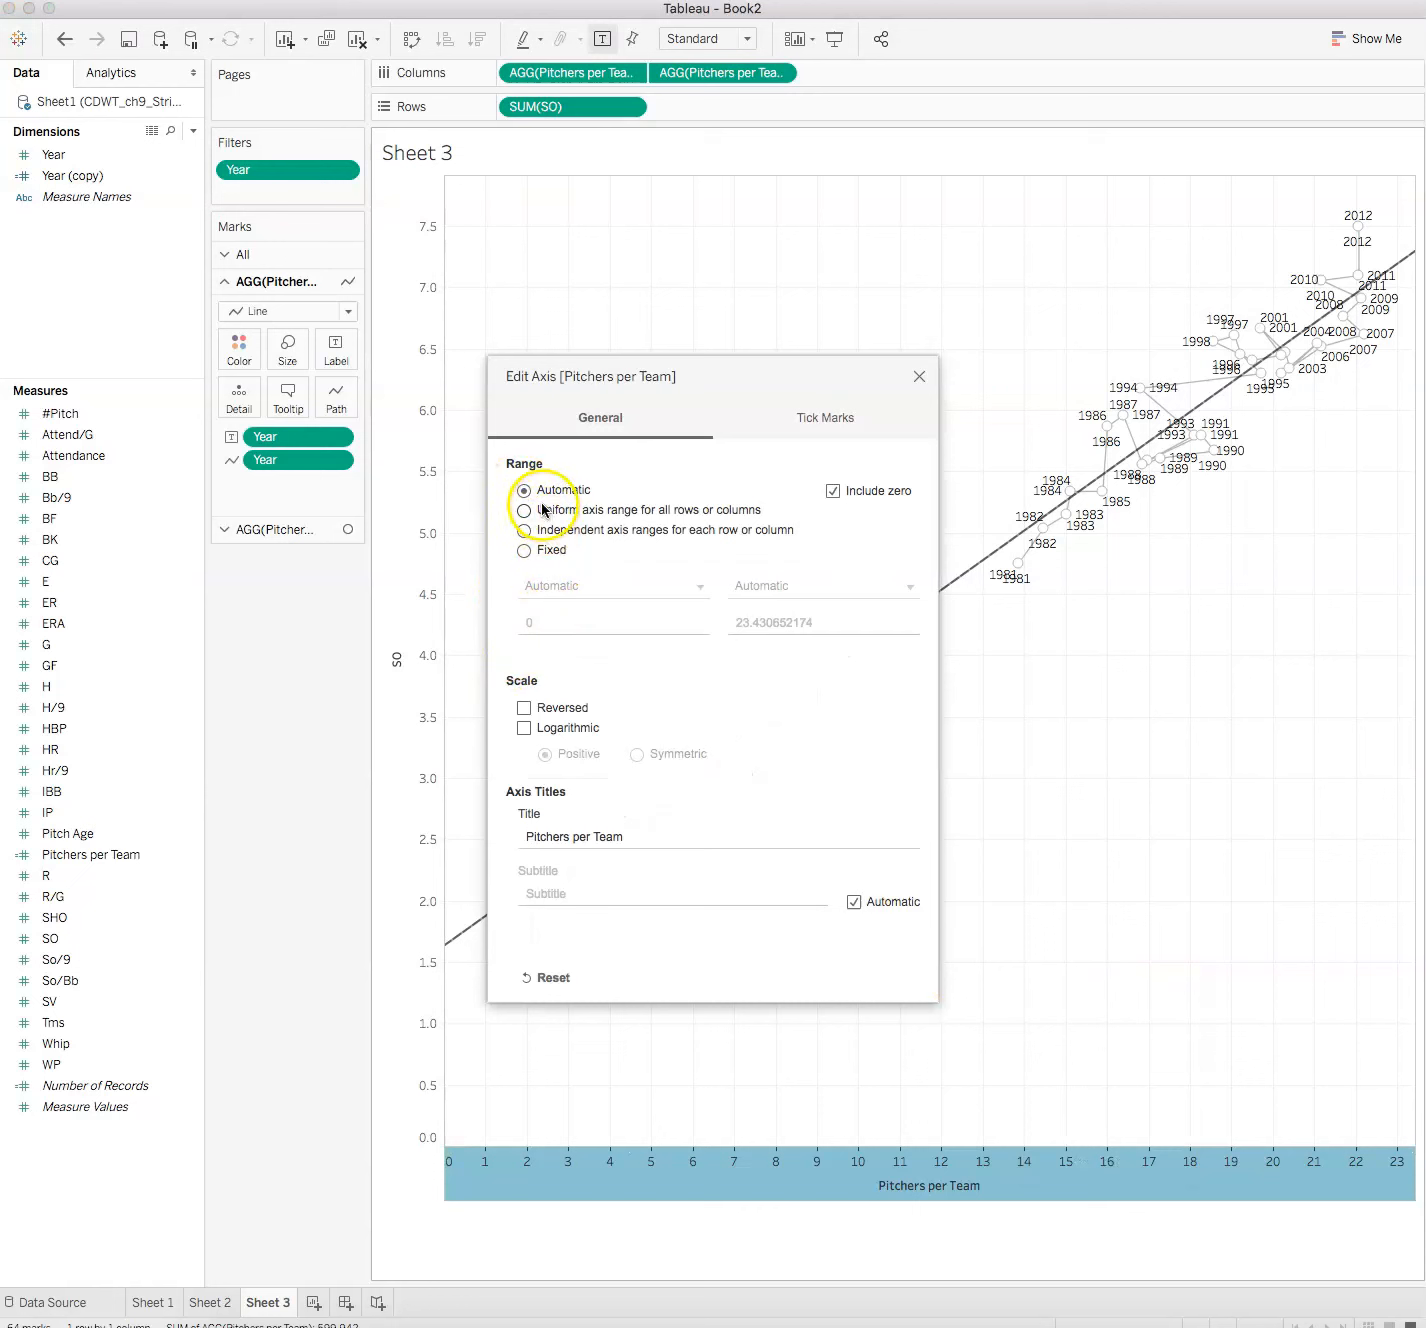
left_click(523, 551)
left_click(542, 629)
left_click(562, 623)
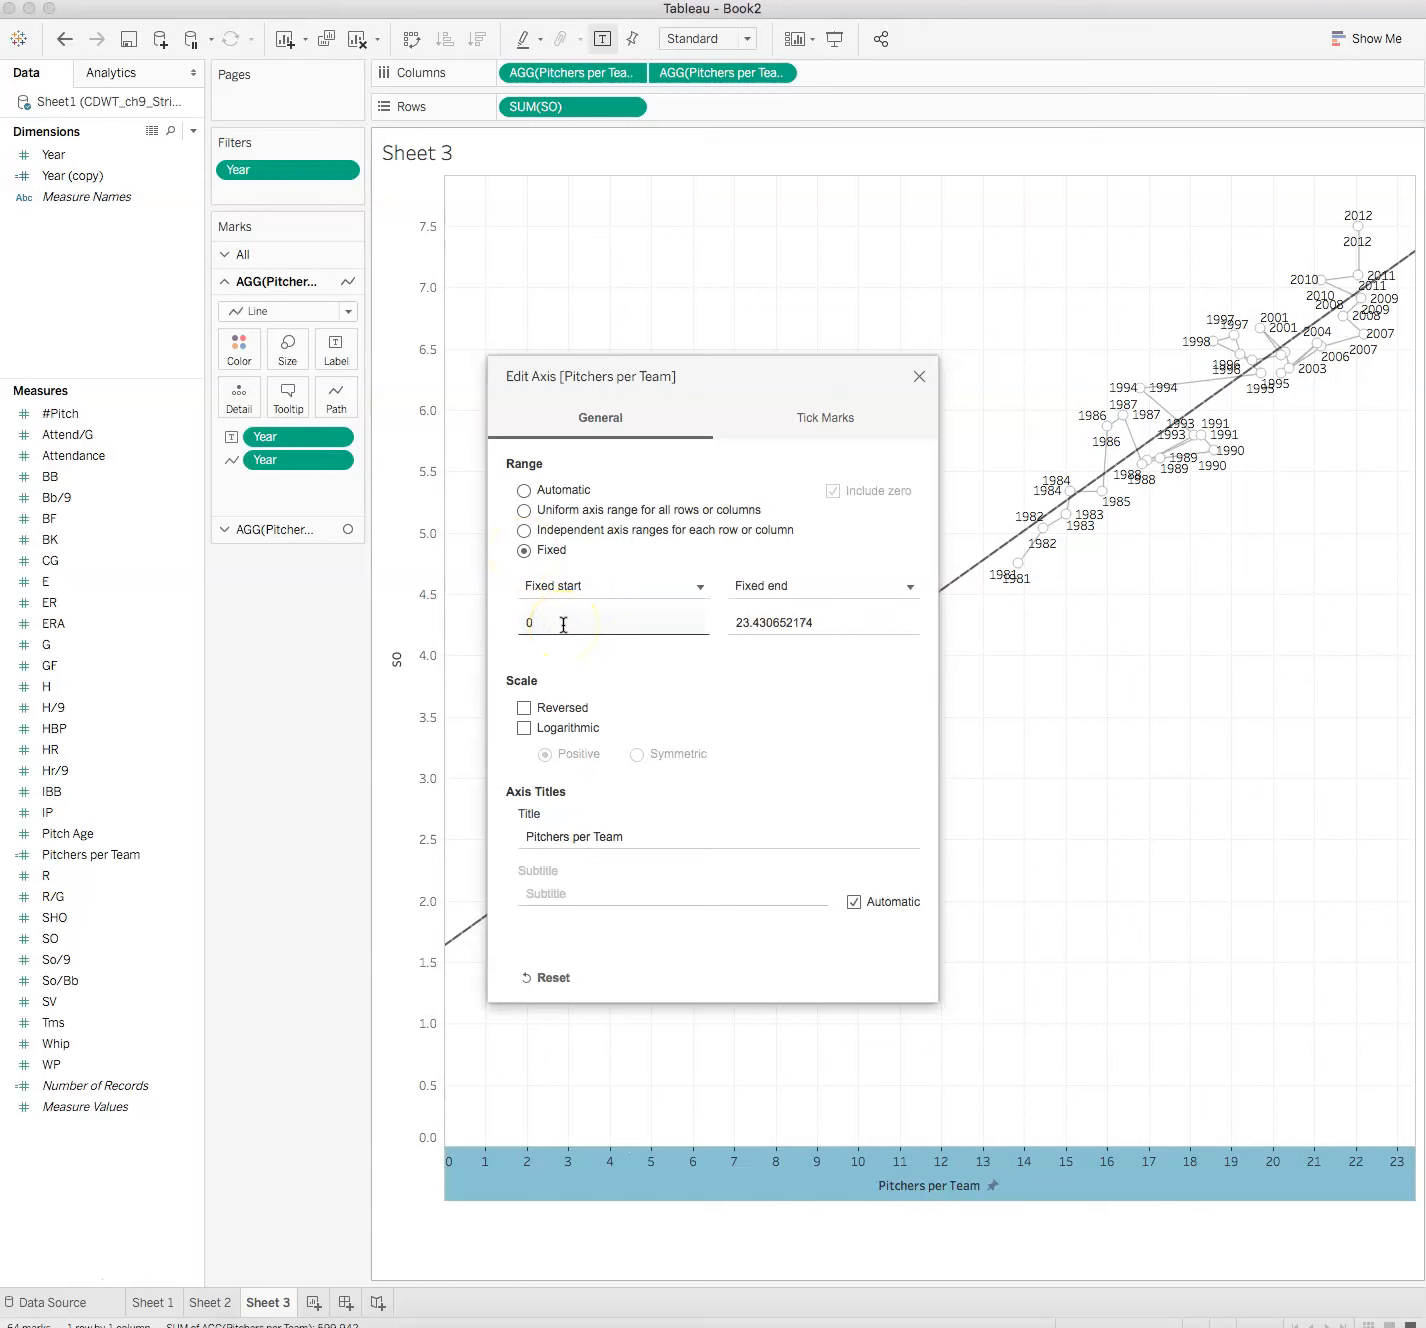
type("14")
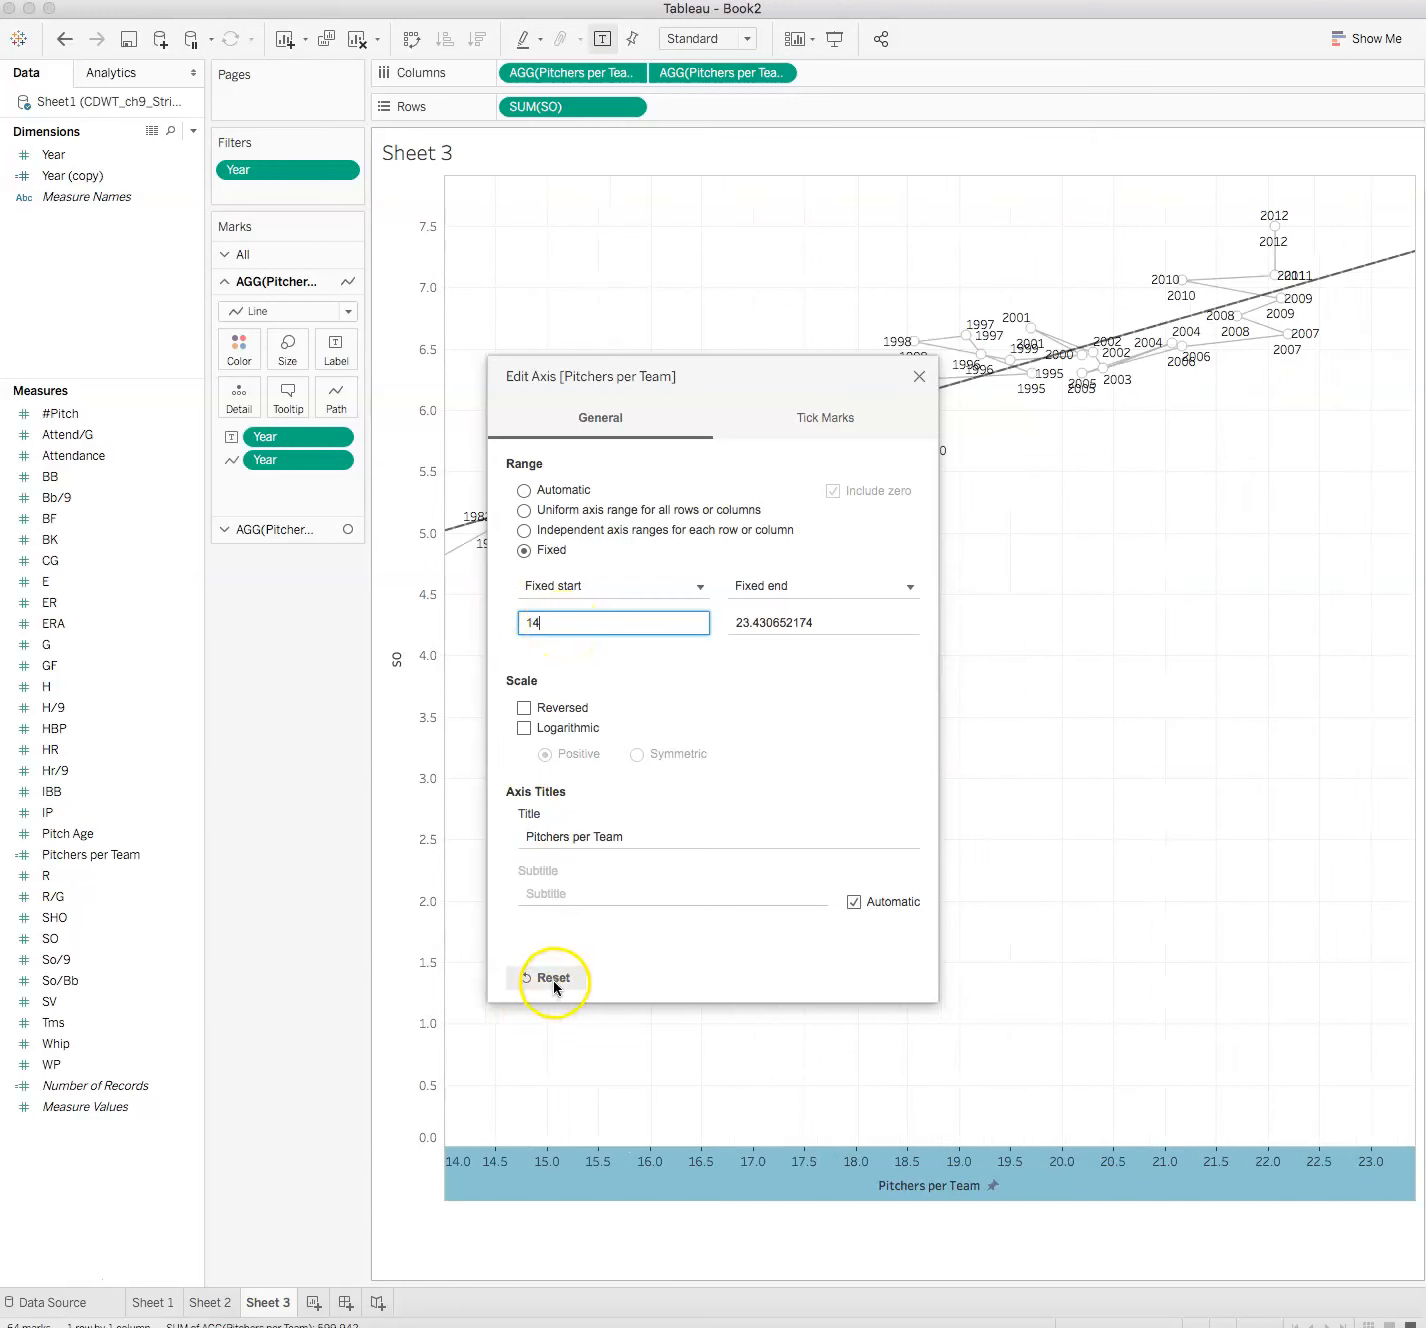
left_click(919, 377)
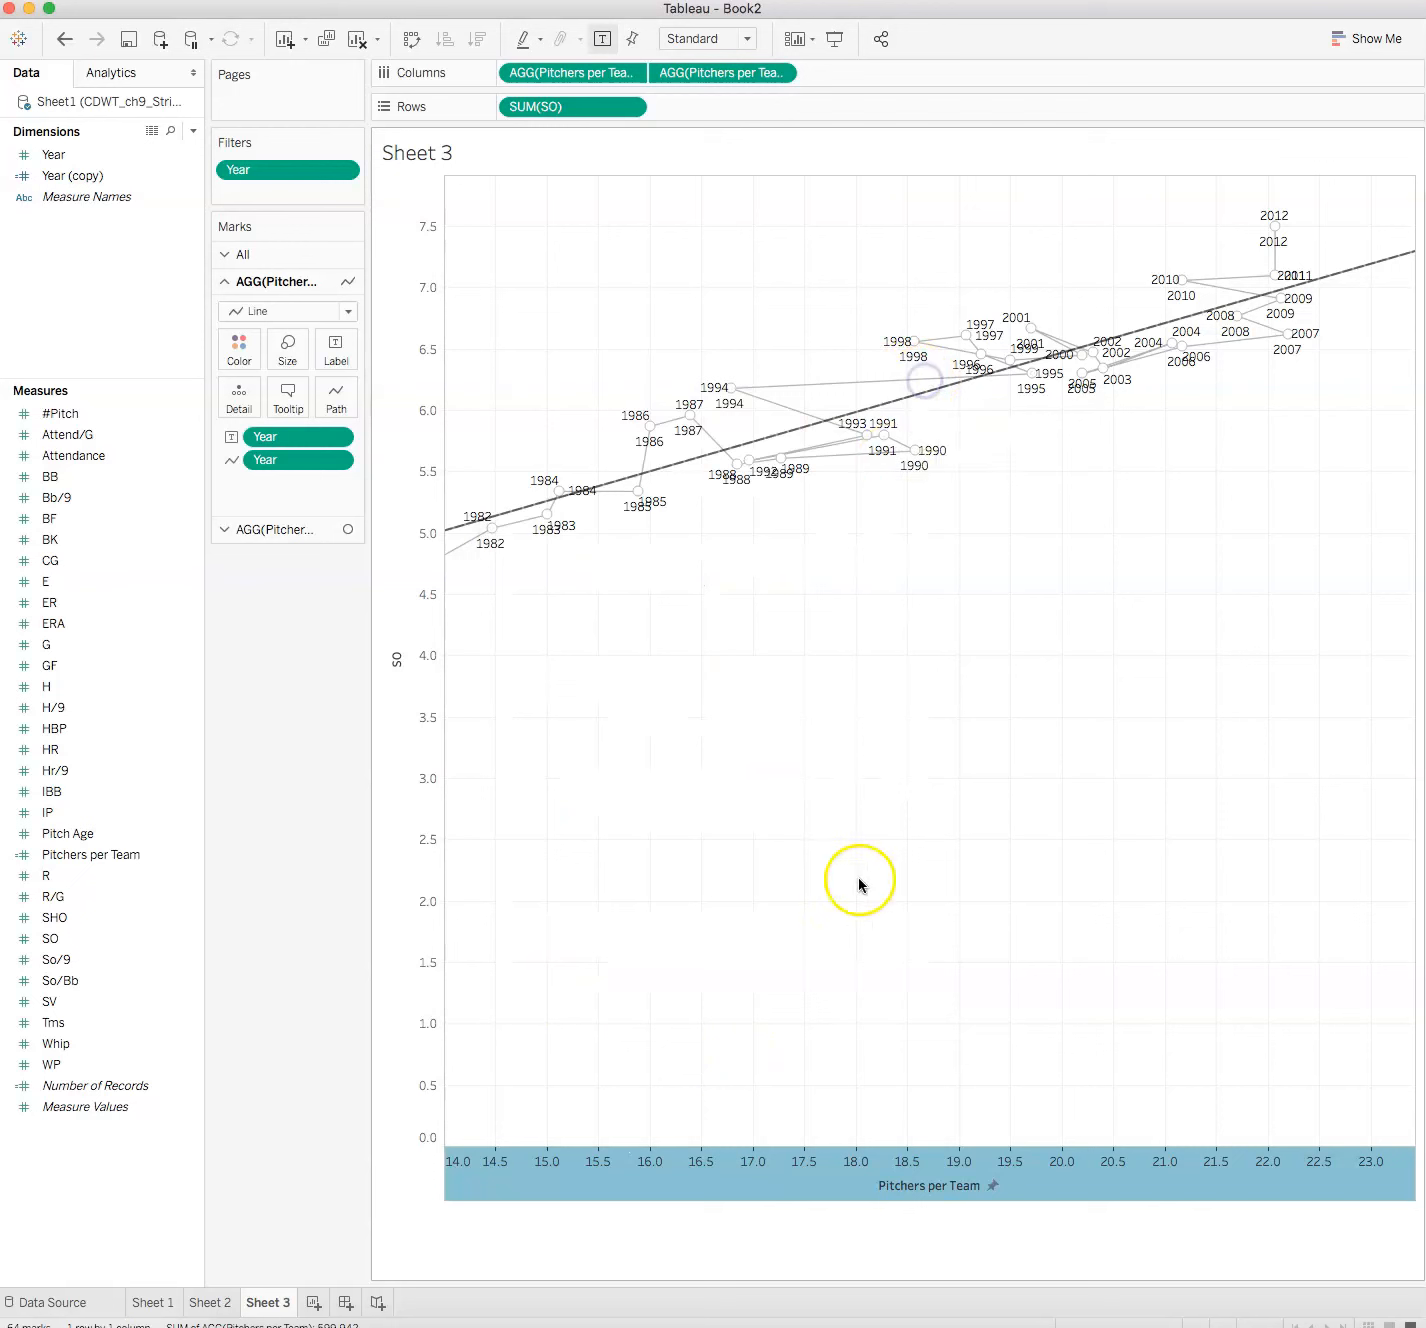
Try allowing the line layer's labels to overlap other marks and revert the option
left_click(339, 356)
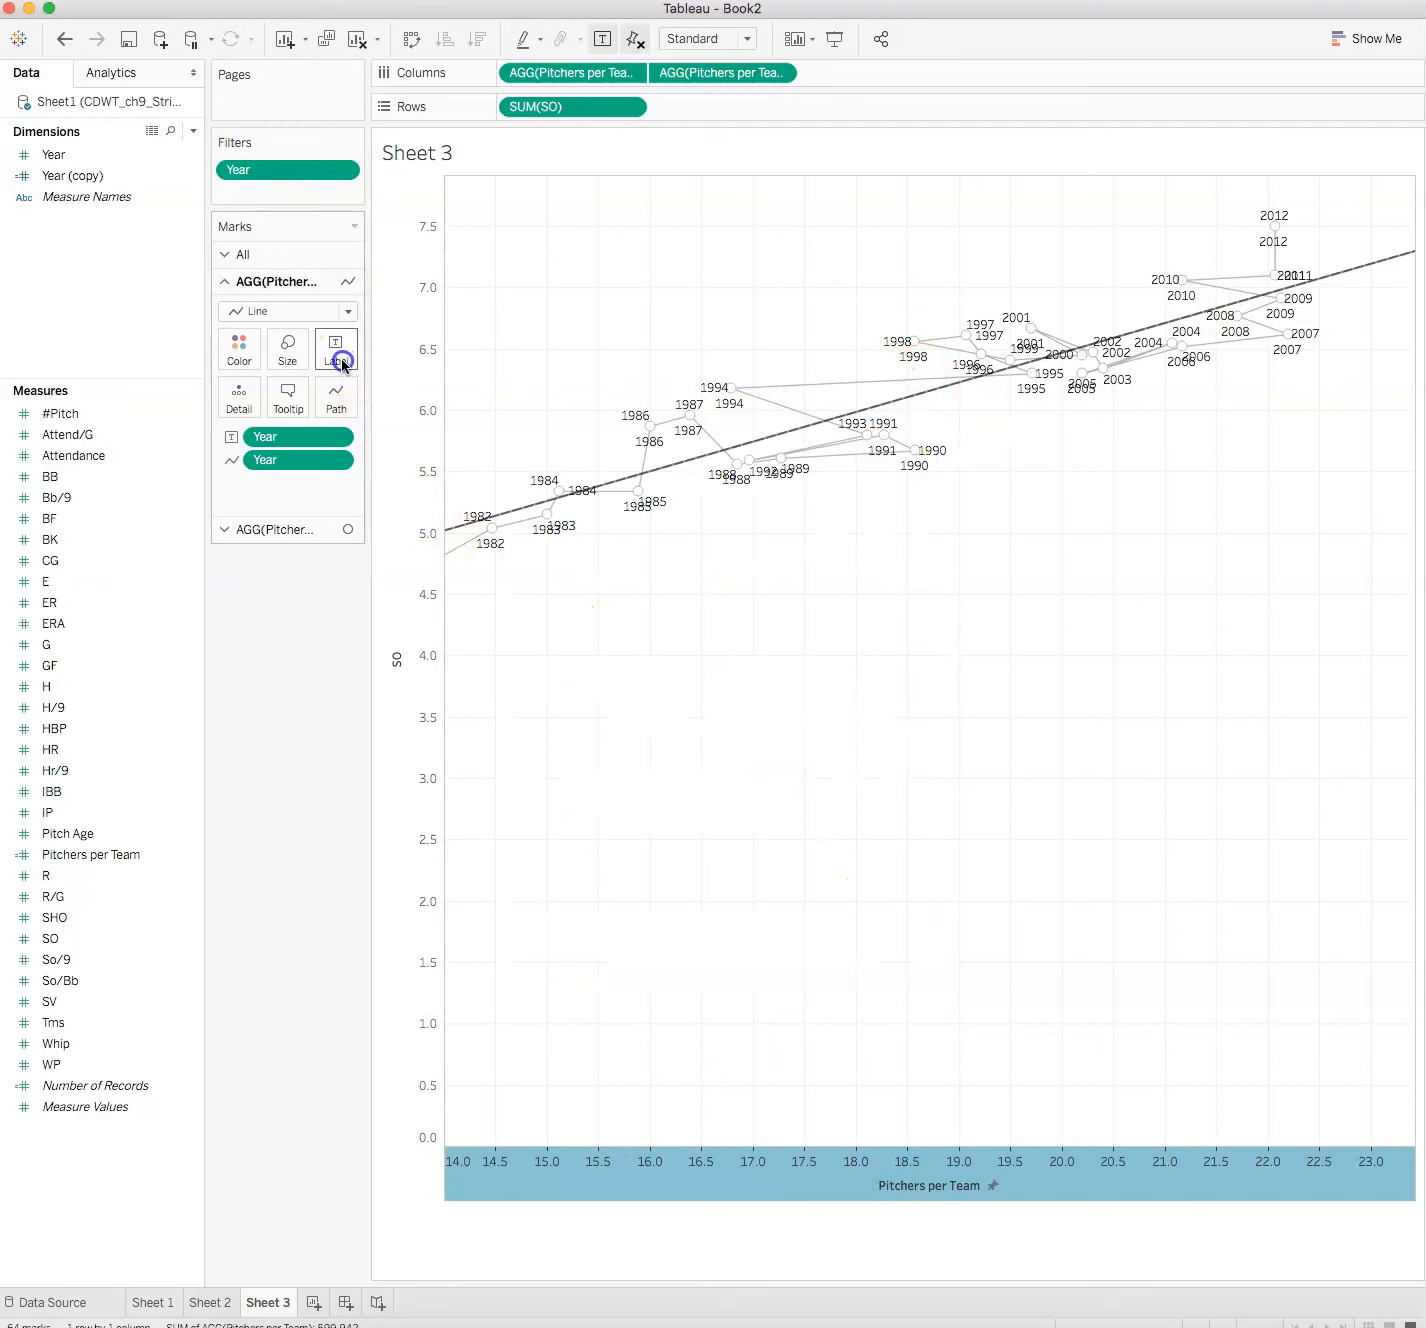
left_click(342, 663)
left_click(342, 663)
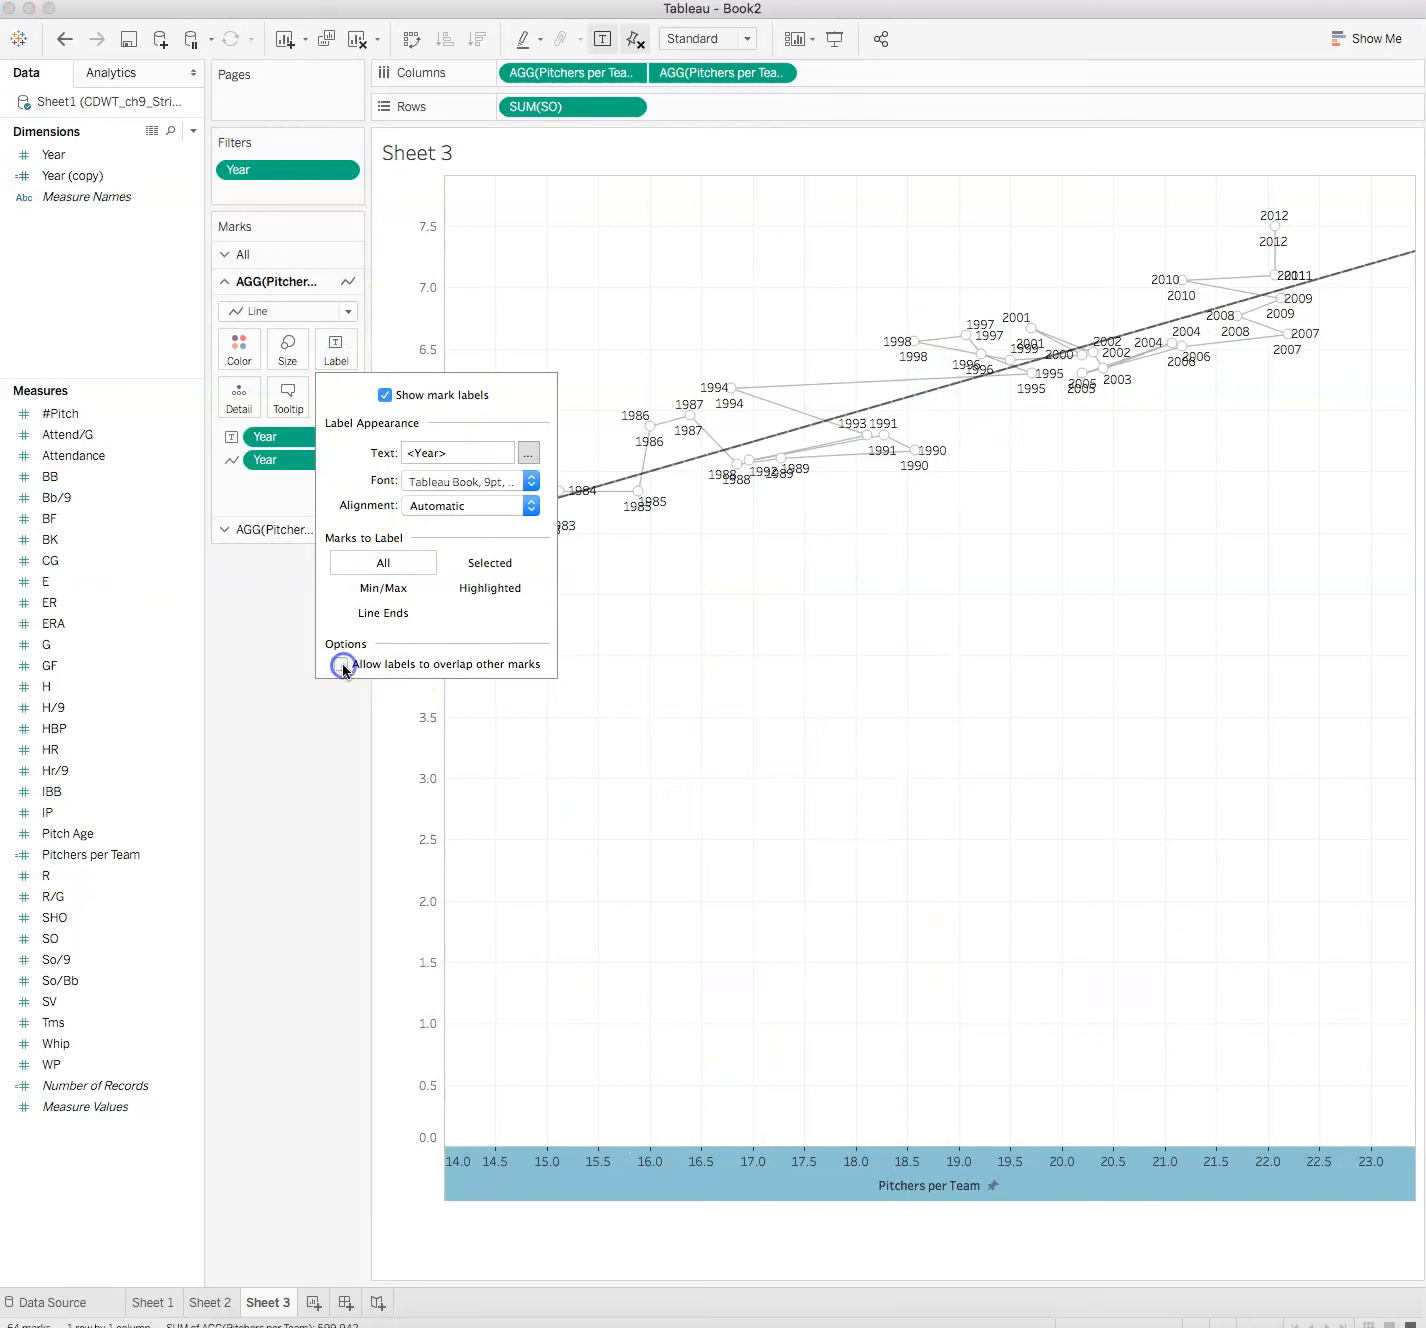
left_click(298, 718)
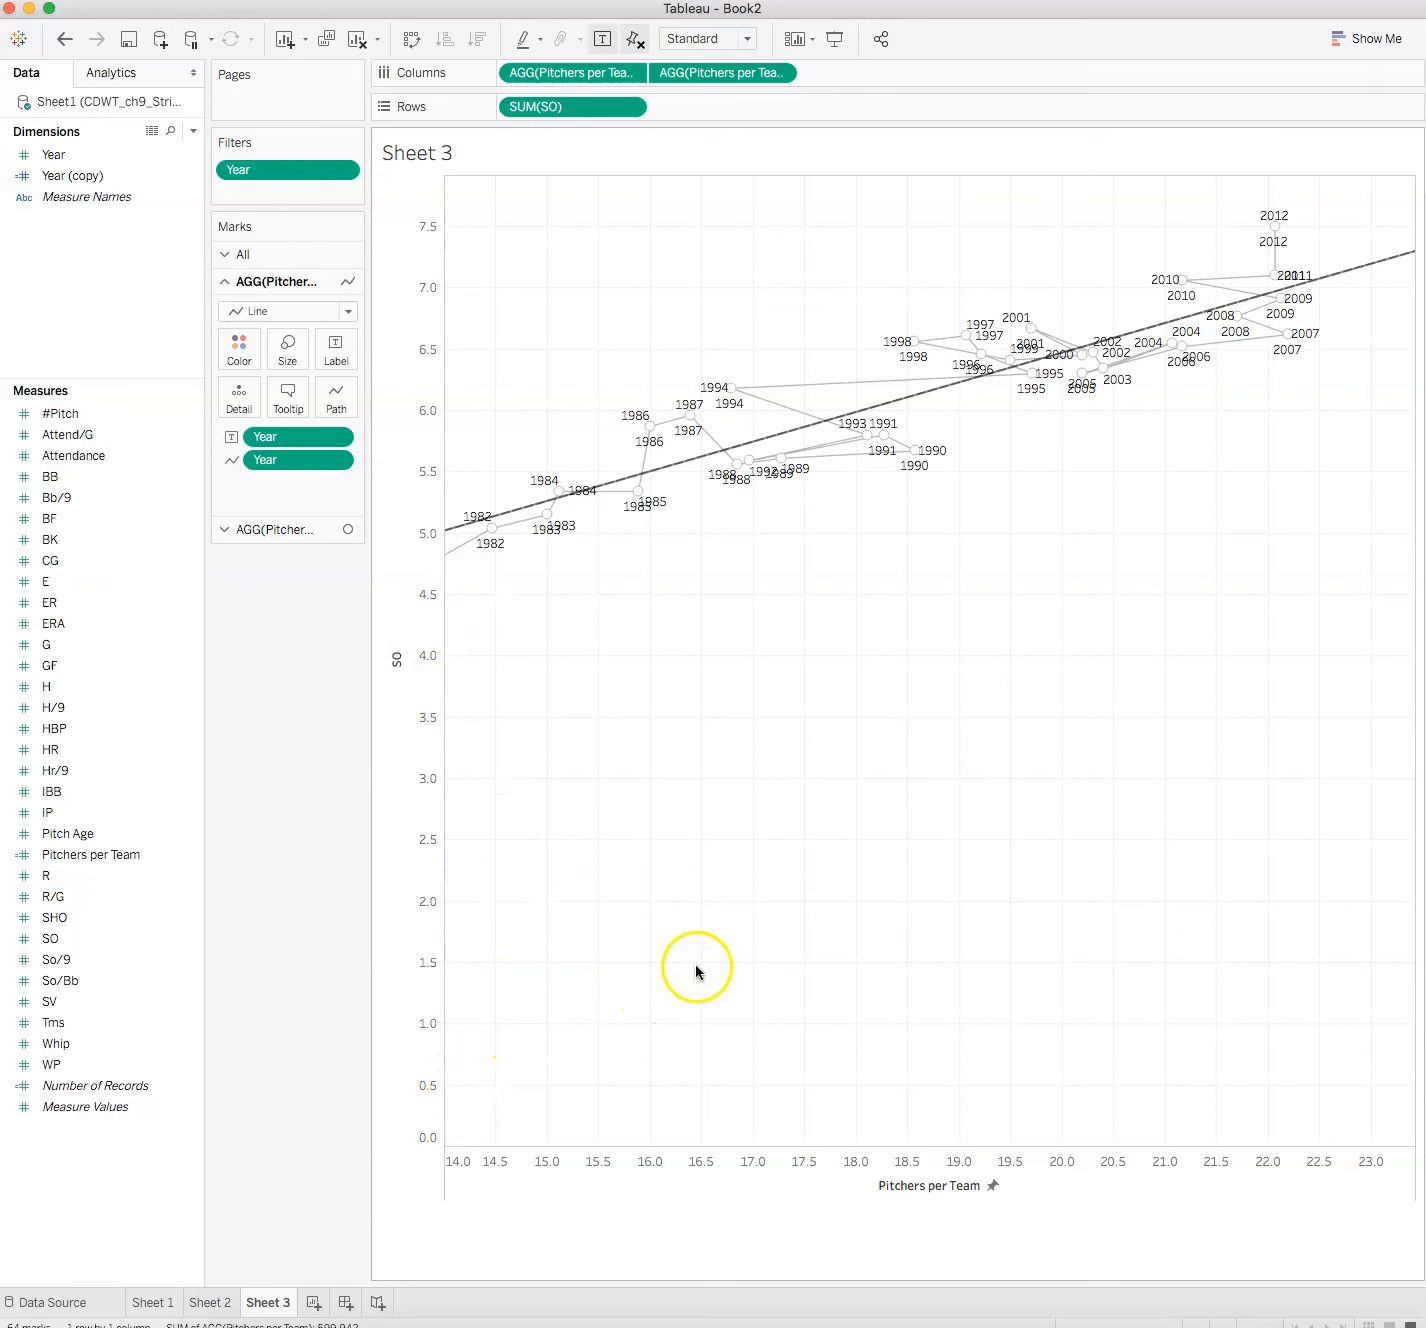
Set the SO axis to a fixed range starting at 4.0
right_click(421, 711)
left_click(439, 727)
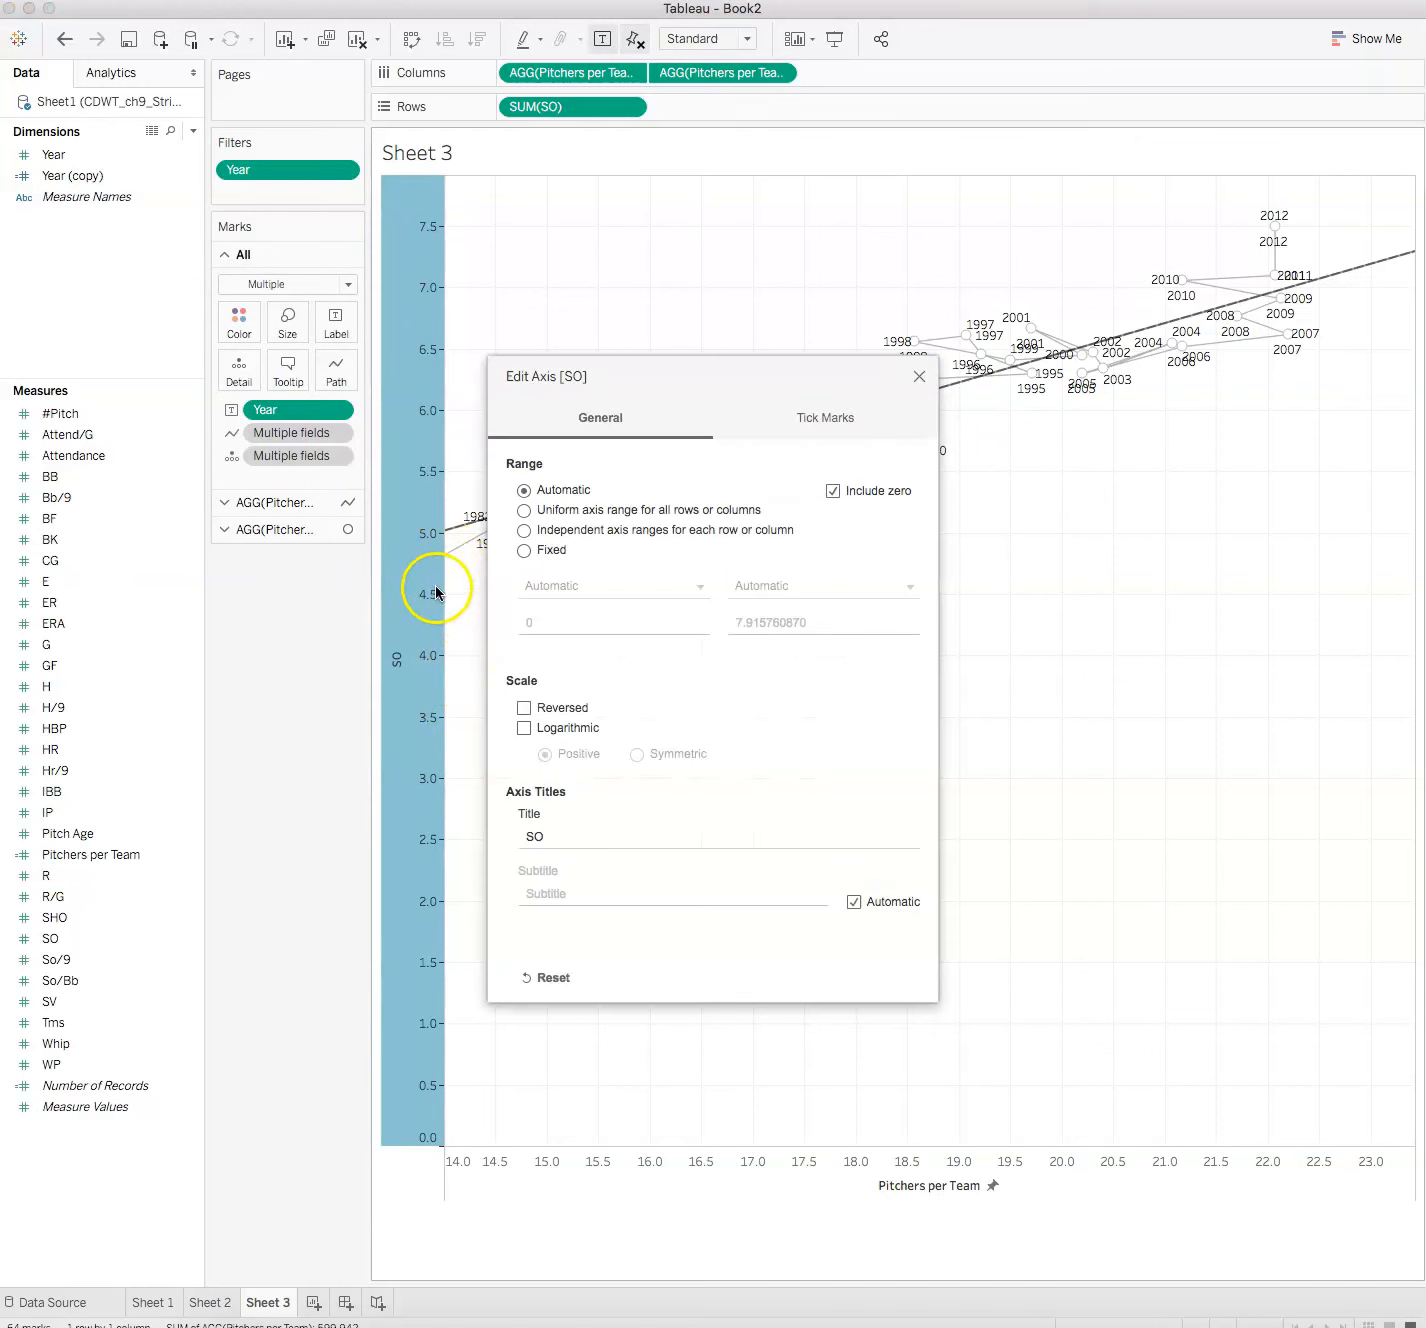
left_click(524, 551)
left_click(552, 621)
type("4.0")
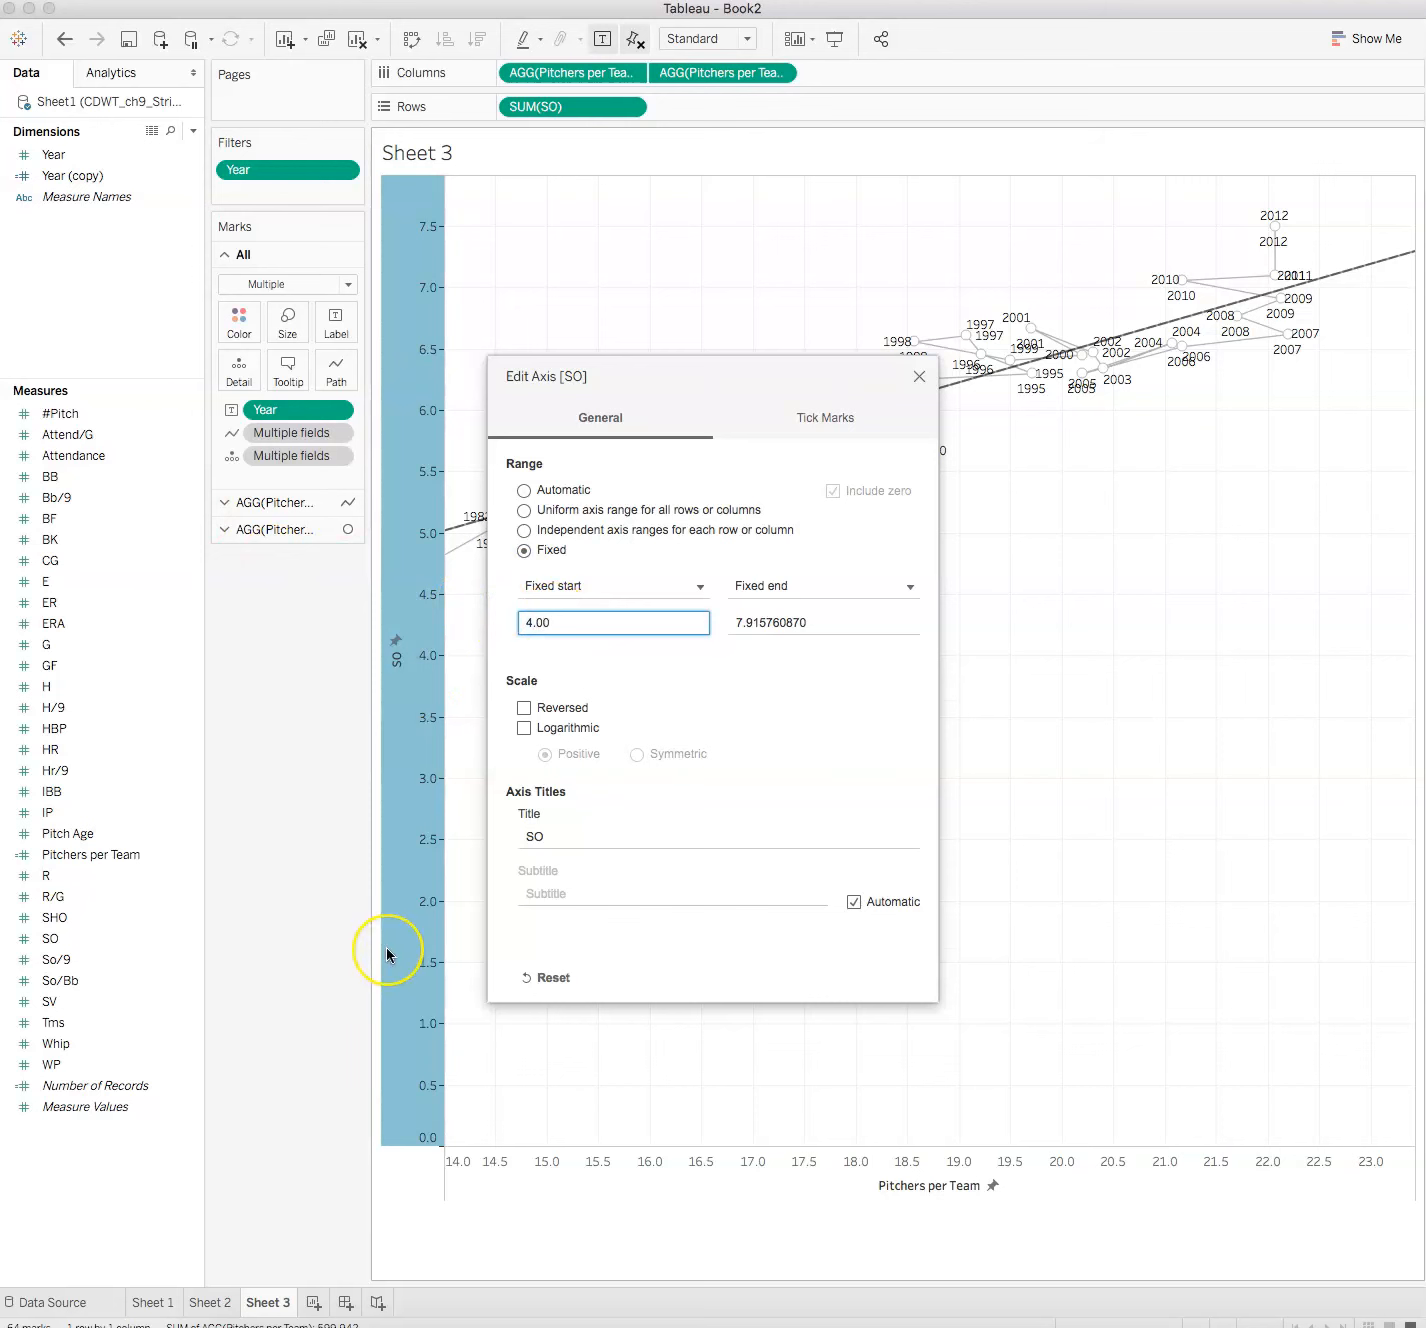
key("BackSpace")
left_click(742, 930)
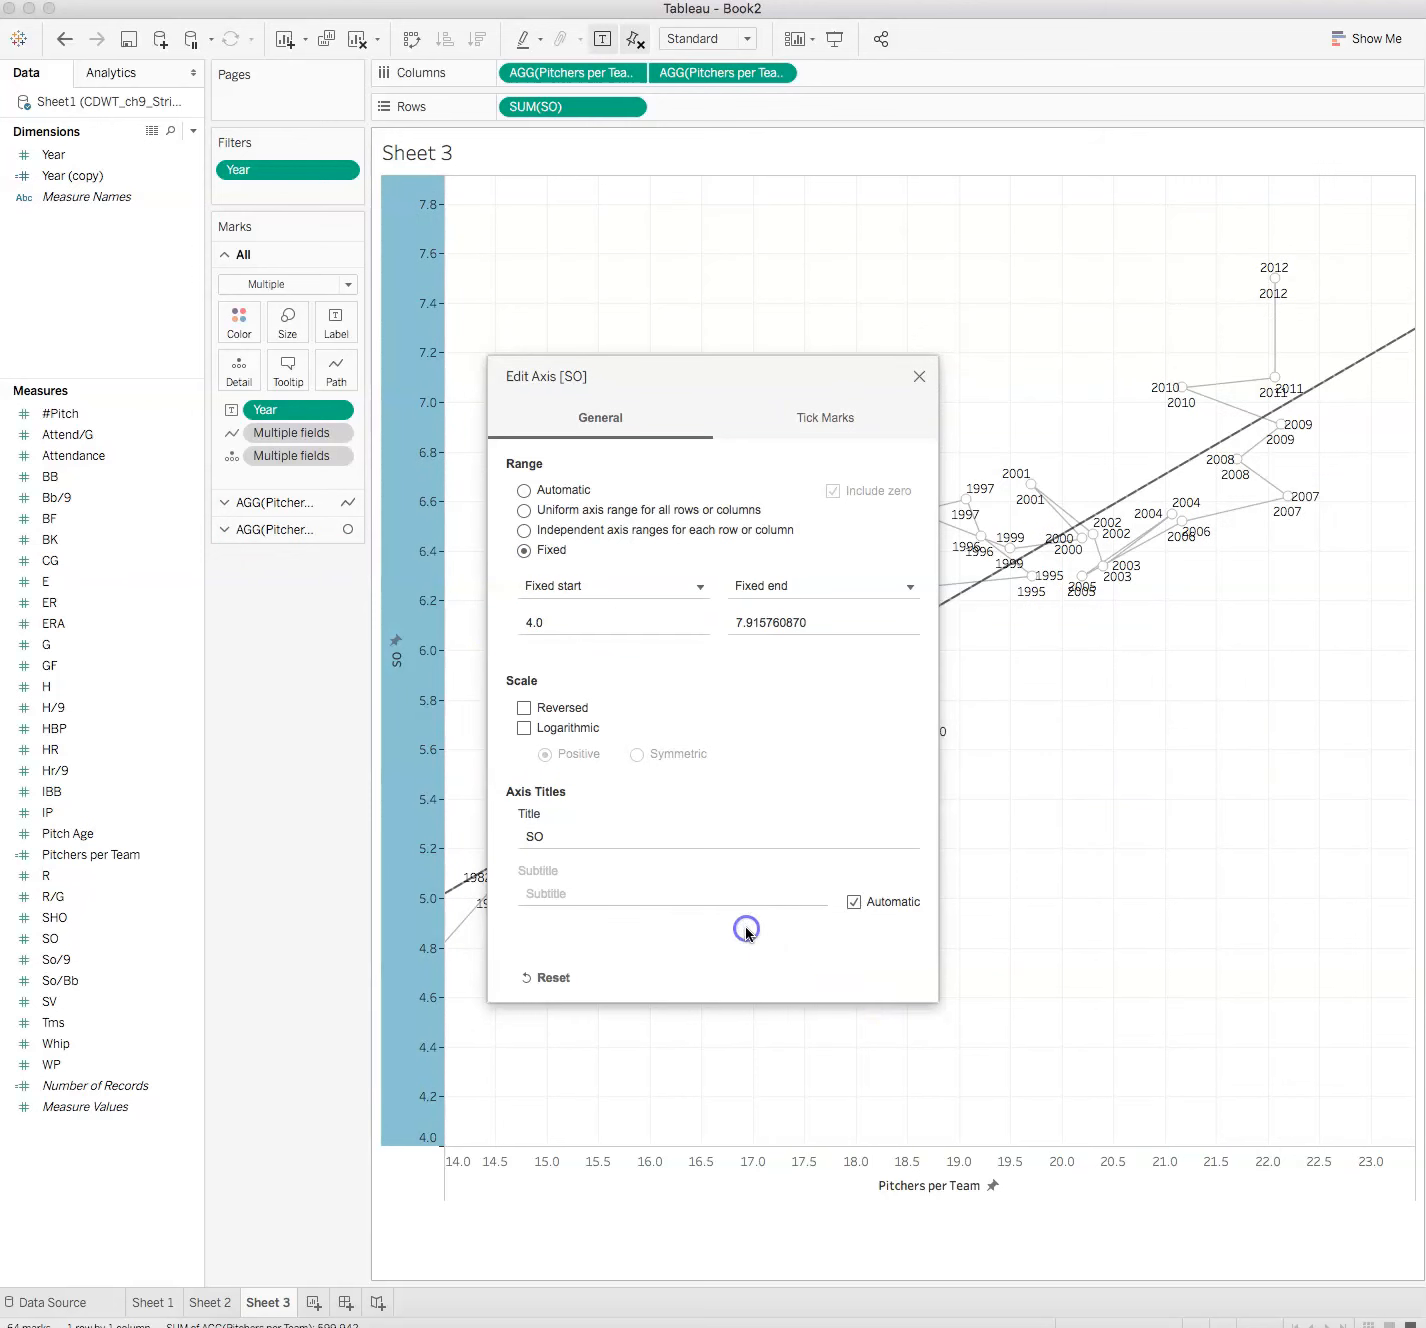
left_click(918, 379)
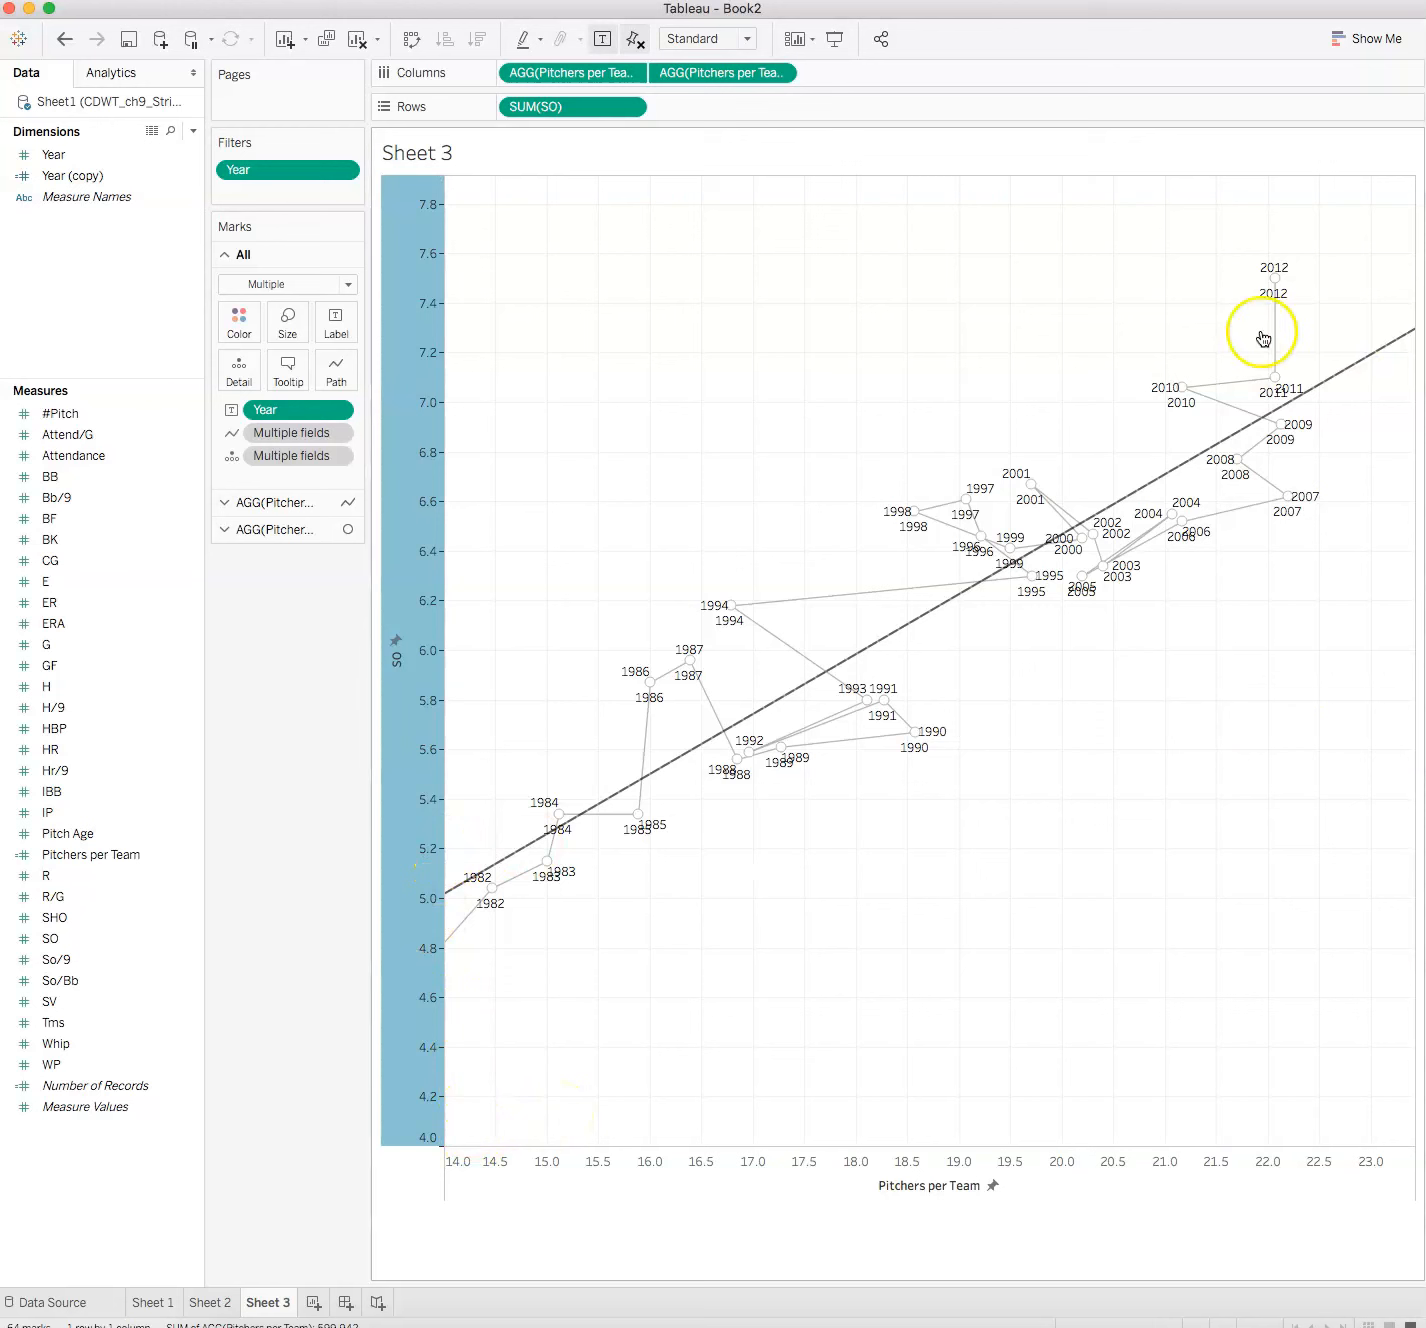
Select the 2011 circle mark and move its label slightly lower, away from the other 2011 label
mouse_move(1278, 285)
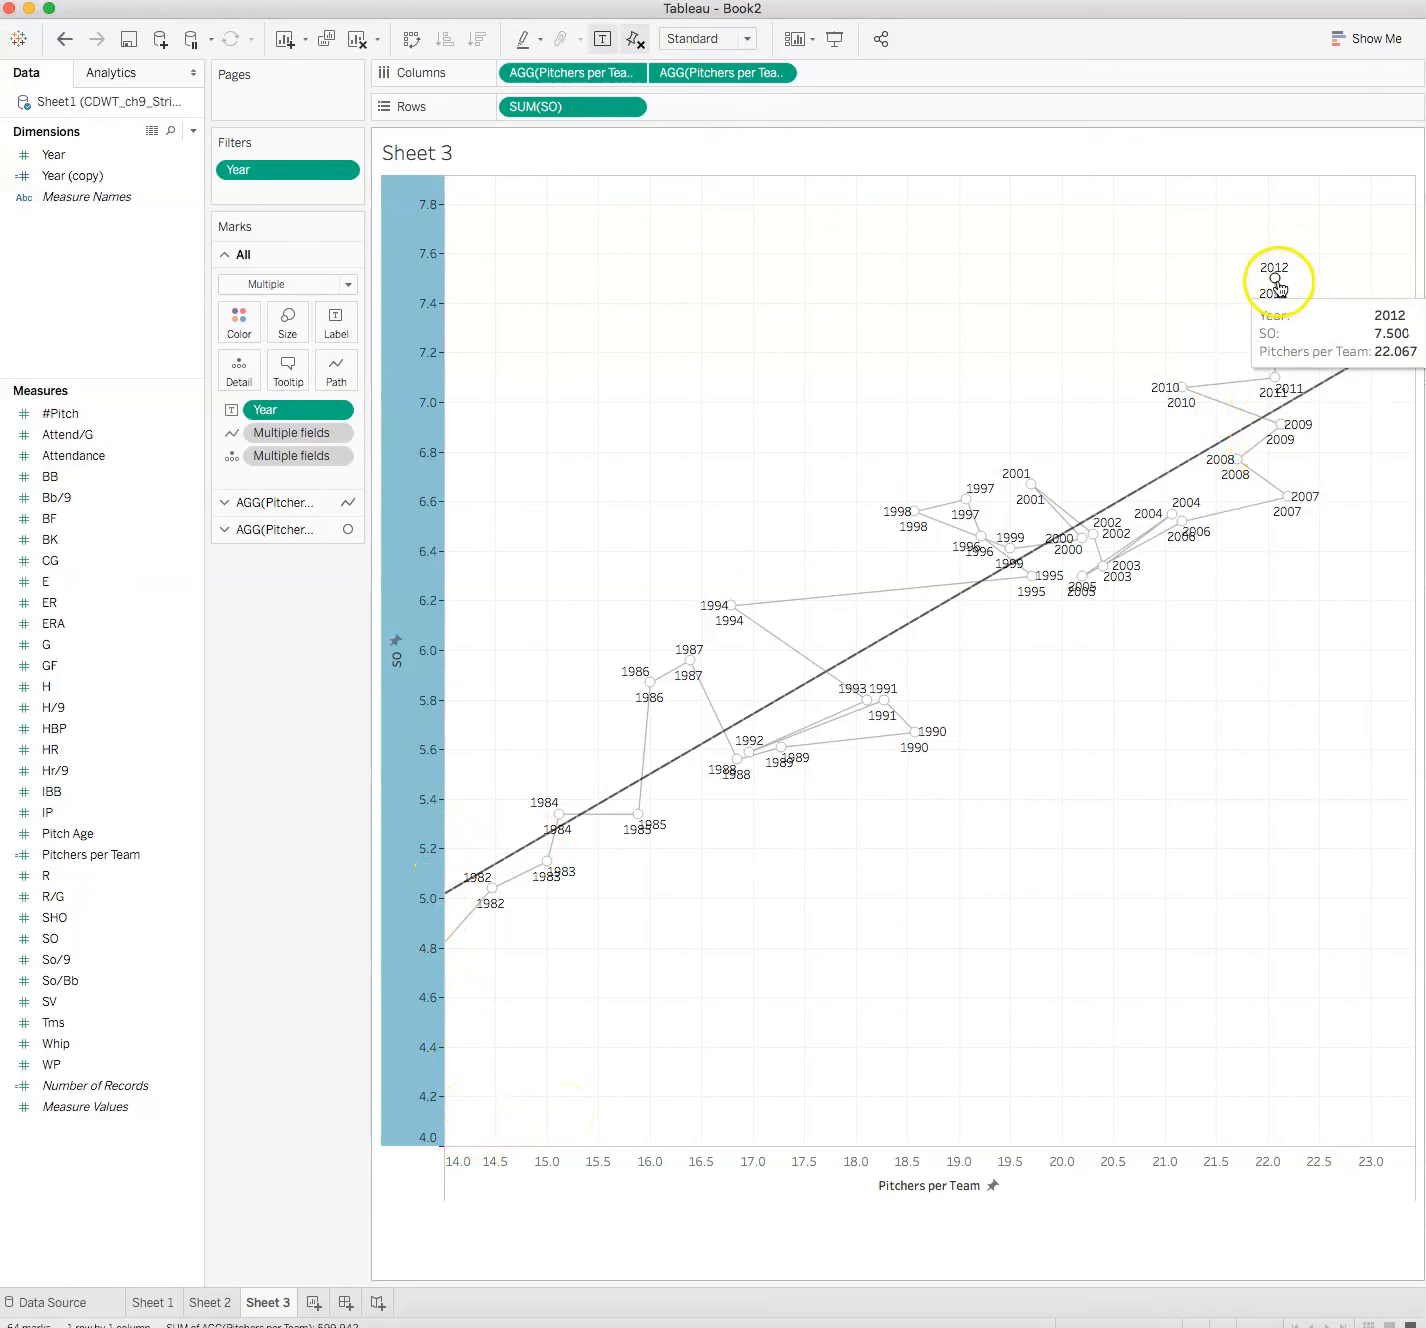
left_click(1267, 398)
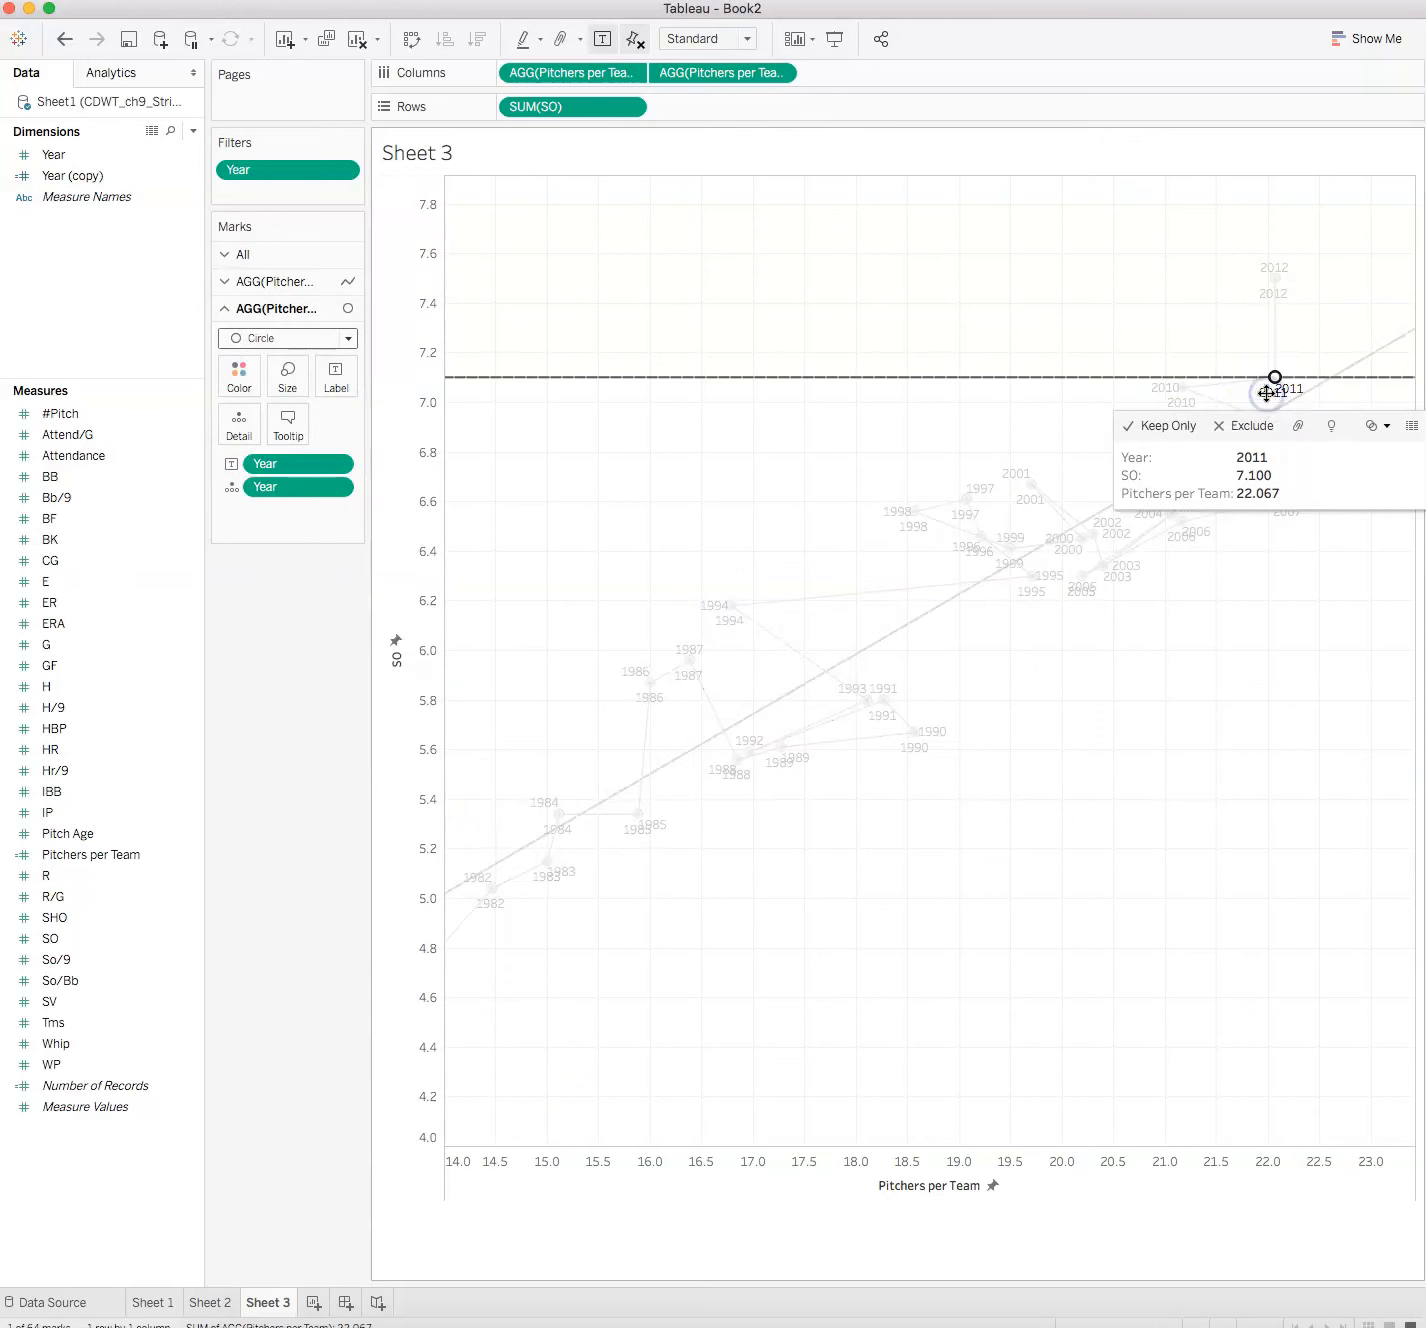
left_click_drag(1279, 411, 1277, 411)
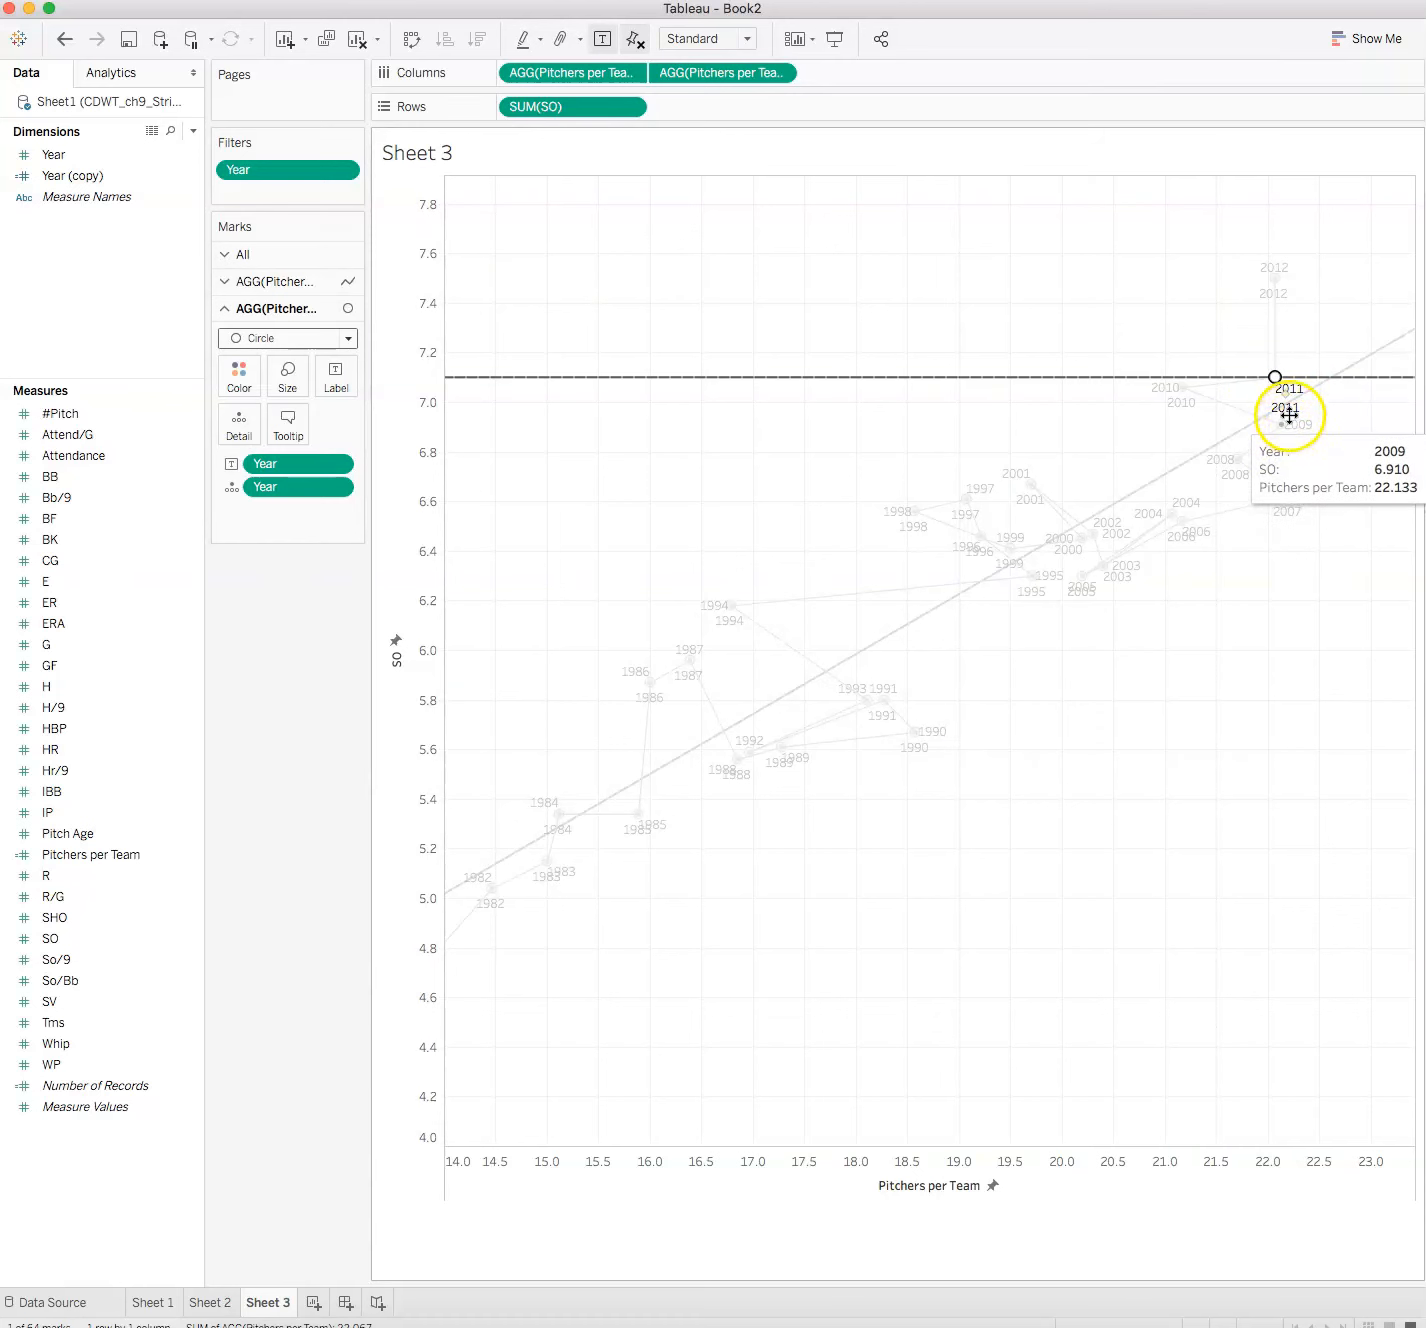
mouse_move(1247, 464)
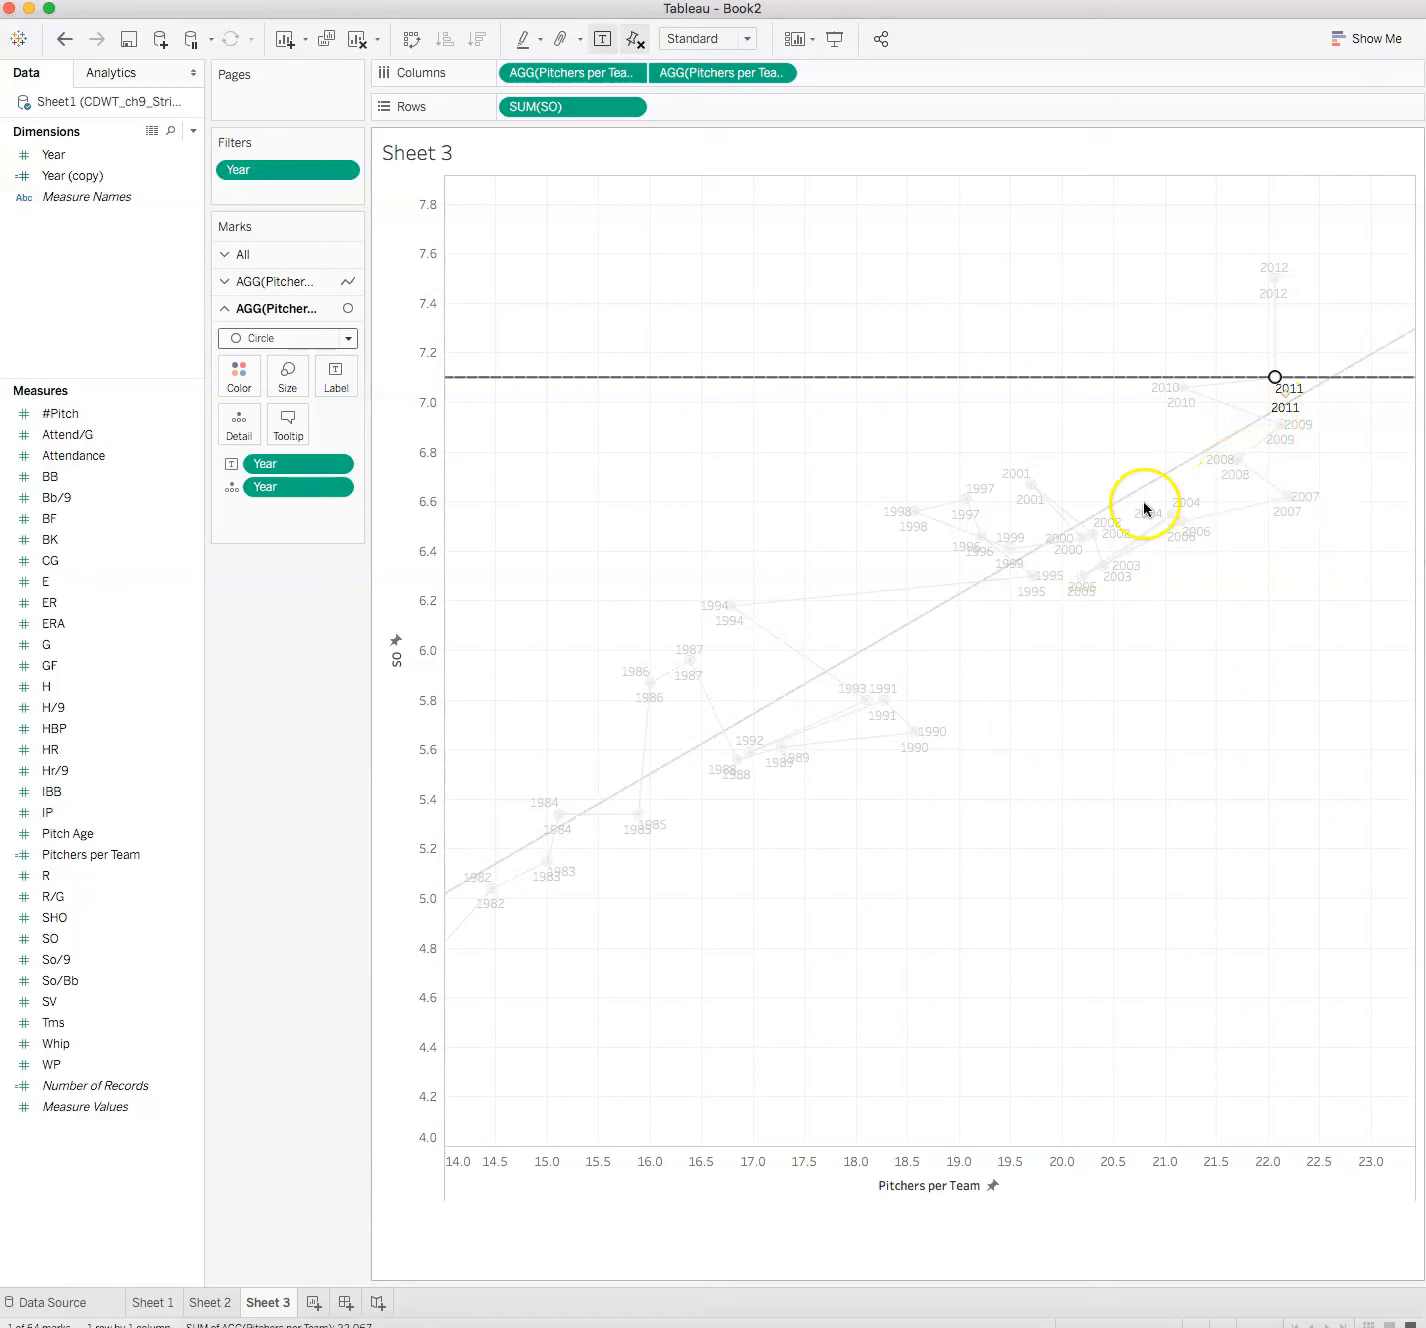
Remove the Year label from the line layer so only the circle layer labels the years
left_click(336, 379)
left_click(251, 780)
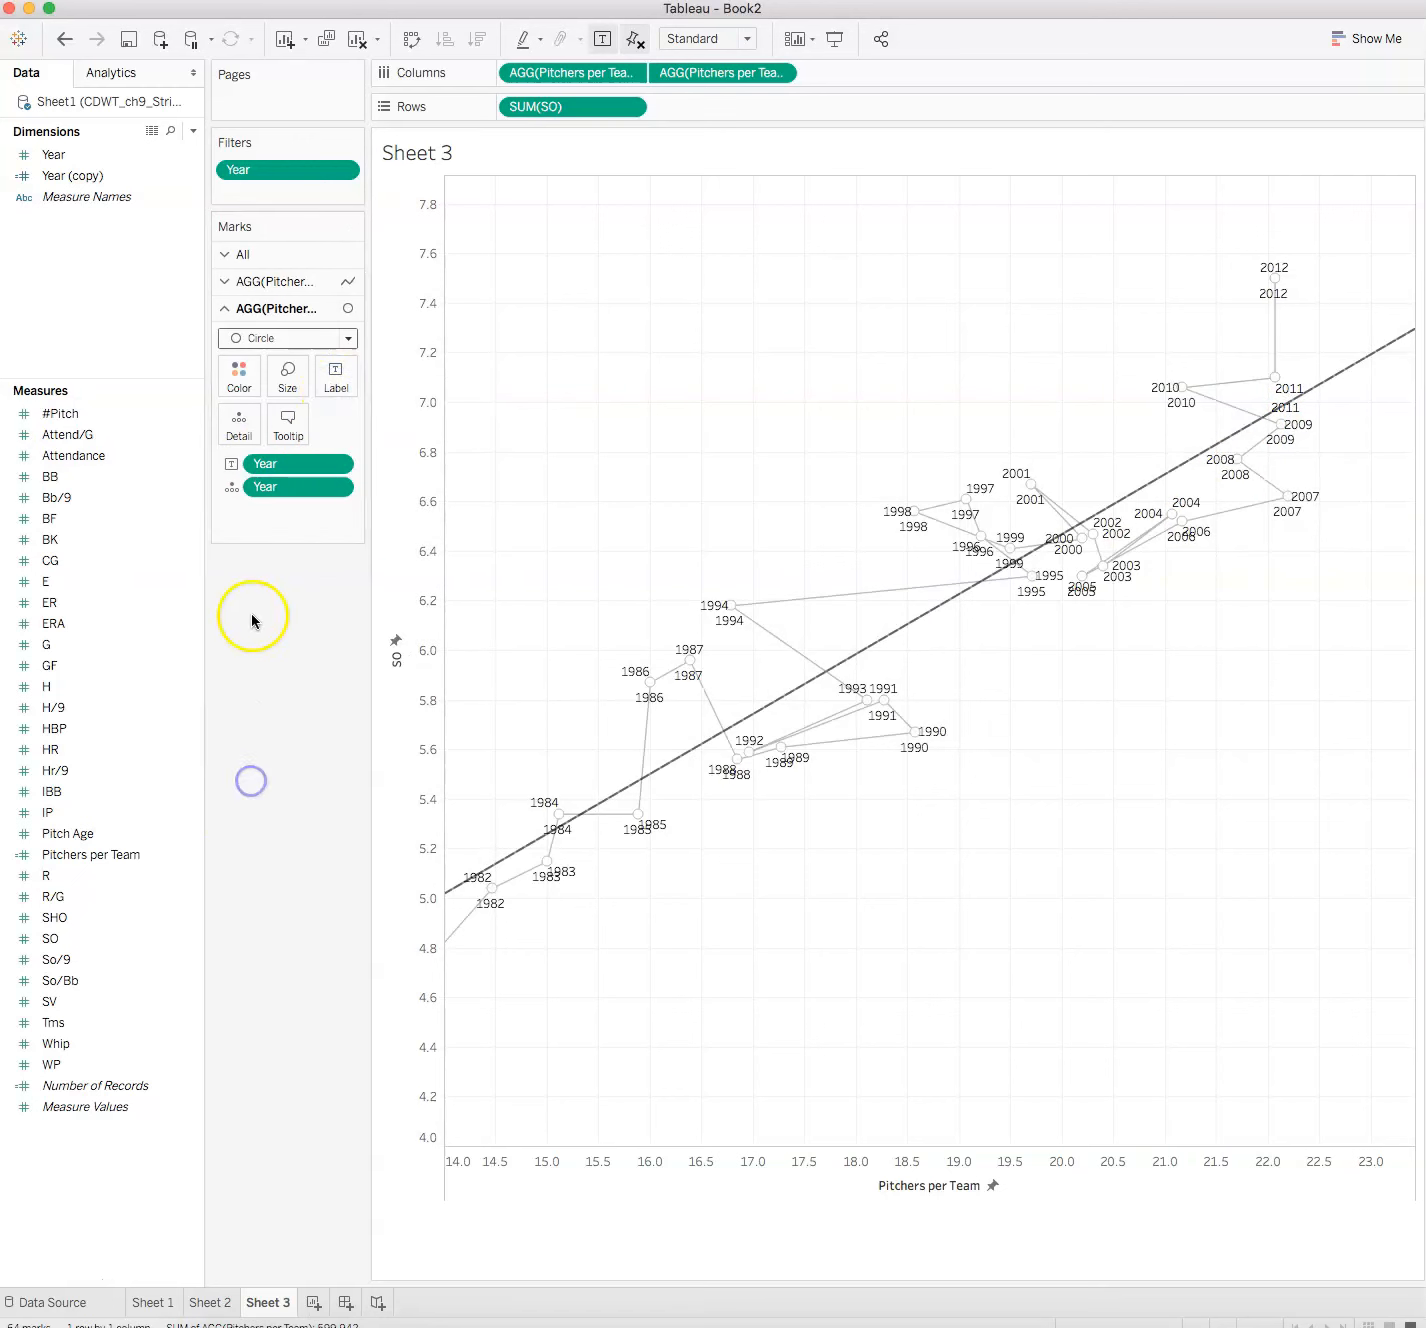
left_click(243, 285)
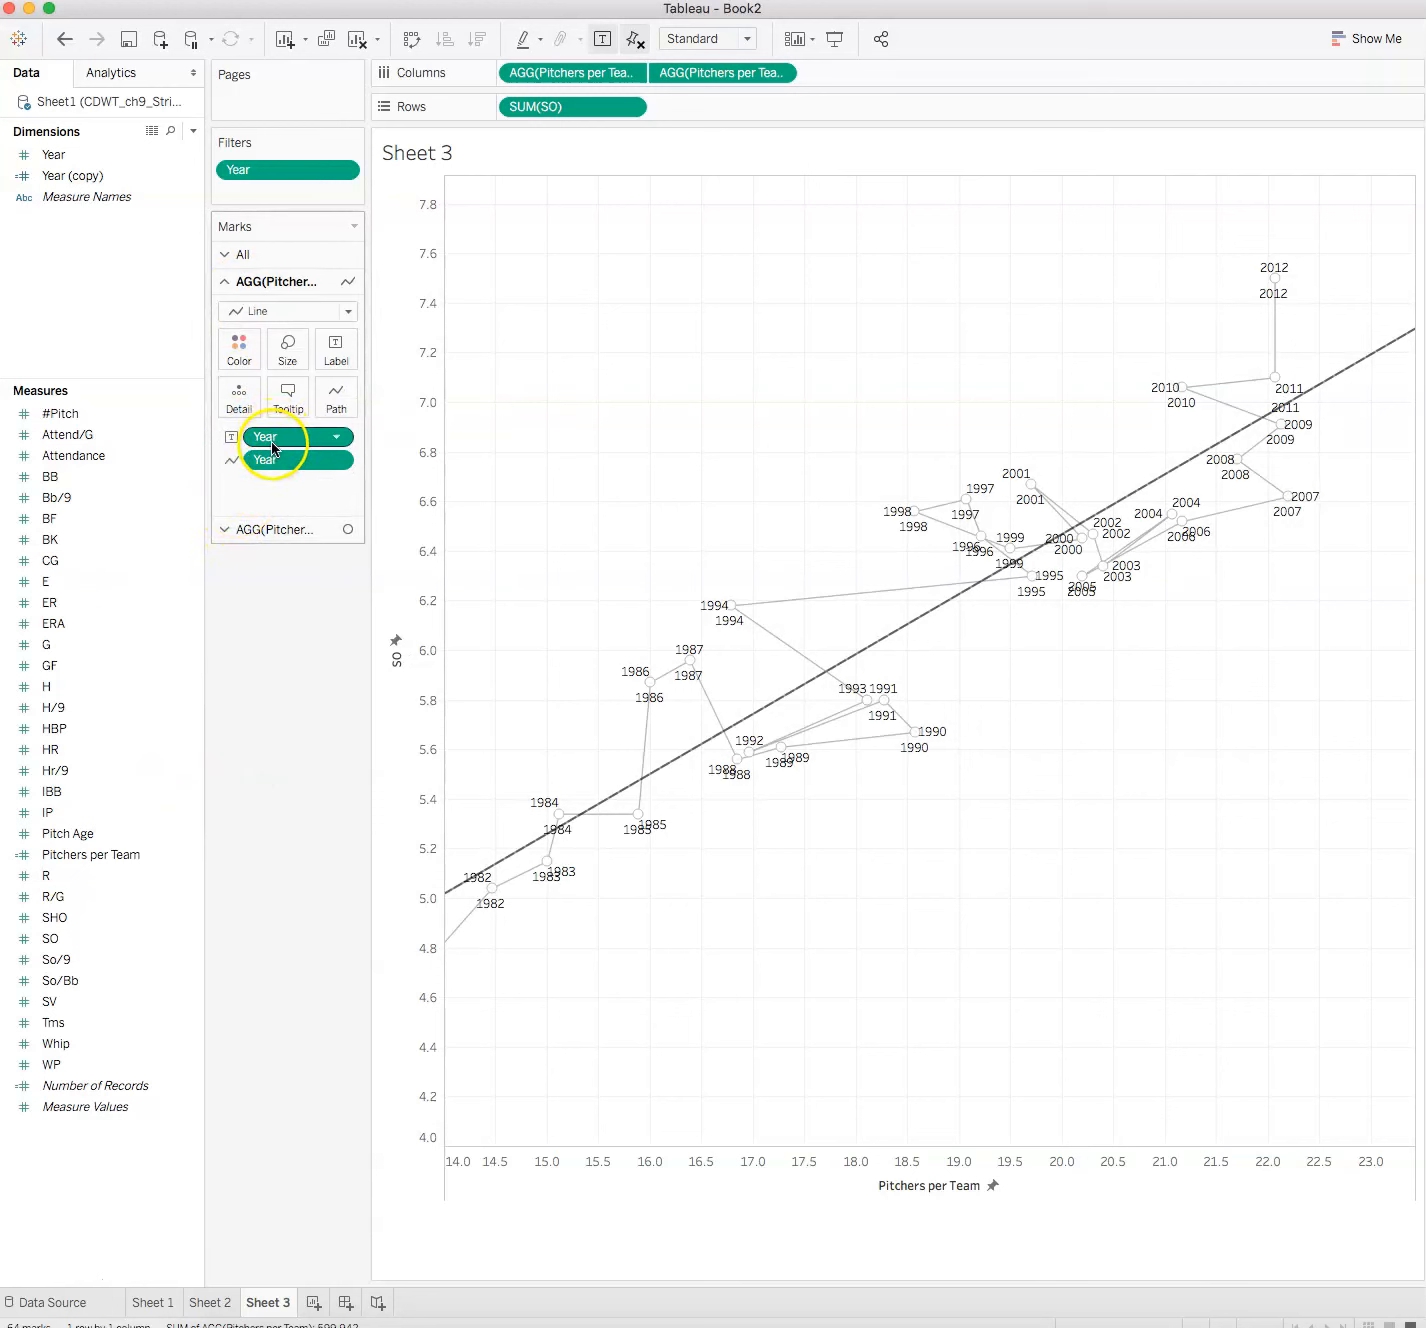
left_click_drag(266, 437, 171, 352)
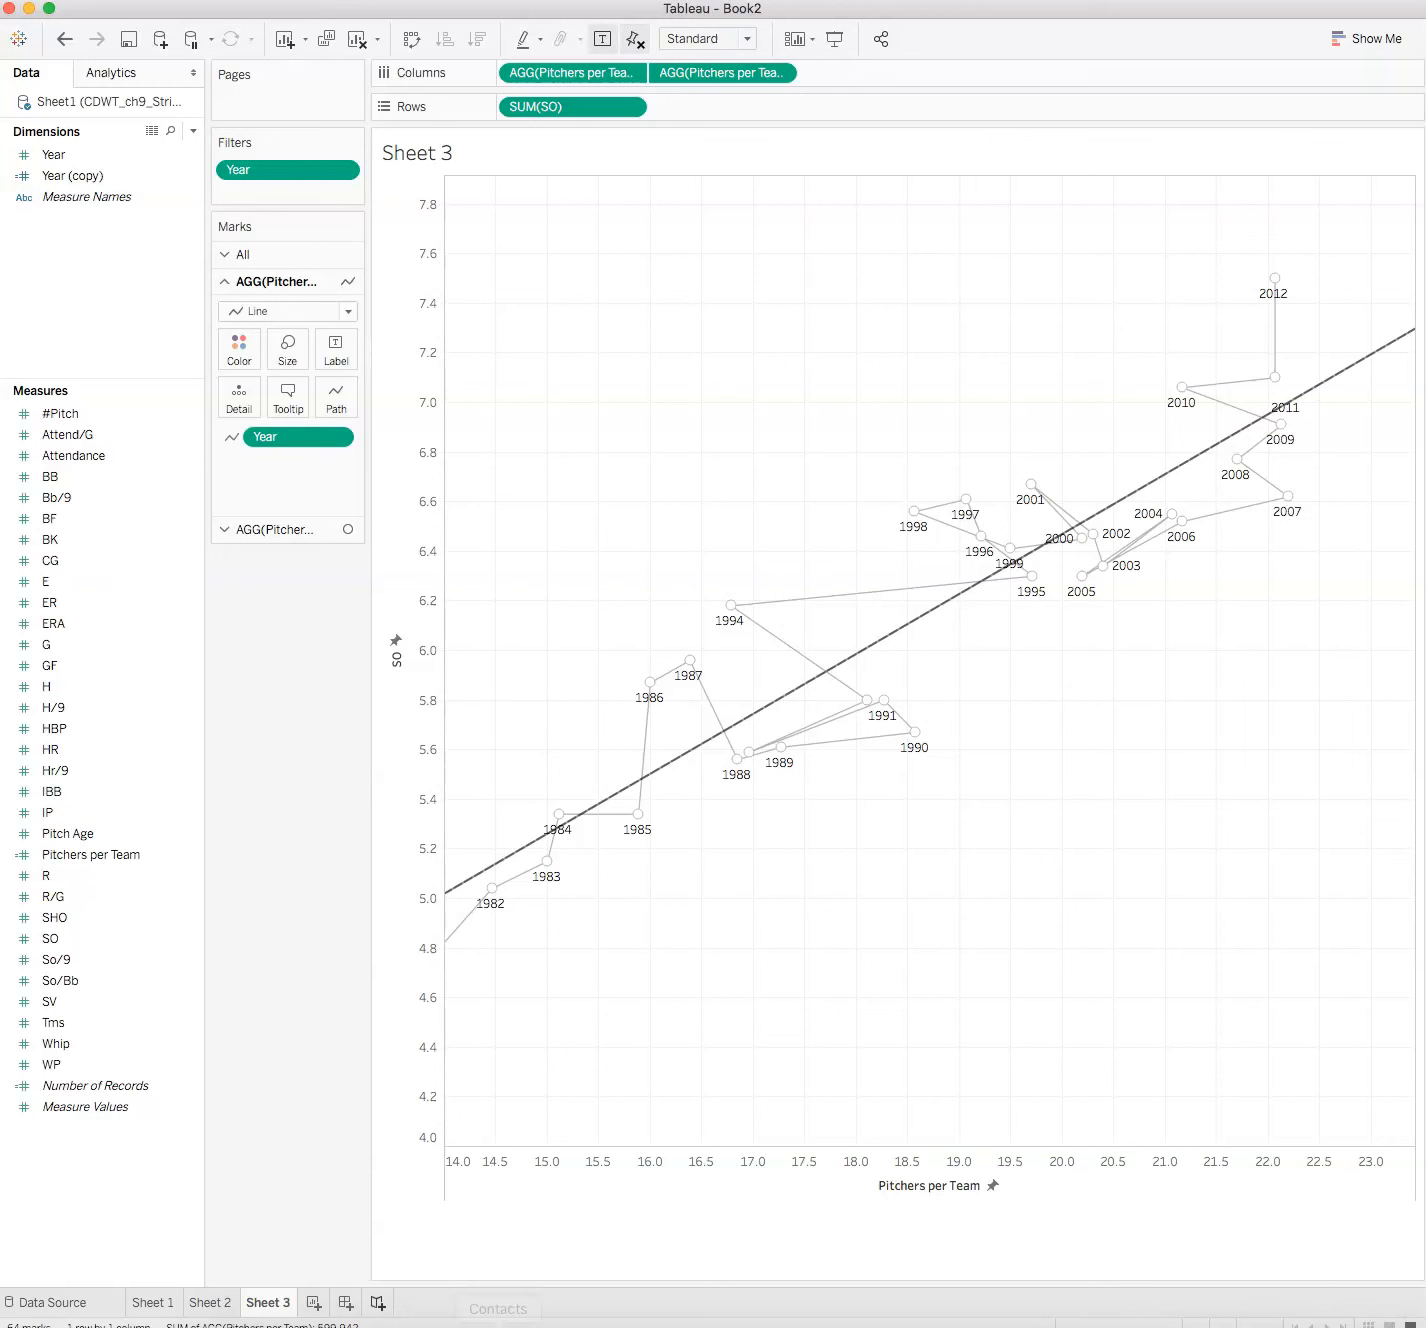
Review the charts on Sheet 2 and Sheet 1, return to Sheet 3 and examine its connected plot
left_click(211, 1304)
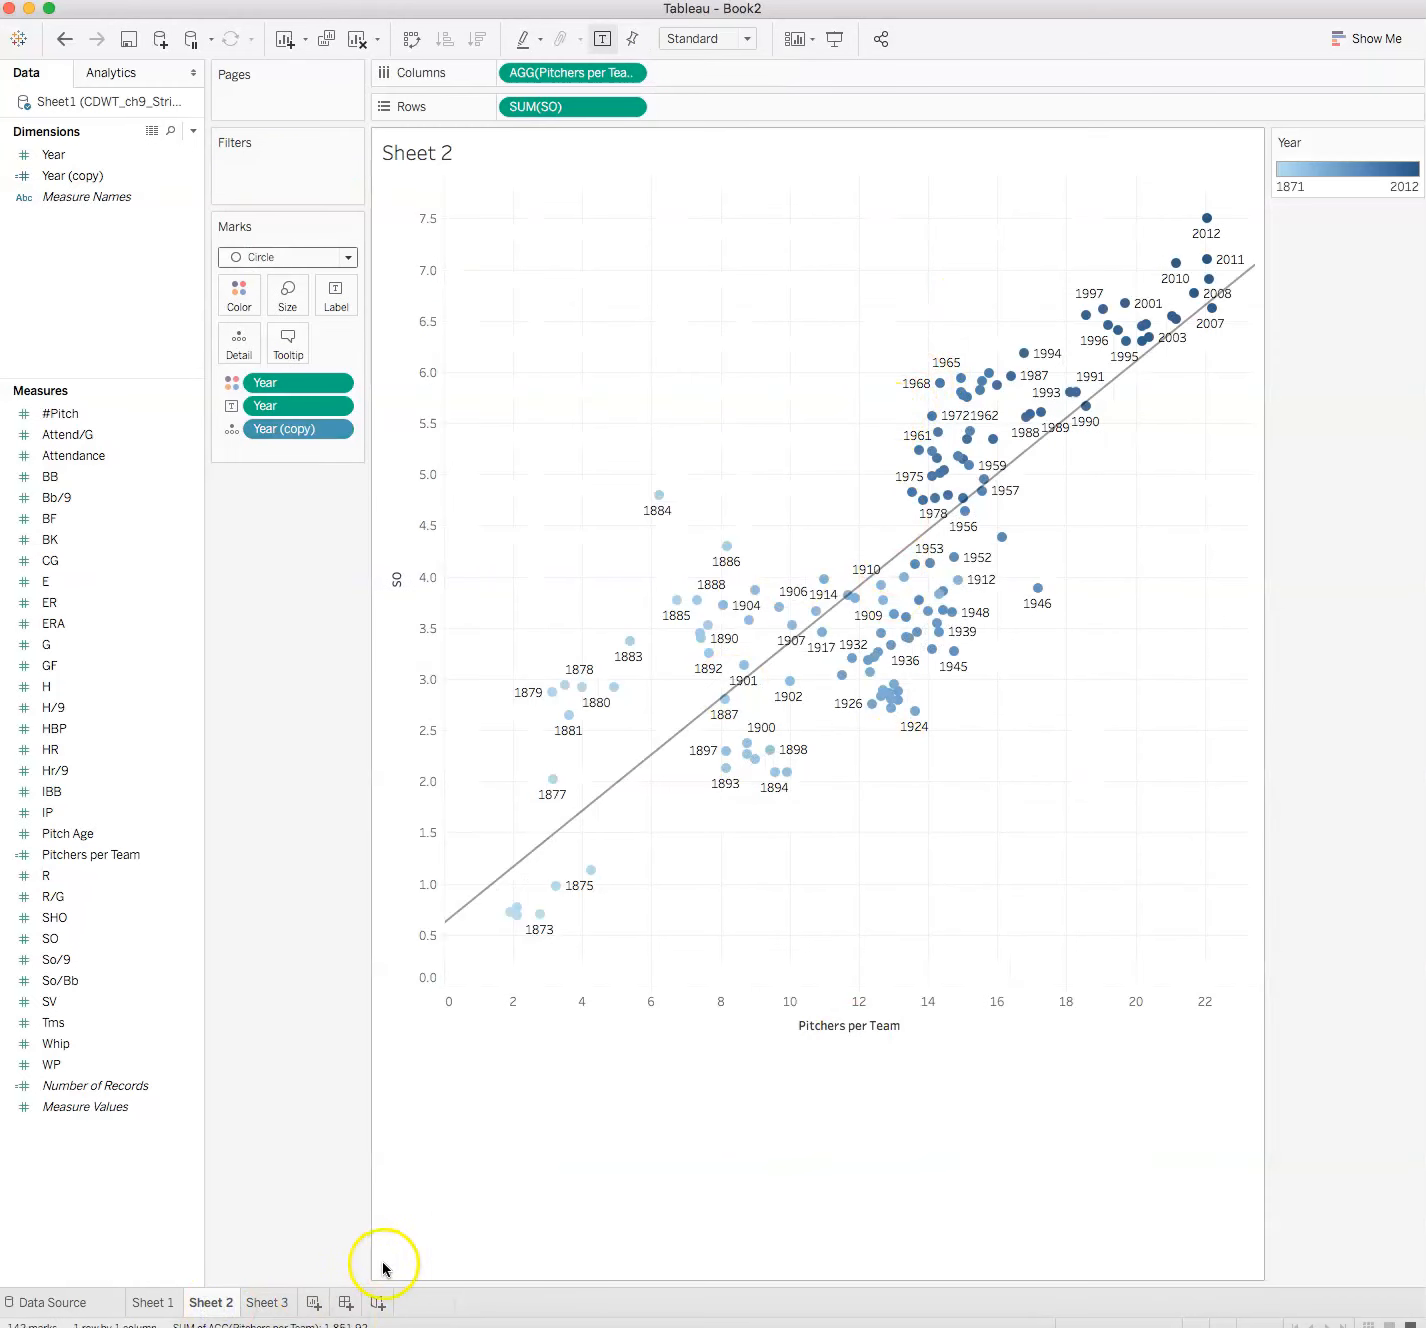
left_click(151, 1302)
left_click(155, 1299)
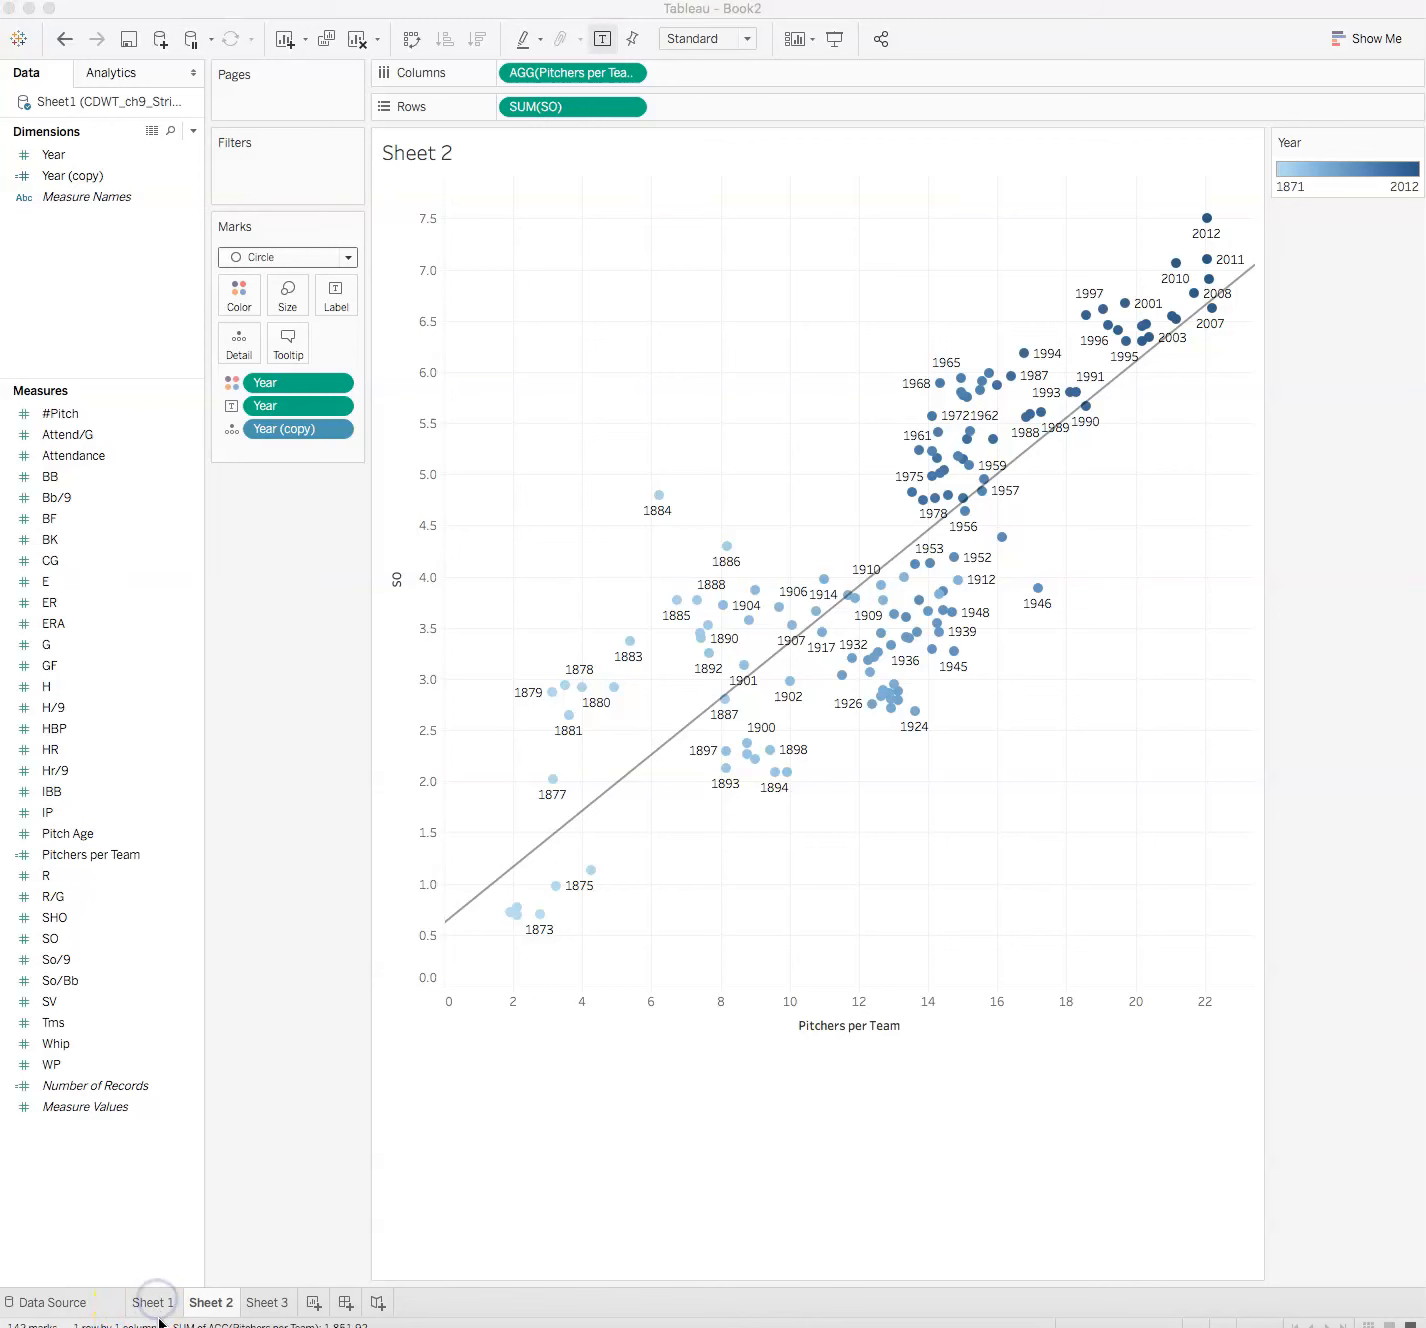
left_click(158, 1302)
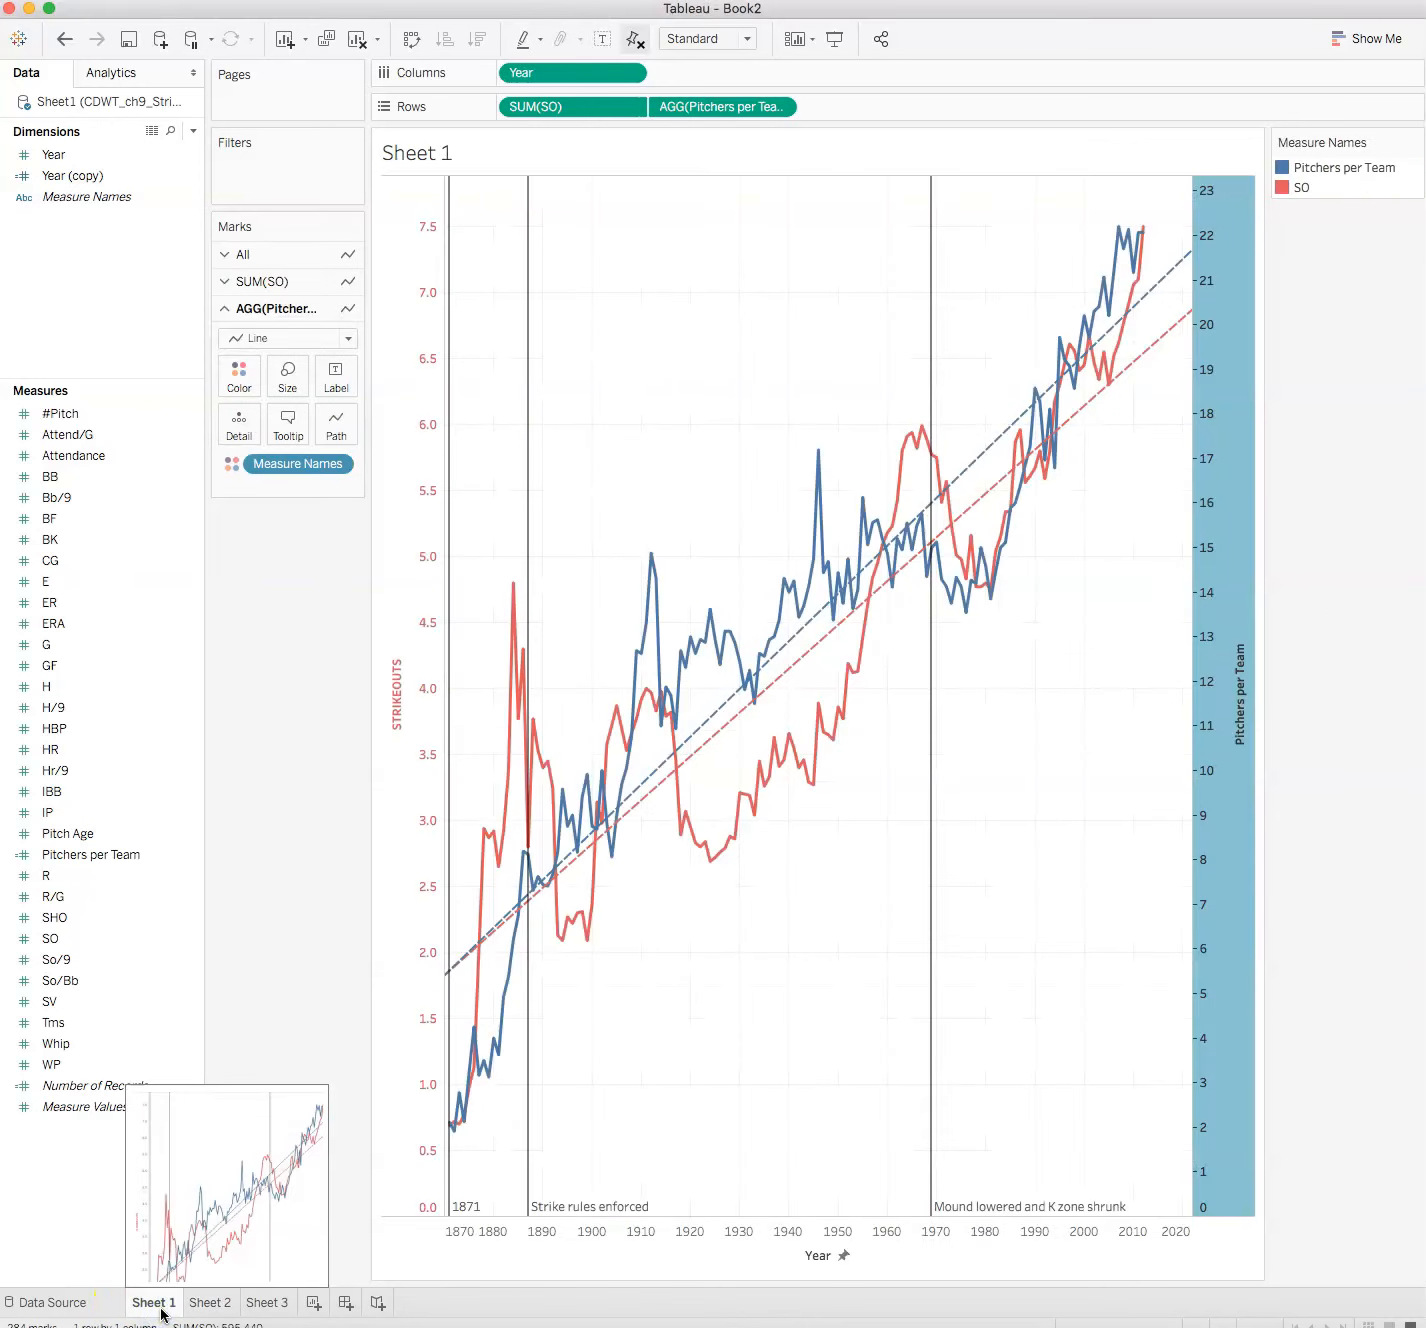
left_click(230, 1303)
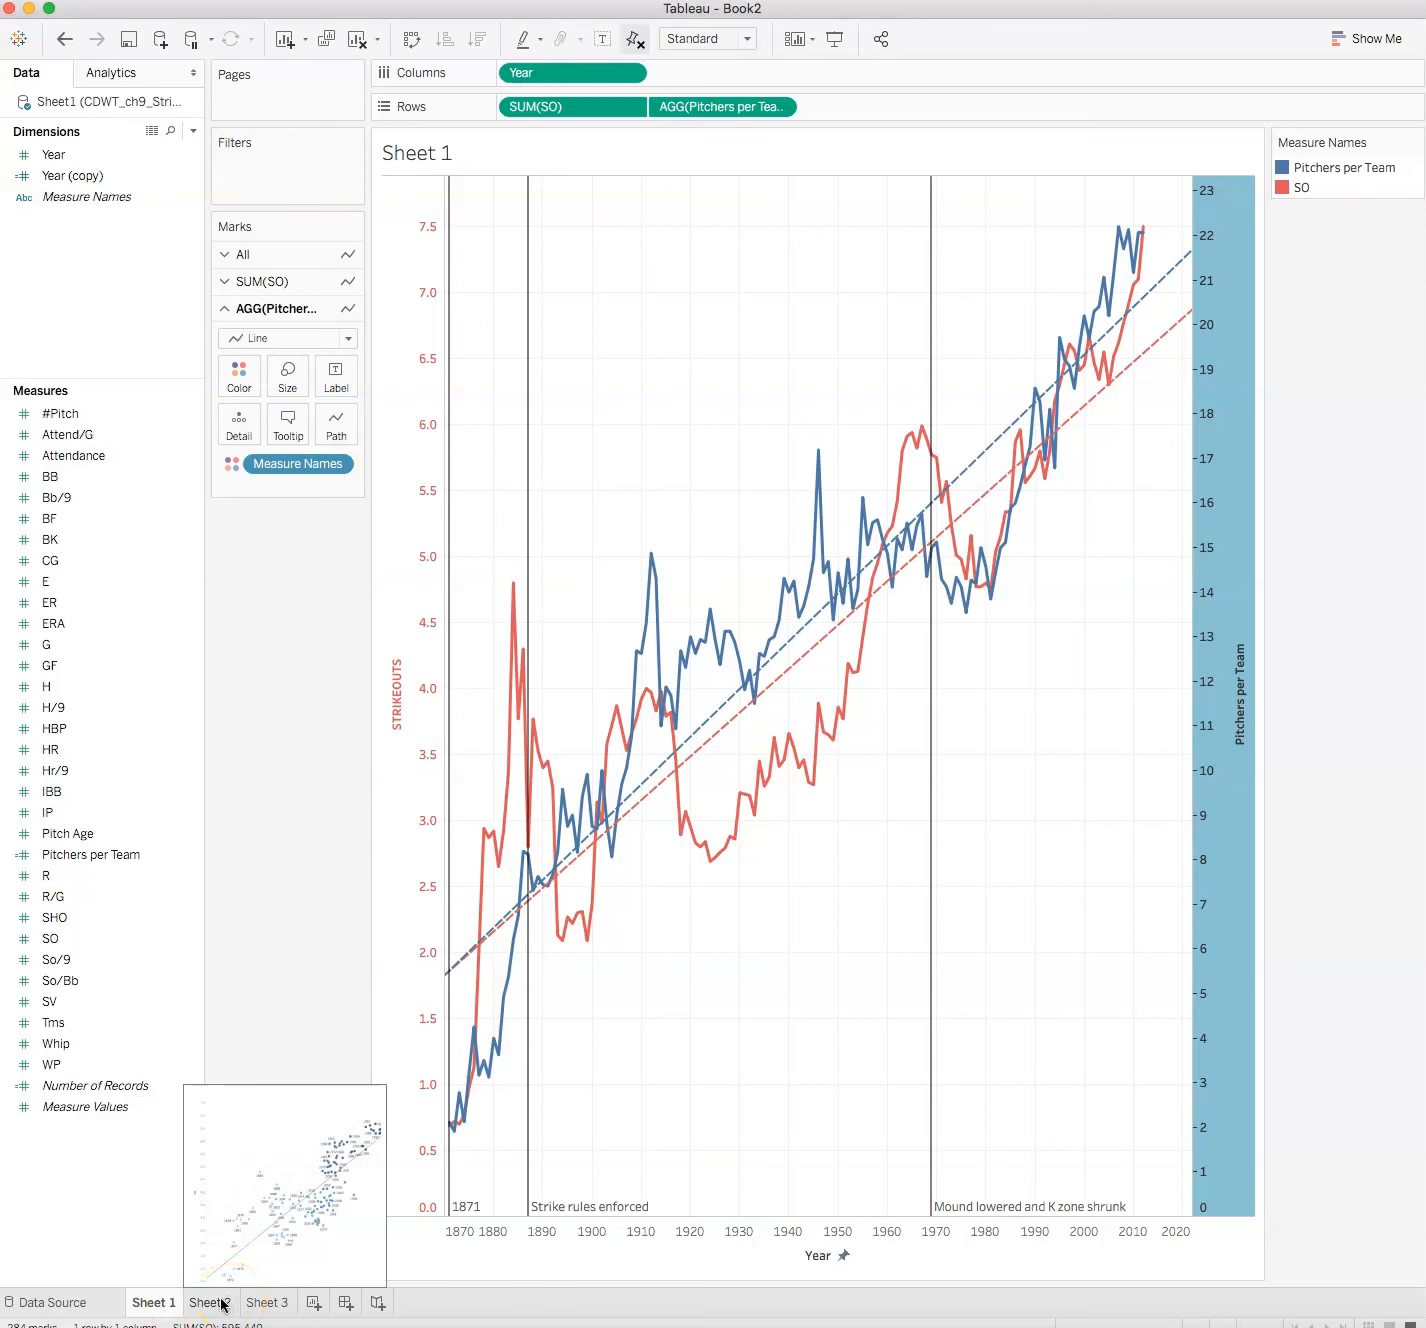
left_click(214, 1304)
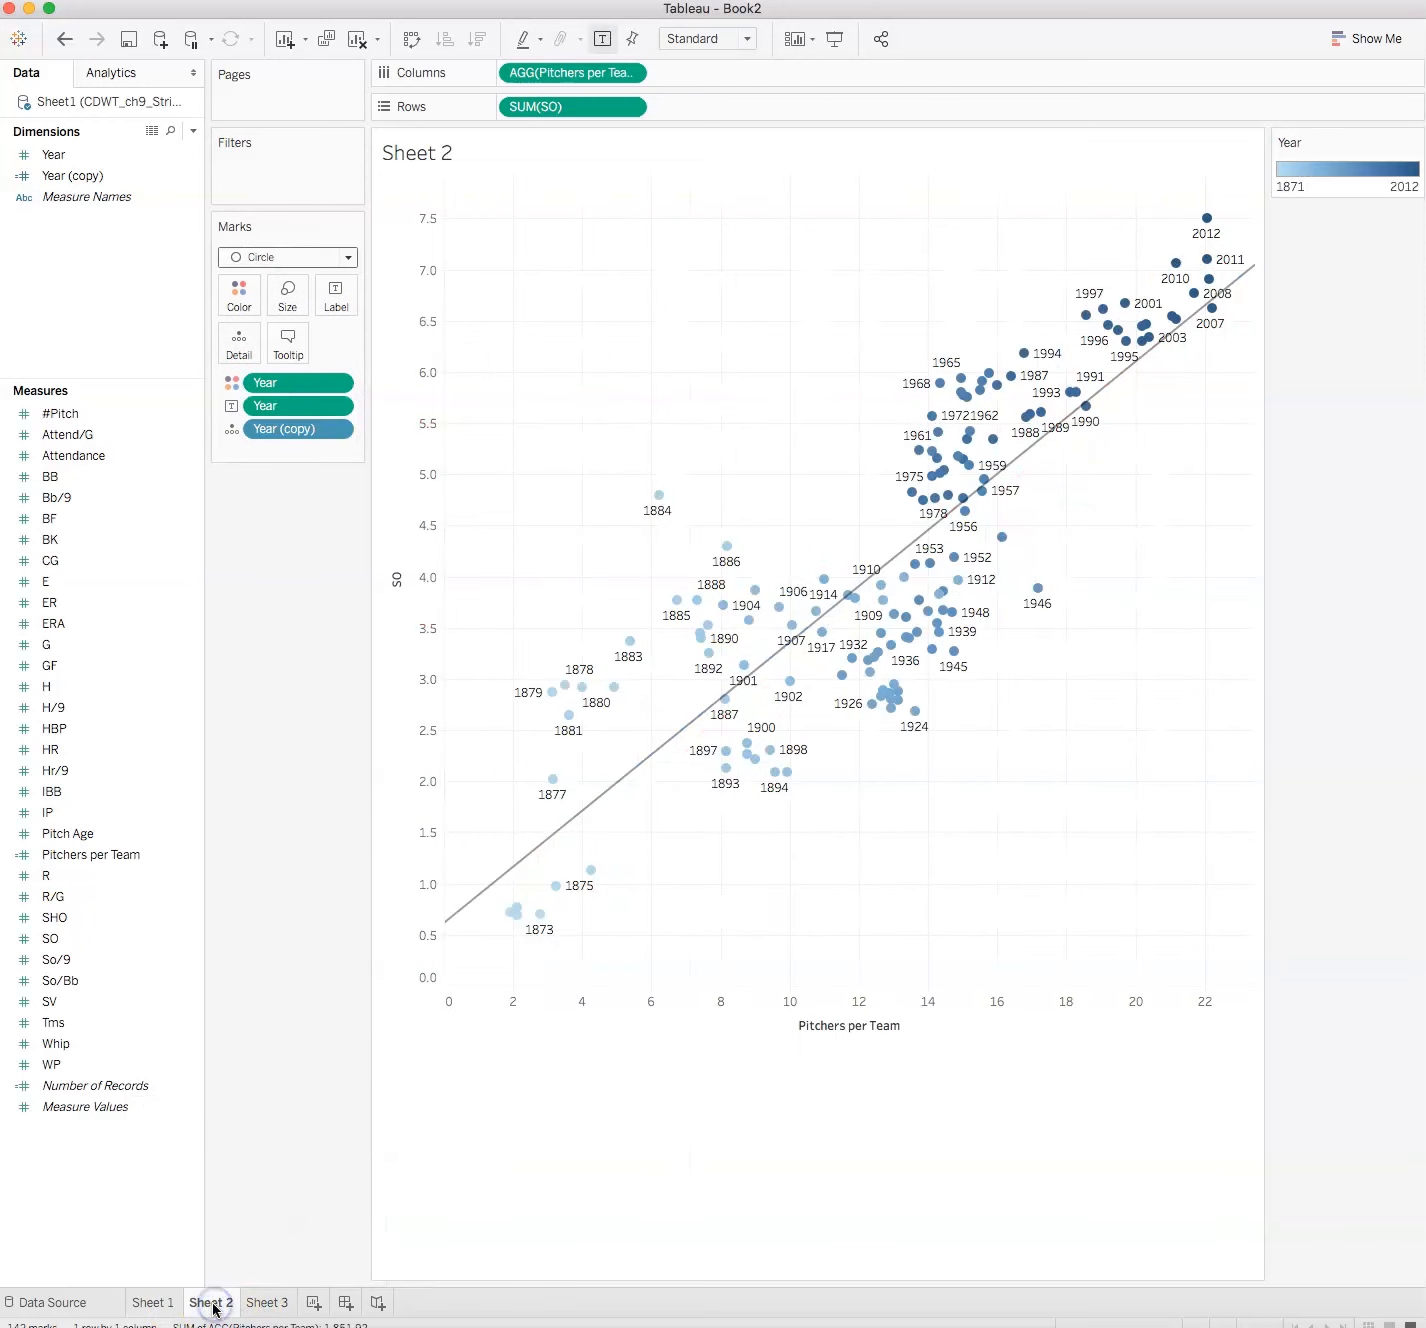
left_click(263, 1304)
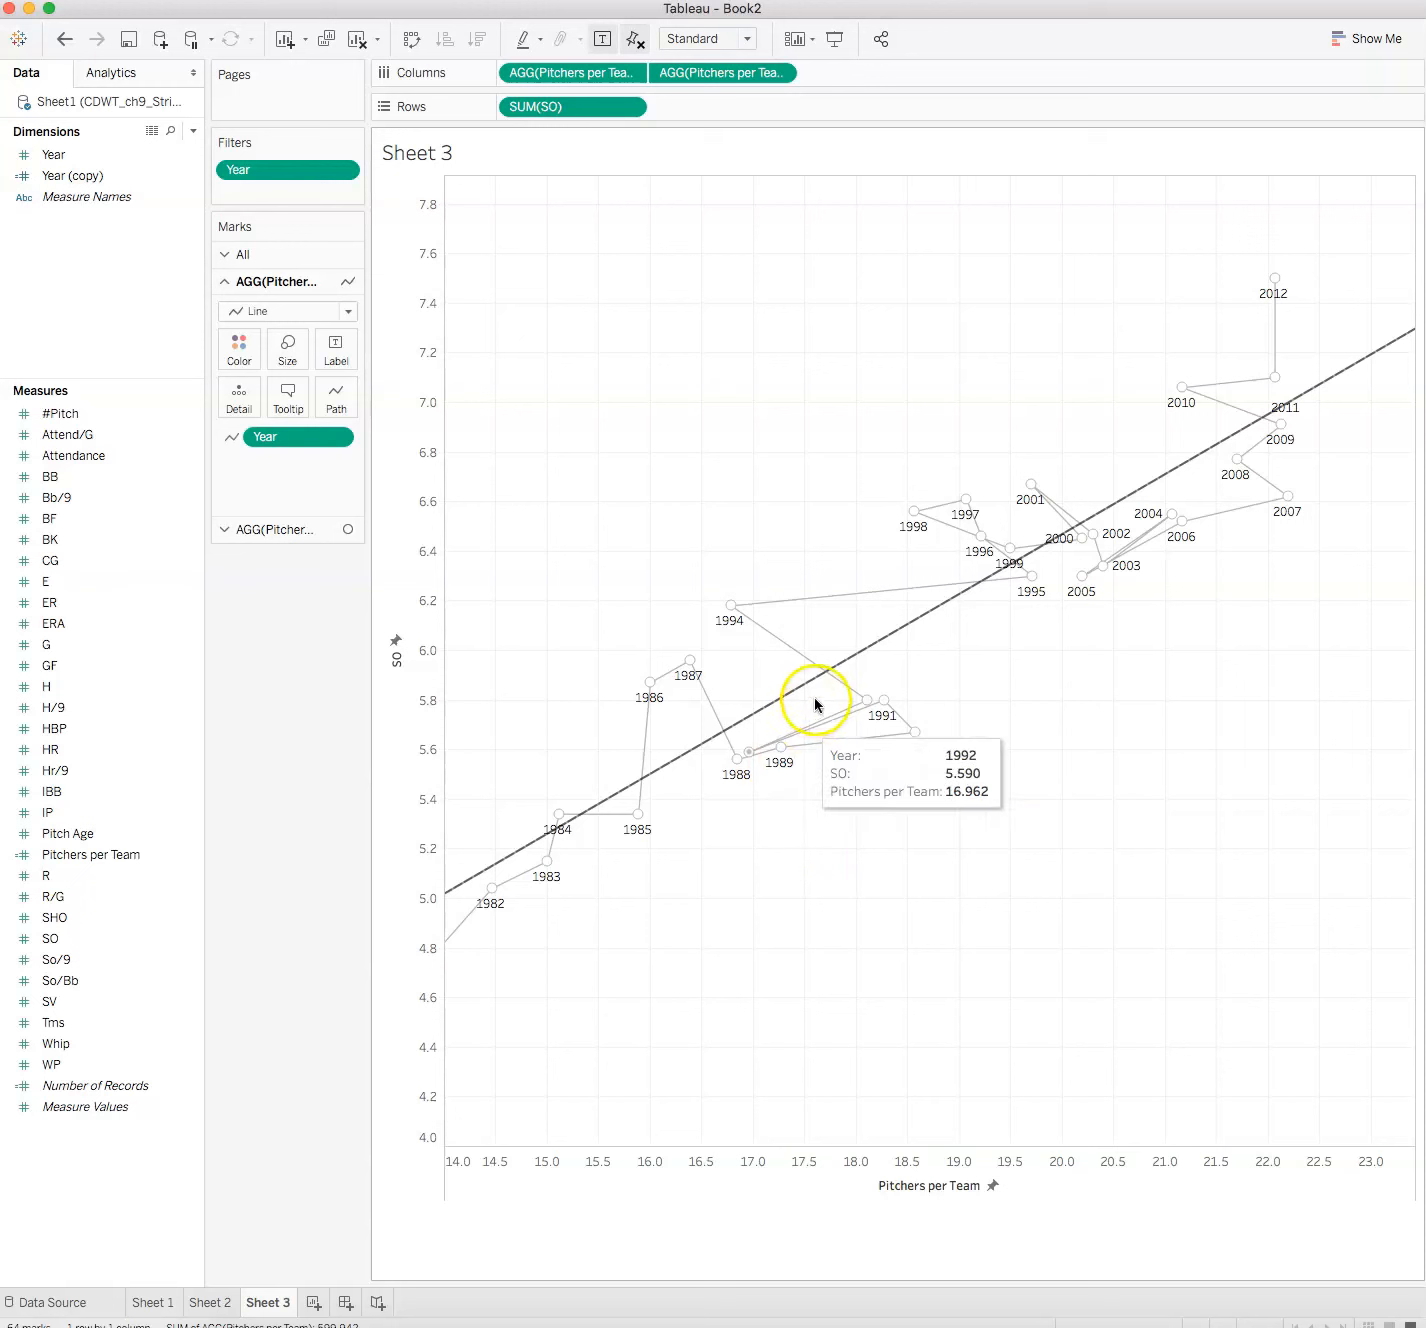
mouse_move(869, 663)
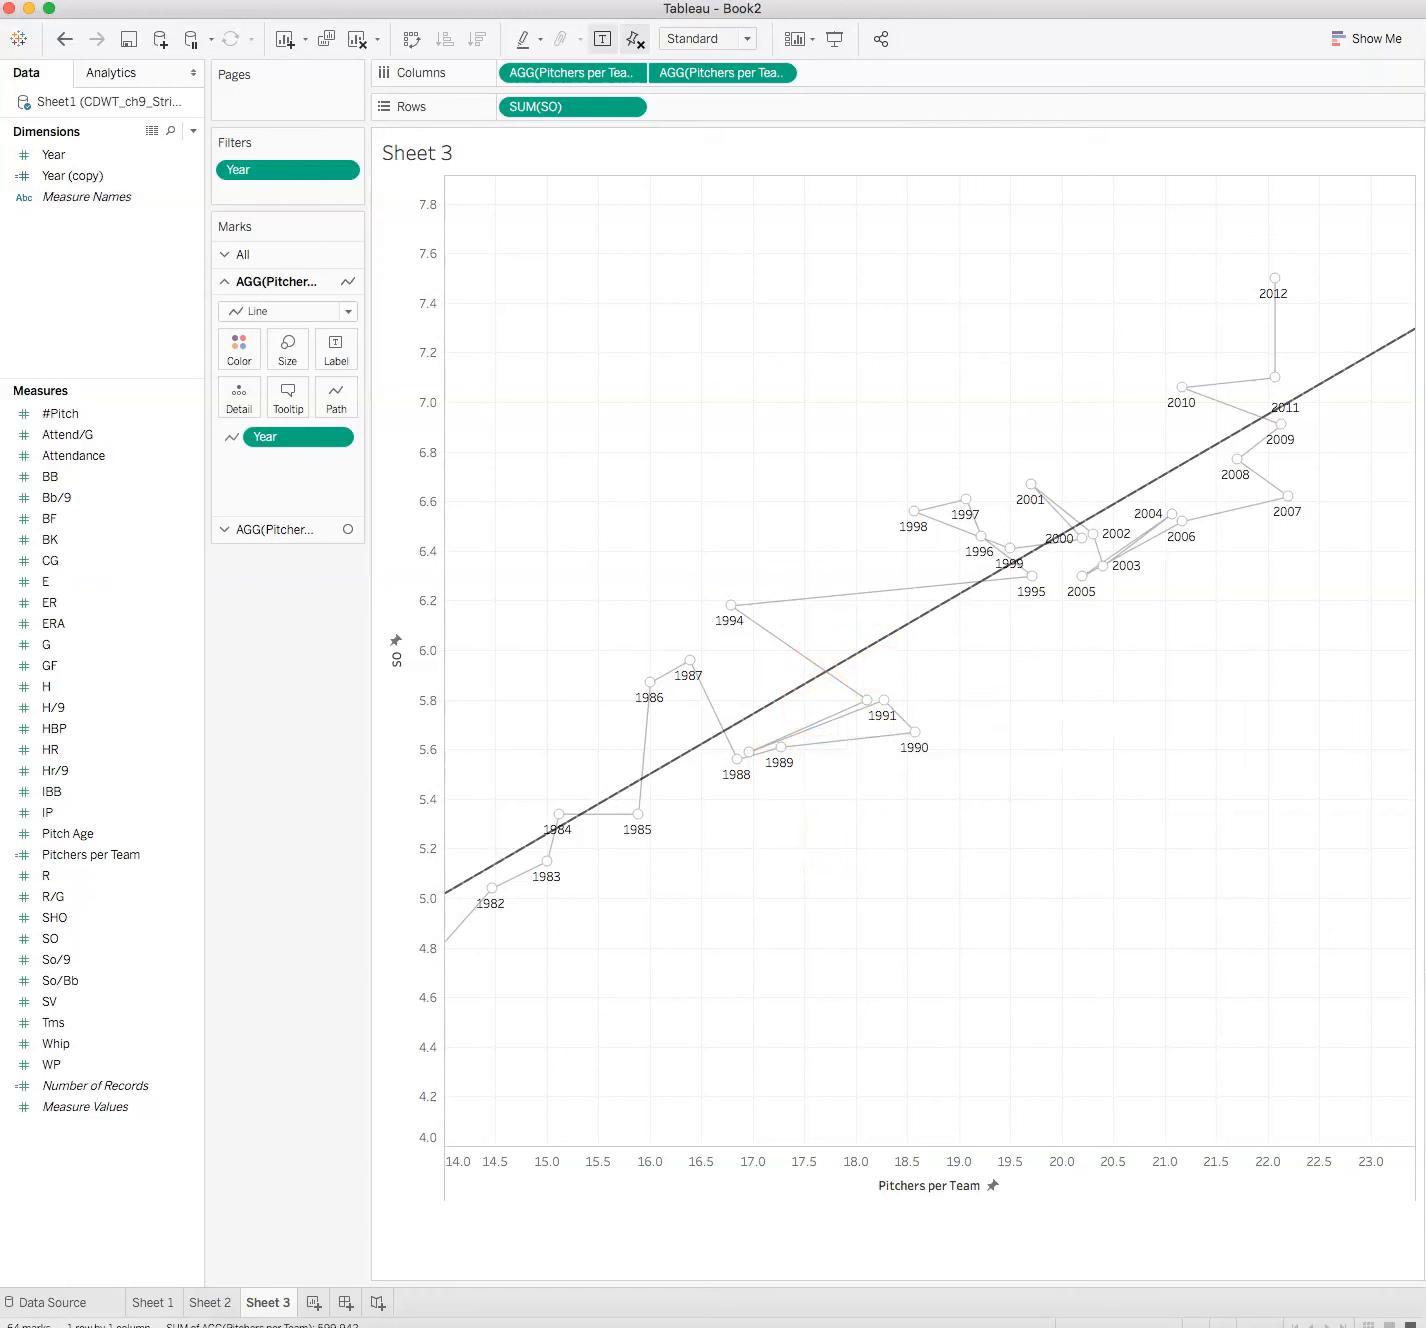